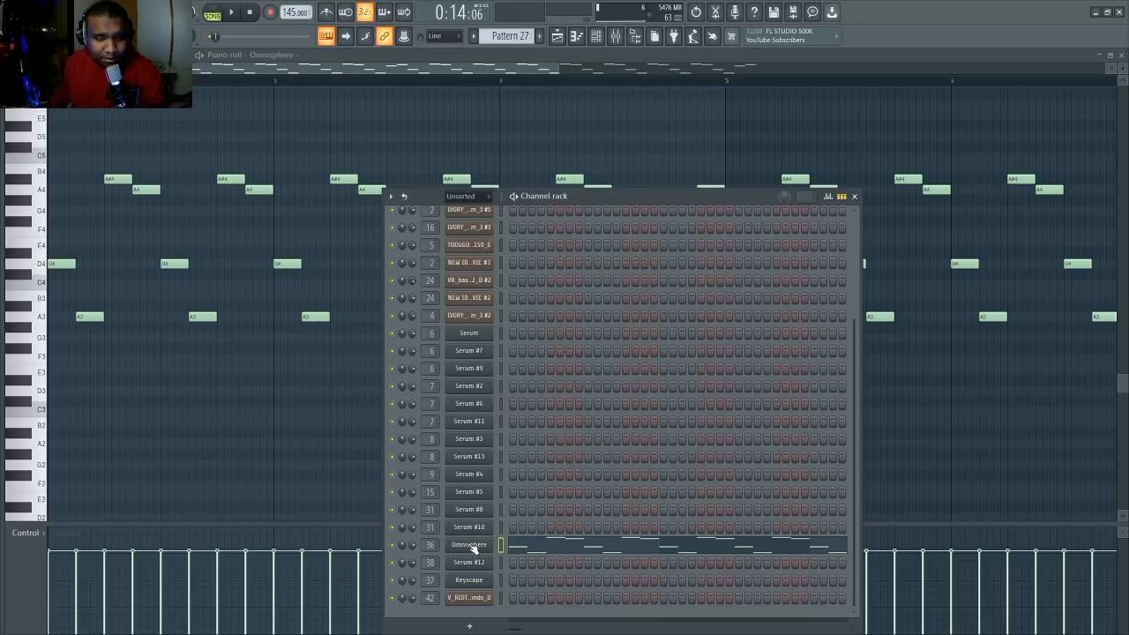
- Show the Omnisphere instrument's loaded patch, close it, and audition Pattern 27 on its own
{"action": "left_click", "coordinate": [469, 545]}
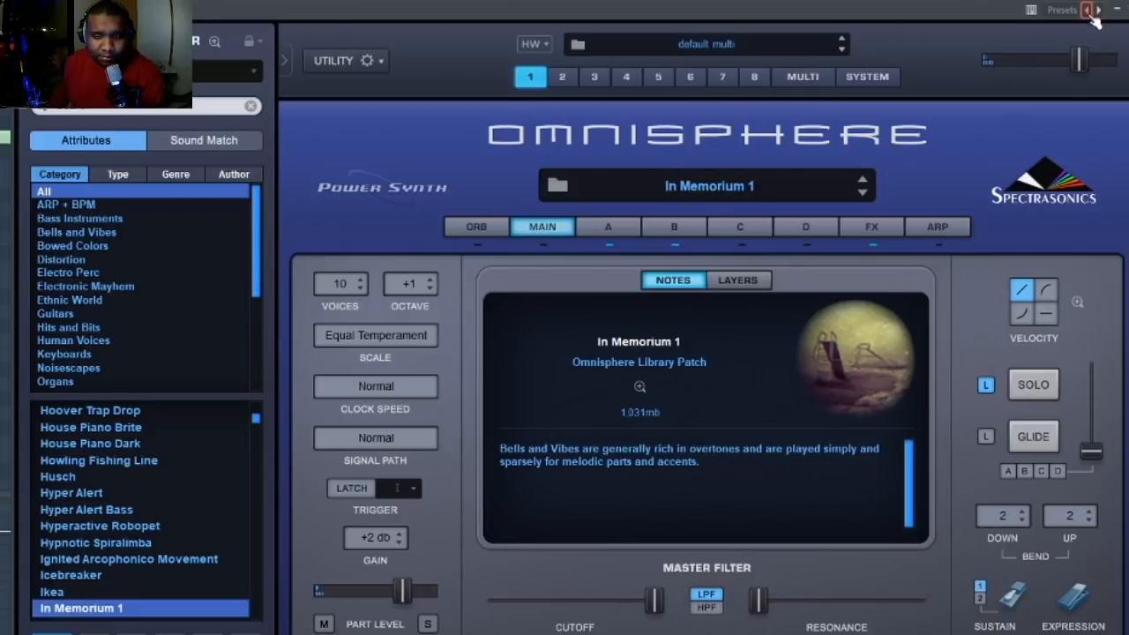
{"action": "left_click", "coordinate": [1123, 9]}
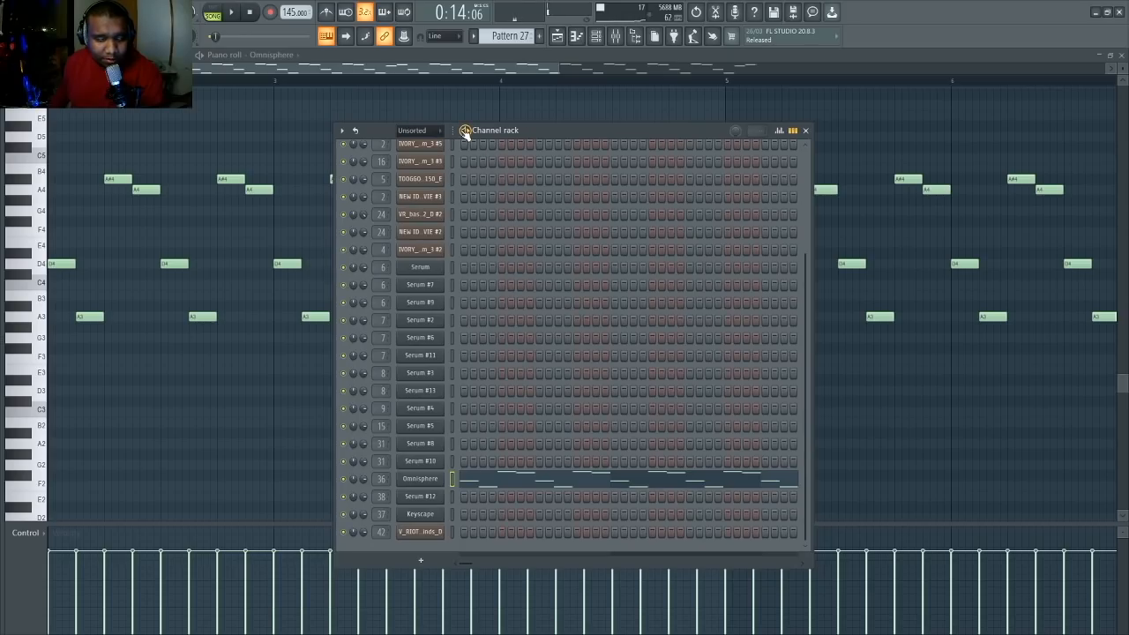
{"action": "key", "text": "space"}
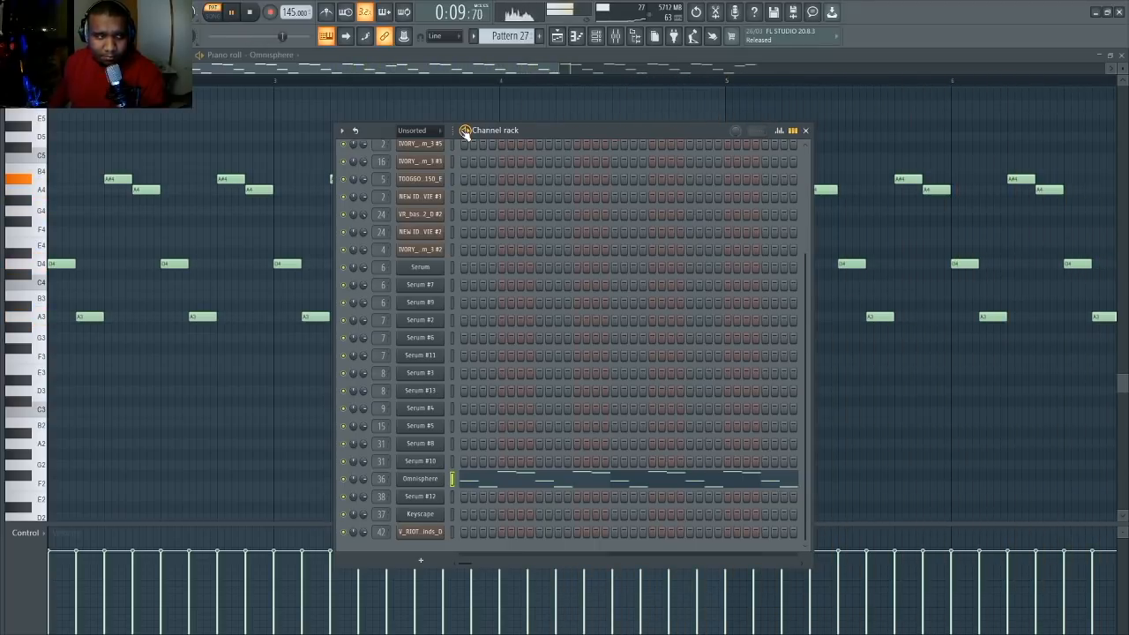
{"action": "key", "text": "space"}
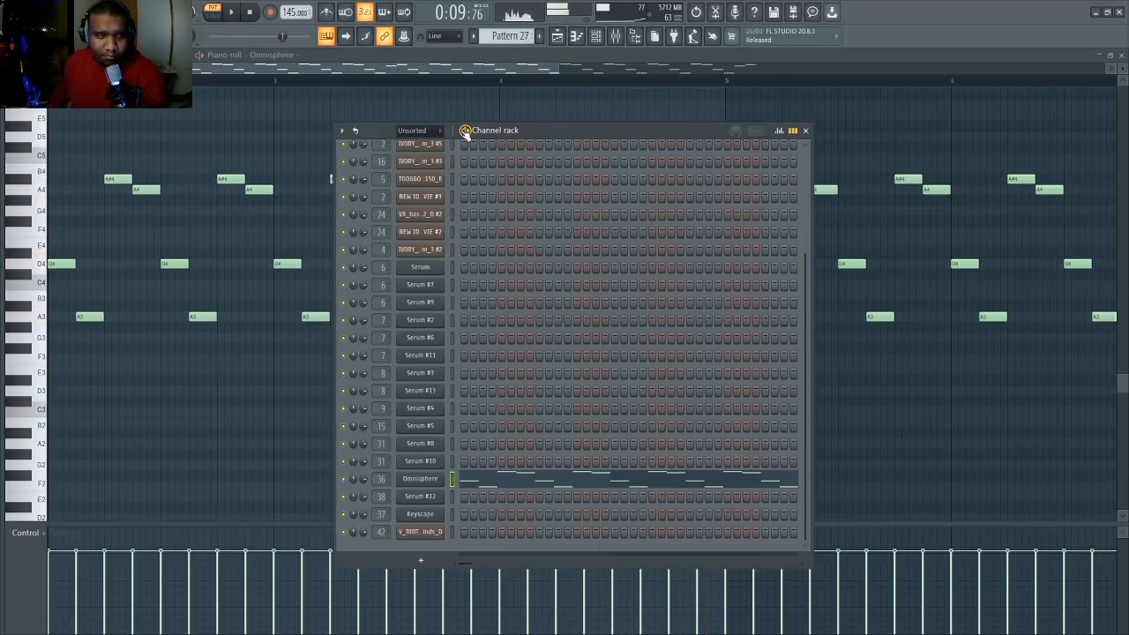
{"action": "left_click", "coordinate": [251, 12]}
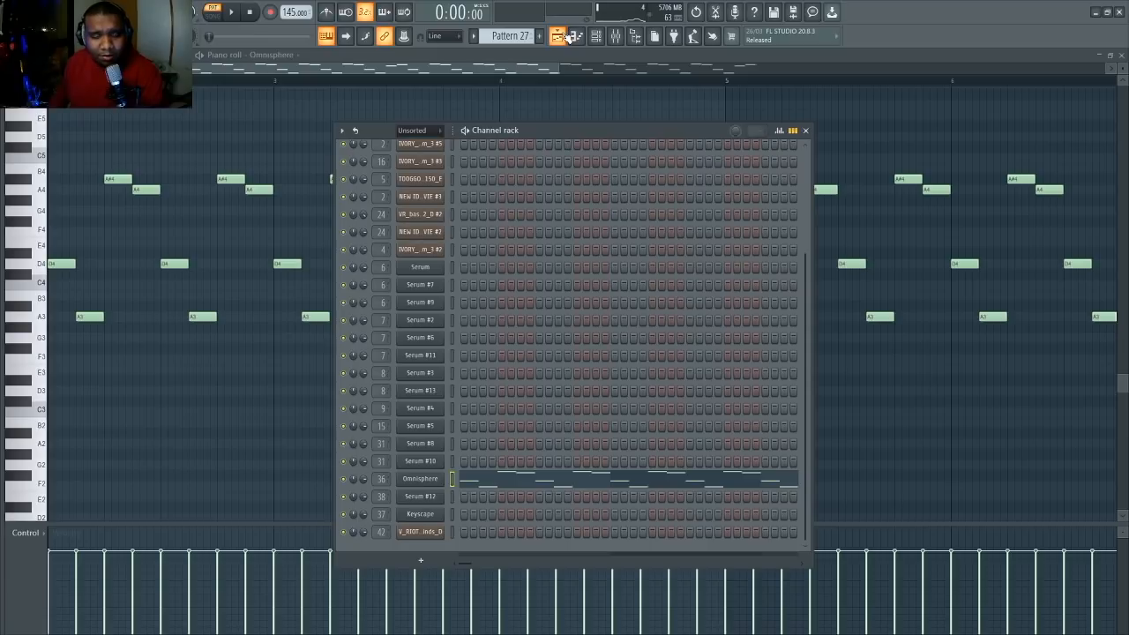
- Reopen Omnisphere and inspect the OTT effect on its mixer track
{"action": "left_click", "coordinate": [420, 479]}
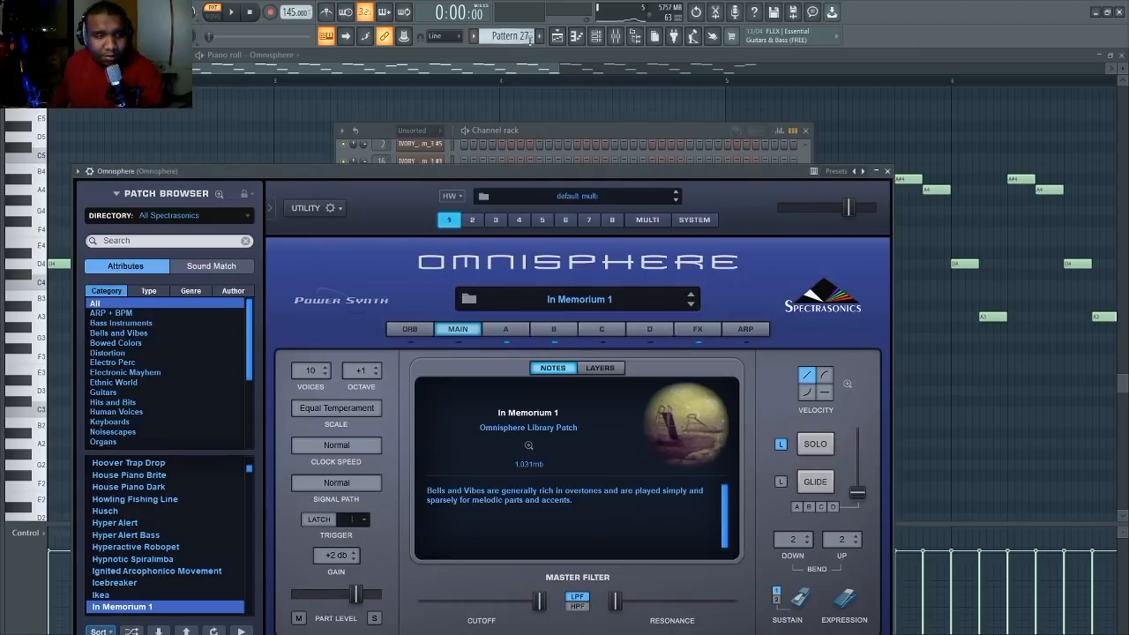
{"action": "left_click", "coordinate": [617, 36]}
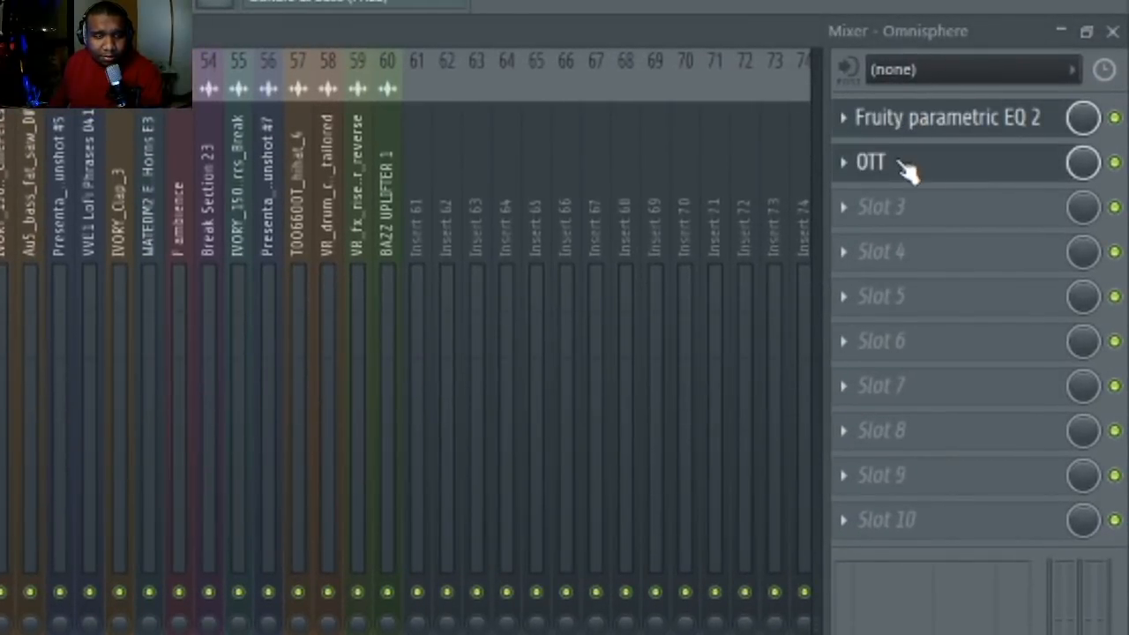
{"action": "left_click", "coordinate": [902, 165]}
{"action": "left_click", "coordinate": [521, 30]}
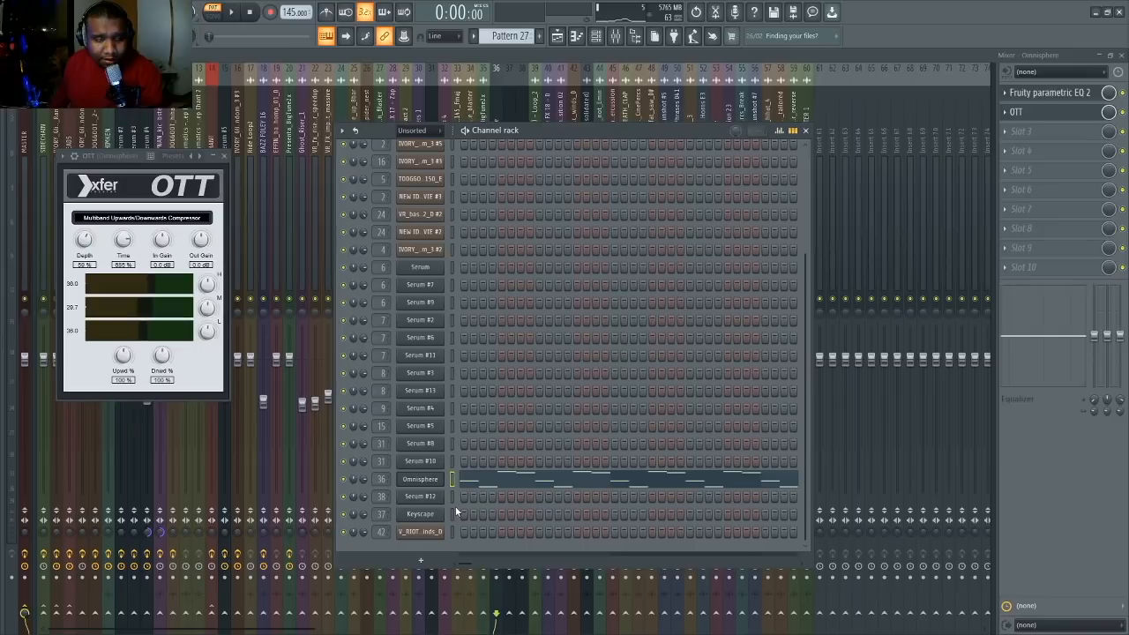
- Open Pattern 28 from the playlist and show the Keyscape instrument that plays it
{"action": "left_click", "coordinate": [557, 35]}
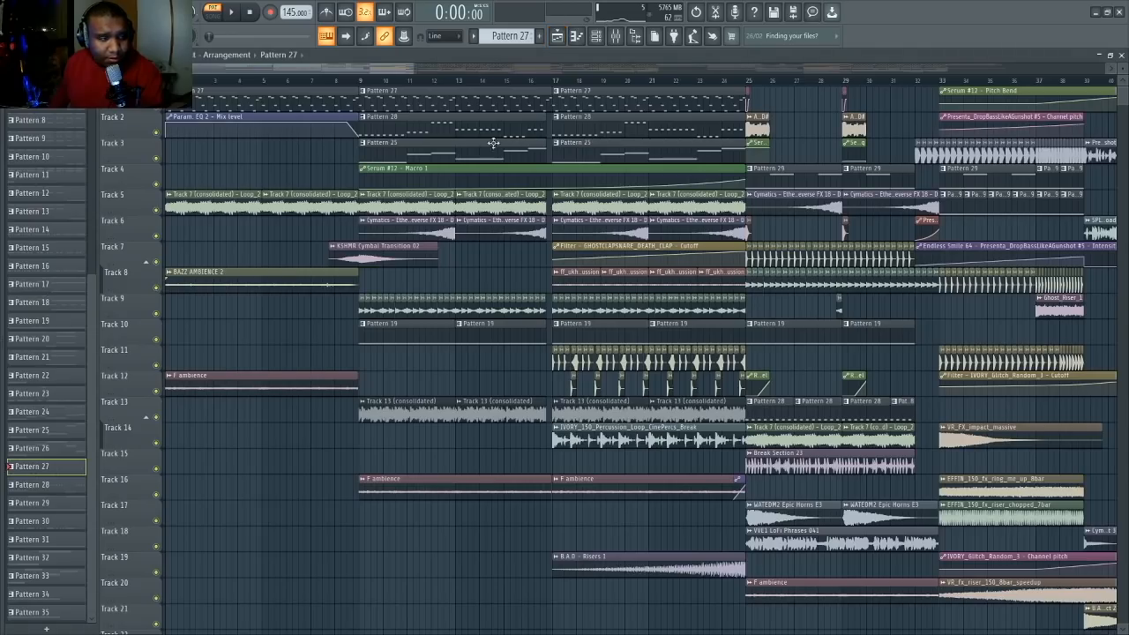
{"action": "double_click", "coordinate": [443, 132]}
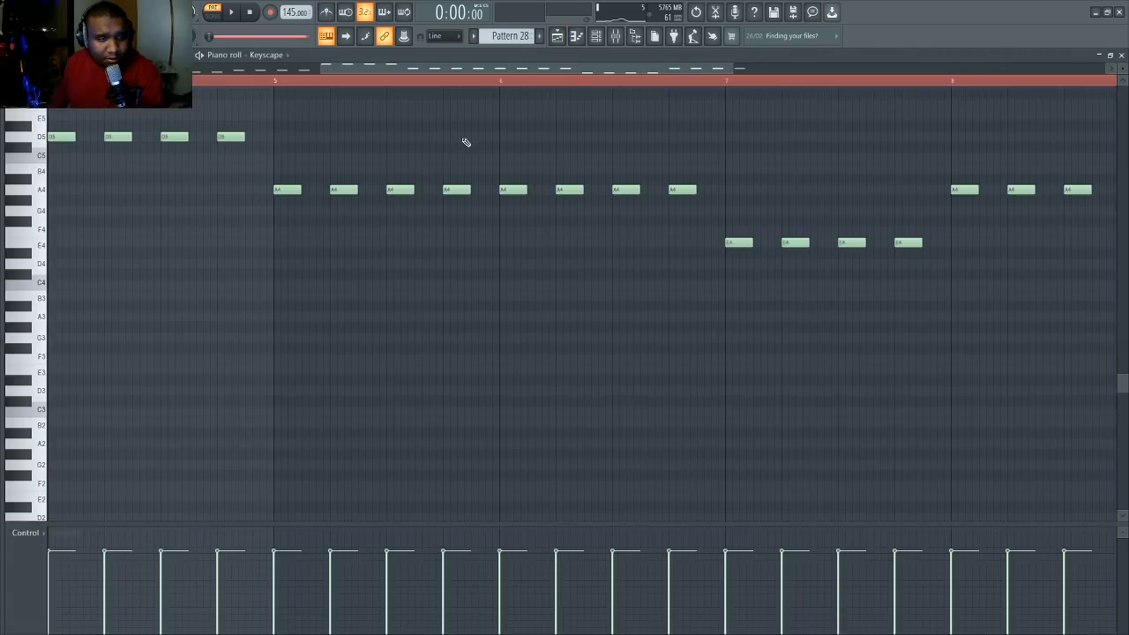
{"action": "left_click", "coordinate": [596, 35]}
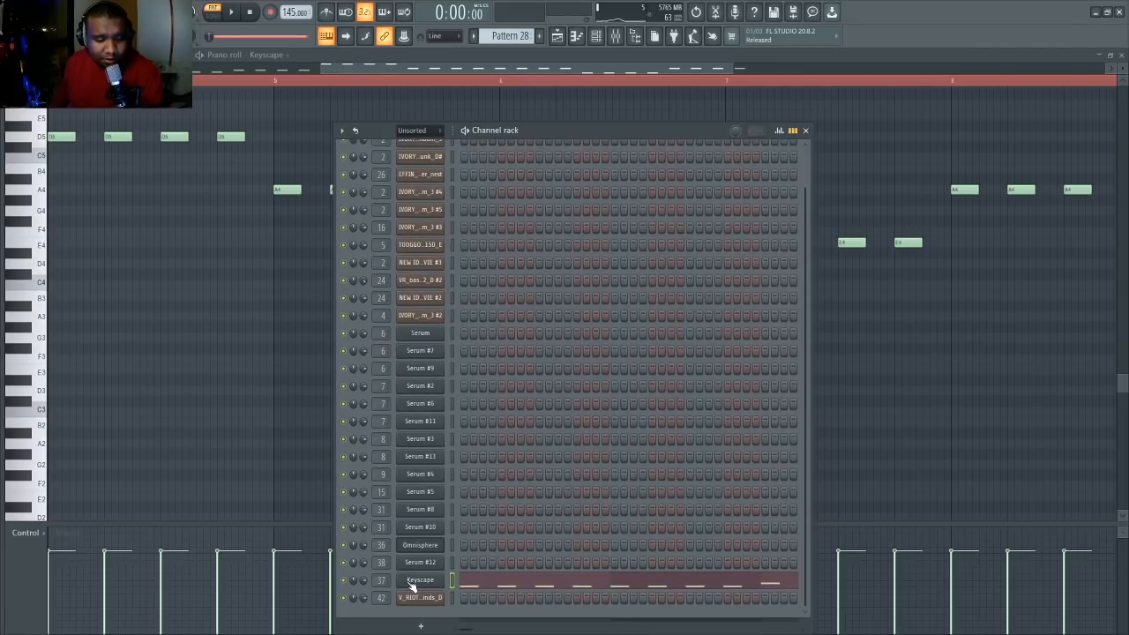
{"action": "left_click", "coordinate": [410, 582]}
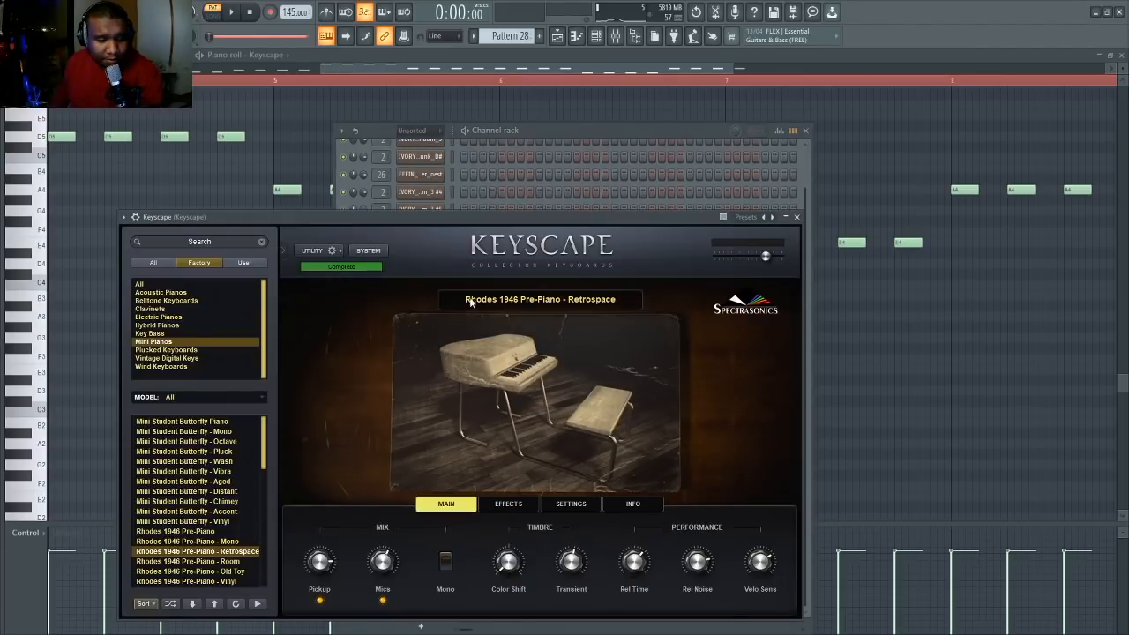
{"action": "left_click", "coordinate": [537, 134]}
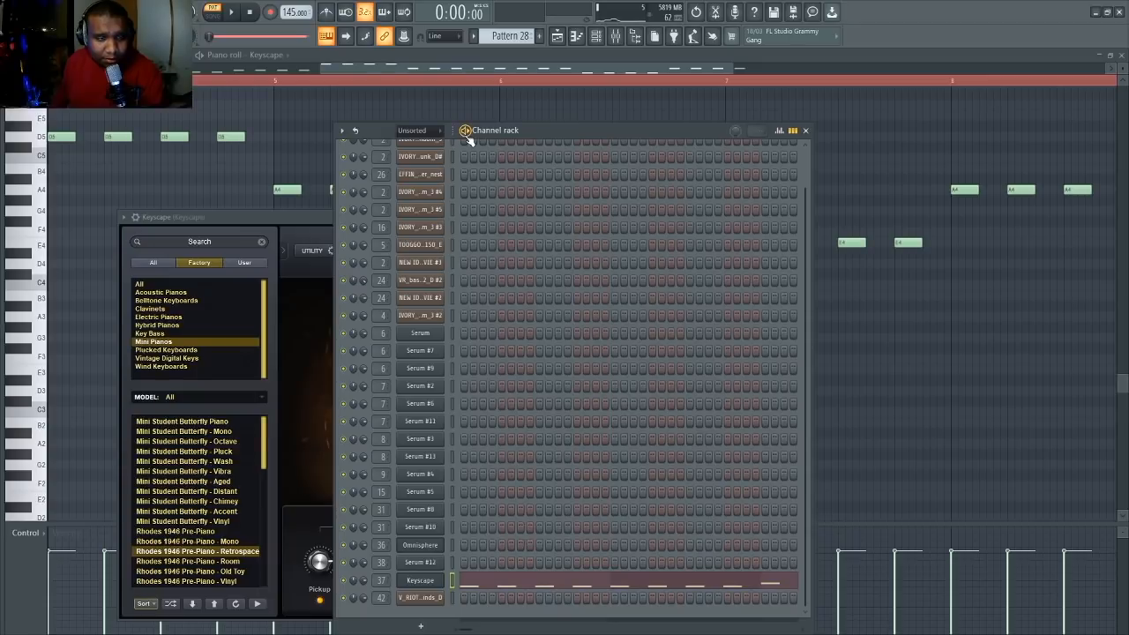
- Play Pattern 28 while viewing all of its Keyscape notes in the piano roll
{"action": "key", "text": "space"}
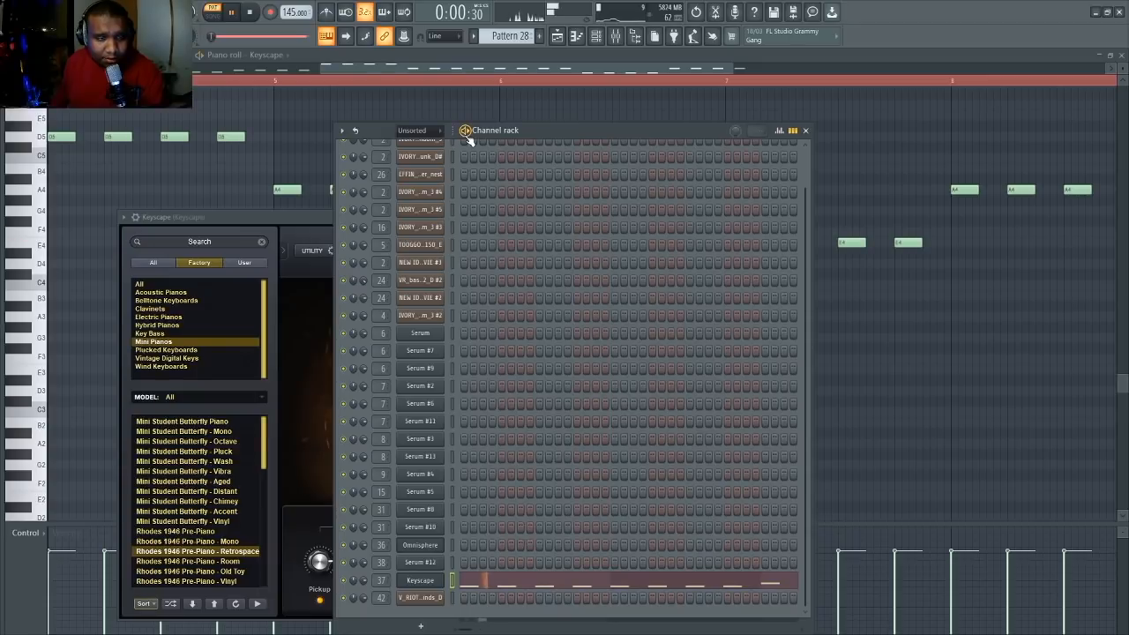
{"action": "left_click", "coordinate": [501, 584]}
{"action": "left_click", "coordinate": [501, 584]}
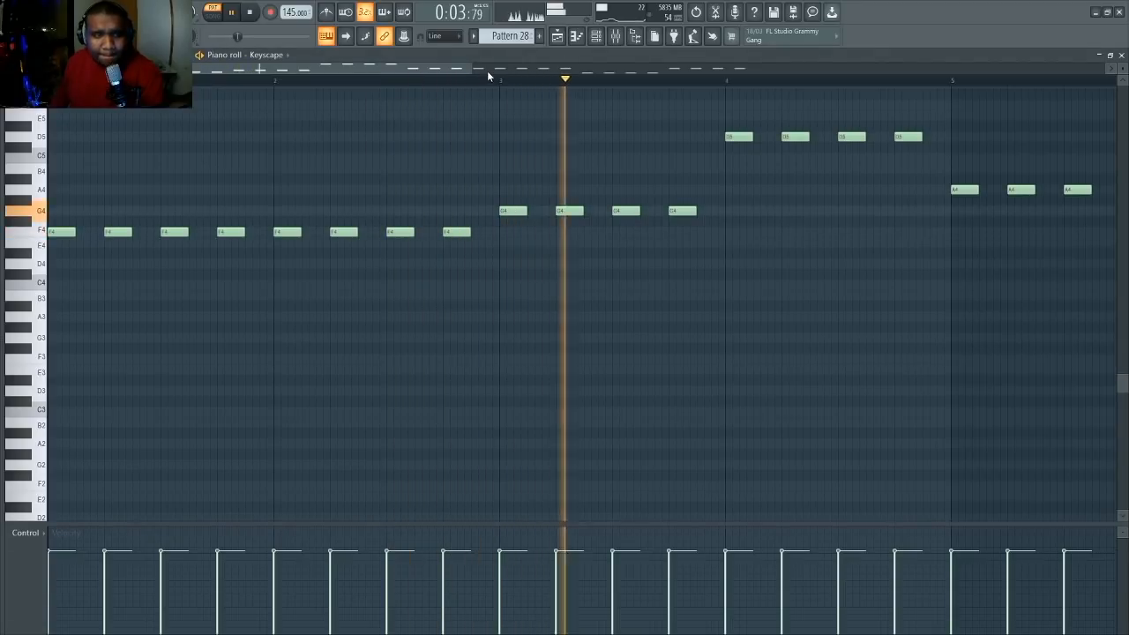
{"action": "scroll", "coordinate": [486, 70], "scroll_direction": "down", "scroll_amount": 5}
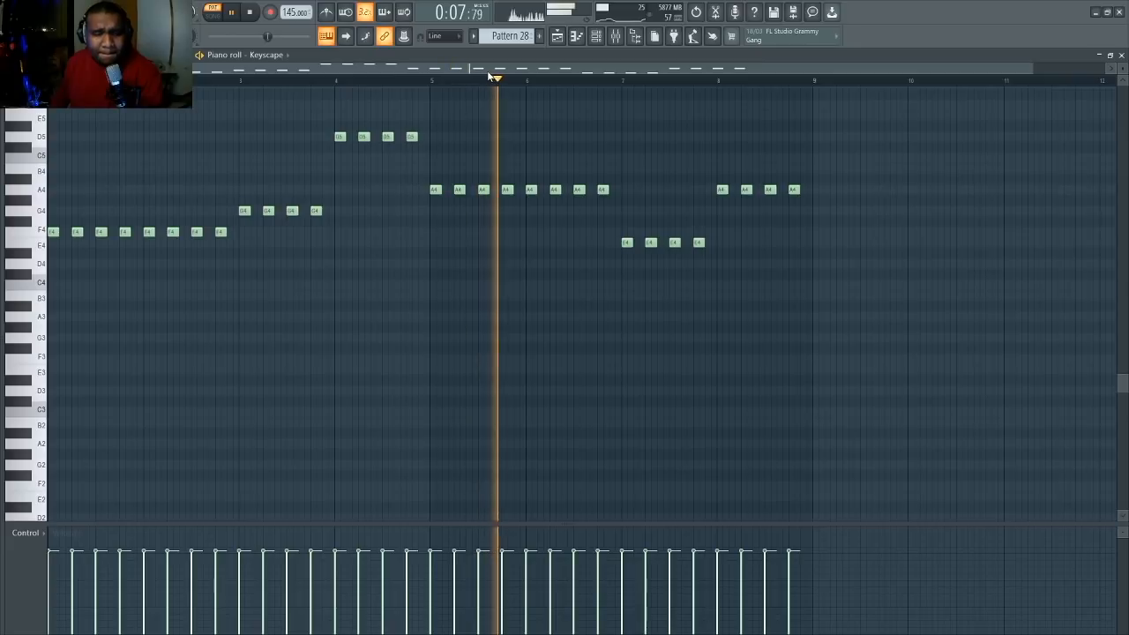
{"action": "key", "text": "space"}
- Inspect the Keyscape mixer track's effects and open its Fruity parametric EQ 2
{"action": "left_click", "coordinate": [597, 35]}
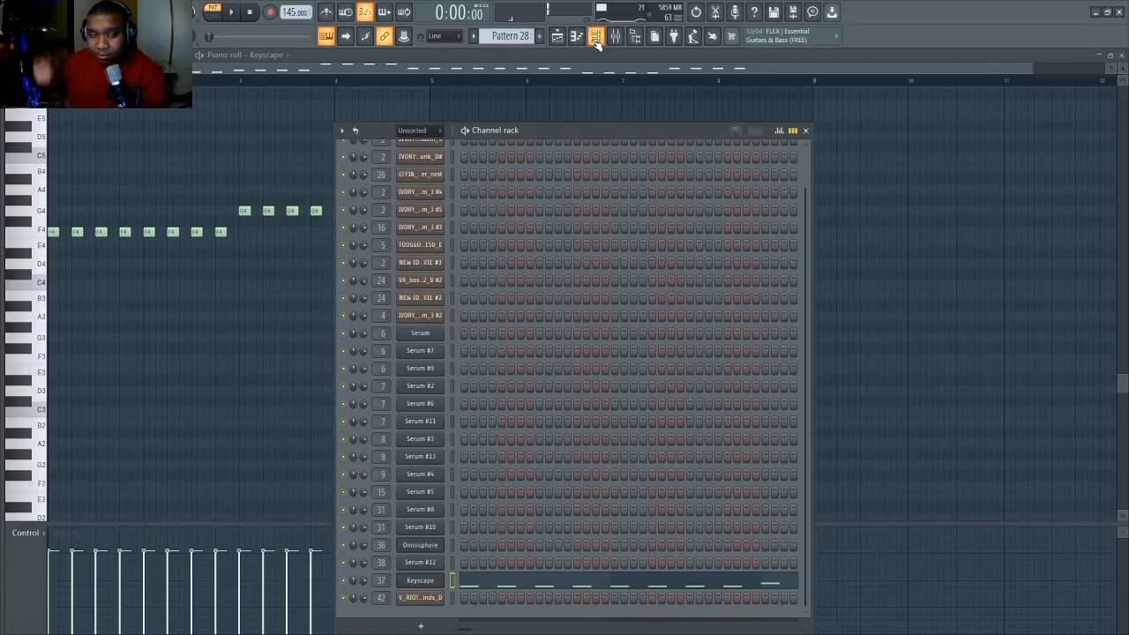
{"action": "left_click", "coordinate": [615, 35]}
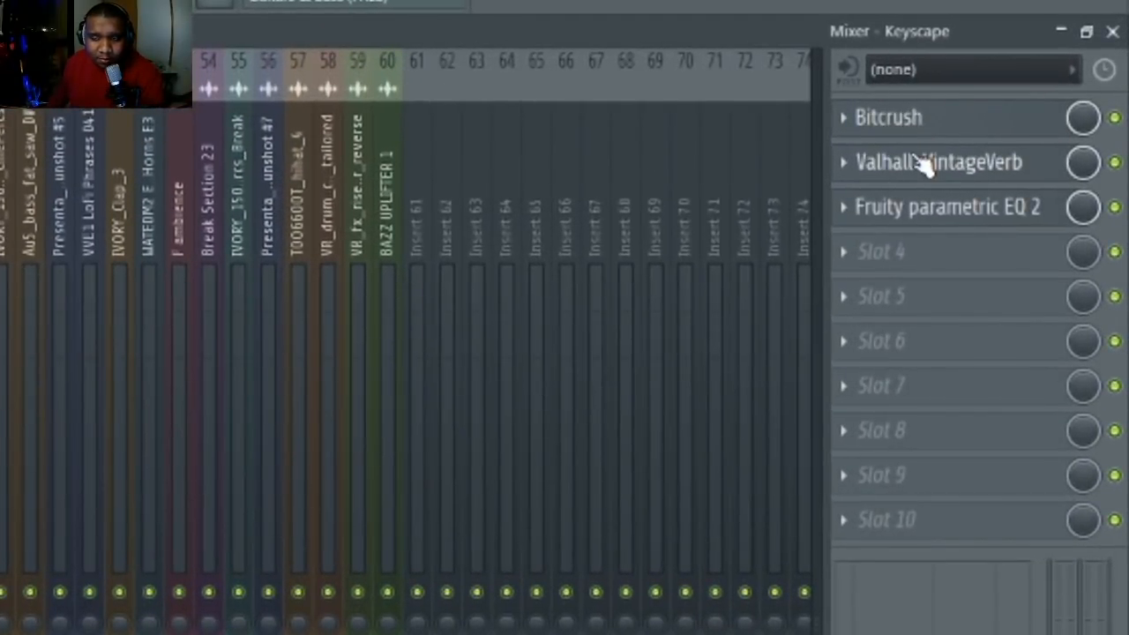
{"action": "left_click", "coordinate": [938, 209]}
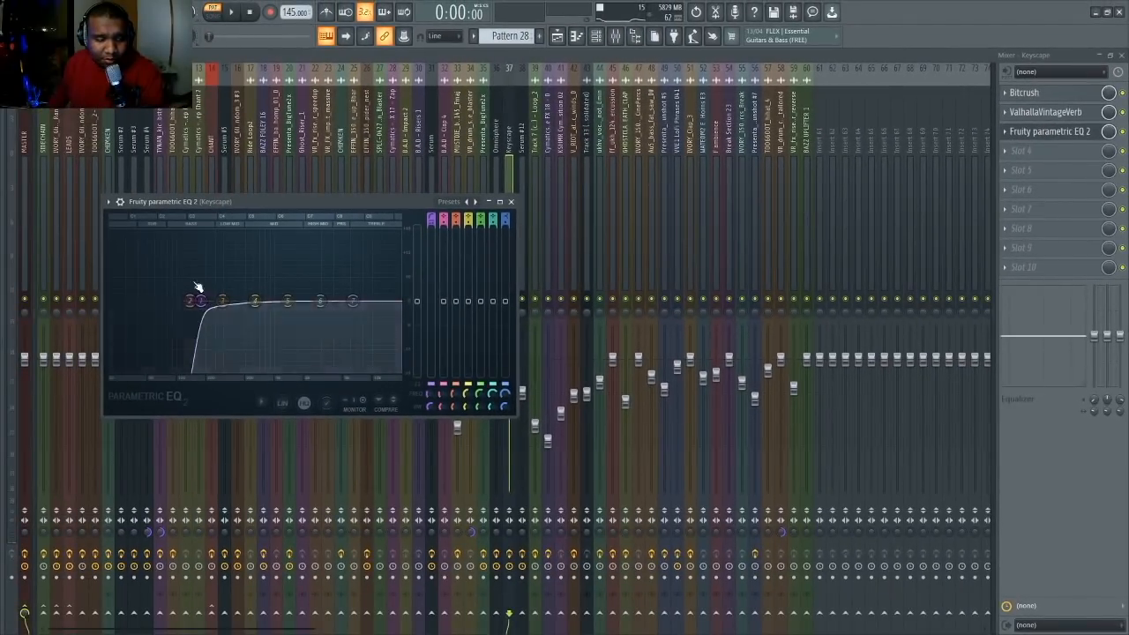
- Open Pattern 25 from the playlist, view its notes, and show the Serum #12 instrument behind it
{"action": "left_click", "coordinate": [558, 36]}
{"action": "double_click", "coordinate": [399, 158]}
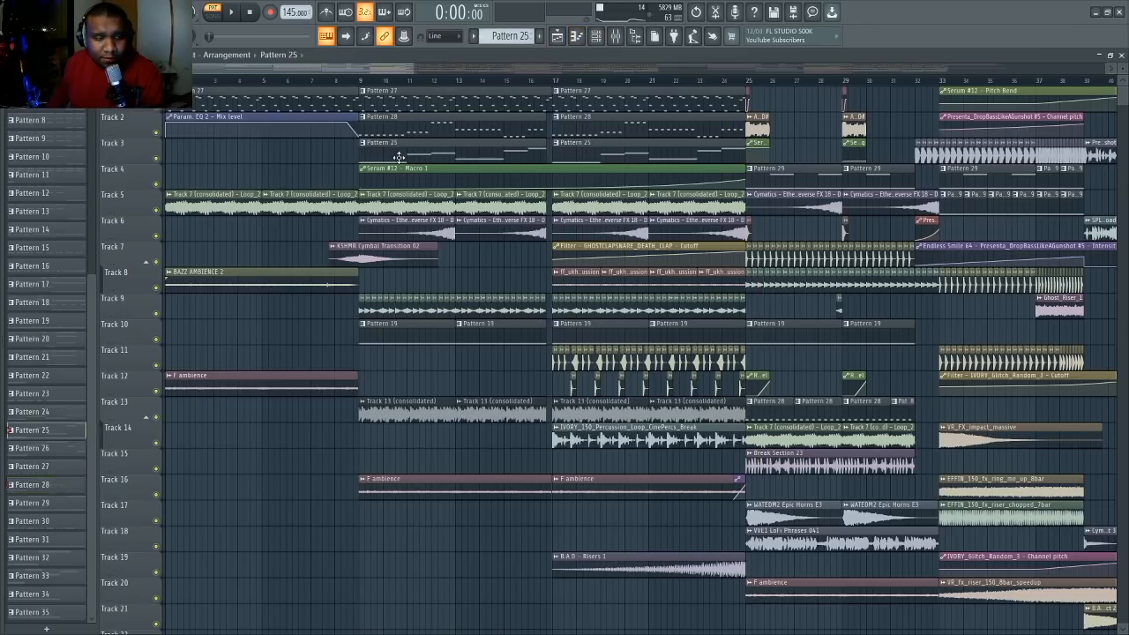
{"action": "scroll", "coordinate": [401, 68], "scroll_direction": "down", "scroll_amount": 2}
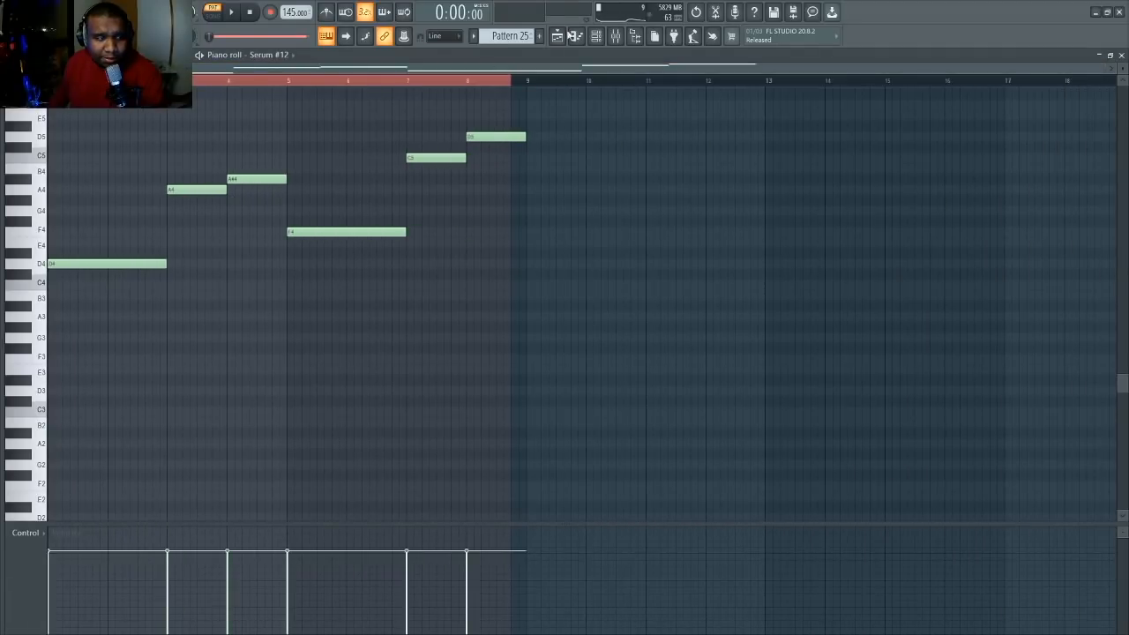
{"action": "left_click", "coordinate": [597, 36]}
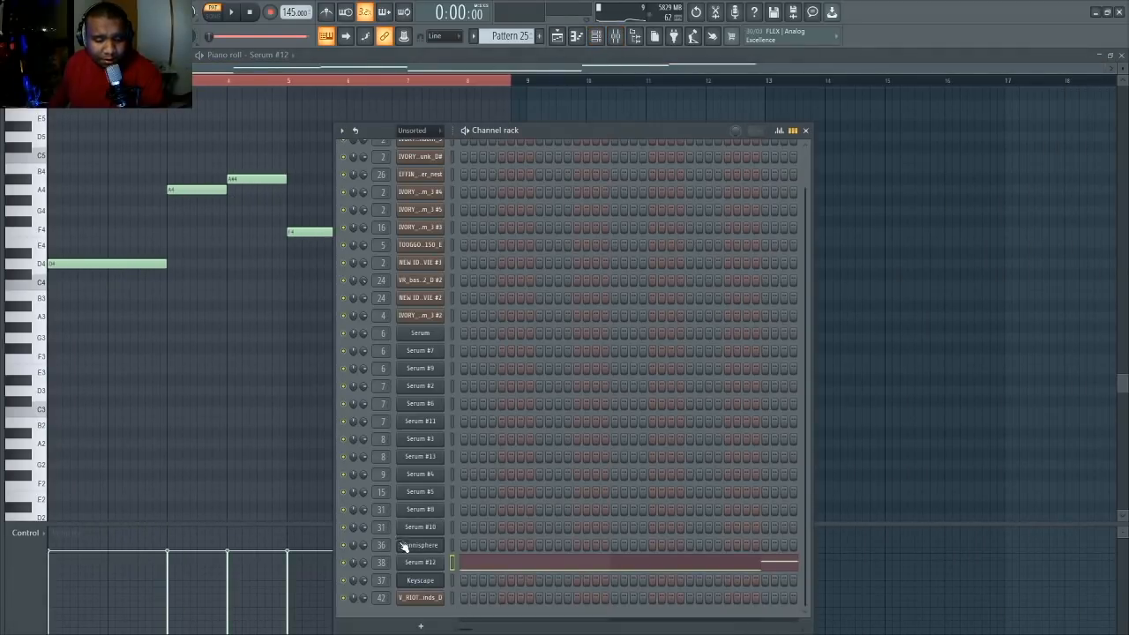
{"action": "left_click", "coordinate": [420, 563]}
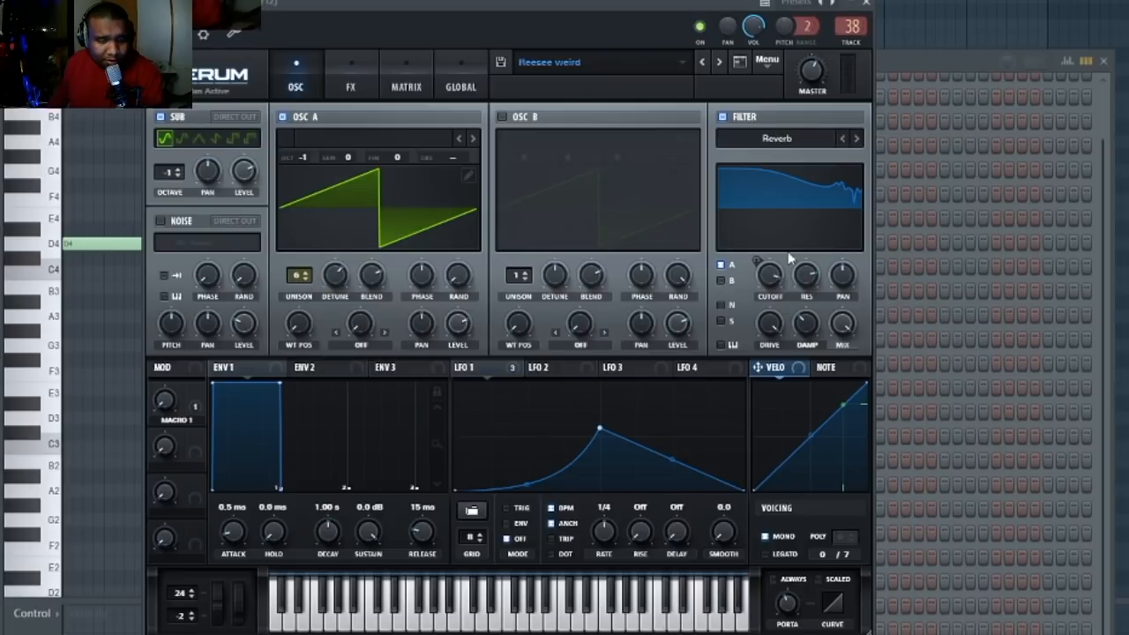
- Inspect Serum #12's oscillator settings and its effects chain down to the Filter
{"action": "key", "text": "space"}
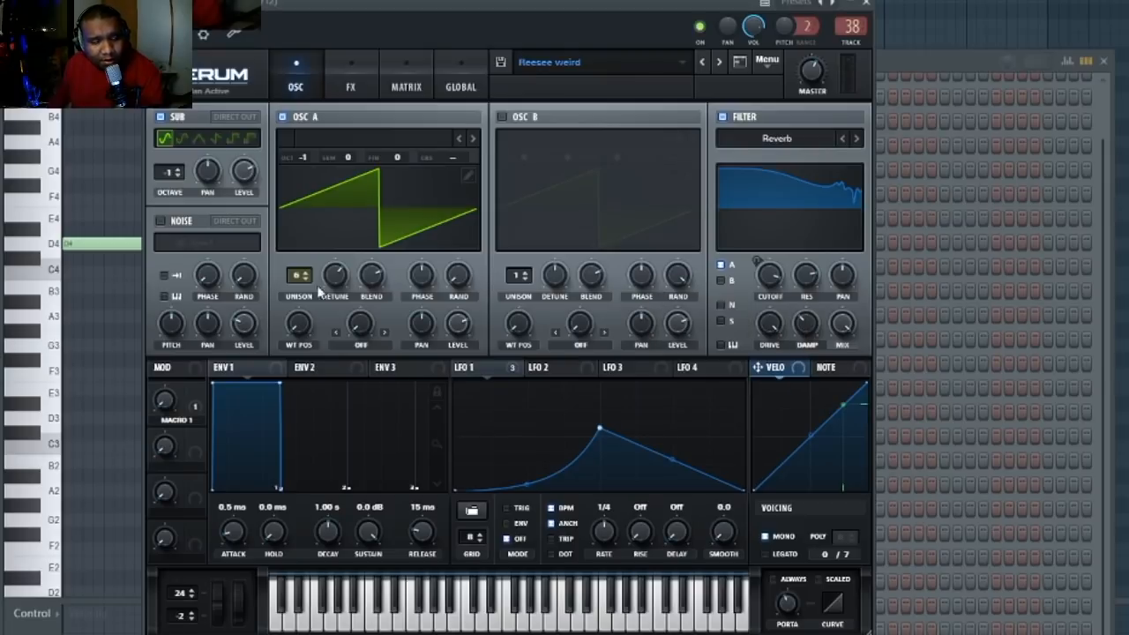
{"action": "left_click", "coordinate": [361, 83]}
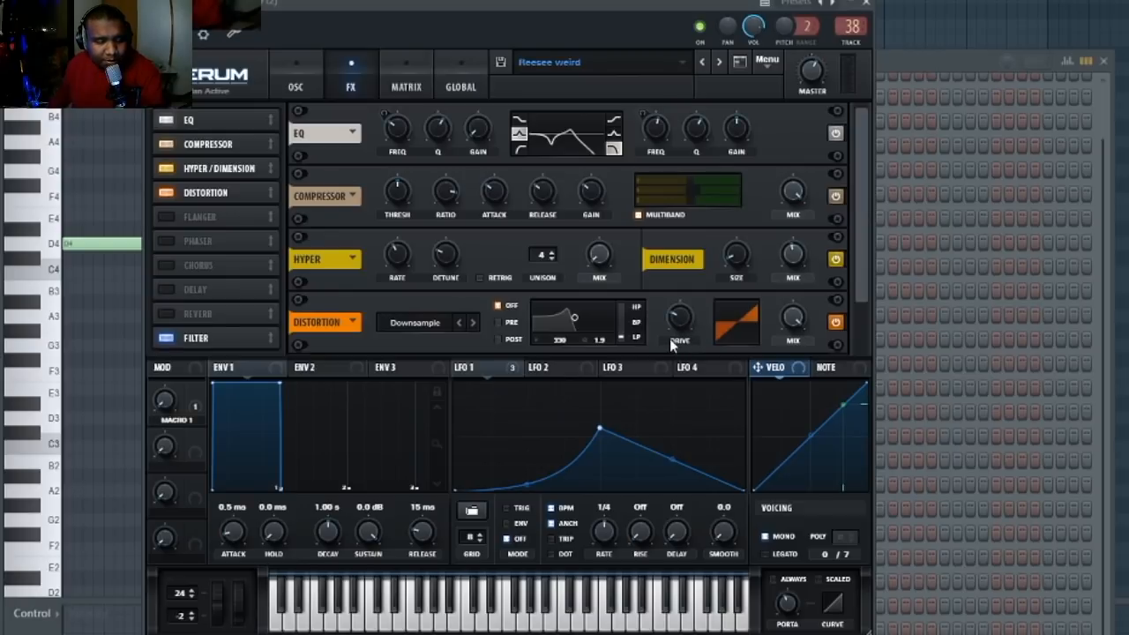
{"action": "left_click", "coordinate": [196, 337]}
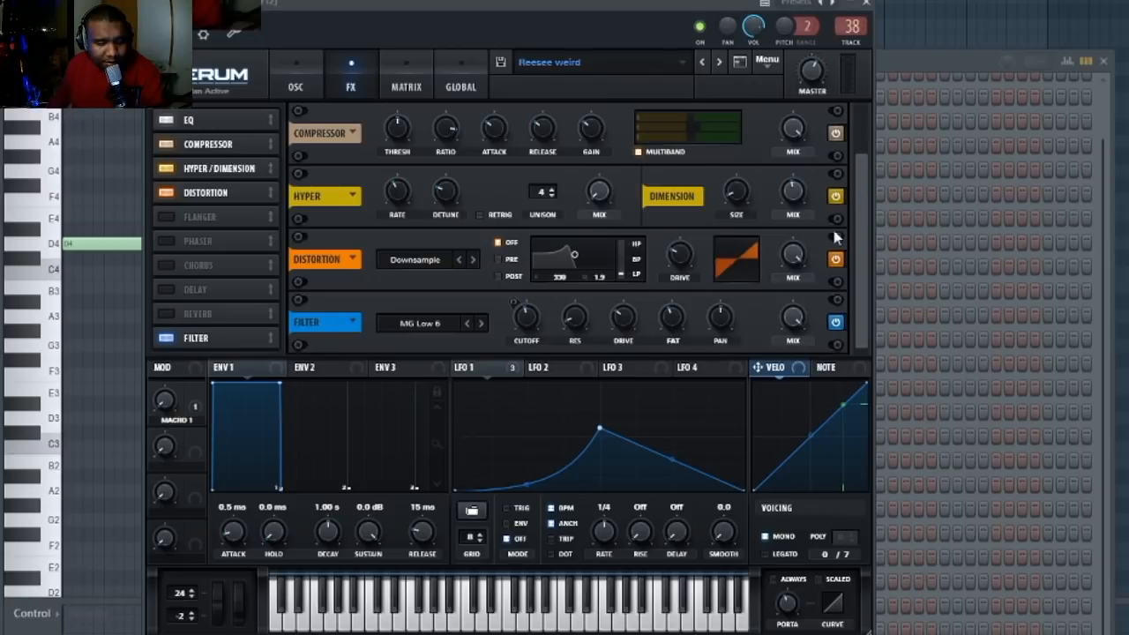
- Audition Pattern 25 while sweeping Serum #12's Macro 1, and show the instrument's mixer effects
{"action": "key", "text": "space"}
{"action": "left_click_drag", "start_coordinate": [166, 401], "coordinate": [164, 459]}
{"action": "key", "text": "space"}
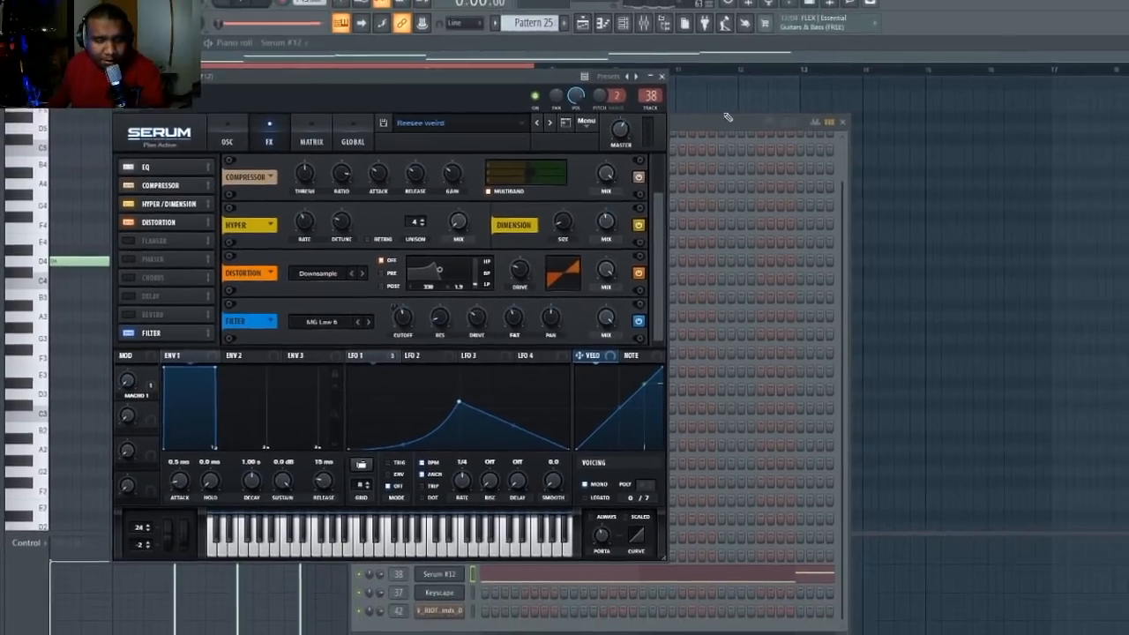
{"action": "left_click", "coordinate": [608, 35]}
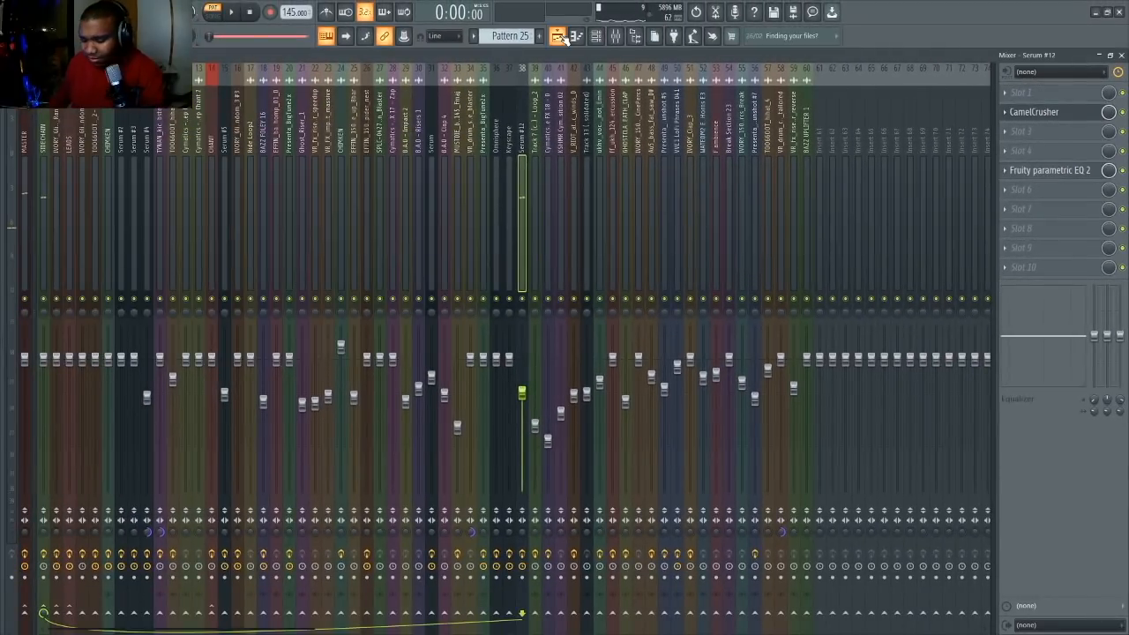
- Open the Track 7 (consolidated) - Loop_2 audio clip from the playlist, preview its waveform, and close it
{"action": "left_click", "coordinate": [559, 36]}
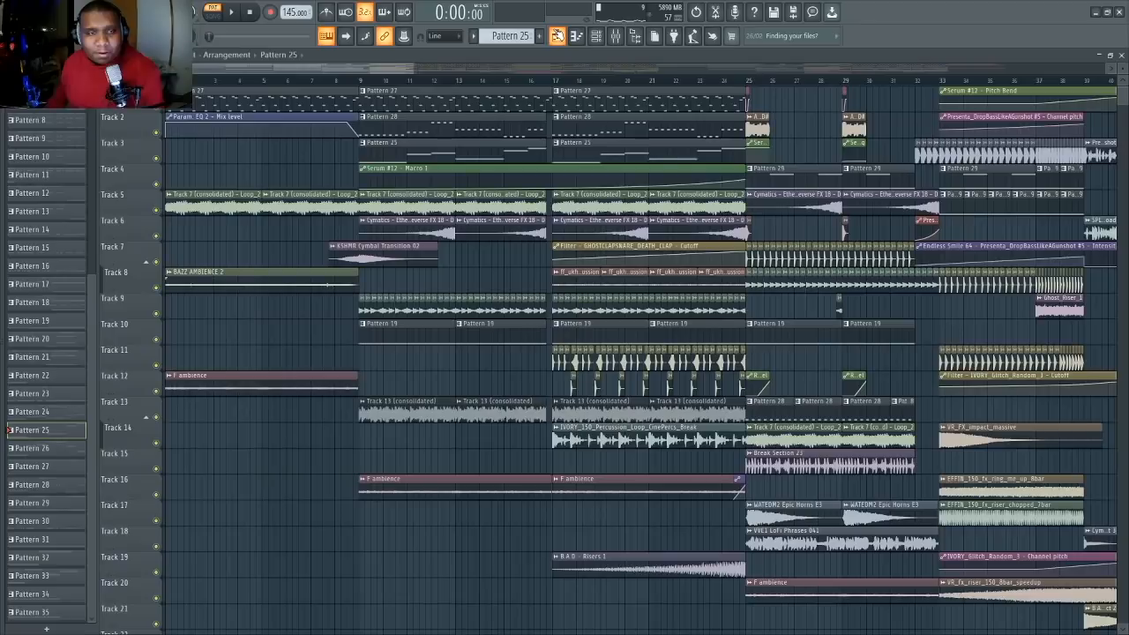
{"action": "double_click", "coordinate": [257, 206]}
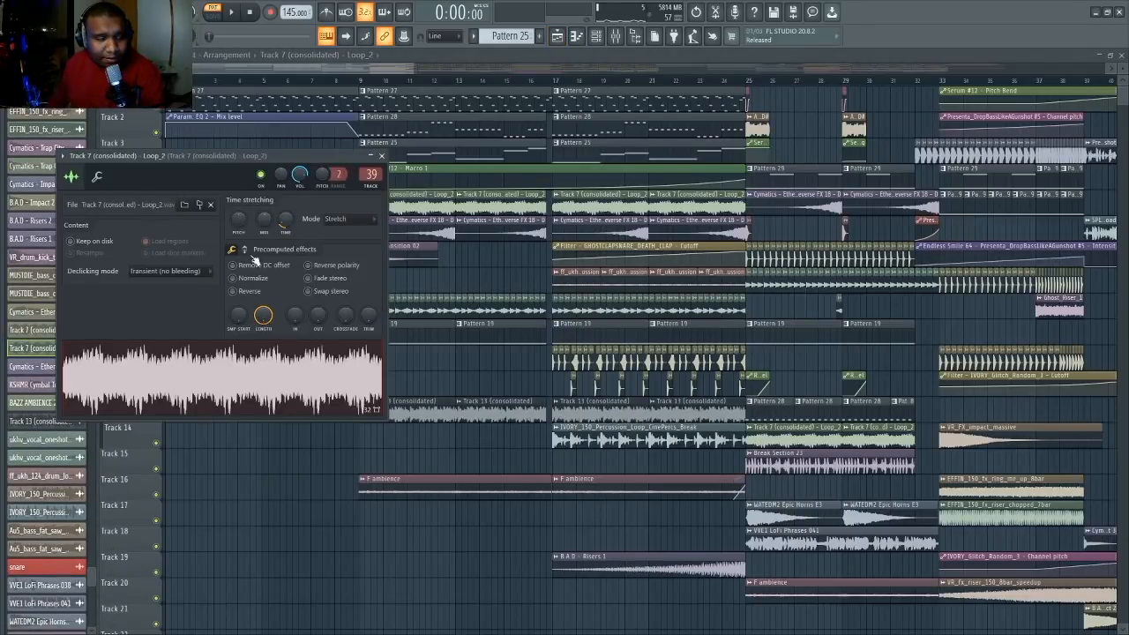
{"action": "left_click_drag", "start_coordinate": [174, 156], "coordinate": [506, 159]}
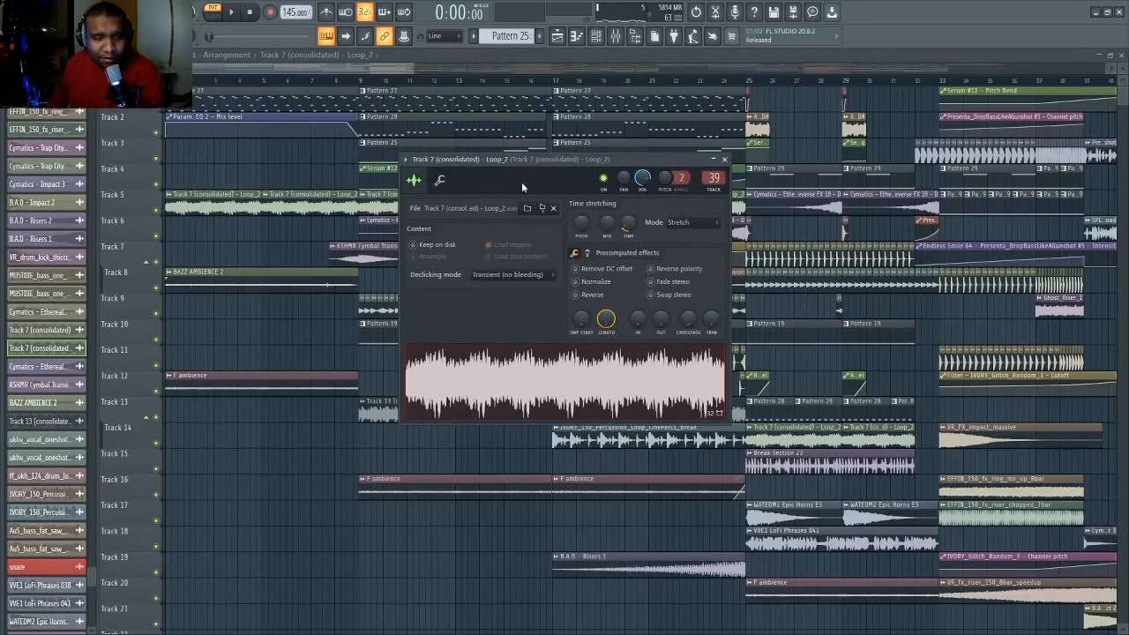
{"action": "left_click", "coordinate": [500, 388]}
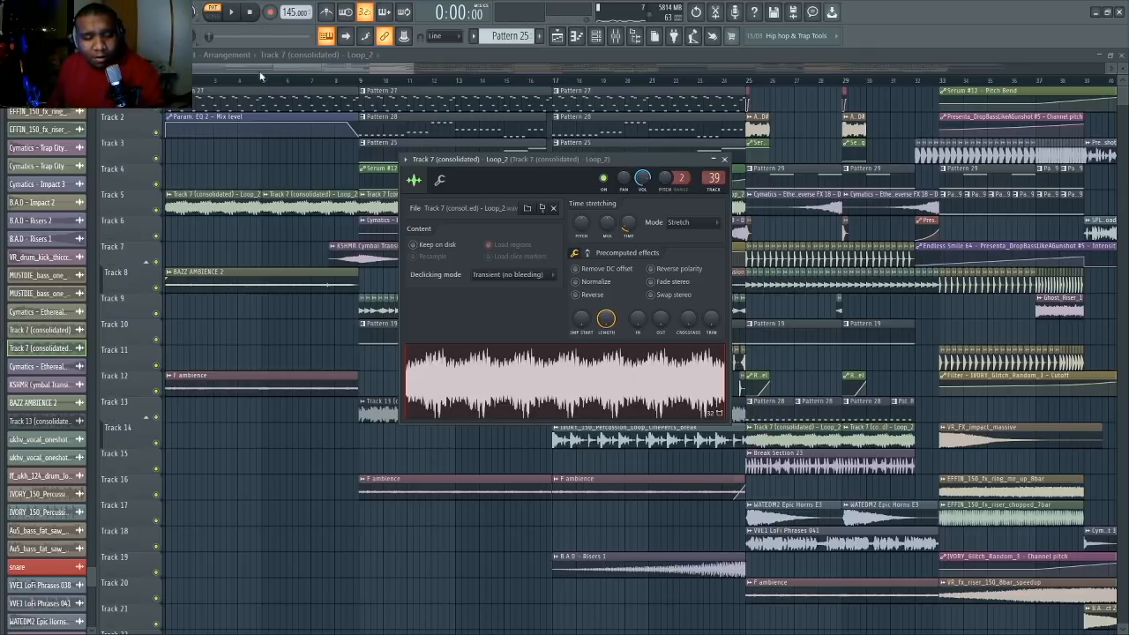
{"action": "right_click", "coordinate": [289, 165]}
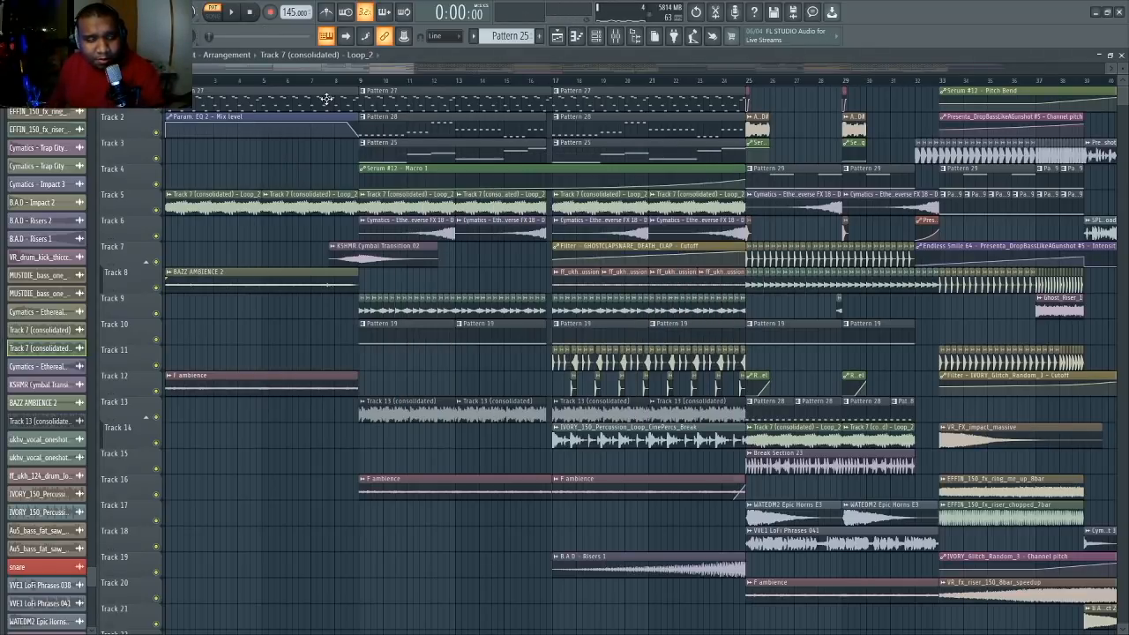
- Mute playlist tracks 9, 10, 13 and 14 and play the song from bar 9
{"action": "scroll", "coordinate": [326, 99], "scroll_direction": "down", "scroll_amount": 2}
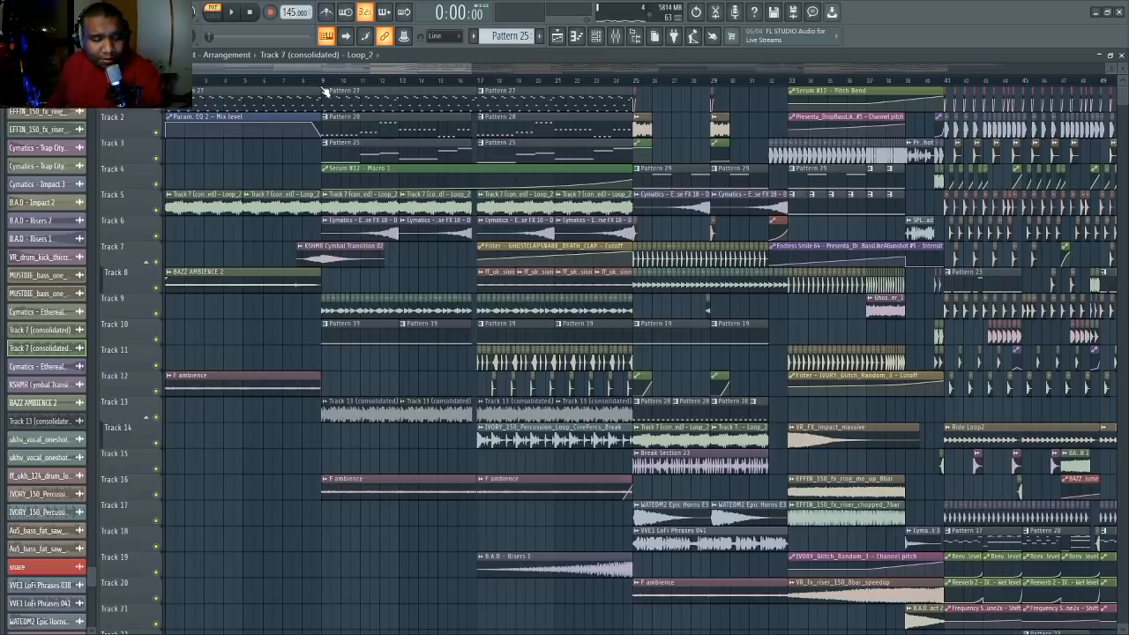
{"action": "left_click", "coordinate": [324, 86]}
{"action": "left_click_drag", "start_coordinate": [157, 313], "coordinate": [157, 443]}
{"action": "key", "text": "space"}
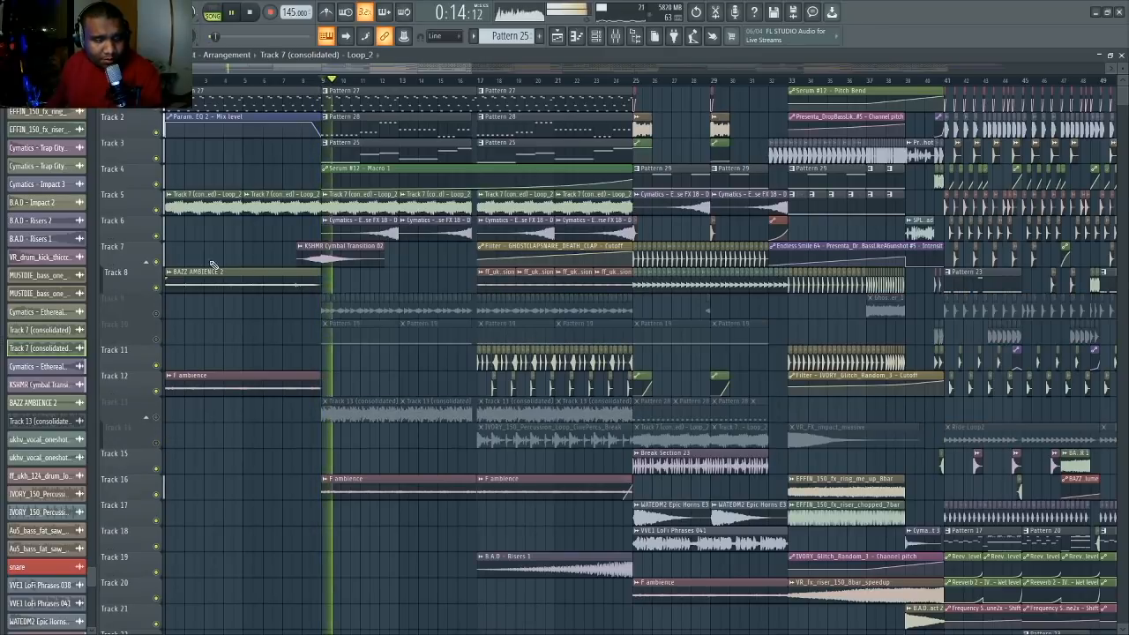
- Mute playlist tracks 6 and 7 while the song plays, and stop playback
{"action": "left_click_drag", "start_coordinate": [156, 236], "coordinate": [157, 262]}
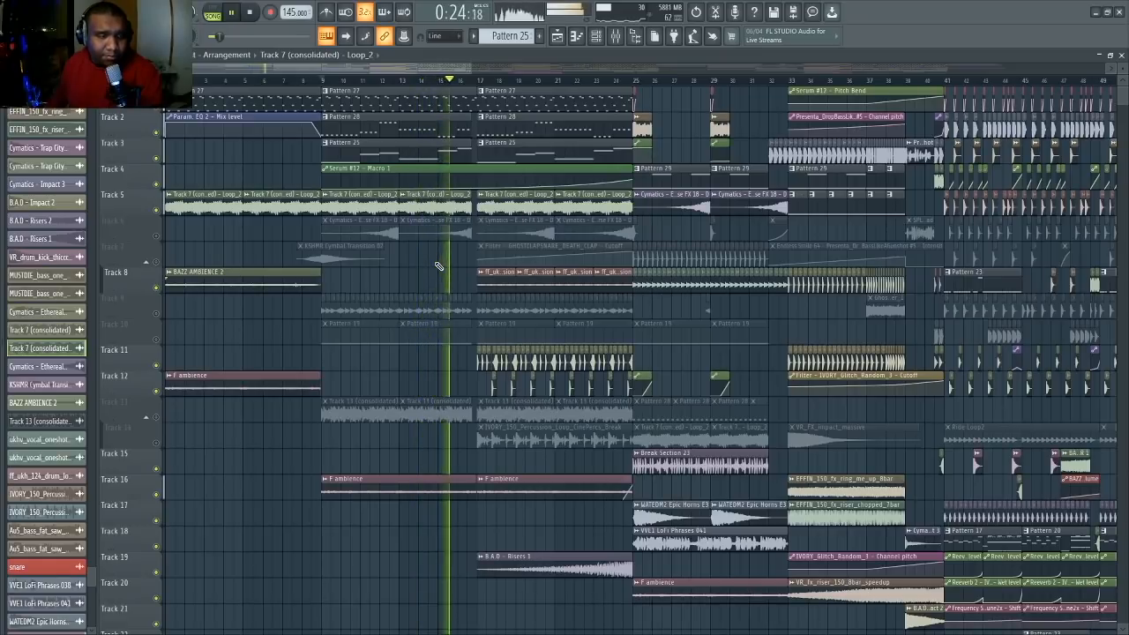
{"action": "key", "text": "space"}
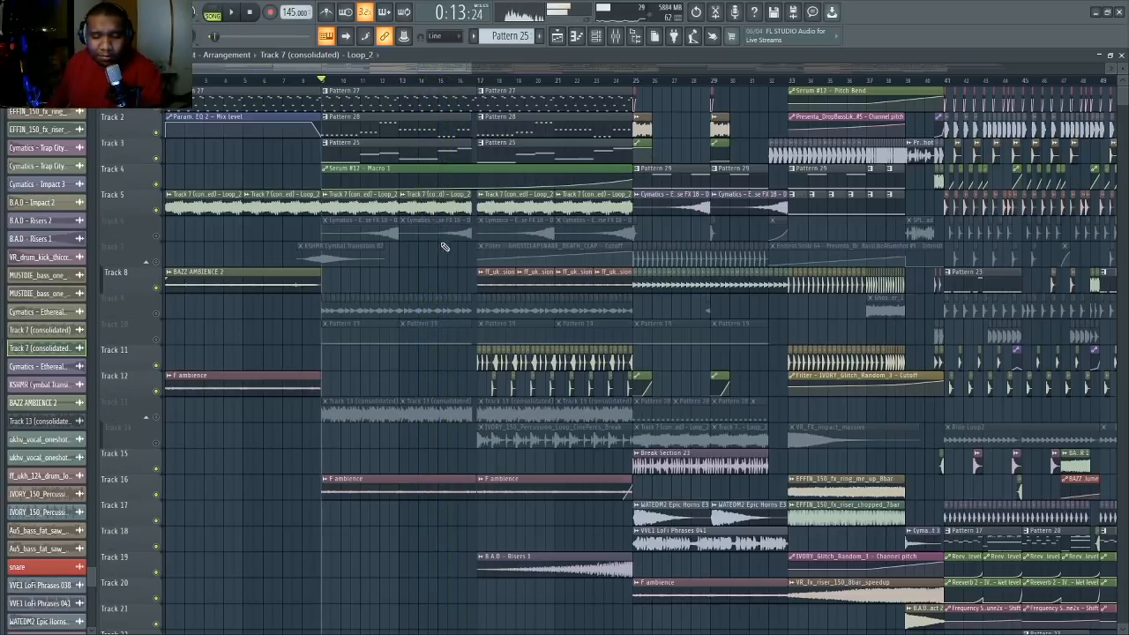
{"action": "left_click", "coordinate": [249, 13]}
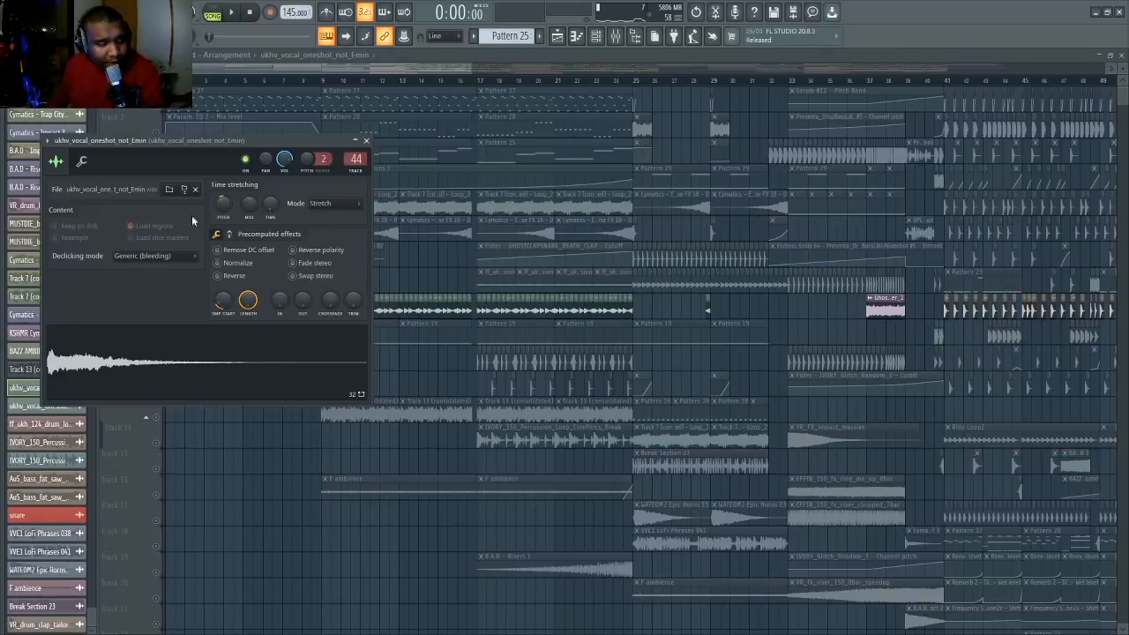
- Preview the ukhv_vocal_oneshot_not_Emin sample, close it, and audition the soloed track 9 from bar 9
{"action": "left_click_drag", "start_coordinate": [102, 144], "coordinate": [210, 147]}
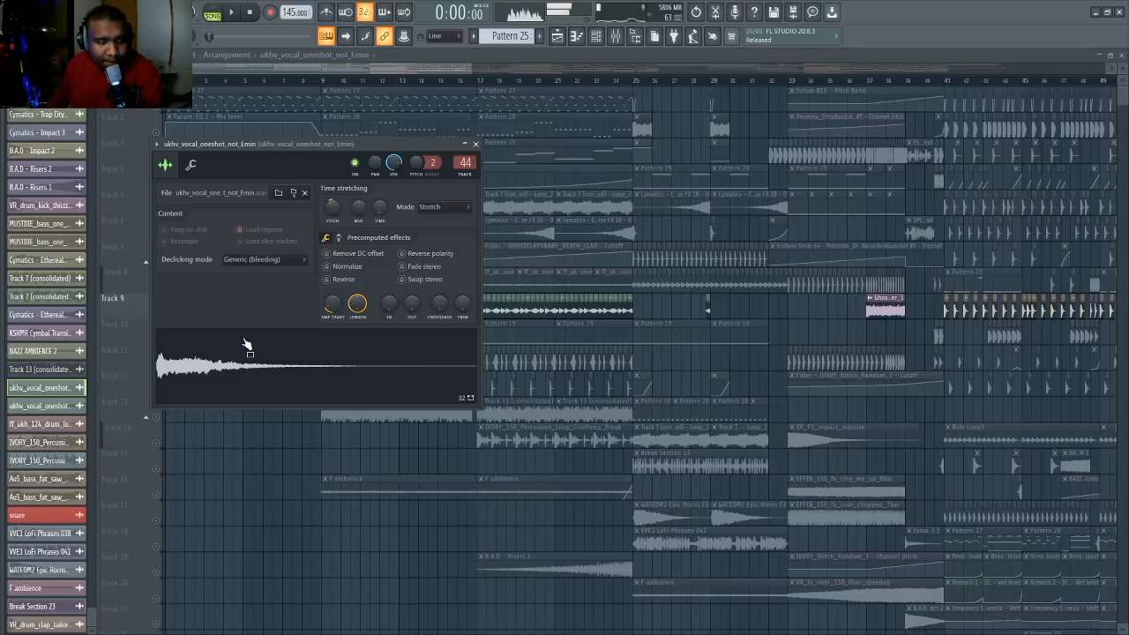
{"action": "key", "text": "Escape"}
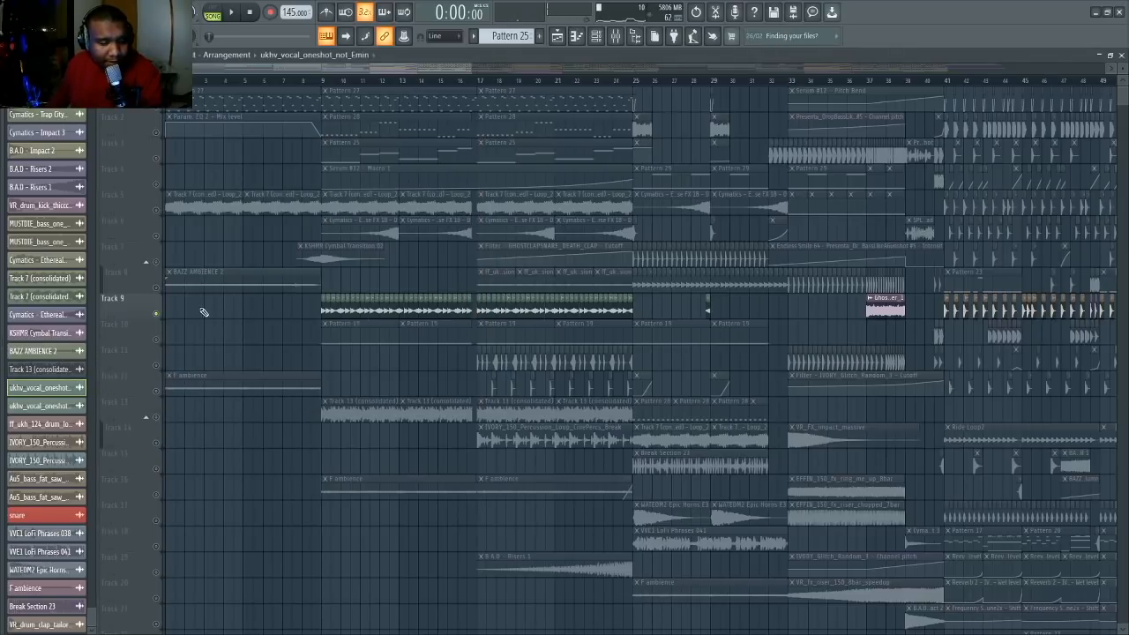
{"action": "left_click", "coordinate": [324, 80]}
{"action": "key", "text": "space"}
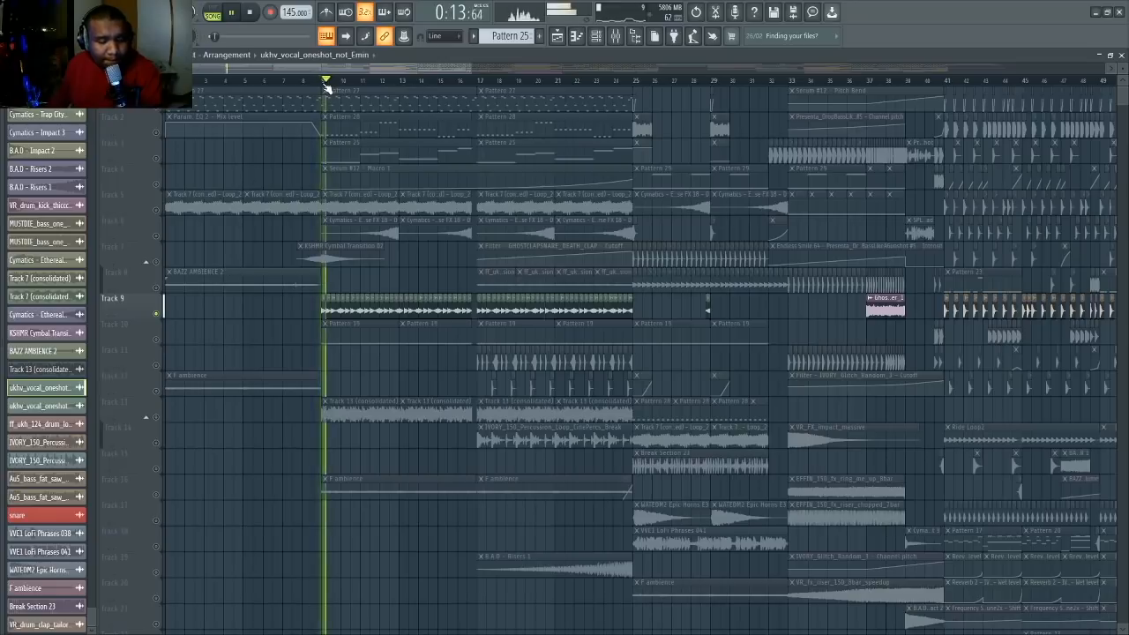
{"action": "key", "text": "space"}
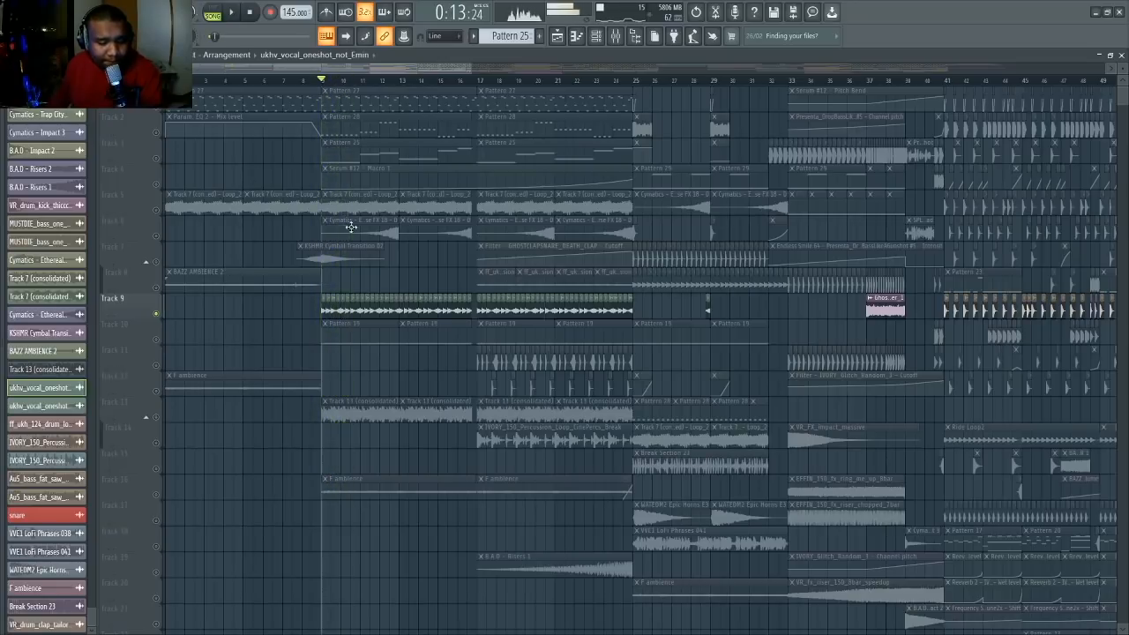
- Inspect the reversed ukhv_vocal_oneshot_not_Emin #2 clip on track 9, and play the track from bar 9
{"action": "double_click", "coordinate": [336, 307]}
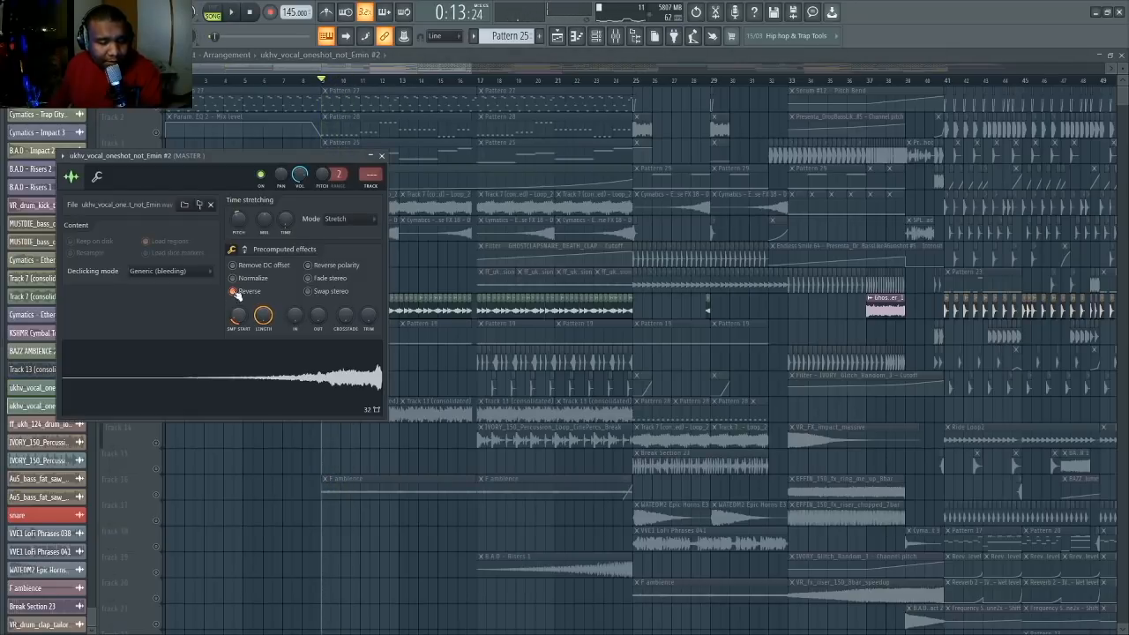
{"action": "key", "text": "Escape"}
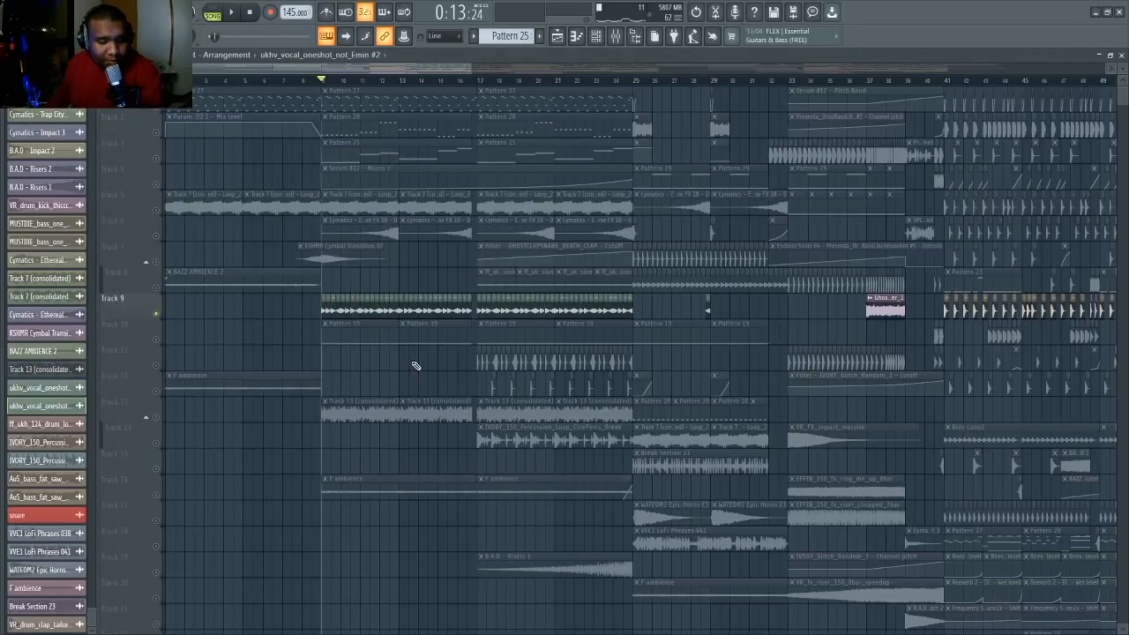
{"action": "key", "text": "space"}
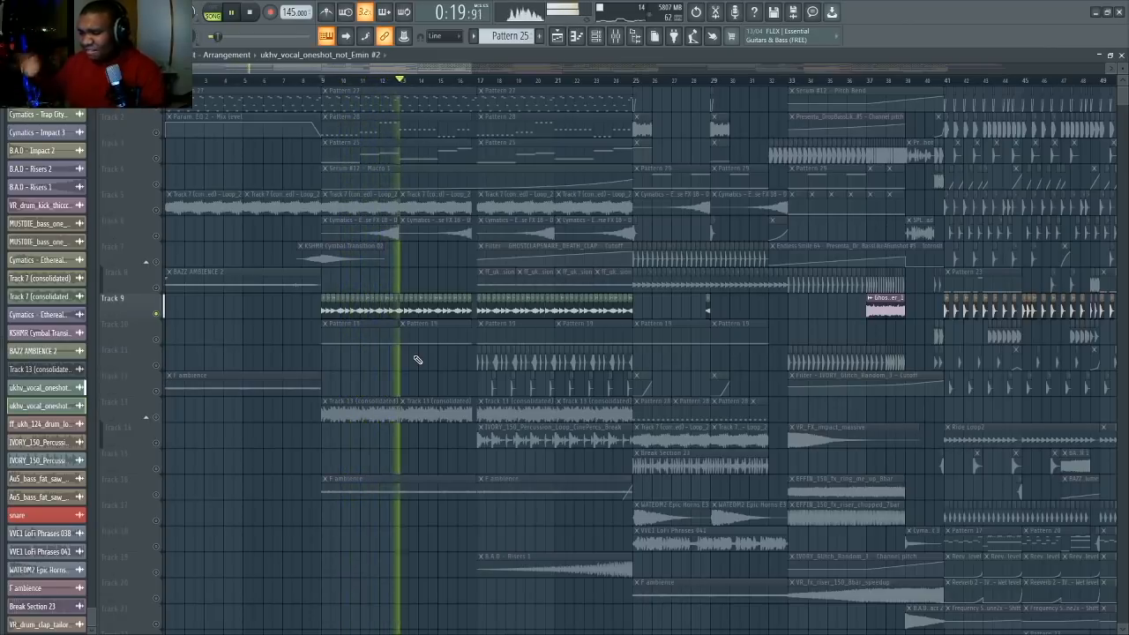
{"action": "key", "text": "space"}
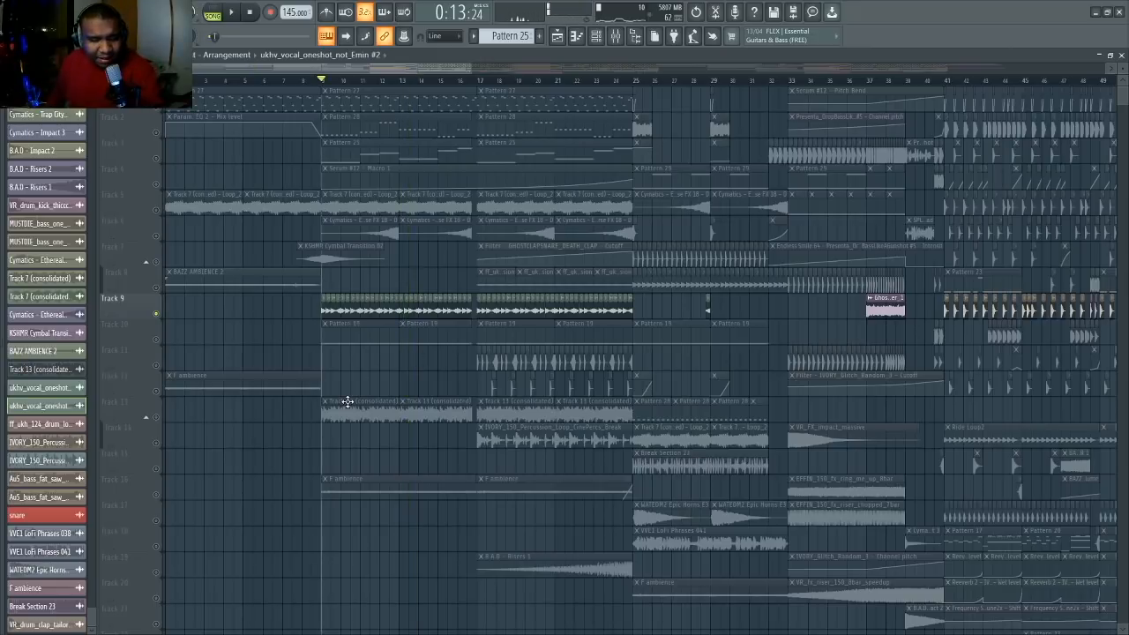
- Open Pattern 19 in the piano roll, show its channel in the channel rack, and audition the pattern
{"action": "double_click", "coordinate": [431, 331]}
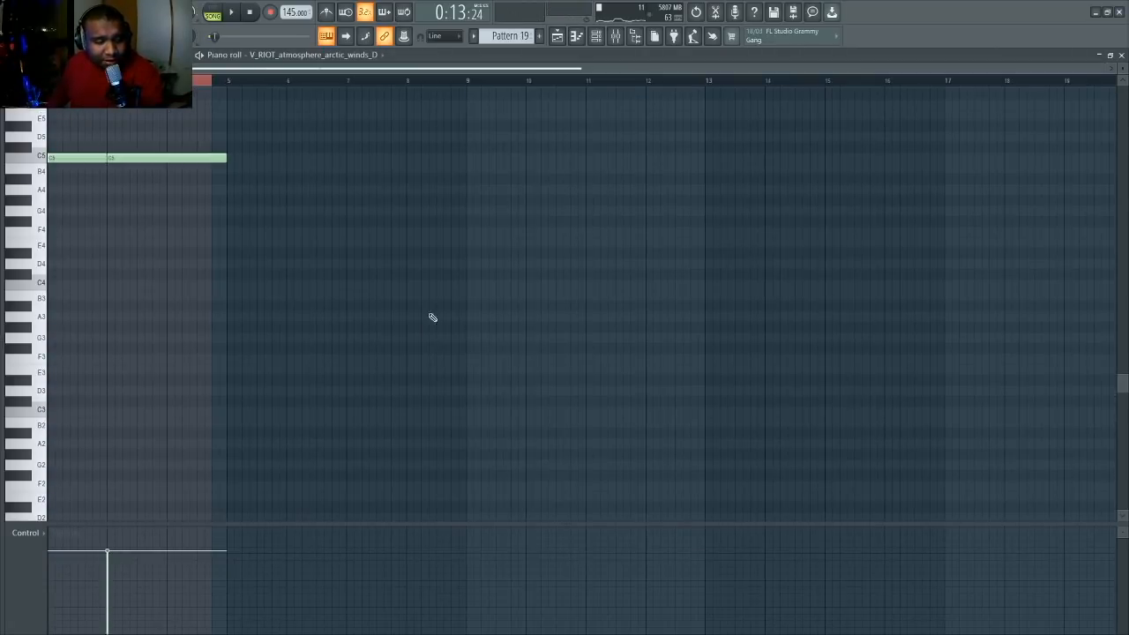
{"action": "left_click", "coordinate": [603, 37]}
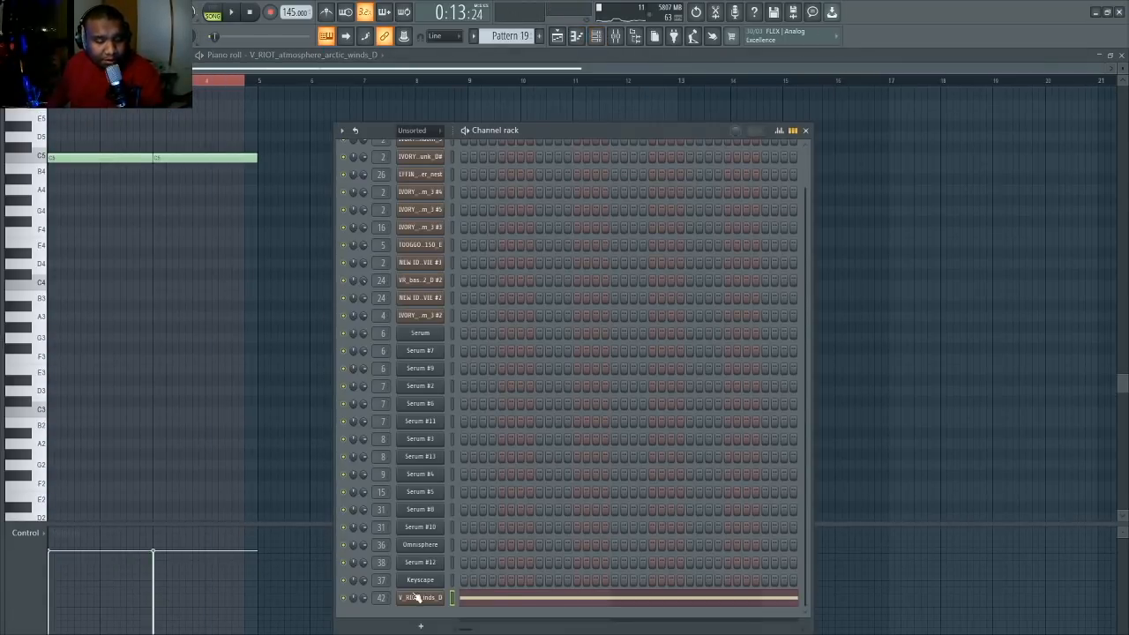
{"action": "key", "text": "space"}
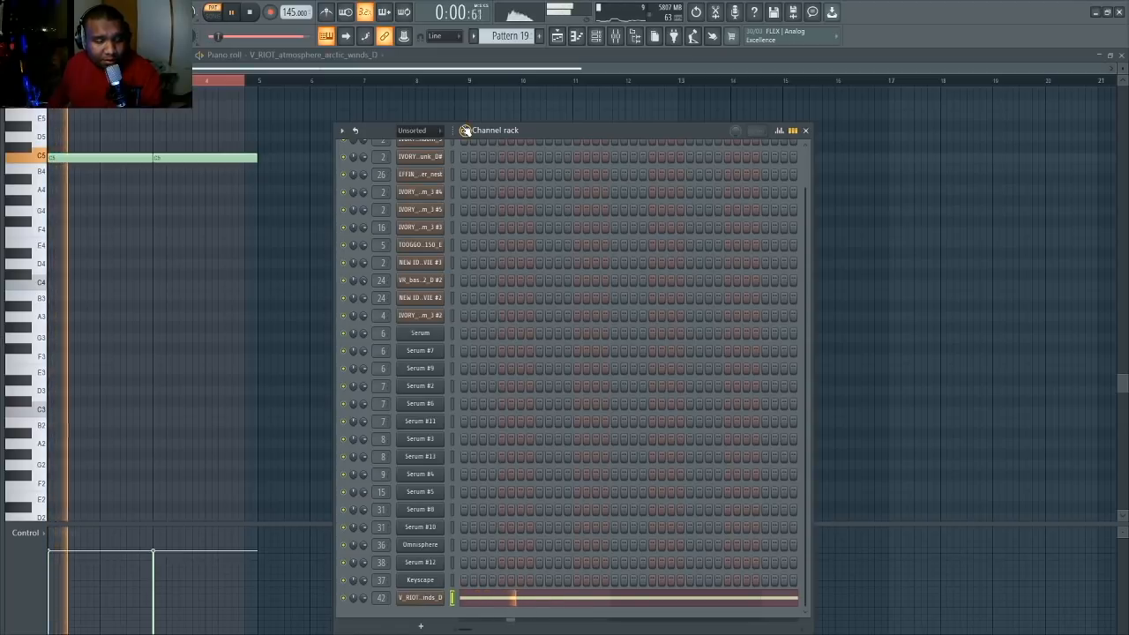
{"action": "key", "text": "space"}
- Inspect the V_RIOT_atmosphere_arctic_winds_D channel's settings and its mixer effects, and return to the playlist
{"action": "left_click", "coordinate": [420, 597]}
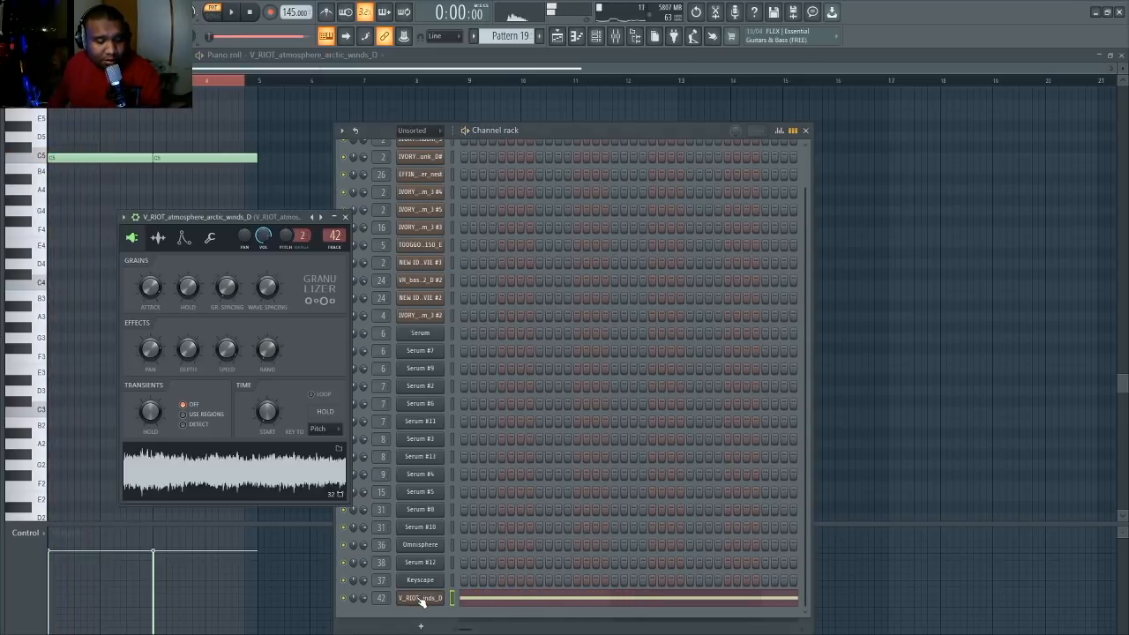
{"action": "key", "text": "F9"}
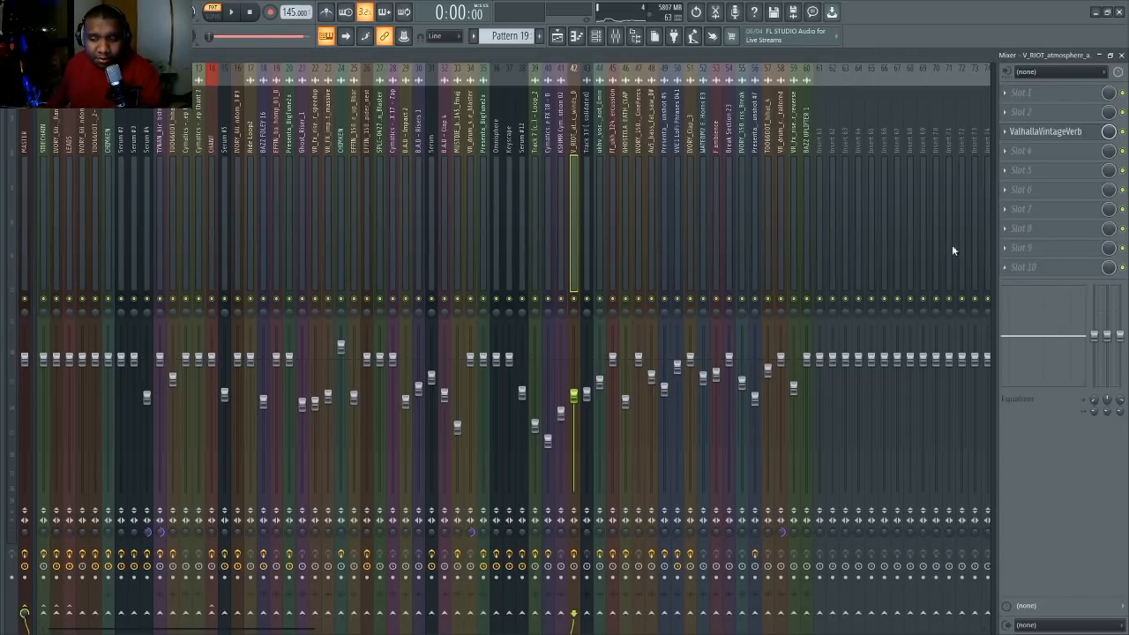
{"action": "left_click", "coordinate": [556, 36]}
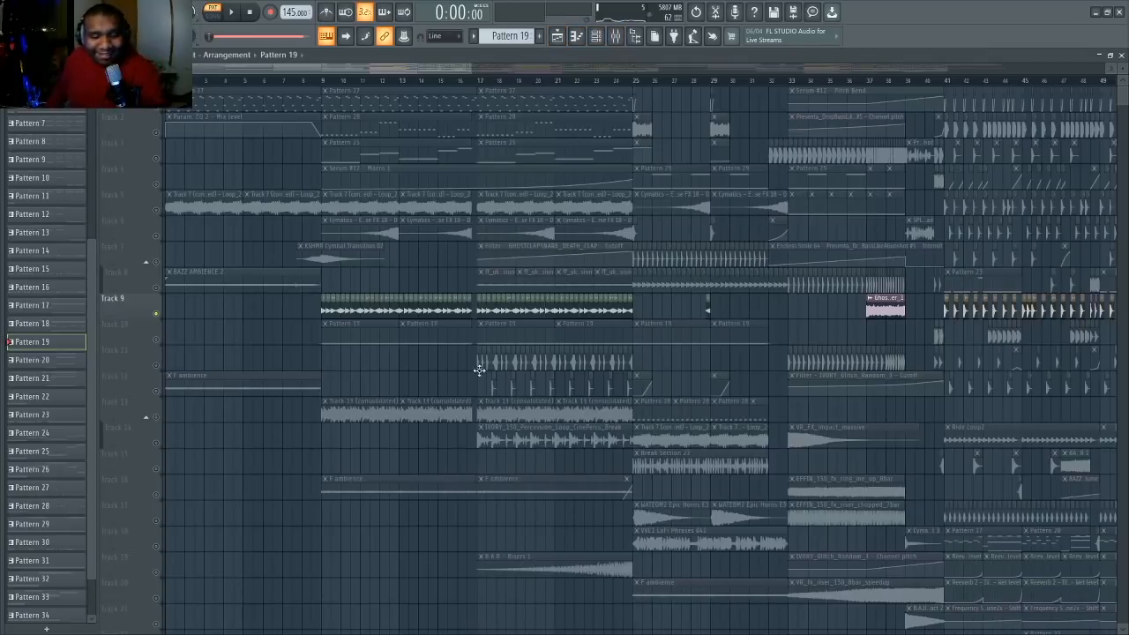
- Unmute track 10 and play it together with track 9 from bar 9
{"action": "left_click", "coordinate": [324, 90]}
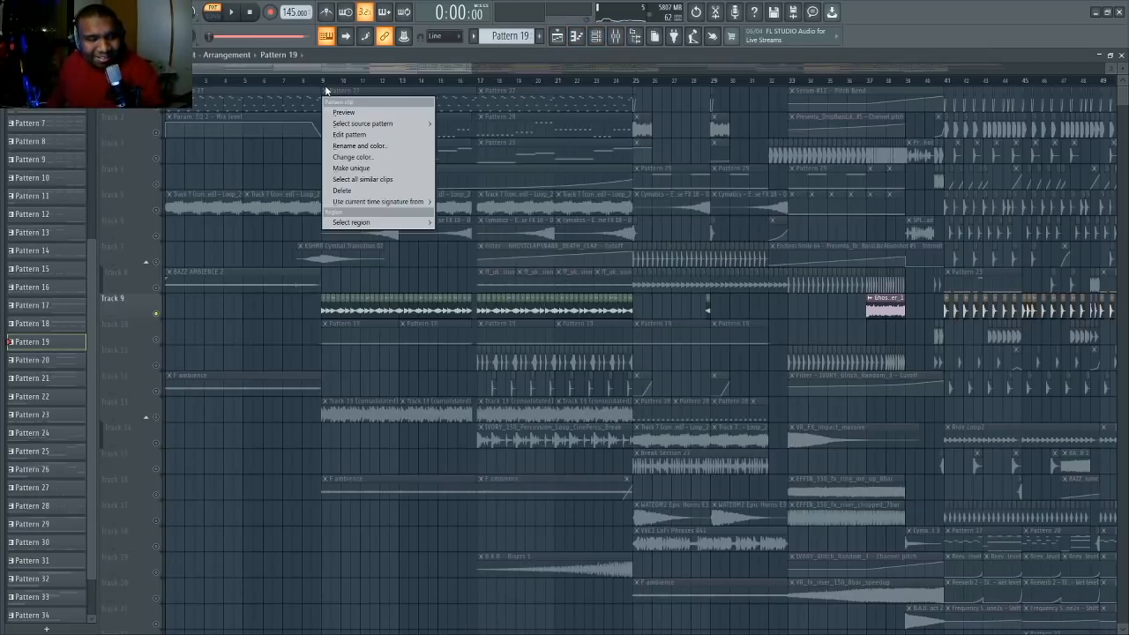
{"action": "left_click", "coordinate": [324, 81]}
{"action": "key", "text": "space"}
{"action": "key", "text": "space"}
{"action": "left_click", "coordinate": [157, 340]}
{"action": "key", "text": "space"}
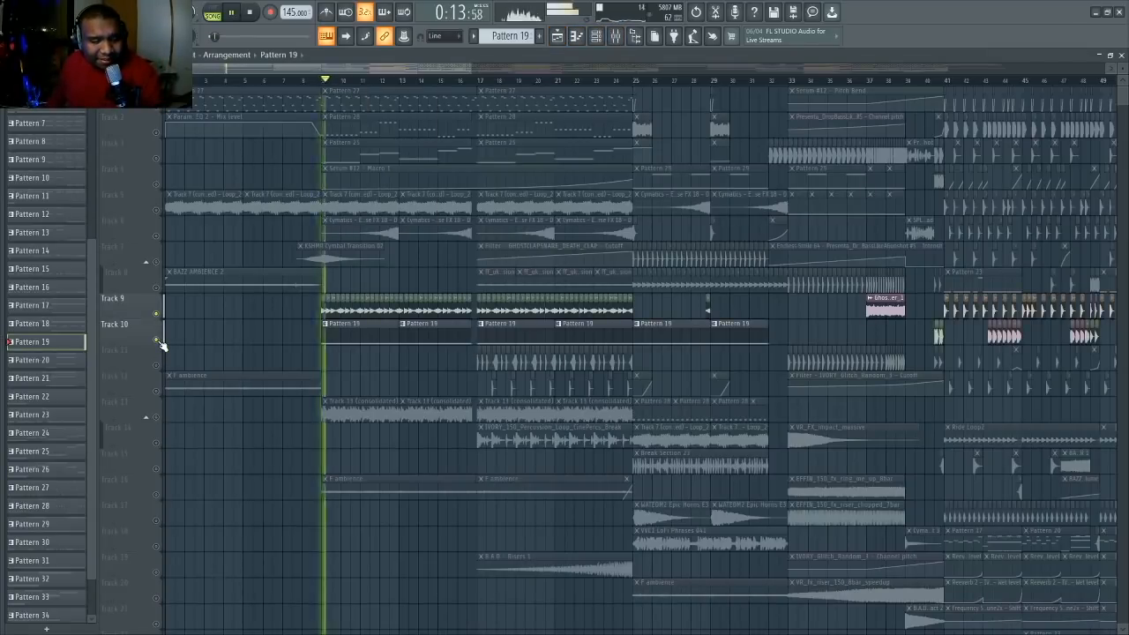
{"action": "key", "text": "space"}
- Open the Track 13 (consolidated) audio clip from the playlist, preview its waveform, and close it
{"action": "left_click", "coordinate": [369, 412]}
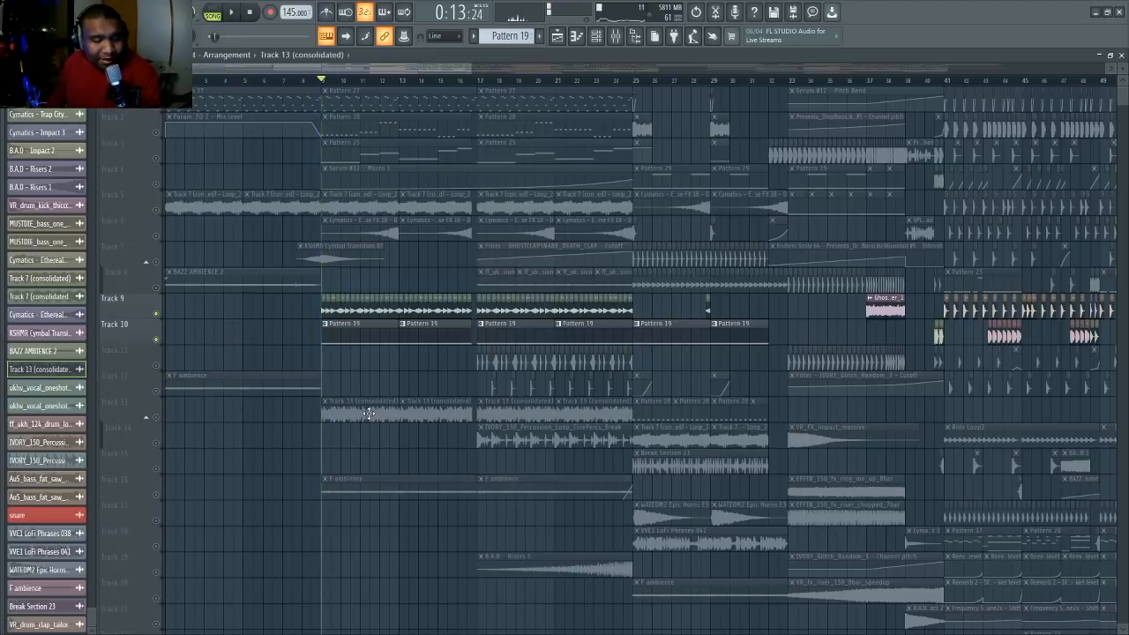
{"action": "double_click", "coordinate": [369, 413]}
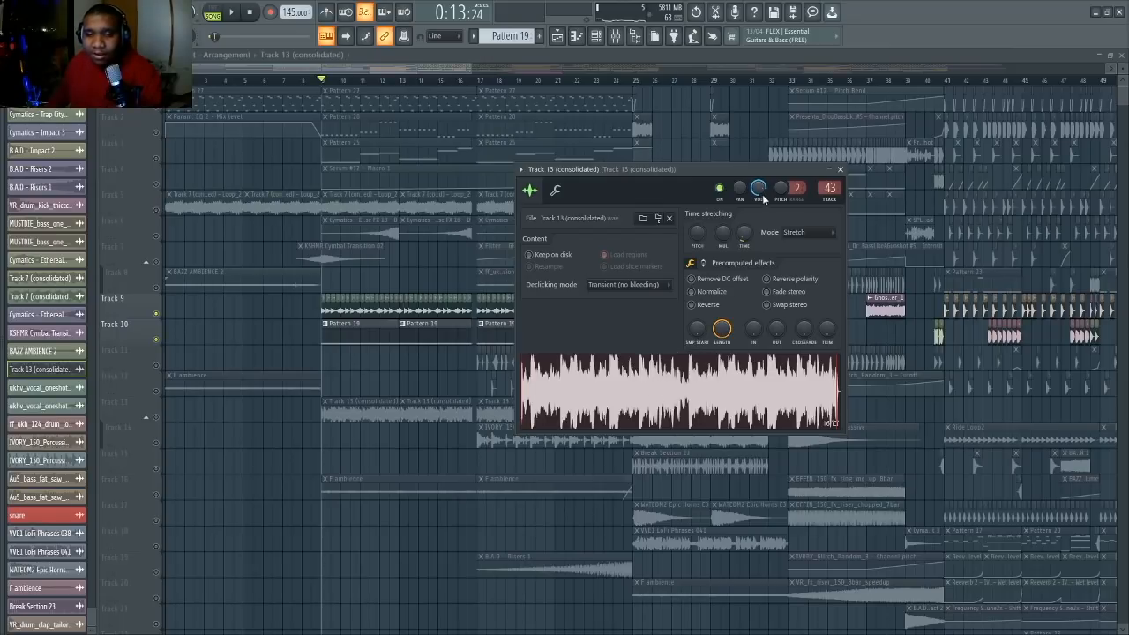
{"action": "left_click", "coordinate": [839, 168]}
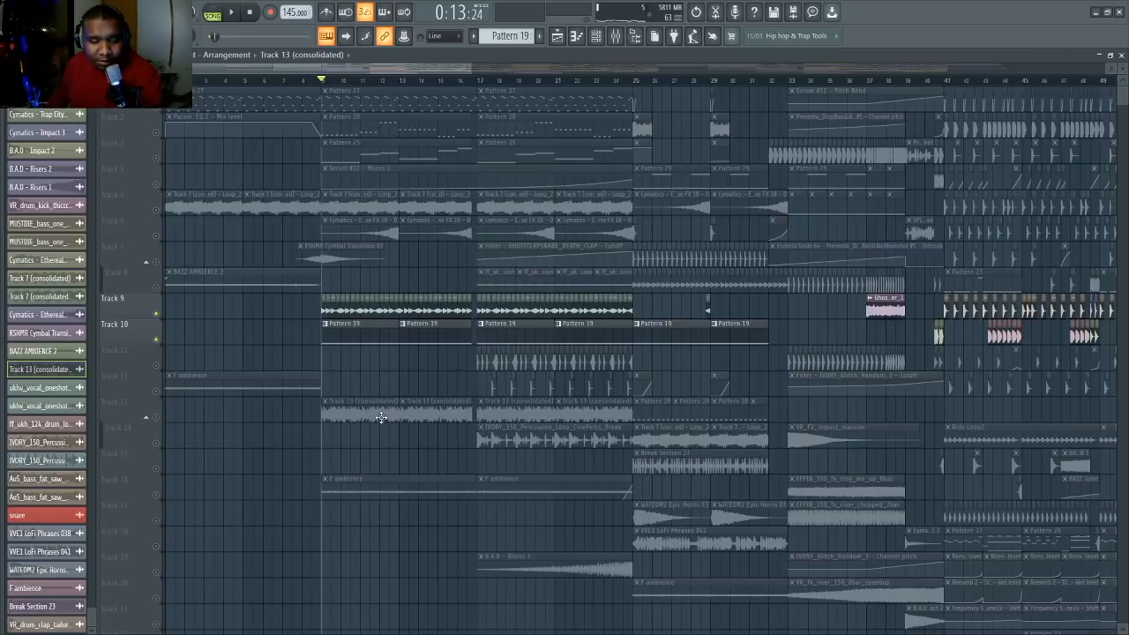
{"action": "double_click", "coordinate": [380, 417]}
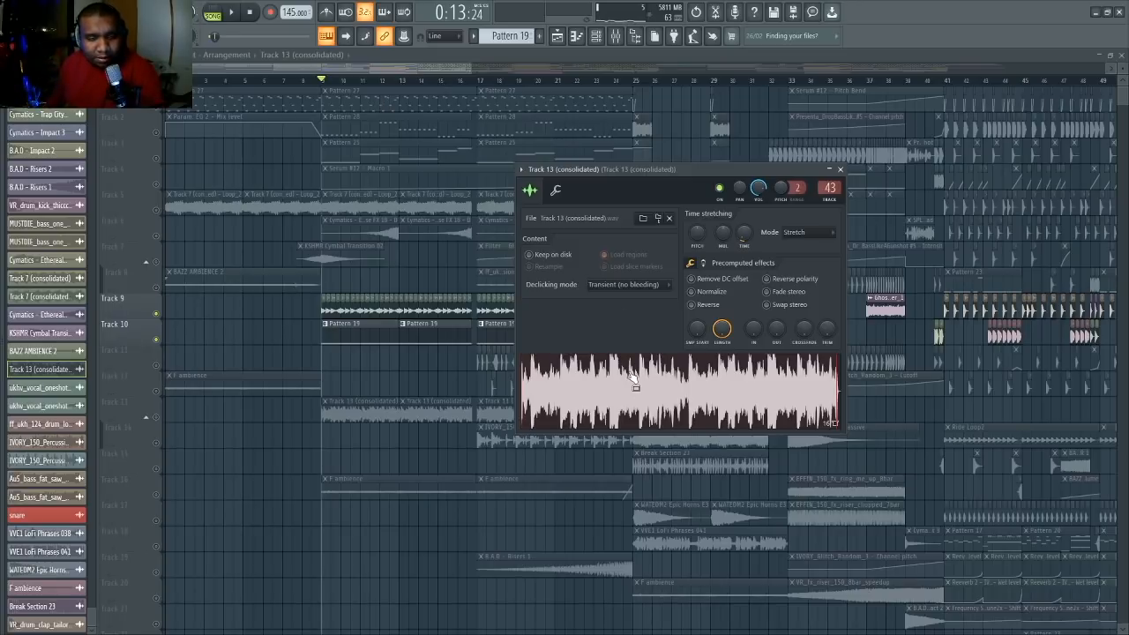
{"action": "left_click", "coordinate": [631, 377]}
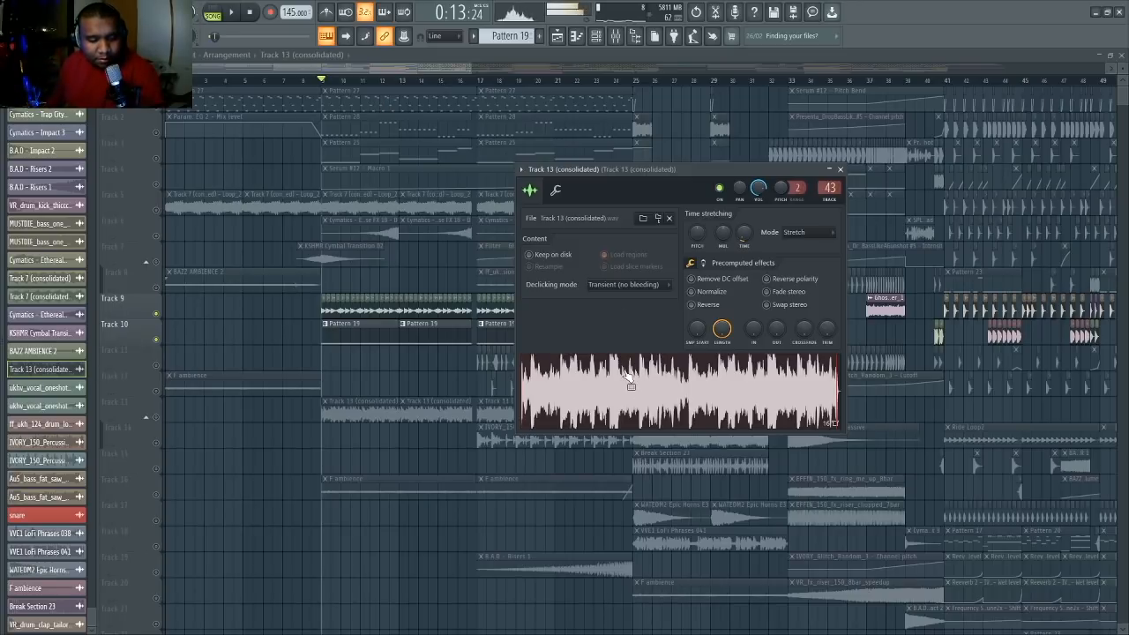
{"action": "key", "text": "Escape"}
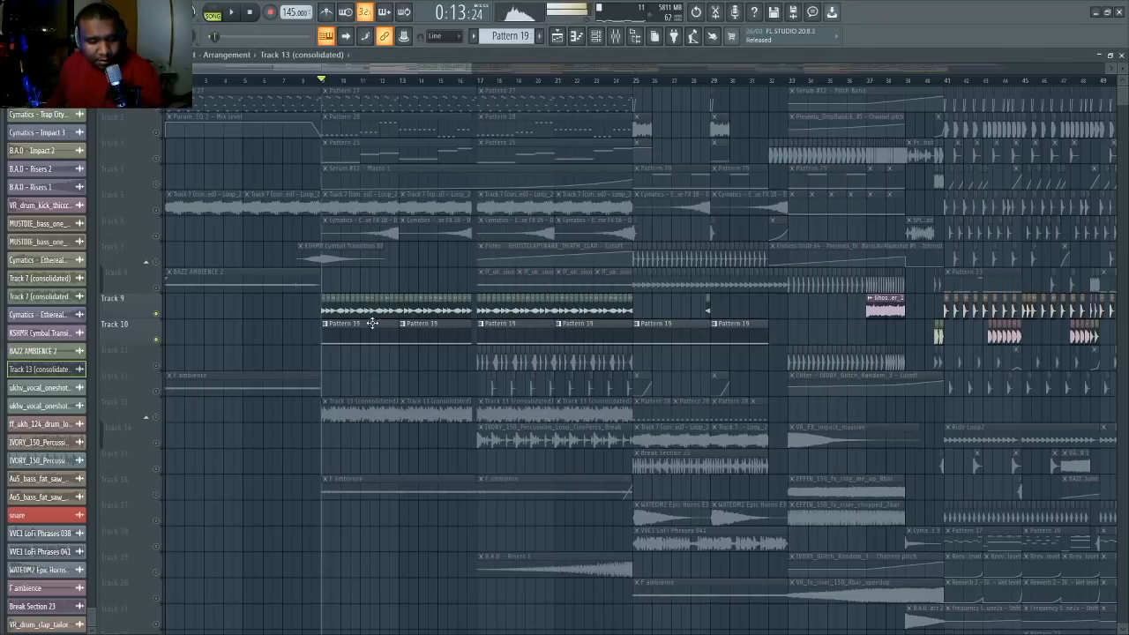
- Audition only playlist tracks 1 and 13 from bar 9, and re-enable all the tracks
{"action": "scroll", "coordinate": [346, 69], "scroll_direction": "down", "scroll_amount": 2}
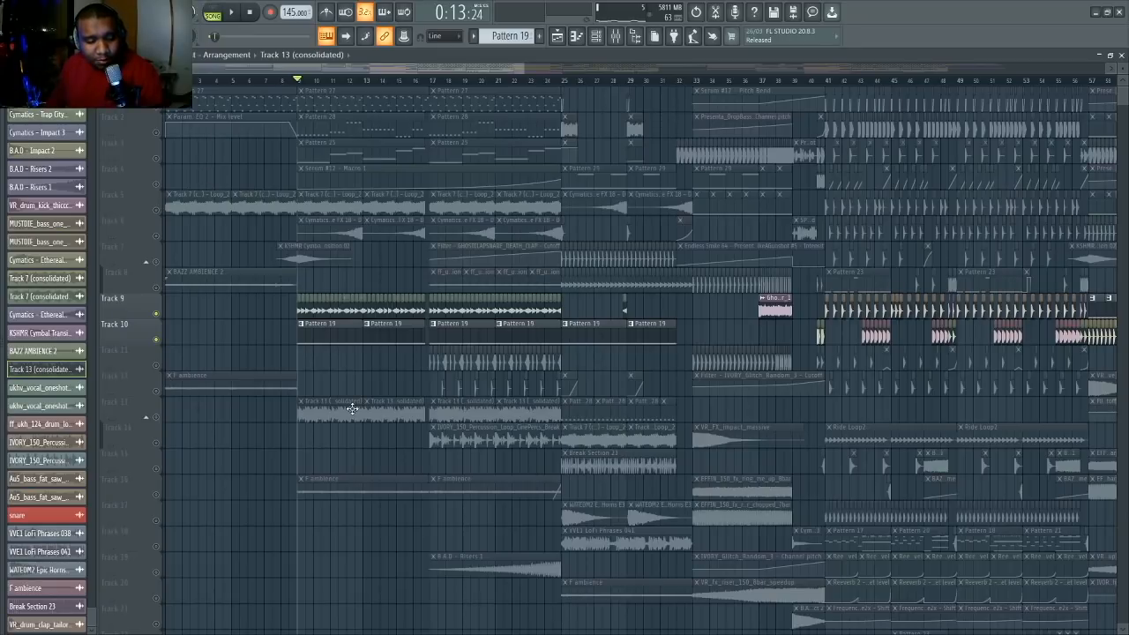
{"action": "left_click", "coordinate": [160, 112]}
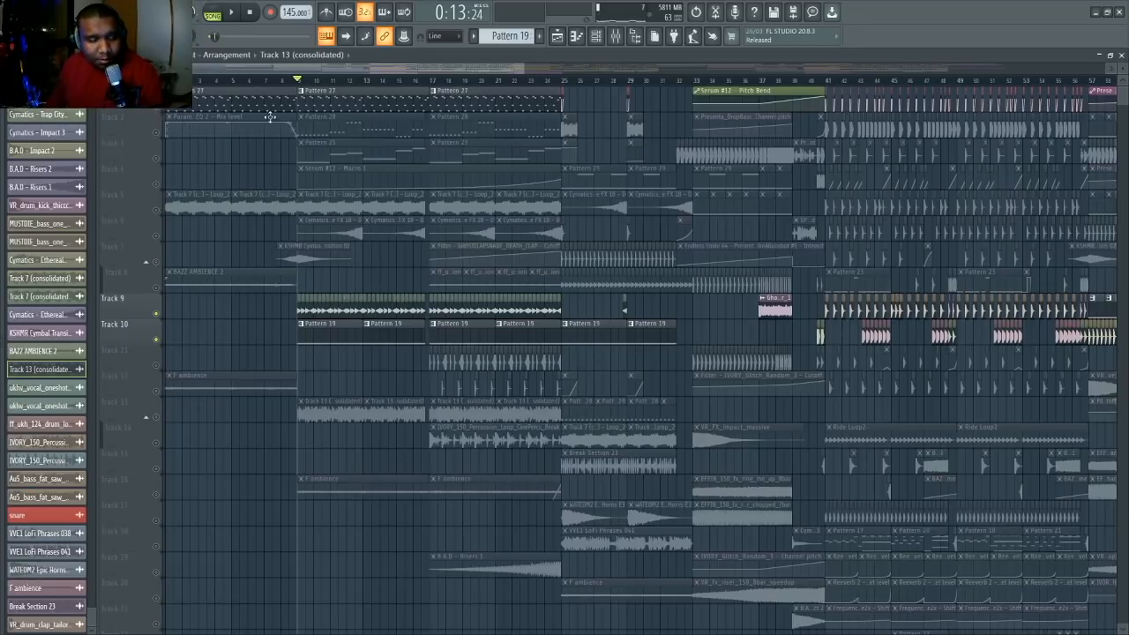
{"action": "left_click_drag", "start_coordinate": [156, 340], "coordinate": [157, 315]}
{"action": "left_click", "coordinate": [167, 418]}
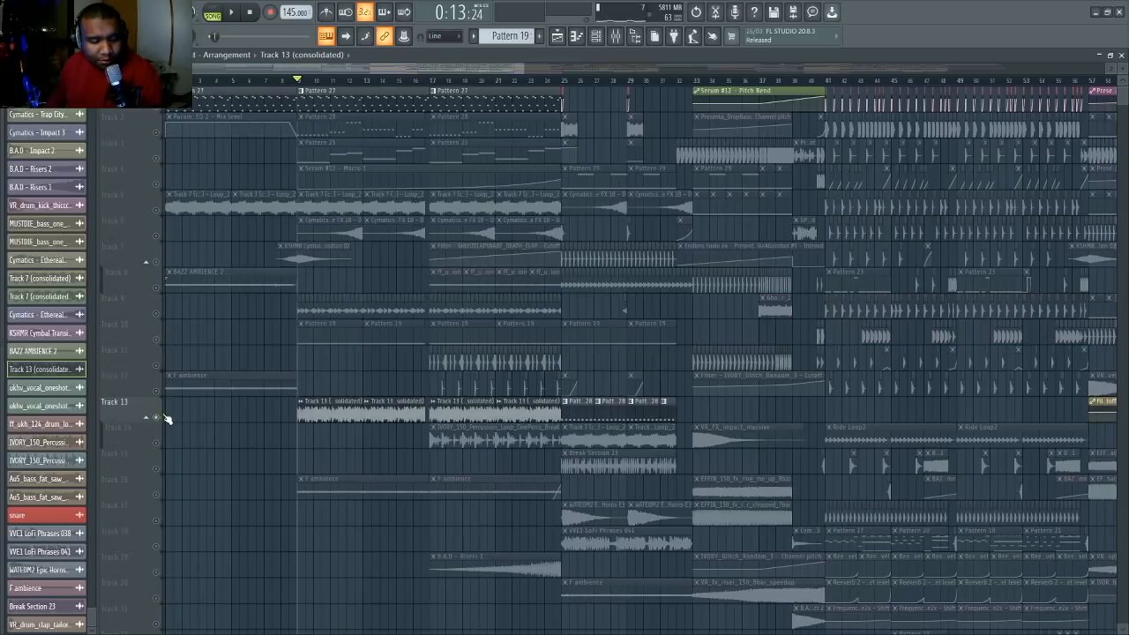
{"action": "key", "text": "space"}
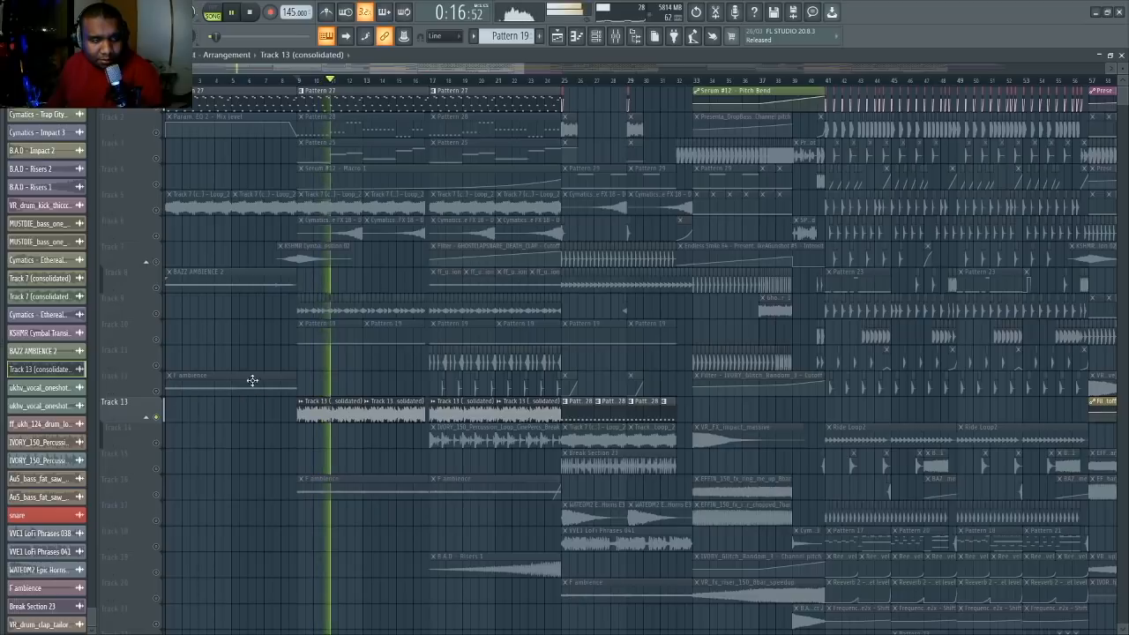
{"action": "key", "text": "space"}
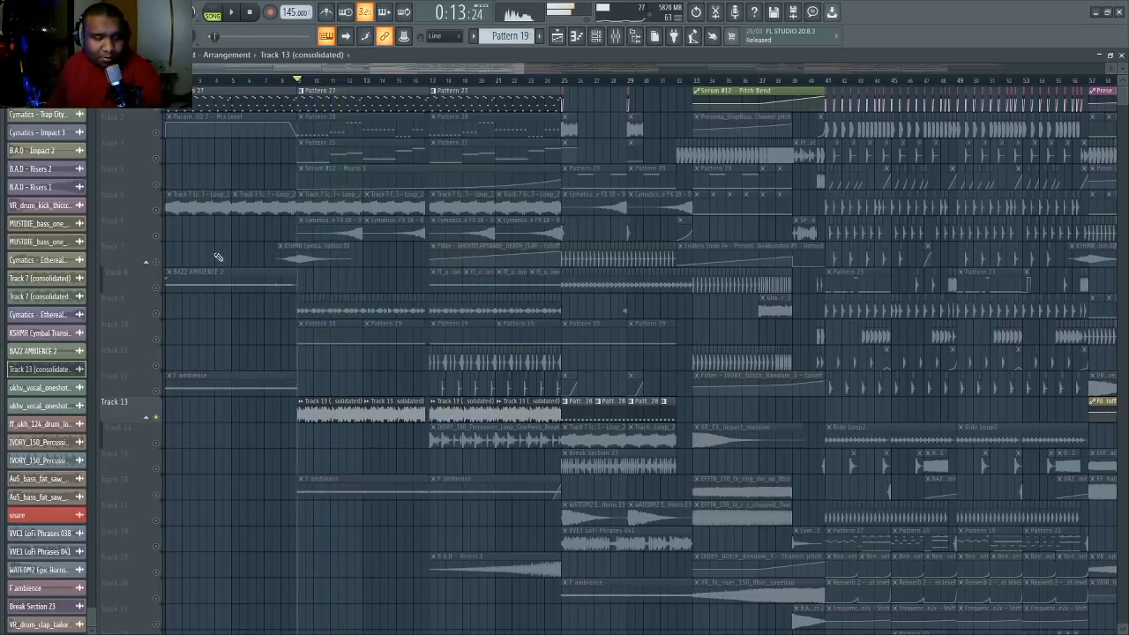
{"action": "right_click", "coordinate": [157, 158]}
{"action": "right_click", "coordinate": [158, 158]}
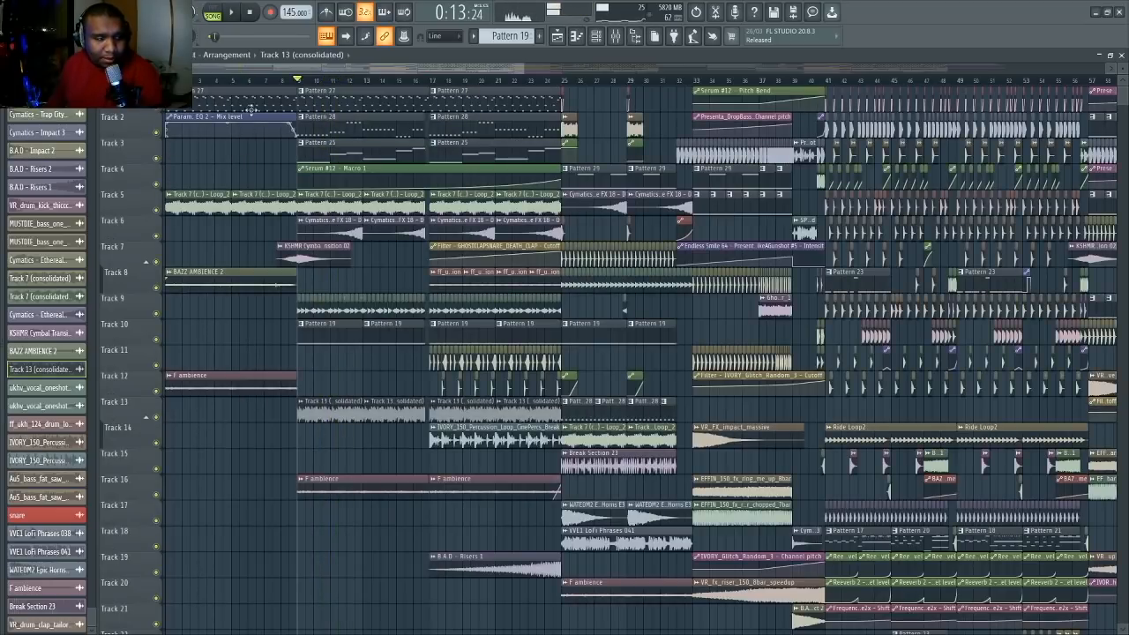
- Inspect the KSHMR Cymbal Transition 02 and Cymatics - Ethereal Vocal Reverse FX 18 - D clips, closing each one
{"action": "double_click", "coordinate": [308, 246]}
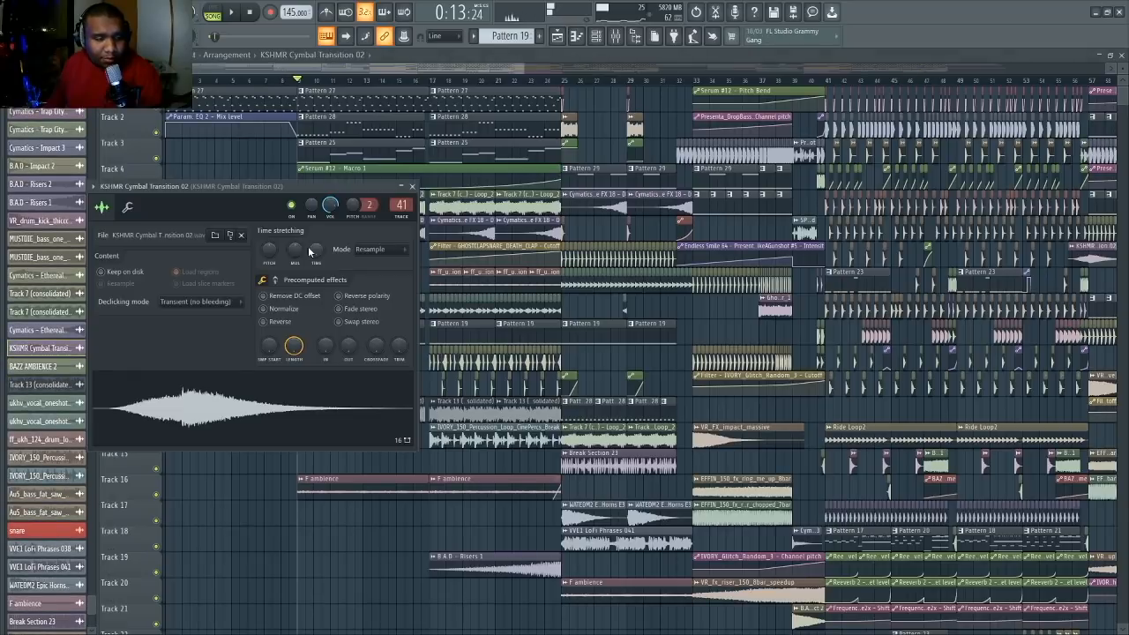
{"action": "key", "text": "Escape"}
{"action": "left_click", "coordinate": [409, 234]}
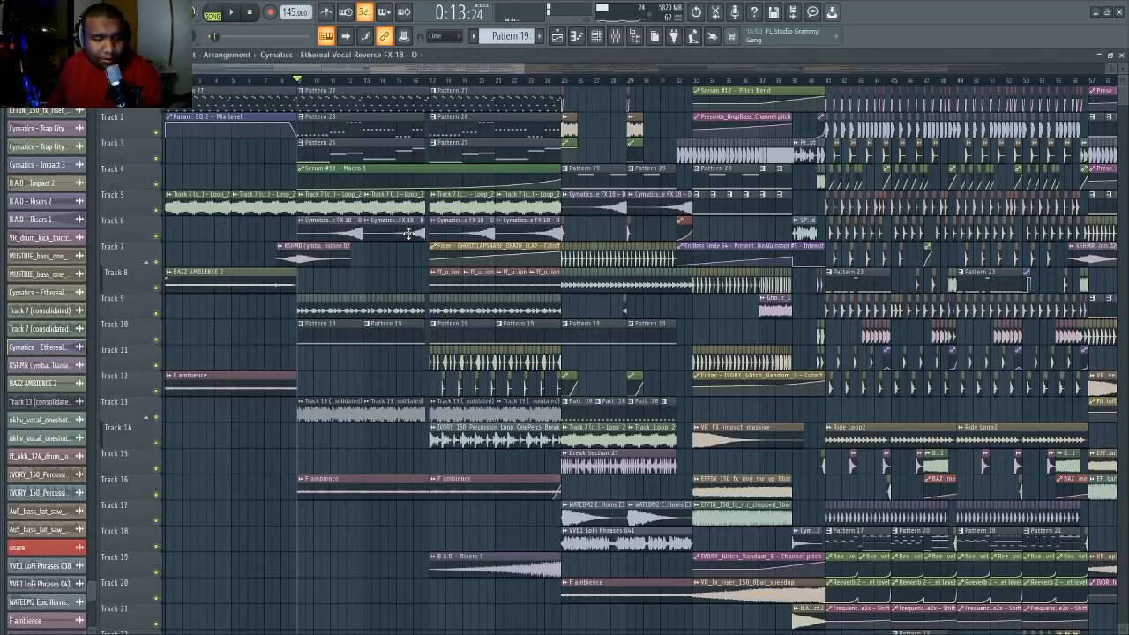
{"action": "double_click", "coordinate": [409, 234]}
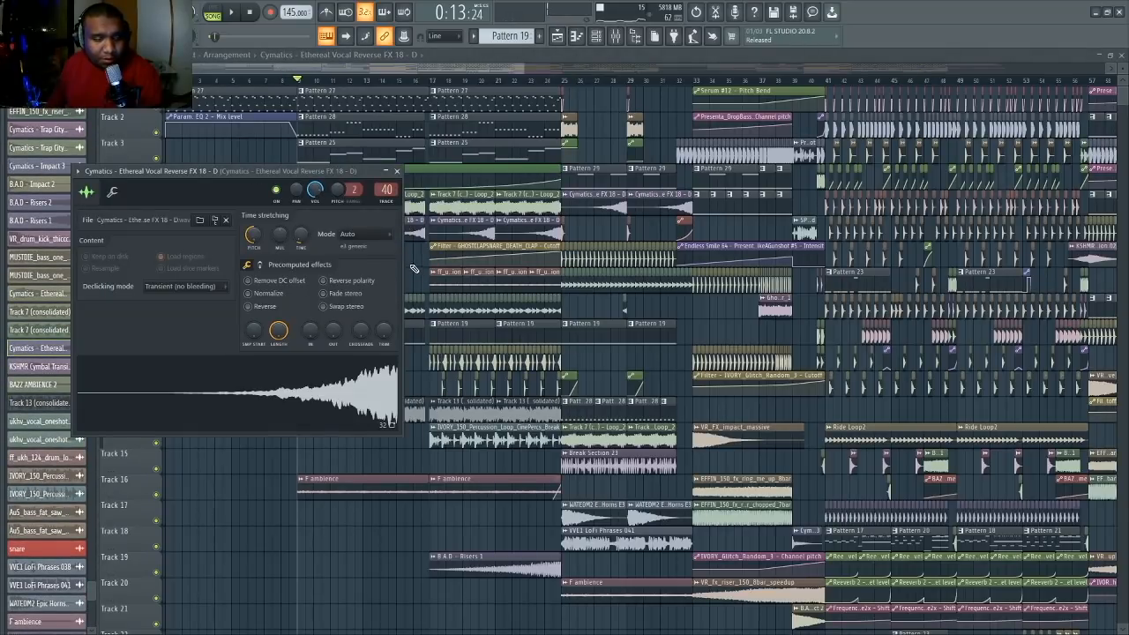
{"action": "key", "text": "Escape"}
{"action": "scroll", "coordinate": [419, 257], "scroll_direction": "down", "scroll_amount": 2}
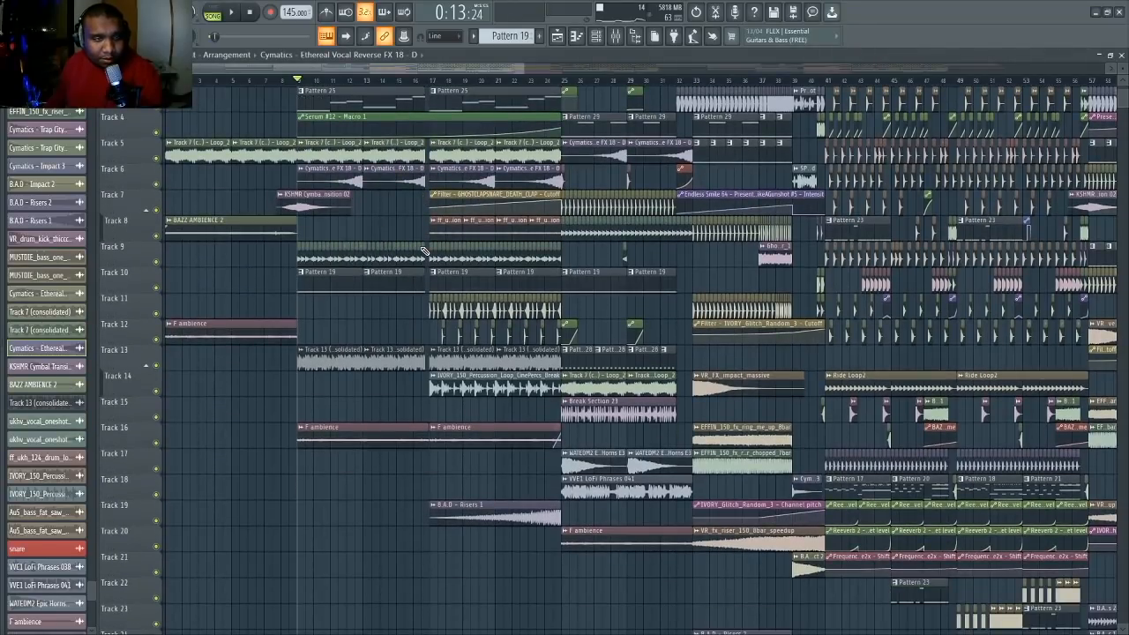
- Inspect and close the F ambience clip on track 16, and play the arrangement from about bar 8 up to bar 17
{"action": "scroll", "coordinate": [423, 252], "scroll_direction": "down", "scroll_amount": 1}
{"action": "double_click", "coordinate": [327, 403]}
{"action": "key", "text": "Escape"}
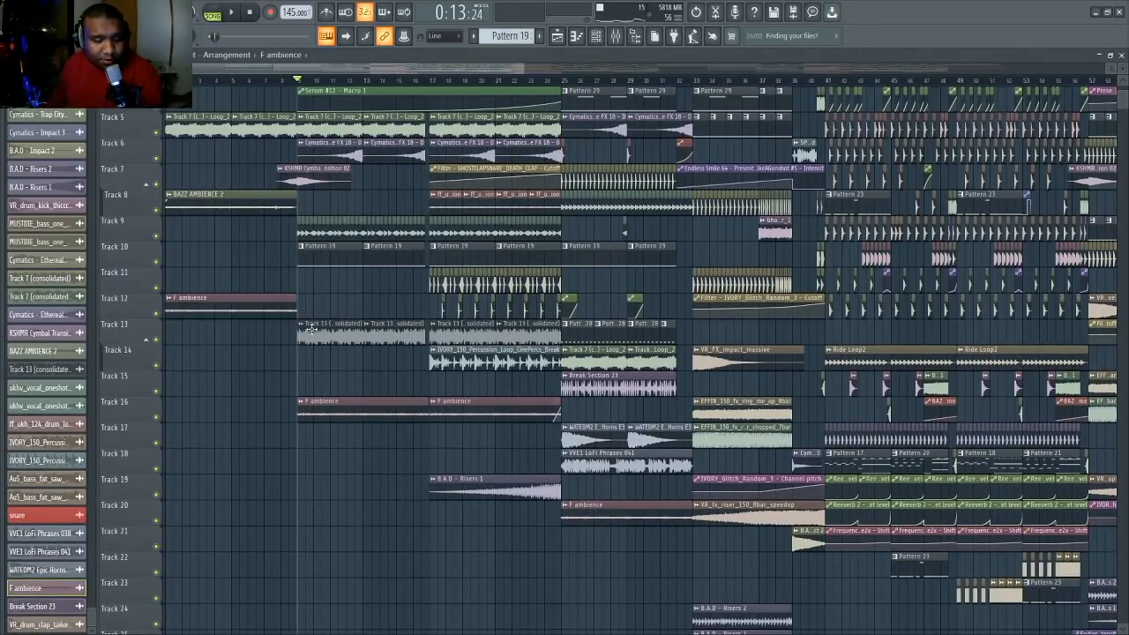
{"action": "left_click", "coordinate": [281, 81]}
{"action": "key", "text": "space"}
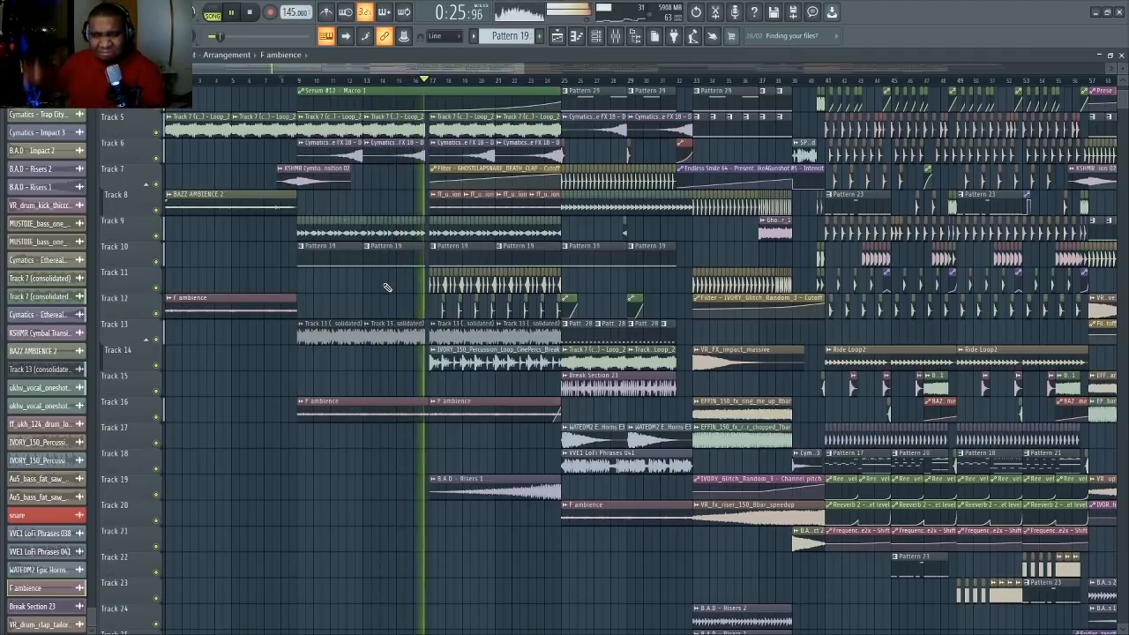
{"action": "key", "text": "space"}
- Compare the GHOSTCLAPSNARE_DEATH_CLAP #2 and Cymatics - Terror Clap 001 samples on track 11
{"action": "double_click", "coordinate": [444, 283]}
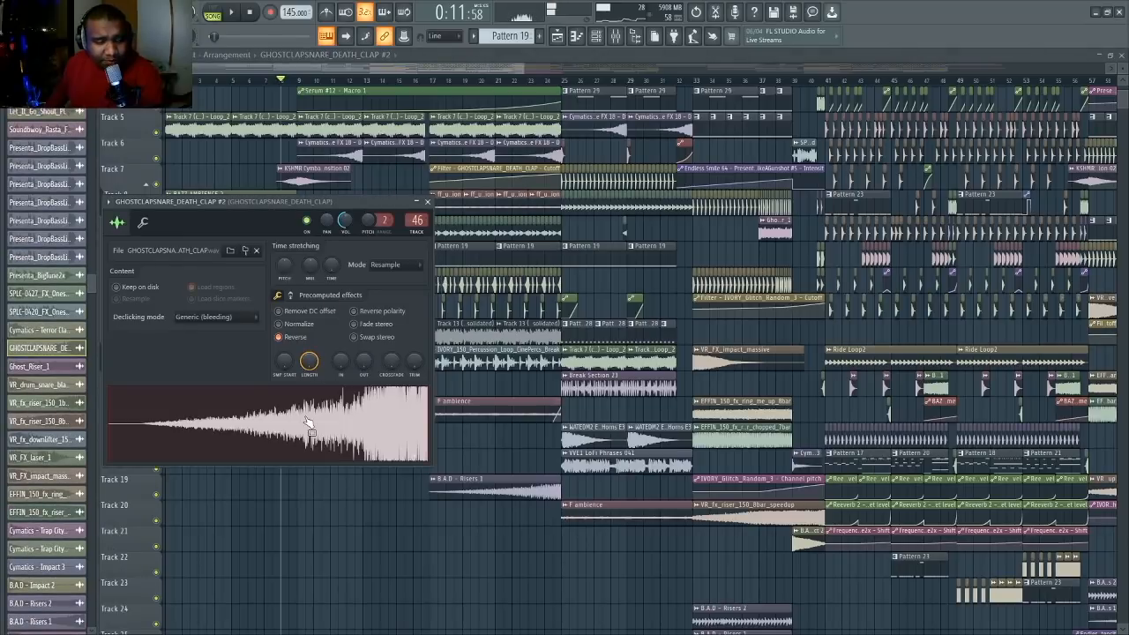
{"action": "double_click", "coordinate": [438, 288]}
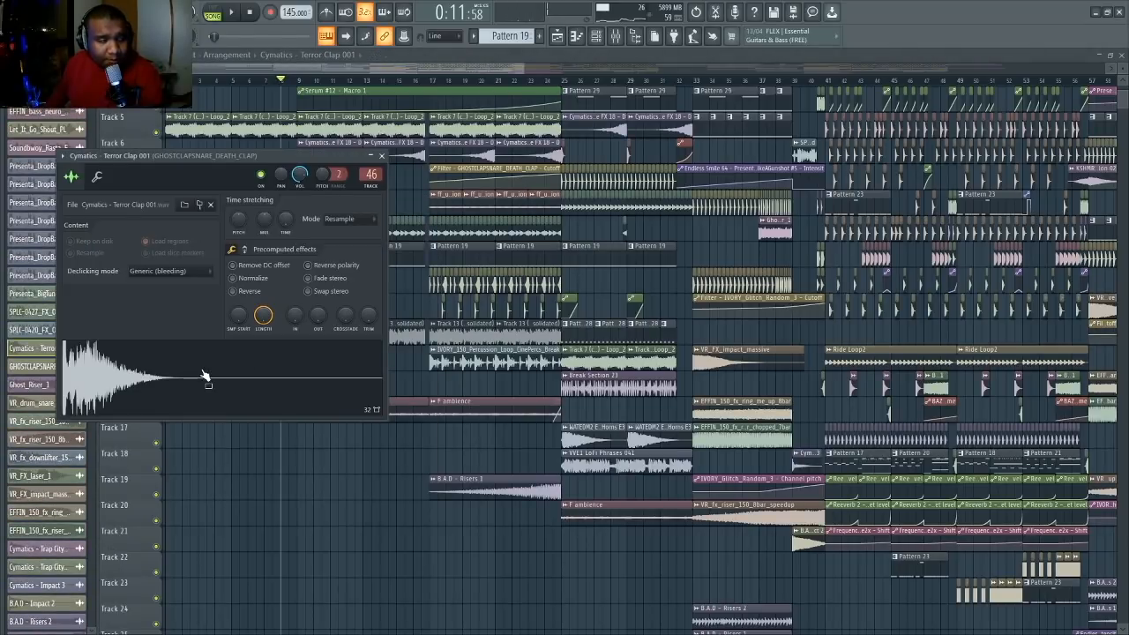
{"action": "double_click", "coordinate": [444, 287]}
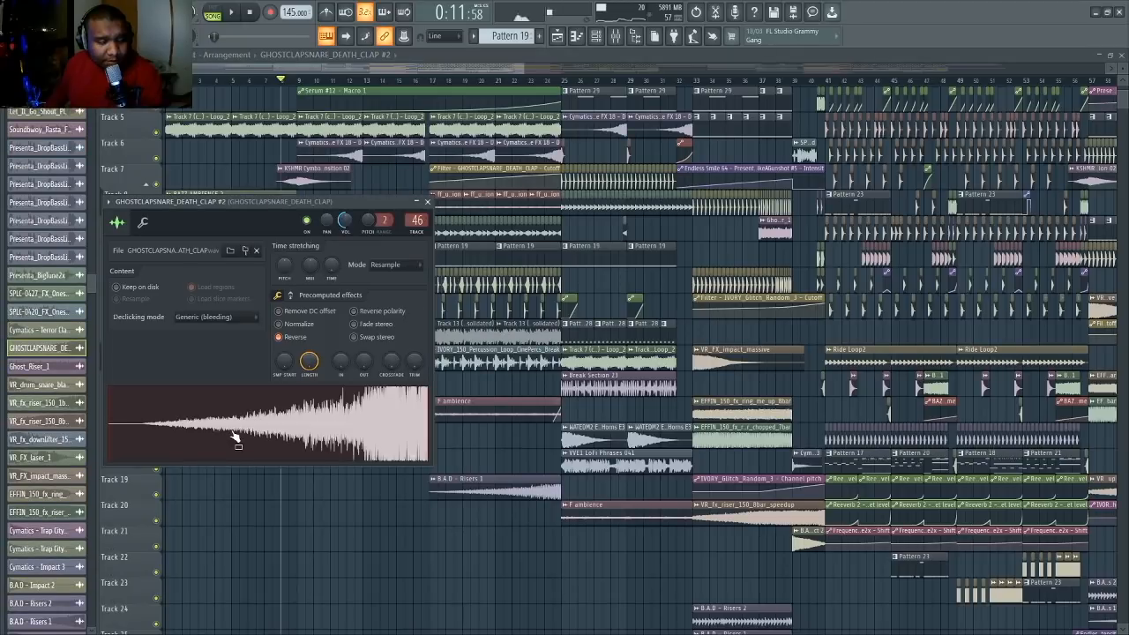
{"action": "left_click", "coordinate": [473, 286]}
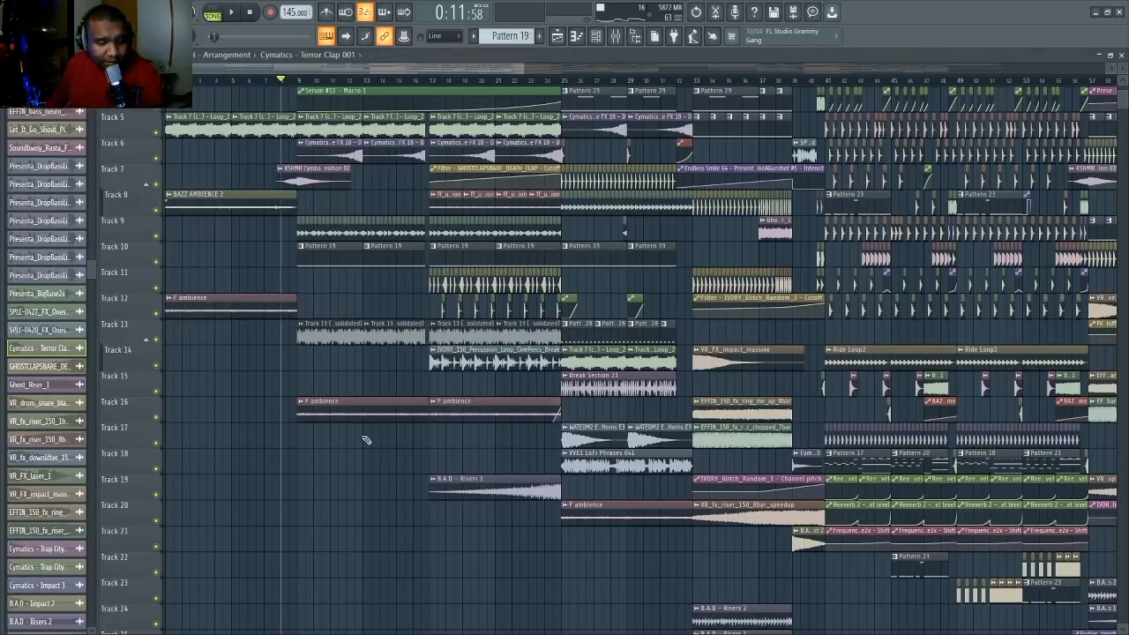
- Open the IVORY_150_Percussion_Loop_CinePercs_Break clip on track 14, move its settings window aside, and close it
{"action": "double_click", "coordinate": [451, 354]}
{"action": "left_click_drag", "start_coordinate": [91, 110], "coordinate": [422, 134]}
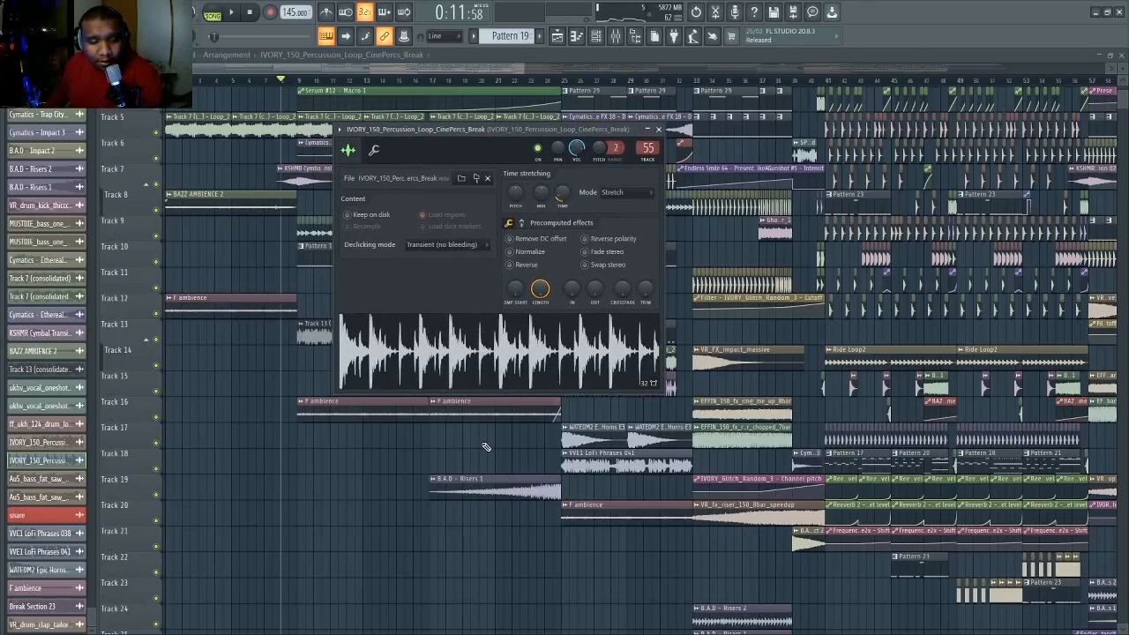
{"action": "key", "text": "Escape"}
- Look over the whole arrangement down to track 27, and place the playhead just before bar 17
{"action": "scroll", "coordinate": [571, 89], "scroll_direction": "down", "scroll_amount": 1}
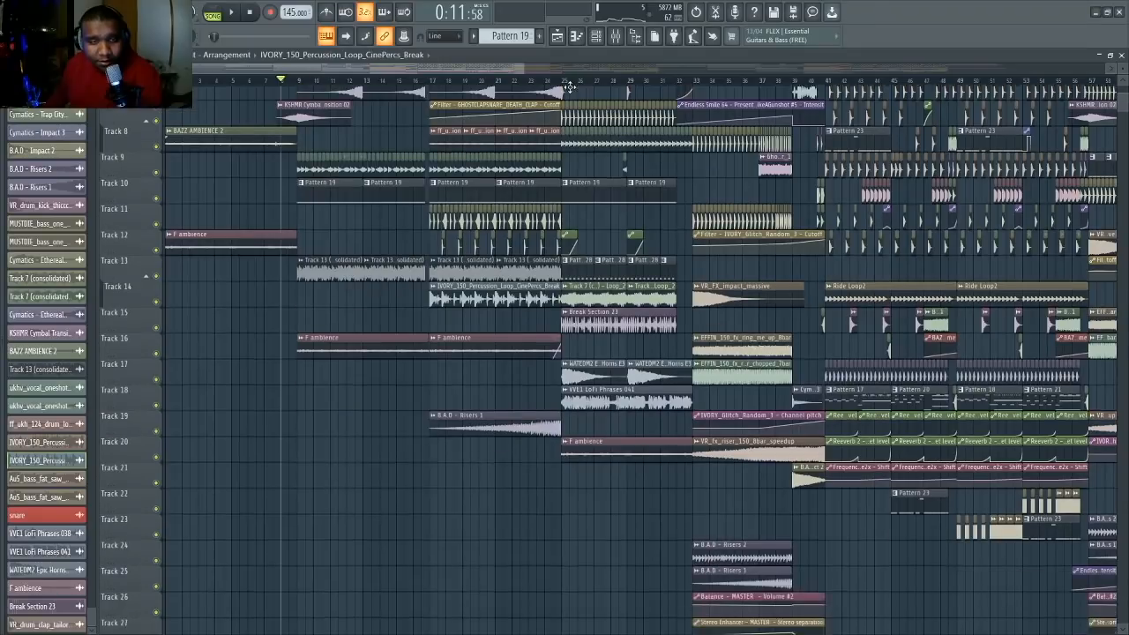
{"action": "scroll", "coordinate": [577, 90], "scroll_direction": "down", "scroll_amount": 3}
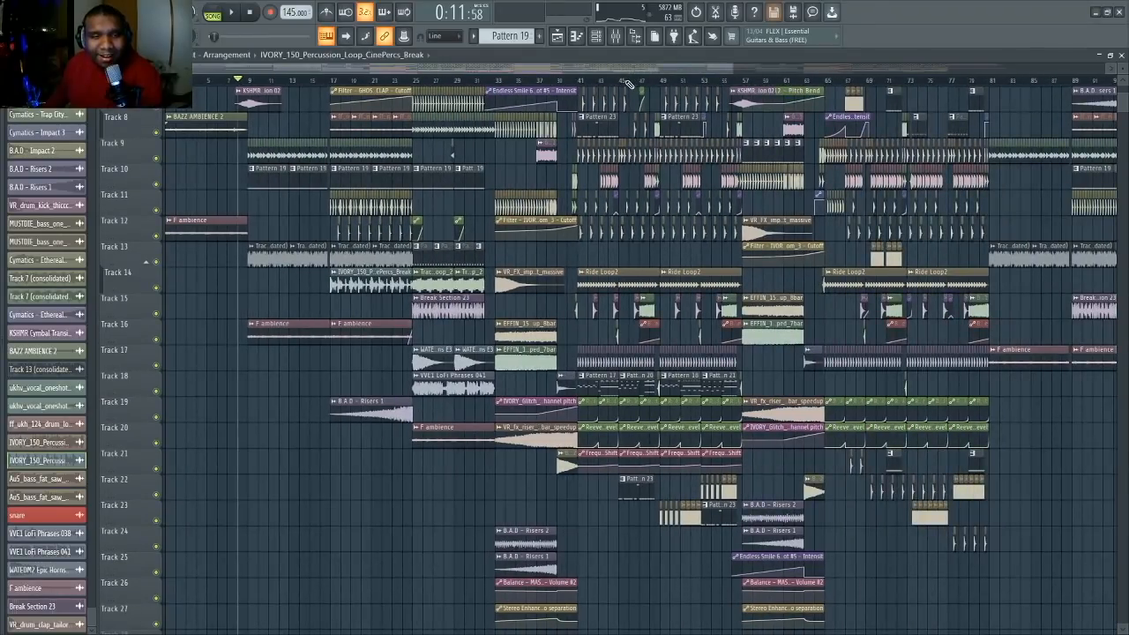
{"action": "scroll", "coordinate": [768, 148], "scroll_direction": "down", "scroll_amount": 5}
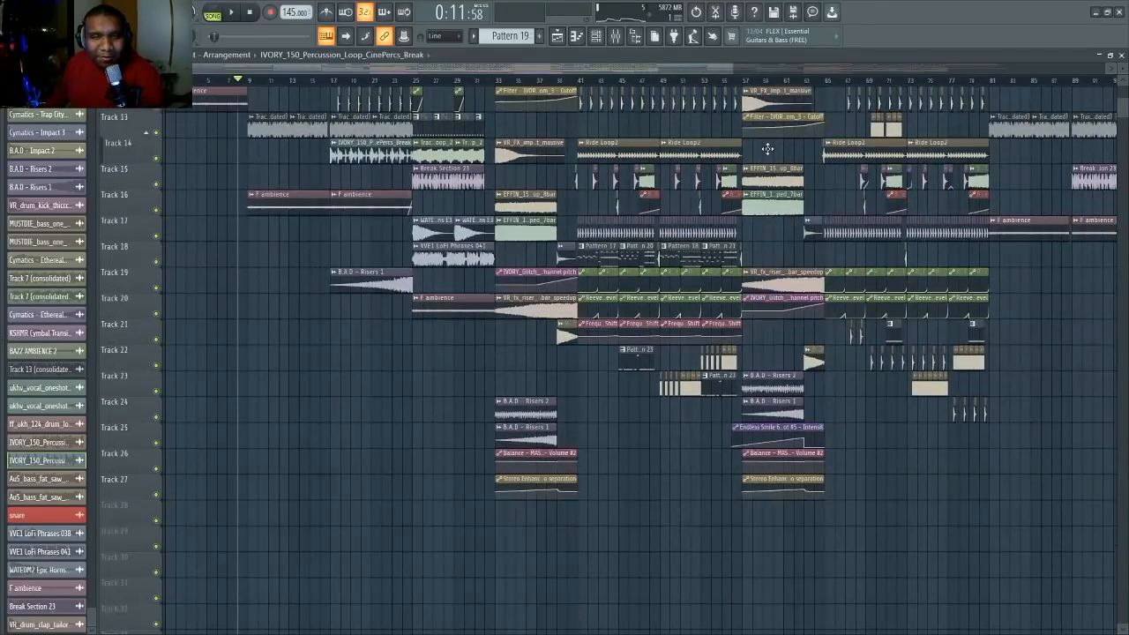
{"action": "scroll", "coordinate": [767, 148], "scroll_direction": "up", "scroll_amount": 11}
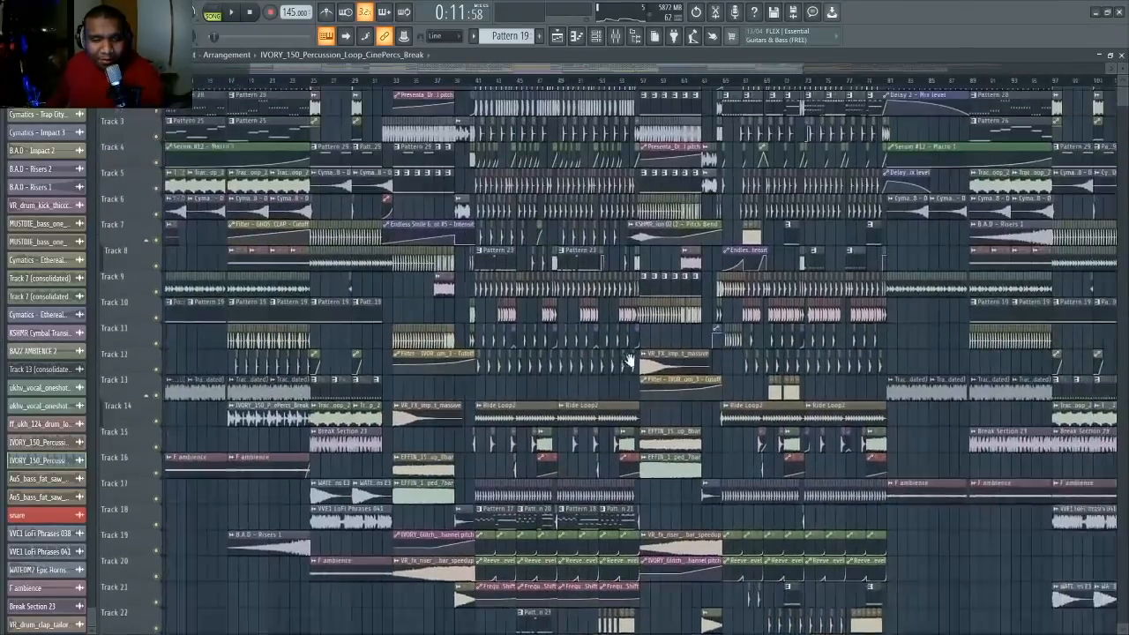
{"action": "scroll", "coordinate": [732, 445], "scroll_direction": "left", "scroll_amount": 1}
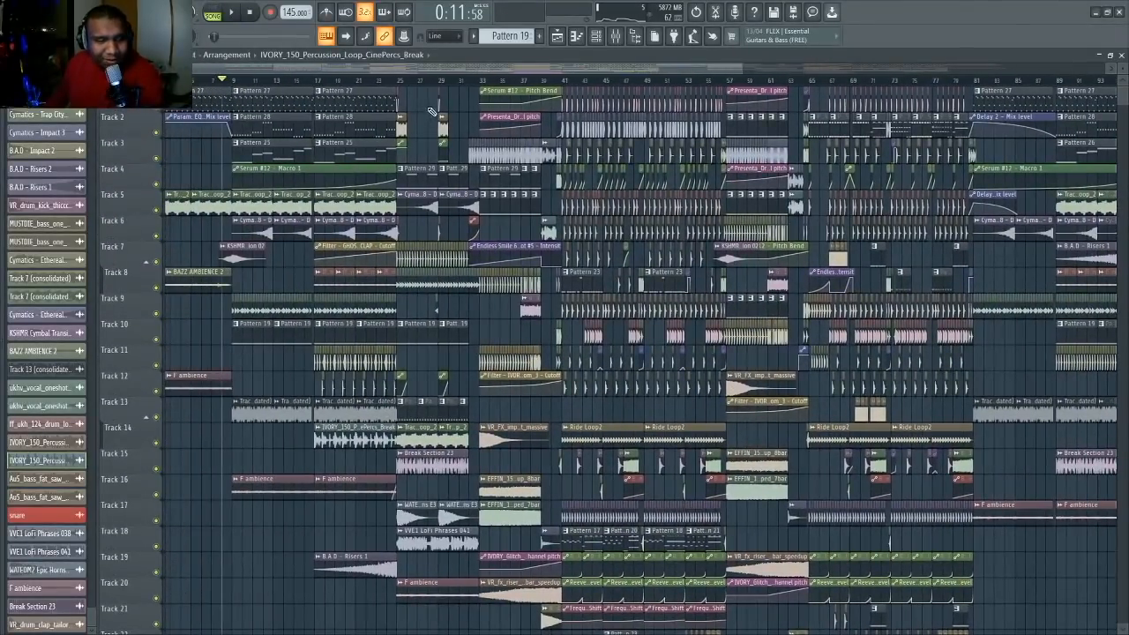
{"action": "scroll", "coordinate": [406, 79], "scroll_direction": "up", "scroll_amount": 4}
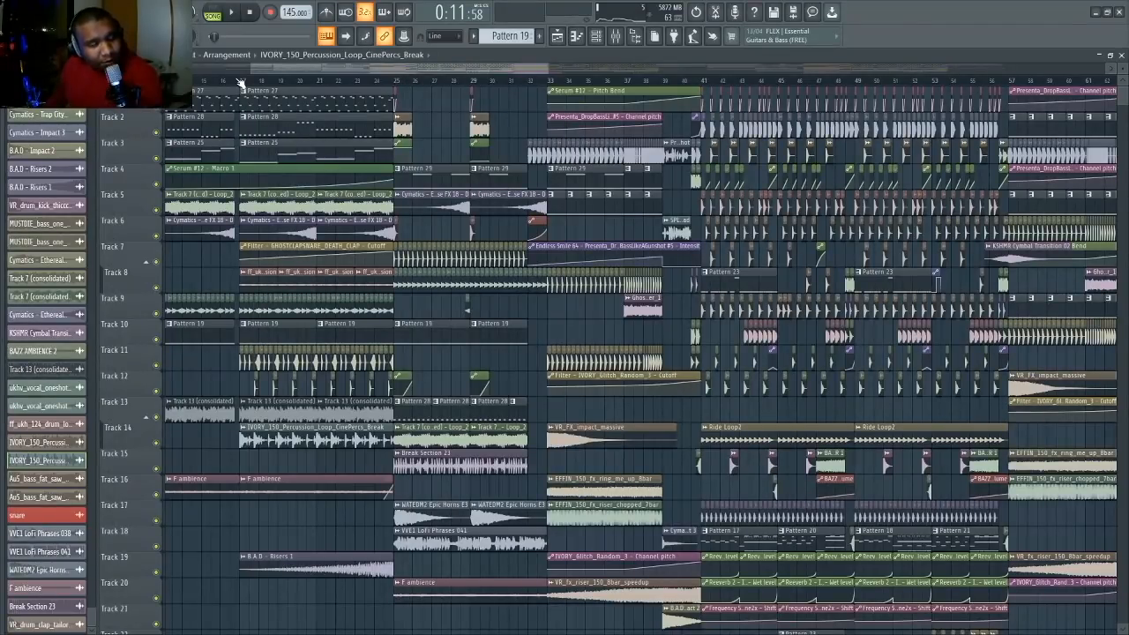
{"action": "scroll", "coordinate": [240, 81], "scroll_direction": "up", "scroll_amount": 5}
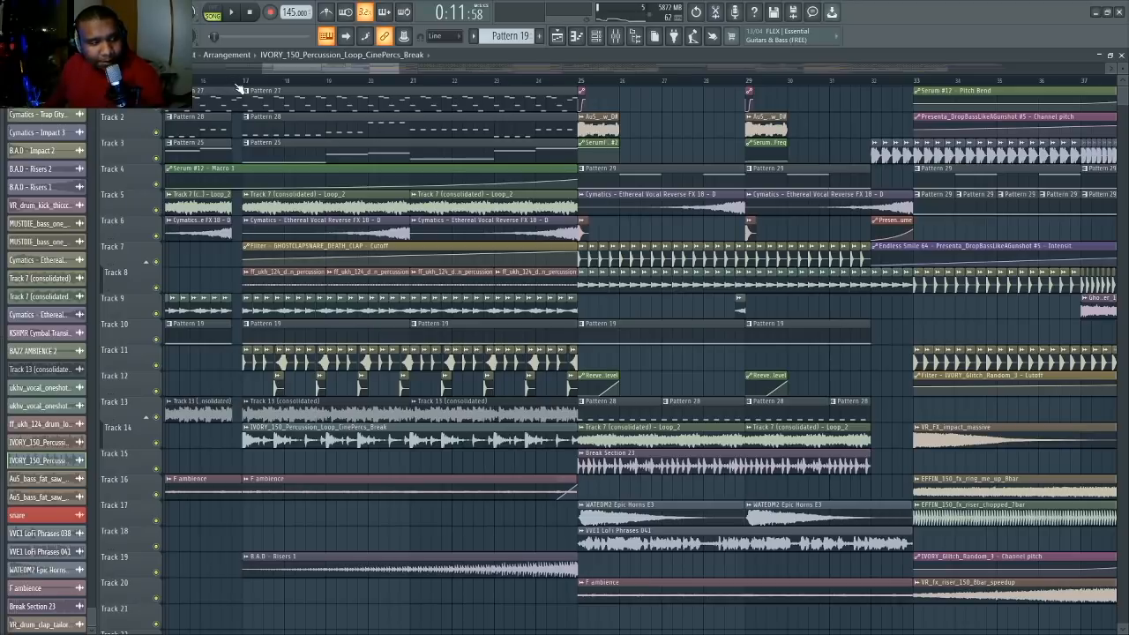
{"action": "left_click", "coordinate": [236, 84]}
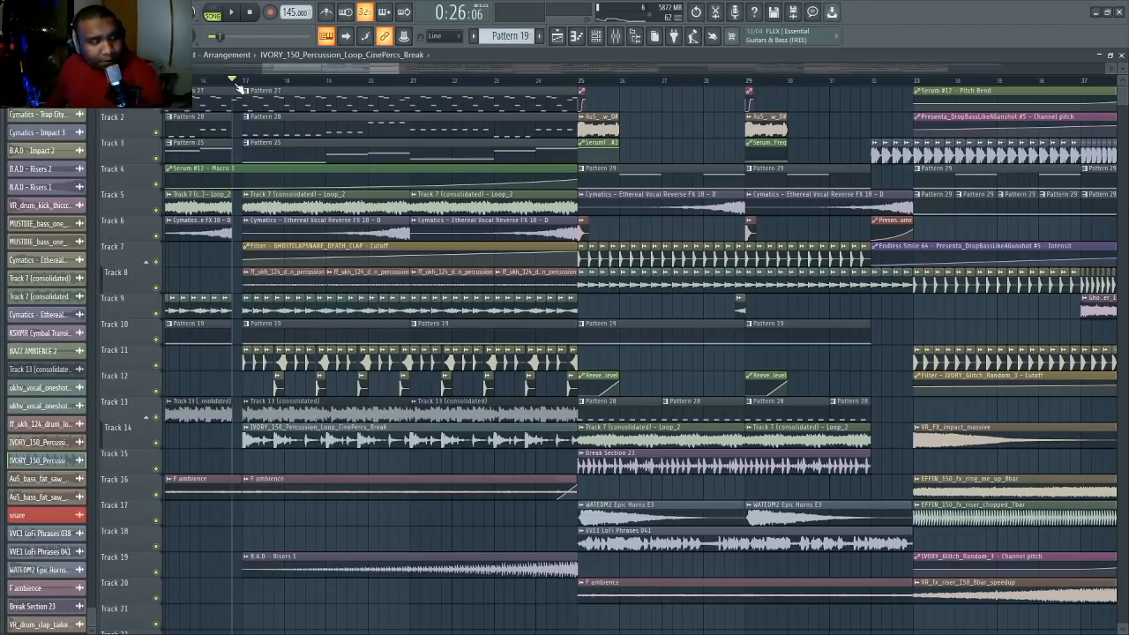
{"action": "scroll", "coordinate": [238, 88], "scroll_direction": "up", "scroll_amount": 3}
{"action": "scroll", "coordinate": [238, 88], "scroll_direction": "down", "scroll_amount": 3}
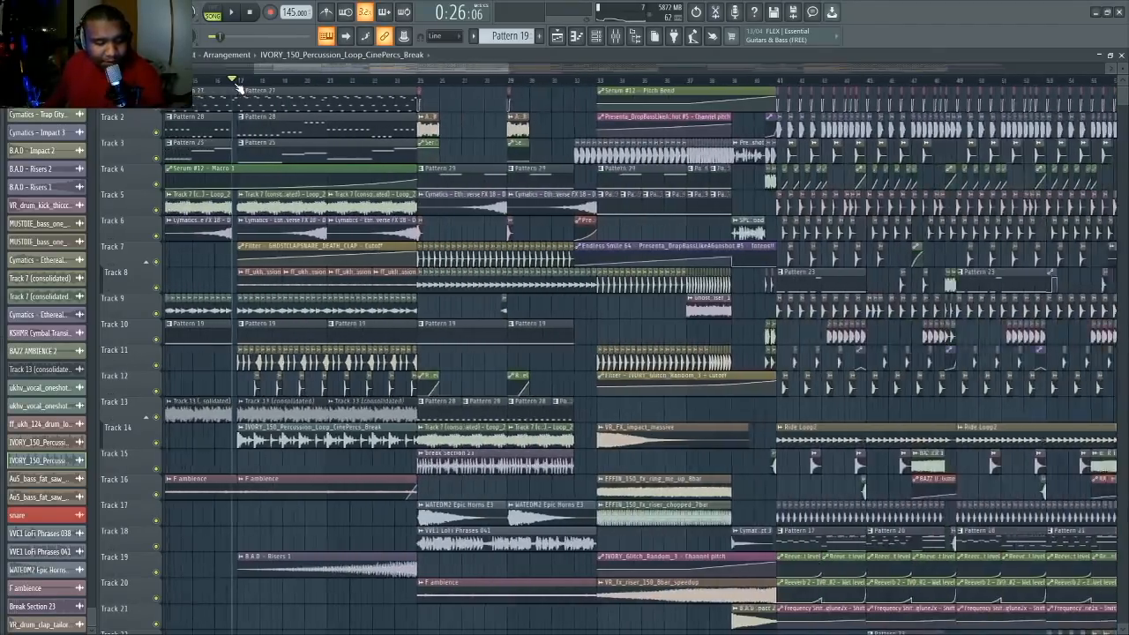
{"action": "scroll", "coordinate": [237, 88], "scroll_direction": "up", "scroll_amount": 1}
- Preview the IVORY percussion loop, check its mixer track 55 for effects, and play the arrangement from just before bar 17
{"action": "double_click", "coordinate": [364, 433]}
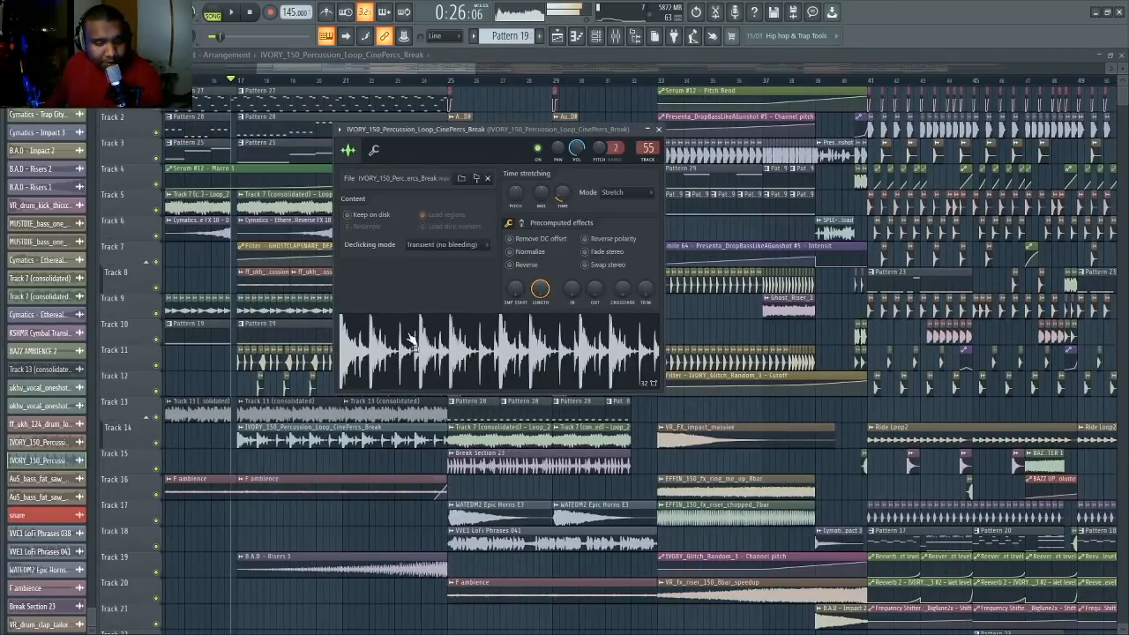
{"action": "left_click", "coordinate": [647, 148]}
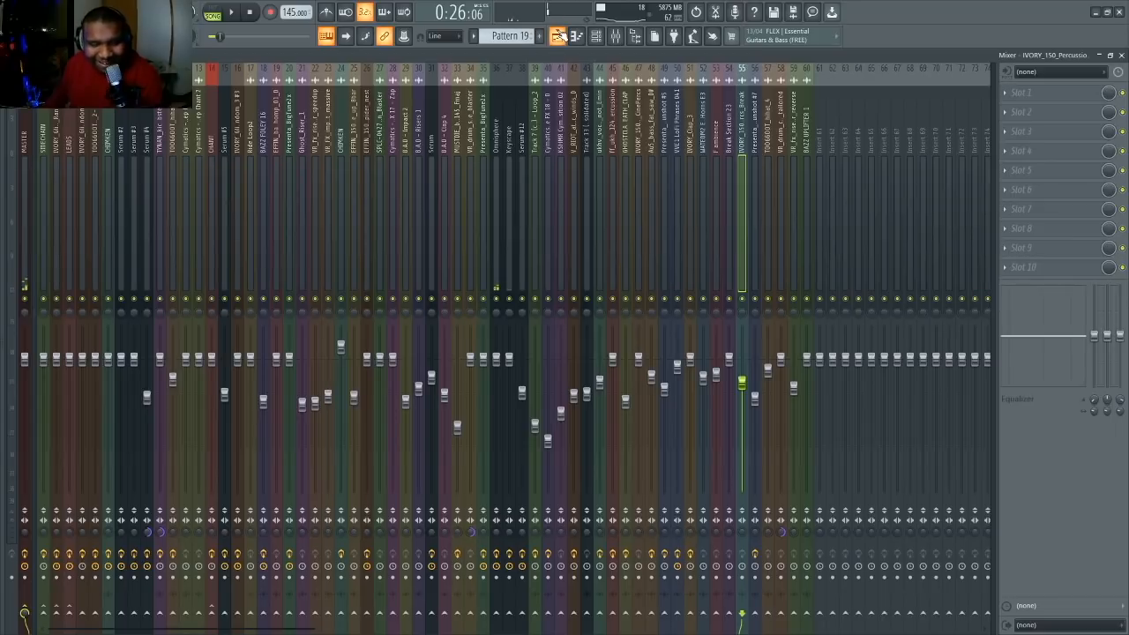
{"action": "left_click", "coordinate": [557, 35]}
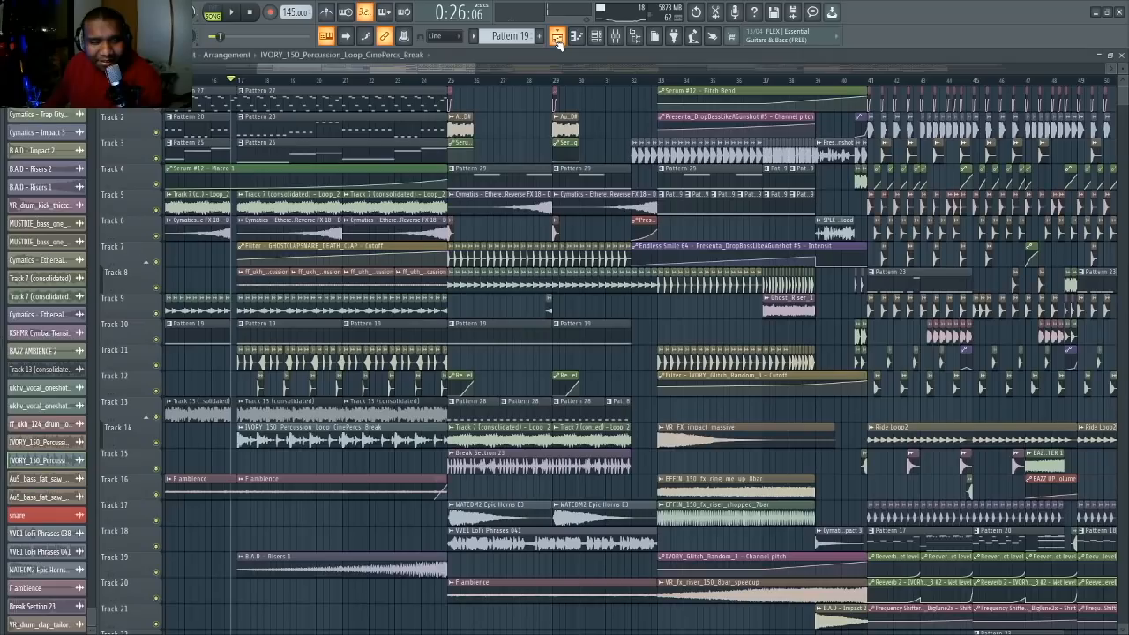
{"action": "key", "text": "space"}
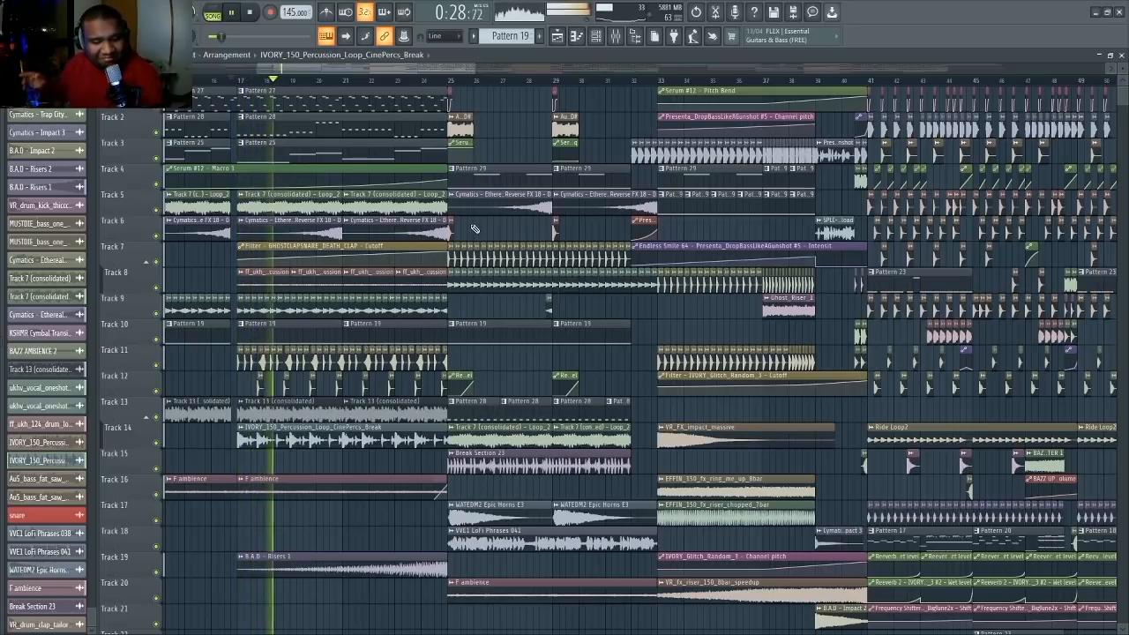
{"action": "key", "text": "space"}
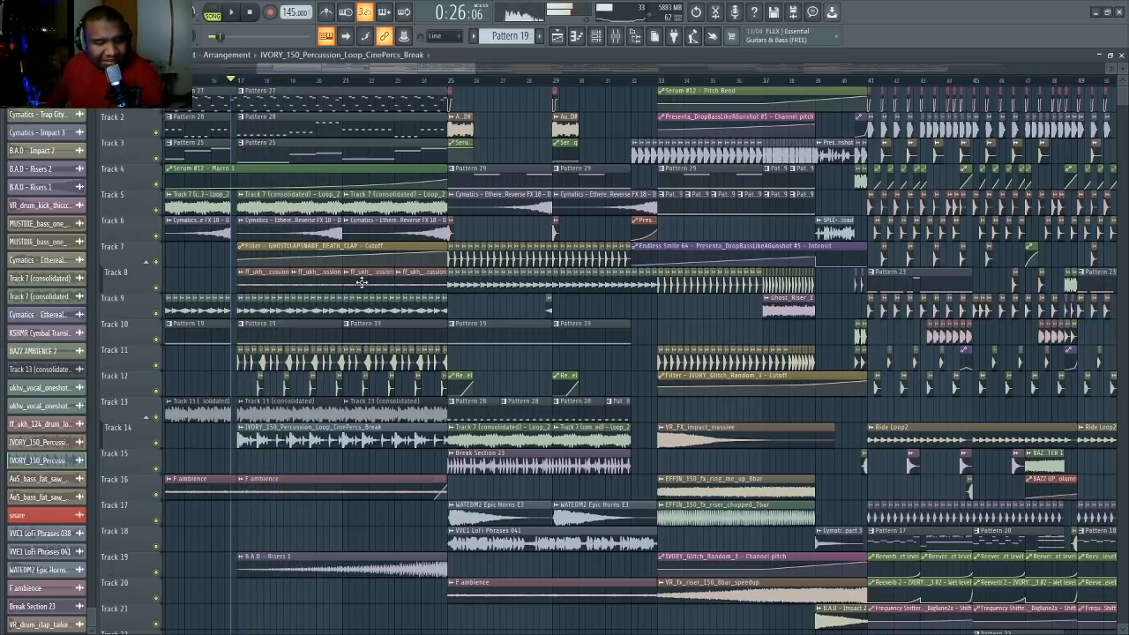
- Inspect the ff_ukh_124_drum_loop_icon_percussion clip and its ShaperBox 2 effect on mixer track 45, and play the section from just before bar 17
{"action": "double_click", "coordinate": [279, 284]}
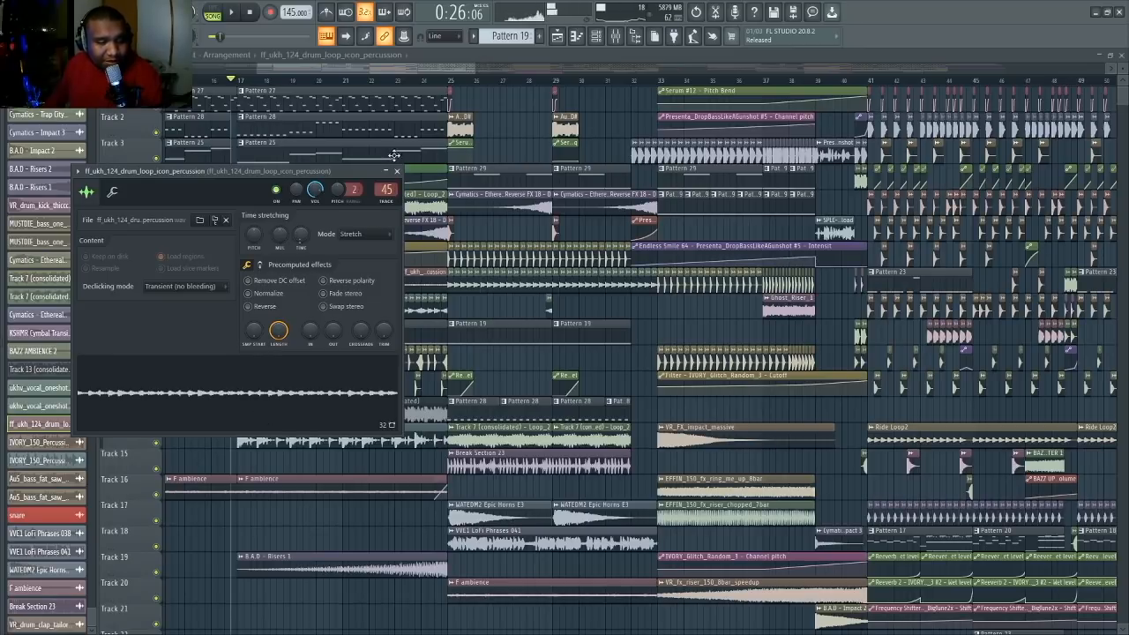
{"action": "left_click", "coordinate": [388, 189]}
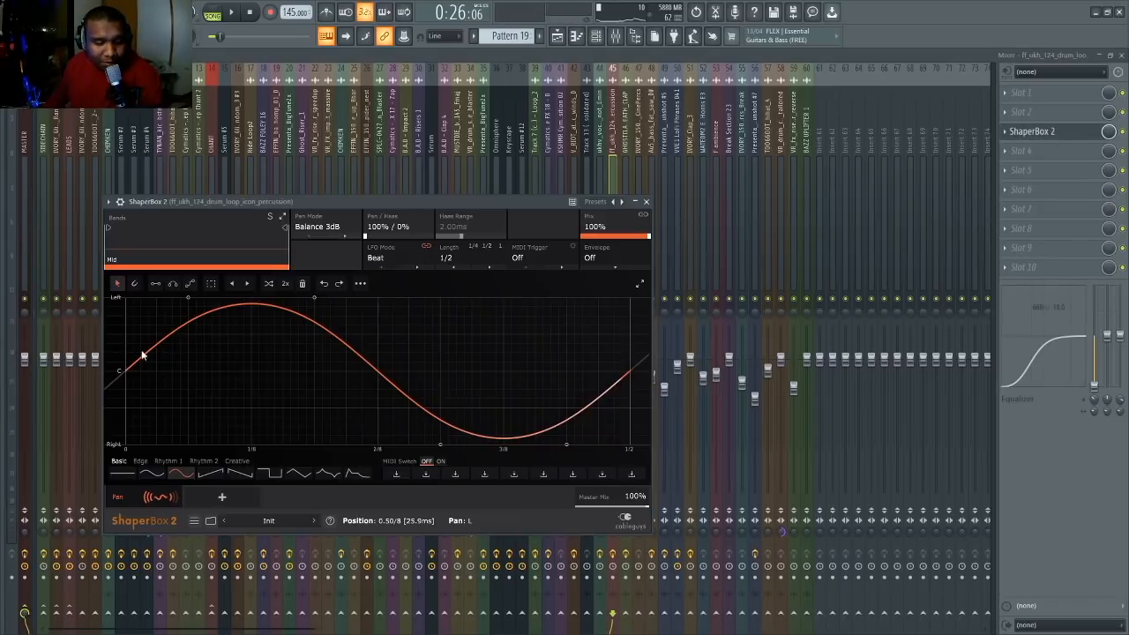
{"action": "left_click", "coordinate": [557, 36]}
{"action": "key", "text": "space"}
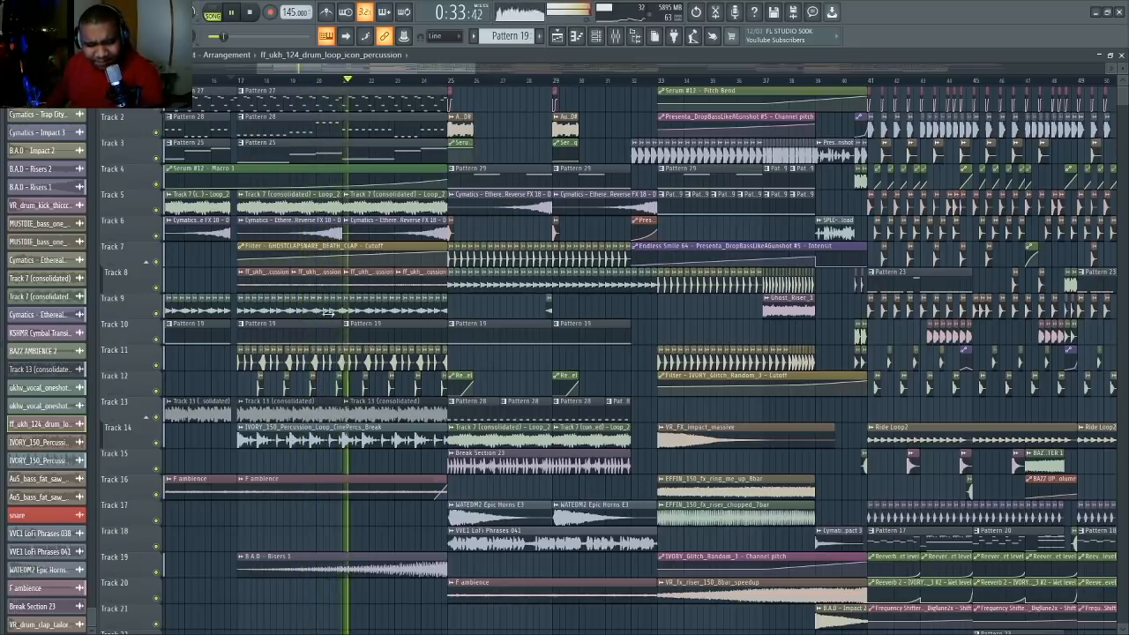
{"action": "key", "text": "space"}
- Preview and close the B.A.D - Risers 1 clip on track 19, and return the playback position to the song's start
{"action": "left_click", "coordinate": [379, 540]}
{"action": "right_click", "coordinate": [379, 543]}
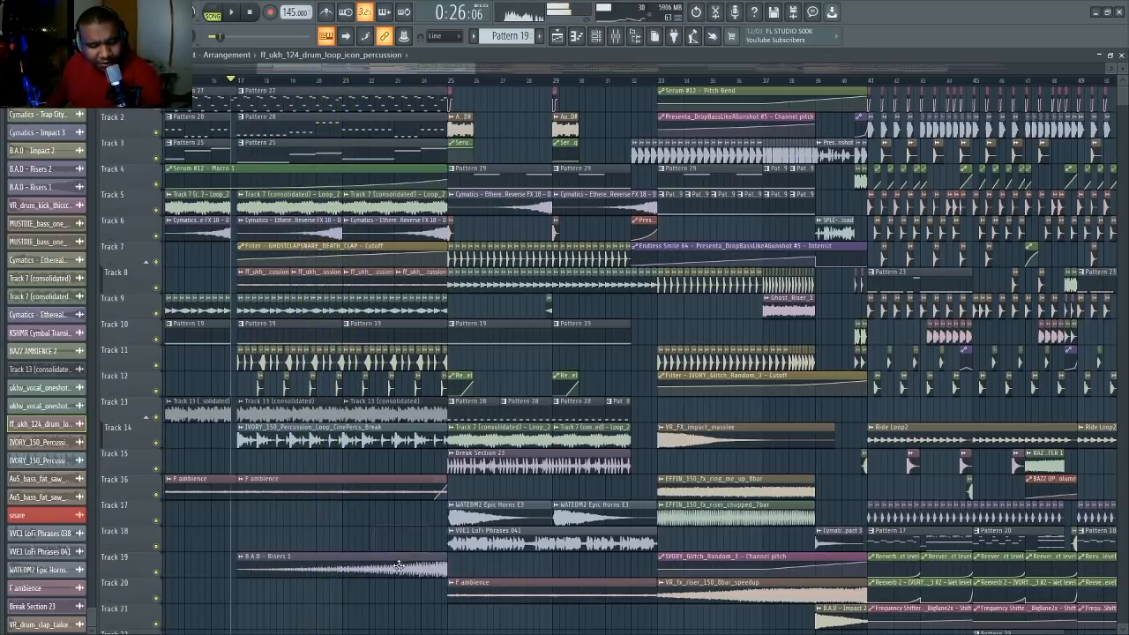
{"action": "double_click", "coordinate": [357, 561]}
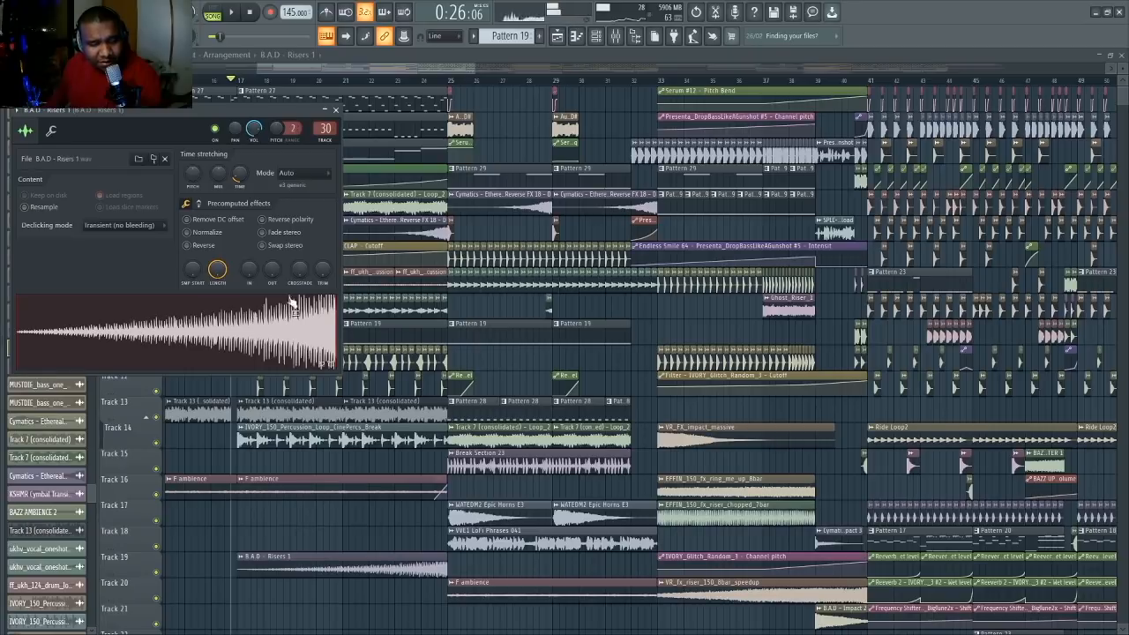
{"action": "key", "text": "Escape"}
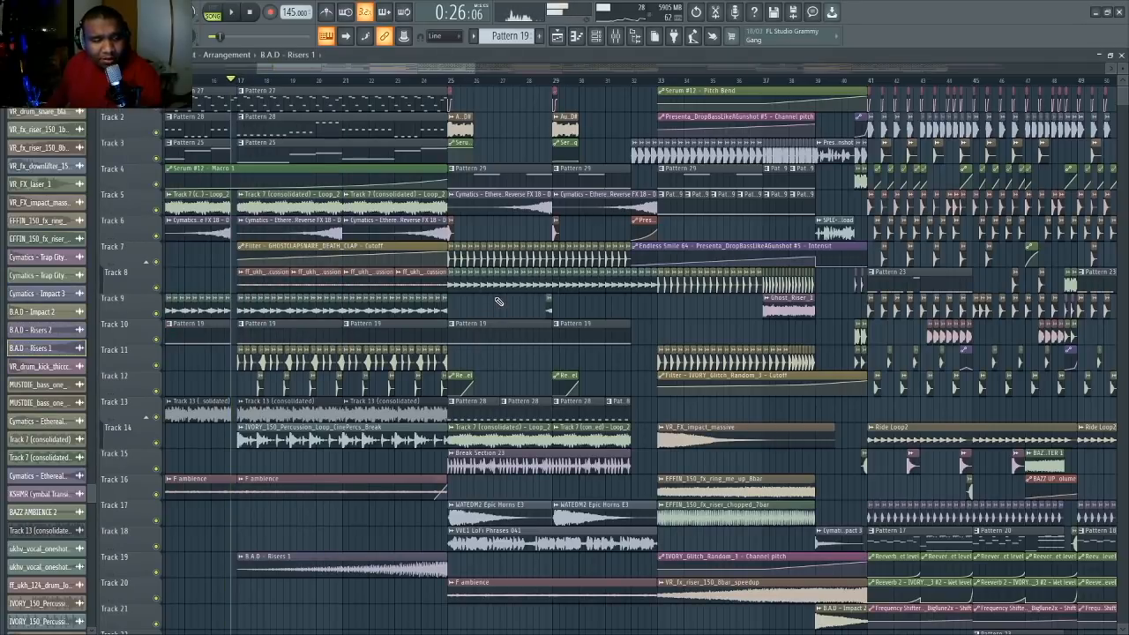
{"action": "left_click", "coordinate": [229, 12]}
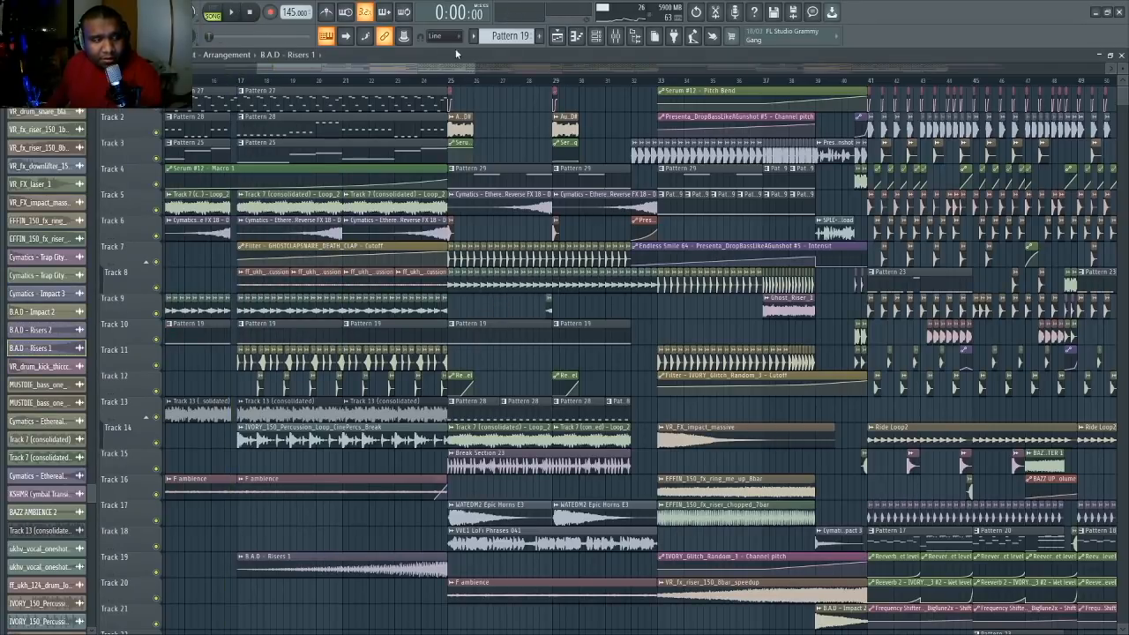
- Inspect the Au5_bass_fat_saw_D# clip on track 2 at bar 25, and select its SerumFX filter frequency automation on track 3
{"action": "scroll", "coordinate": [406, 87], "scroll_direction": "down", "scroll_amount": 2}
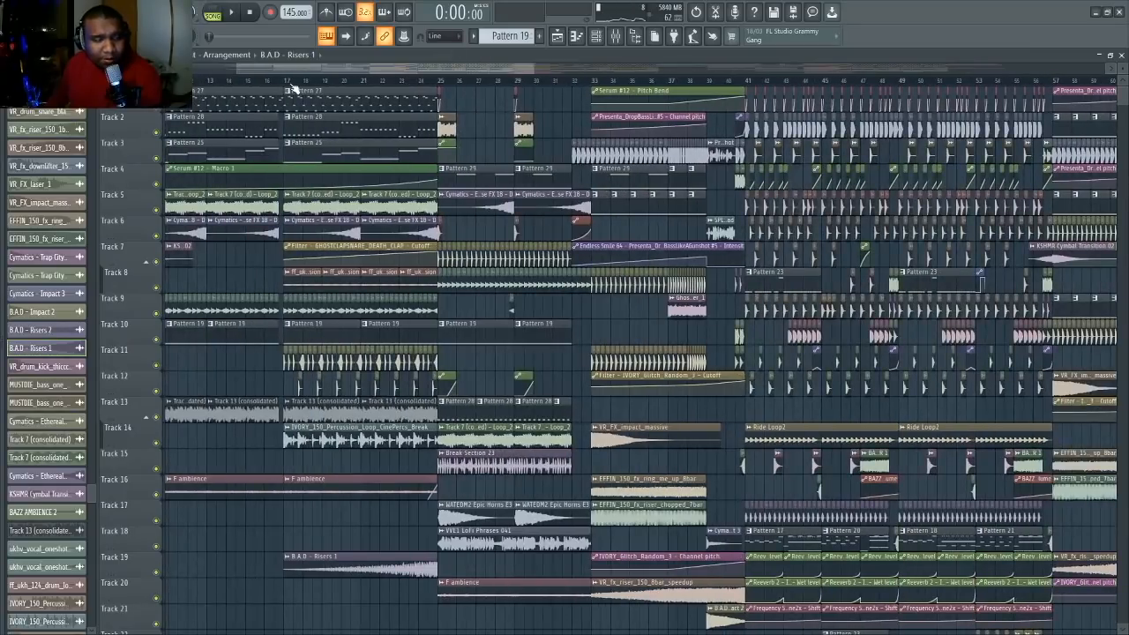
{"action": "scroll", "coordinate": [291, 89], "scroll_direction": "up", "scroll_amount": 4}
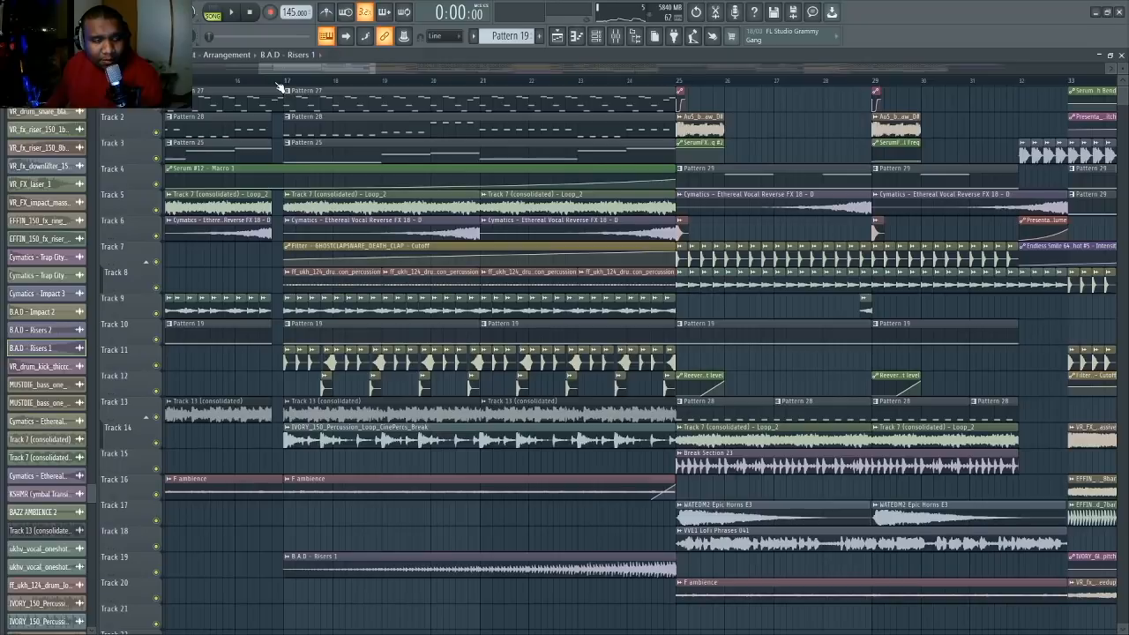
{"action": "scroll", "coordinate": [303, 70], "scroll_direction": "down", "scroll_amount": 2}
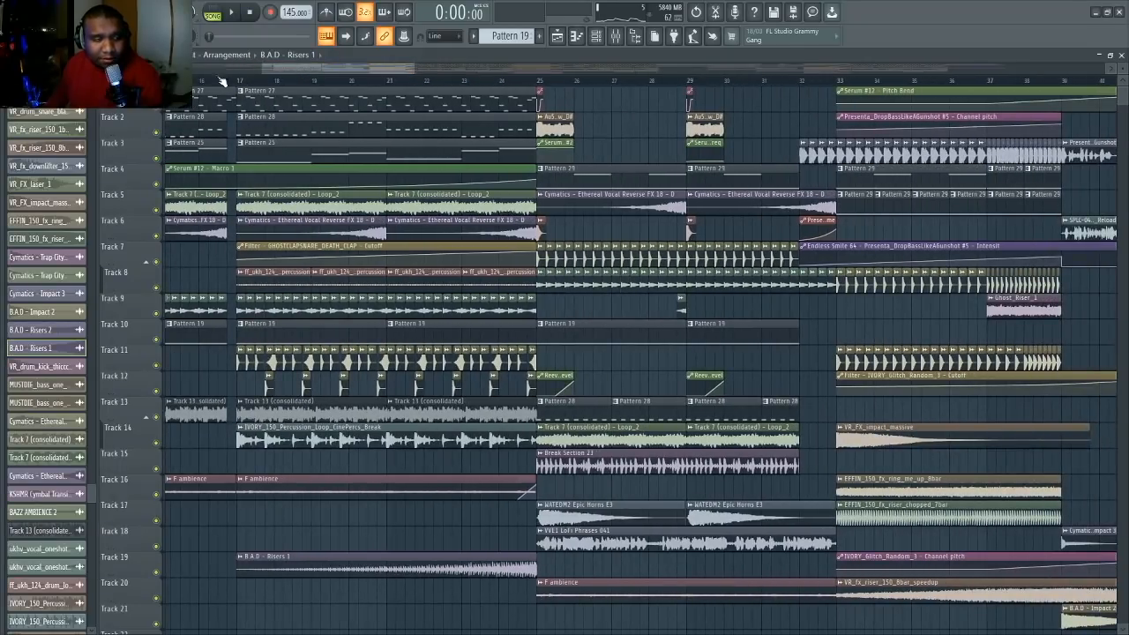
{"action": "left_click_drag", "start_coordinate": [340, 67], "coordinate": [416, 125]}
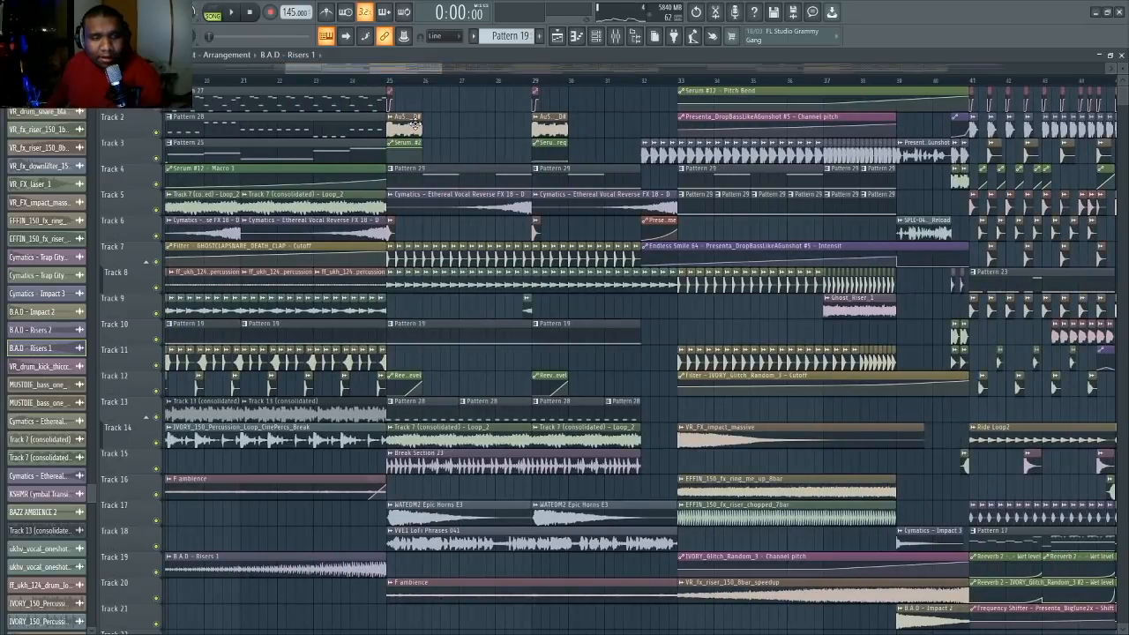
{"action": "mouse_move", "coordinate": [413, 70]}
{"action": "left_mouse_down"}
{"action": "mouse_move", "coordinate": [418, 84]}
{"action": "mouse_move", "coordinate": [428, 69]}
{"action": "left_mouse_up"}
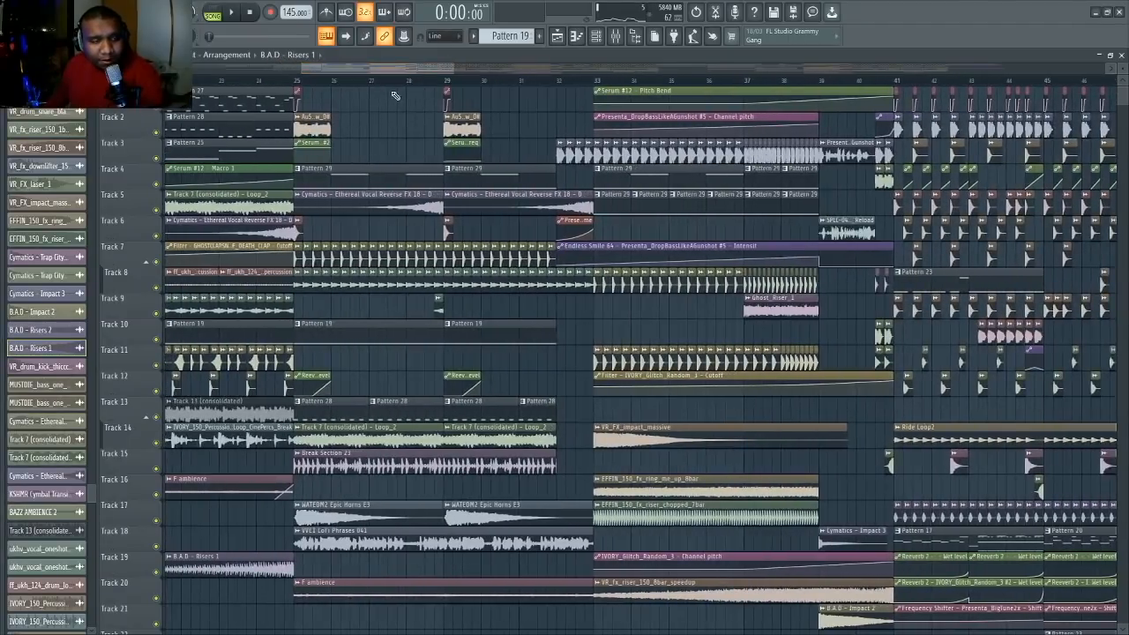
{"action": "double_click", "coordinate": [326, 123]}
{"action": "left_click_drag", "start_coordinate": [303, 130], "coordinate": [476, 135]}
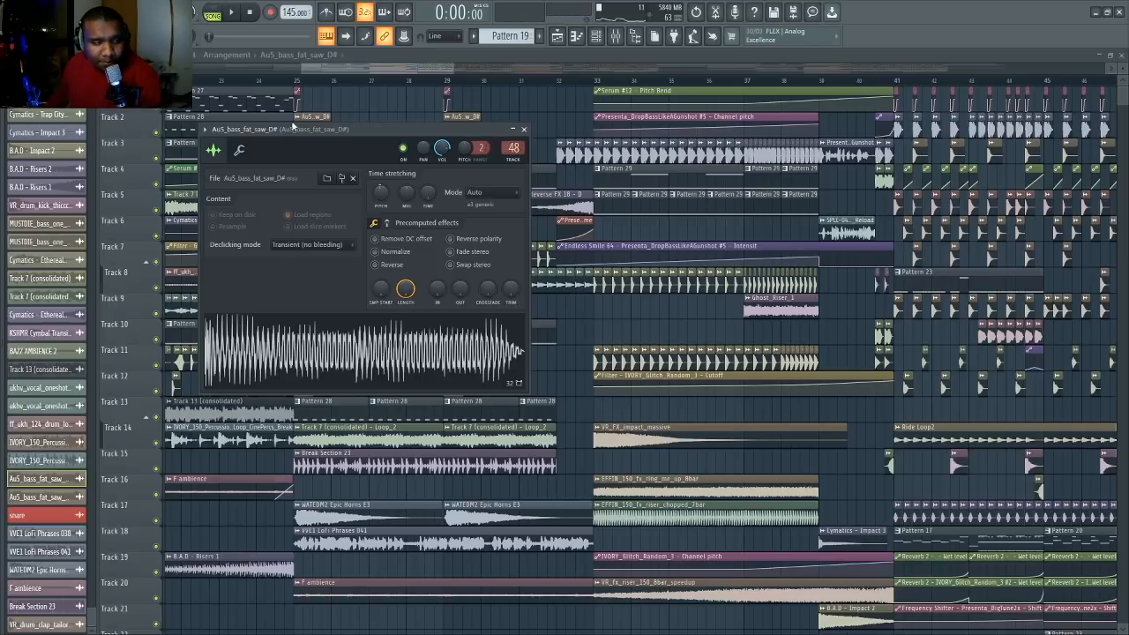
{"action": "left_click", "coordinate": [349, 116]}
{"action": "left_click", "coordinate": [322, 139]}
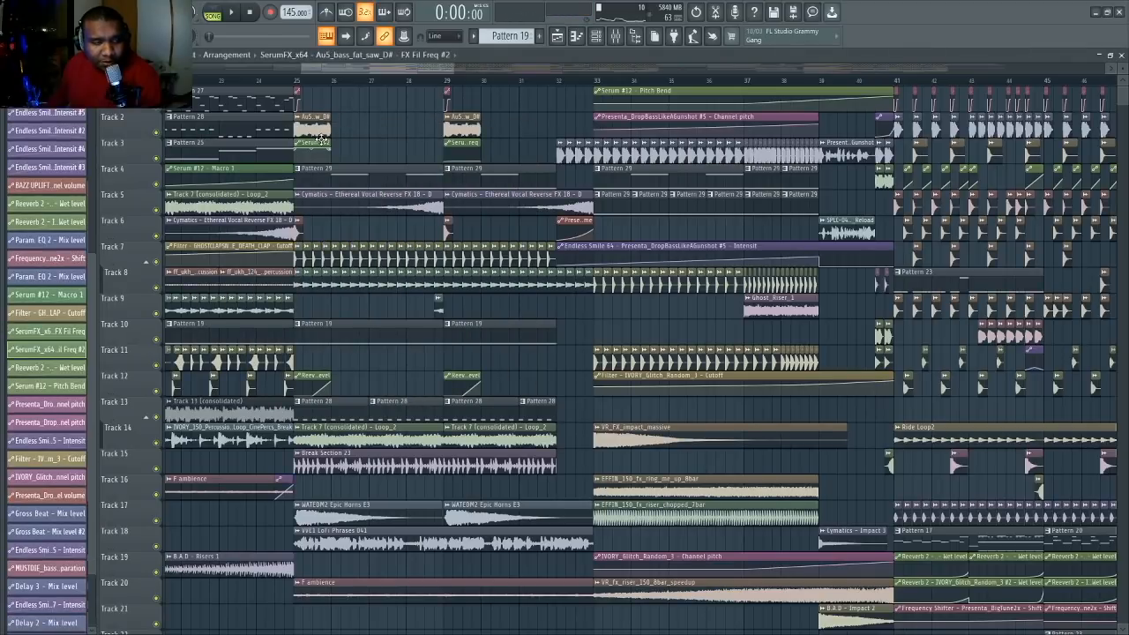
- Preview the WATEDM2 Epic Horns E3 clip on track 17 at bar 25, and play the section from just before bar 25
{"action": "scroll", "coordinate": [357, 85], "scroll_direction": "down", "scroll_amount": 3}
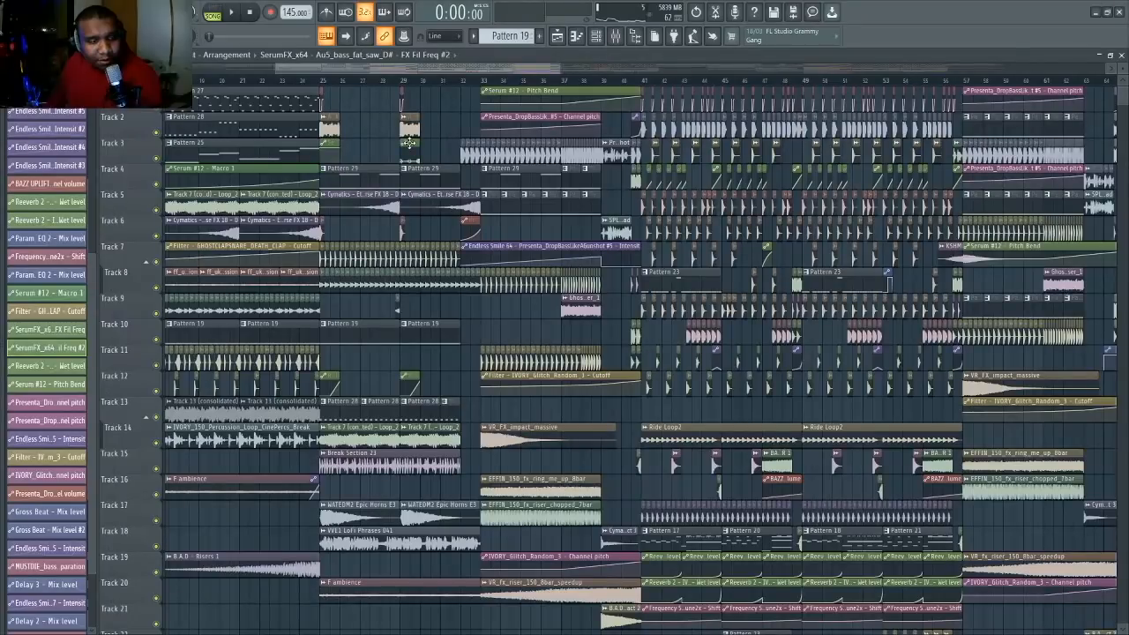
{"action": "scroll", "coordinate": [323, 91], "scroll_direction": "up", "scroll_amount": 5}
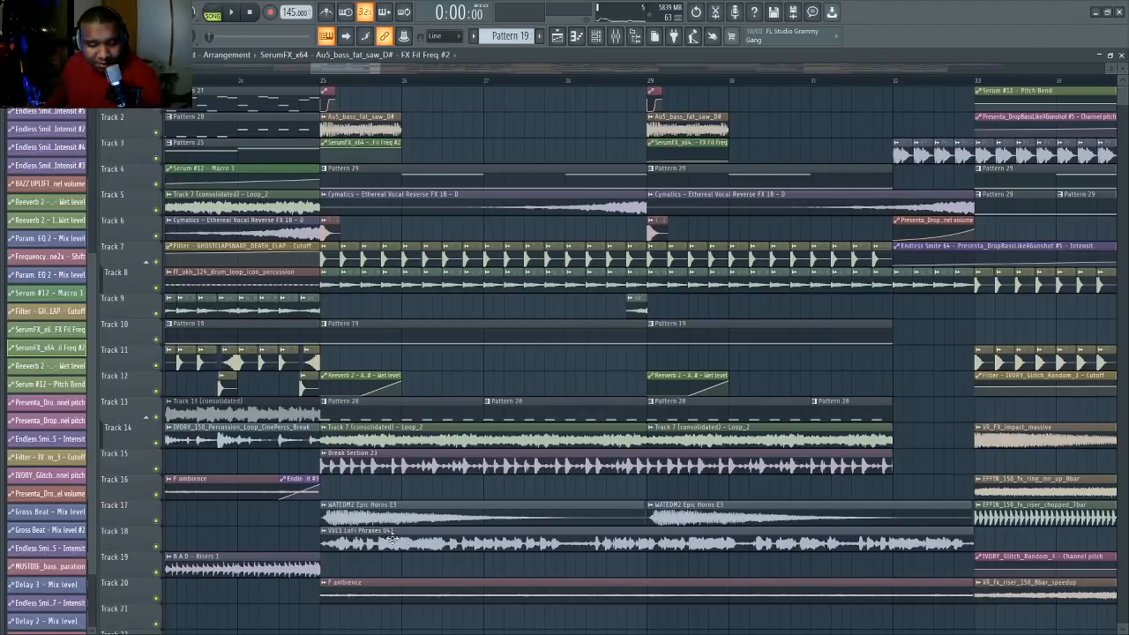
{"action": "double_click", "coordinate": [375, 515]}
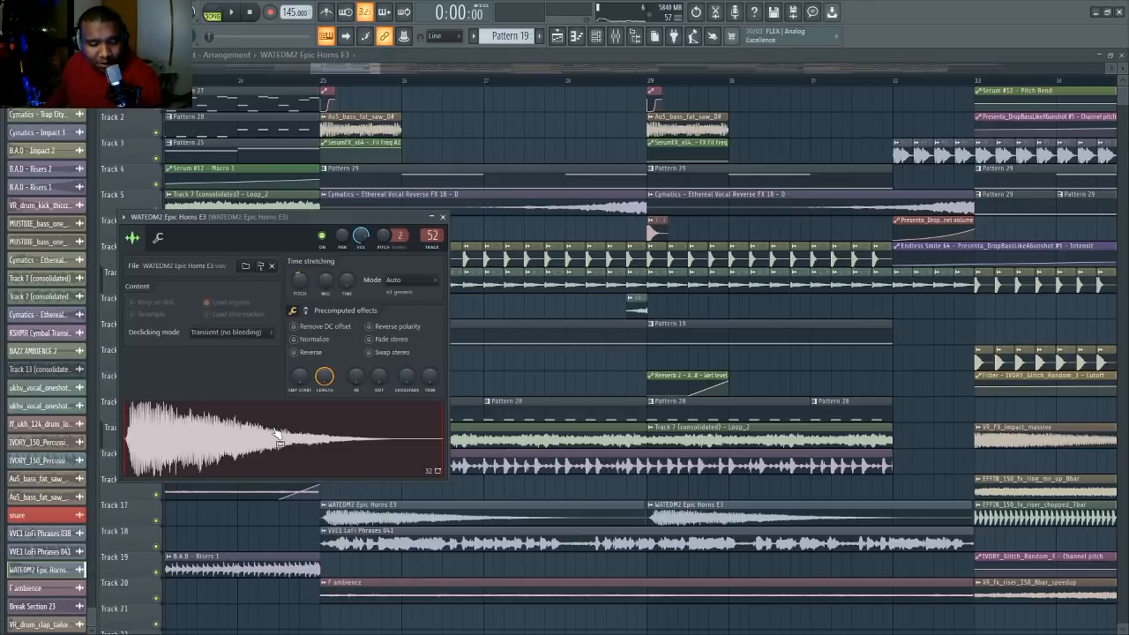
{"action": "left_click", "coordinate": [277, 438]}
{"action": "key", "text": "Escape"}
{"action": "key", "text": "space"}
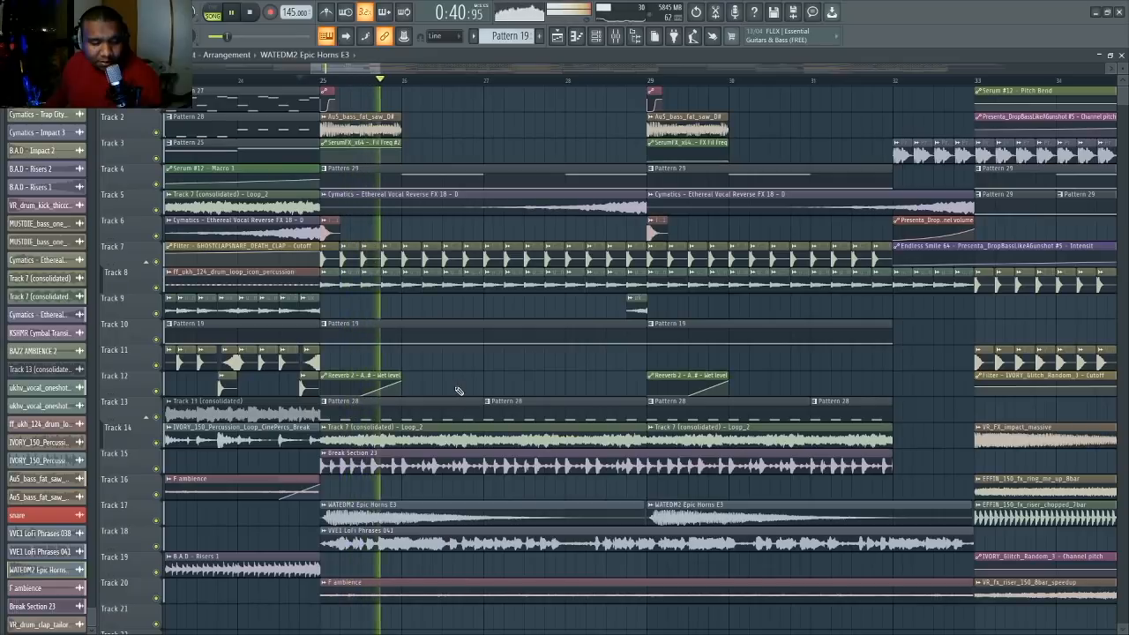
{"action": "key", "text": "space"}
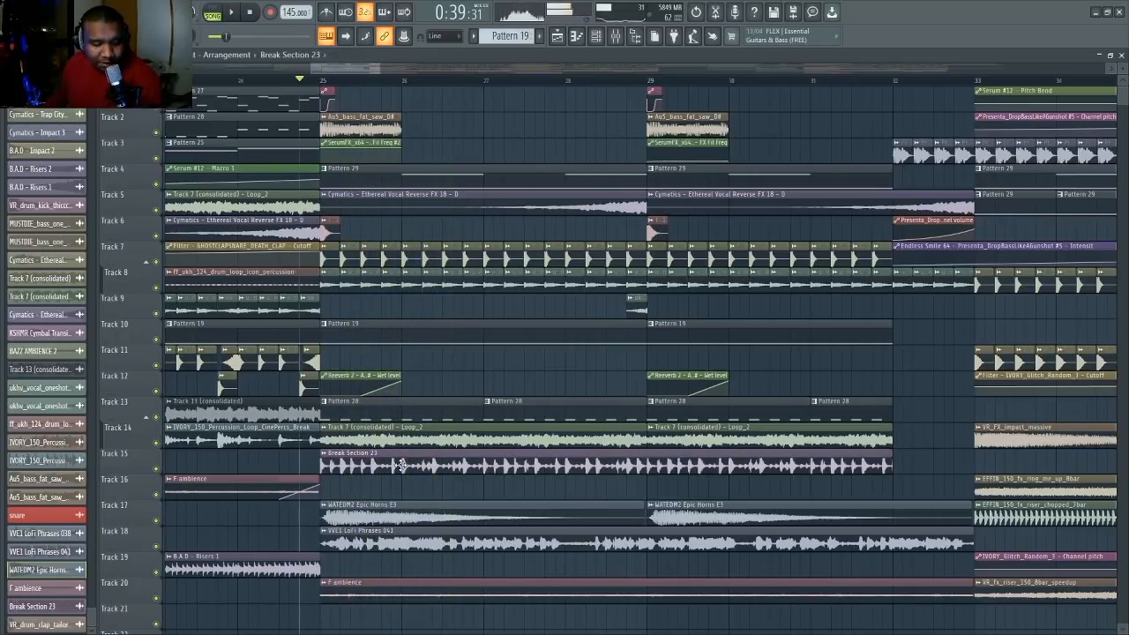
- Preview the Break Section 23 clip on track 15, and play the arrangement from just before bar 25 into the bar 33 build-up
{"action": "double_click", "coordinate": [401, 465]}
{"action": "key", "text": "Escape"}
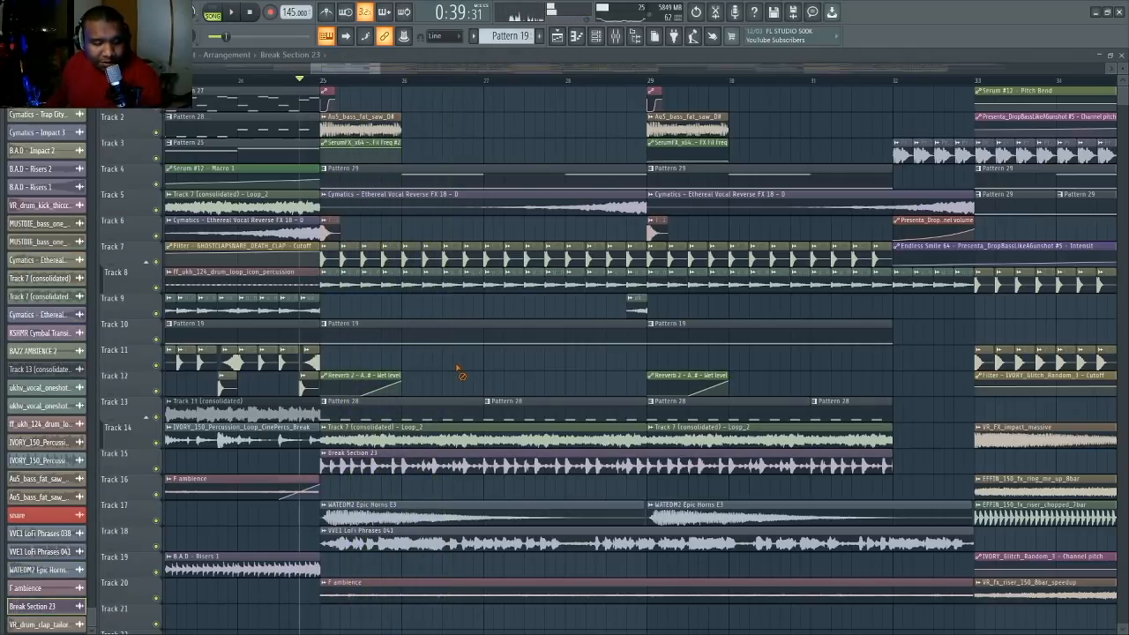
{"action": "double_click", "coordinate": [443, 455]}
{"action": "key", "text": "Escape"}
{"action": "right_click", "coordinate": [471, 327]}
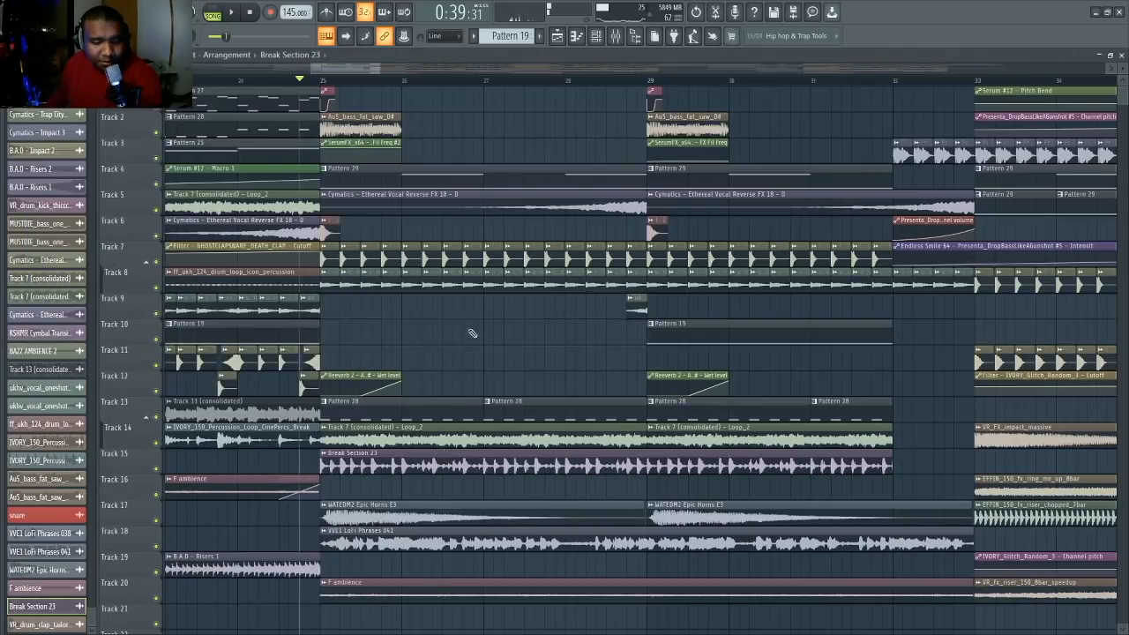
{"action": "key", "text": "space"}
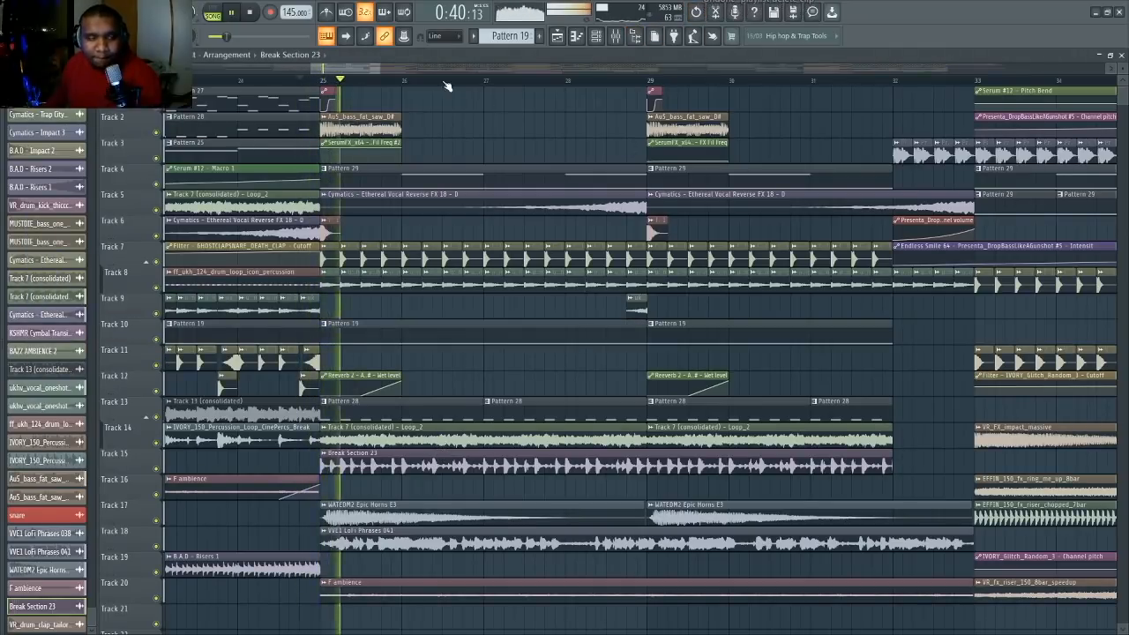
{"action": "scroll", "coordinate": [449, 82], "scroll_direction": "down", "scroll_amount": 6}
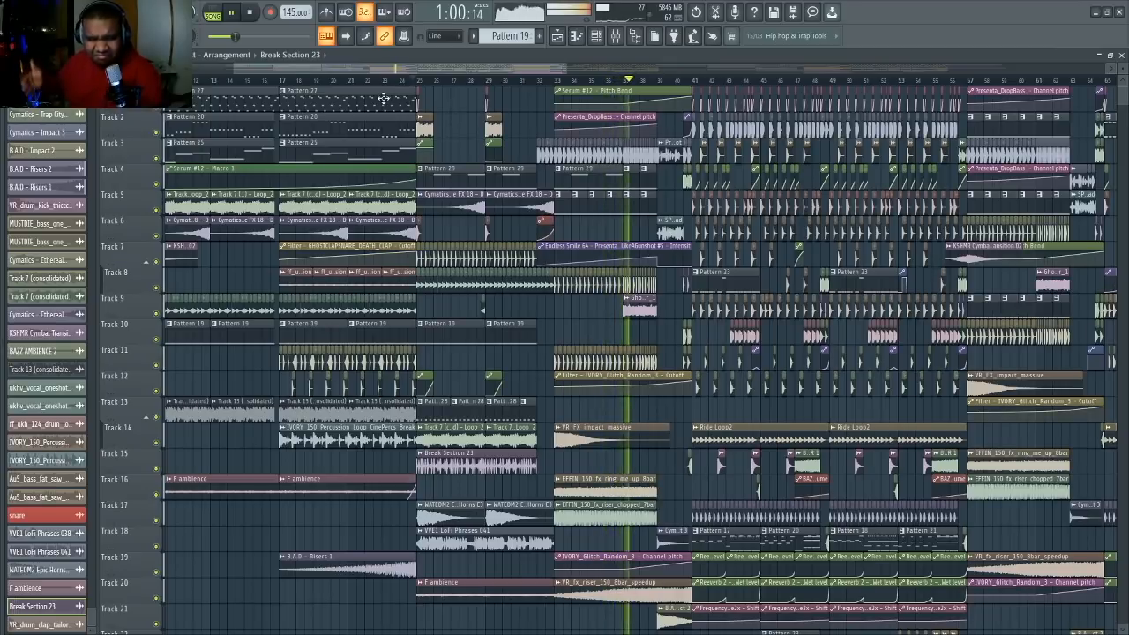
{"action": "key", "text": "space"}
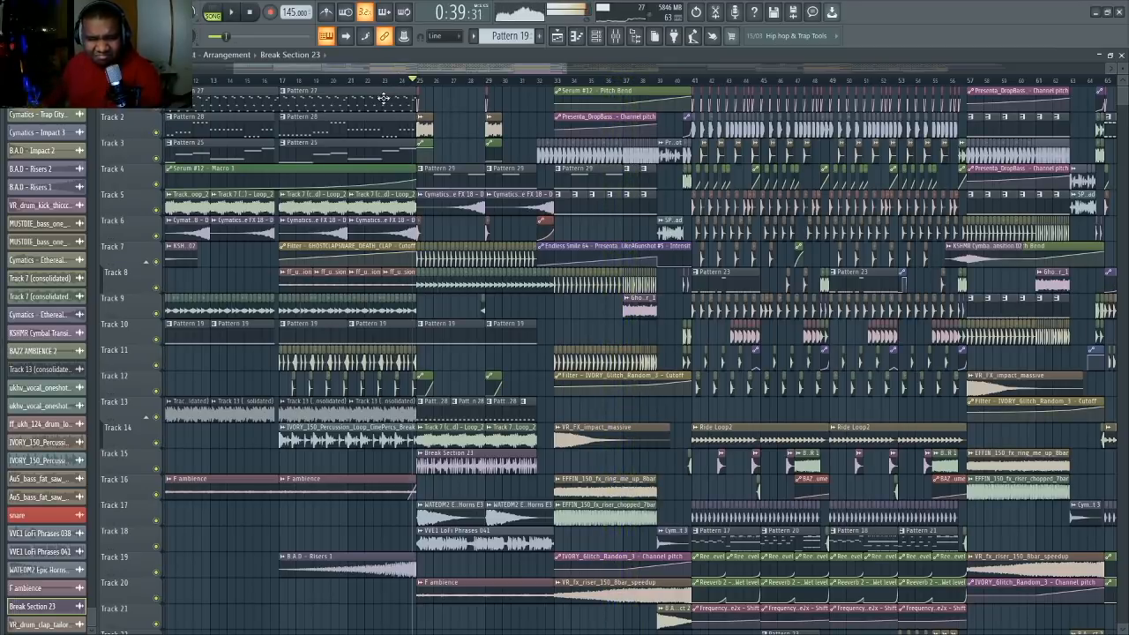
- Play the build-up from about bar 37 towards the drop at bar 41, and return the playback position to the song's start
{"action": "left_click", "coordinate": [627, 79]}
{"action": "key", "text": "space"}
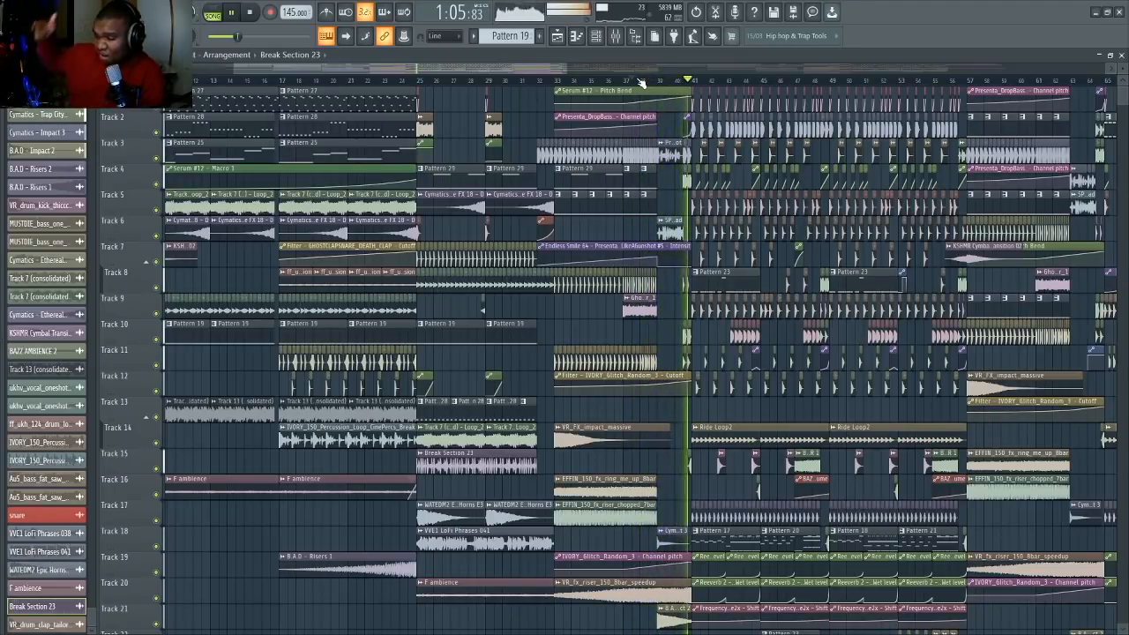
{"action": "key", "text": "space"}
{"action": "scroll", "coordinate": [635, 82], "scroll_direction": "up", "scroll_amount": 5}
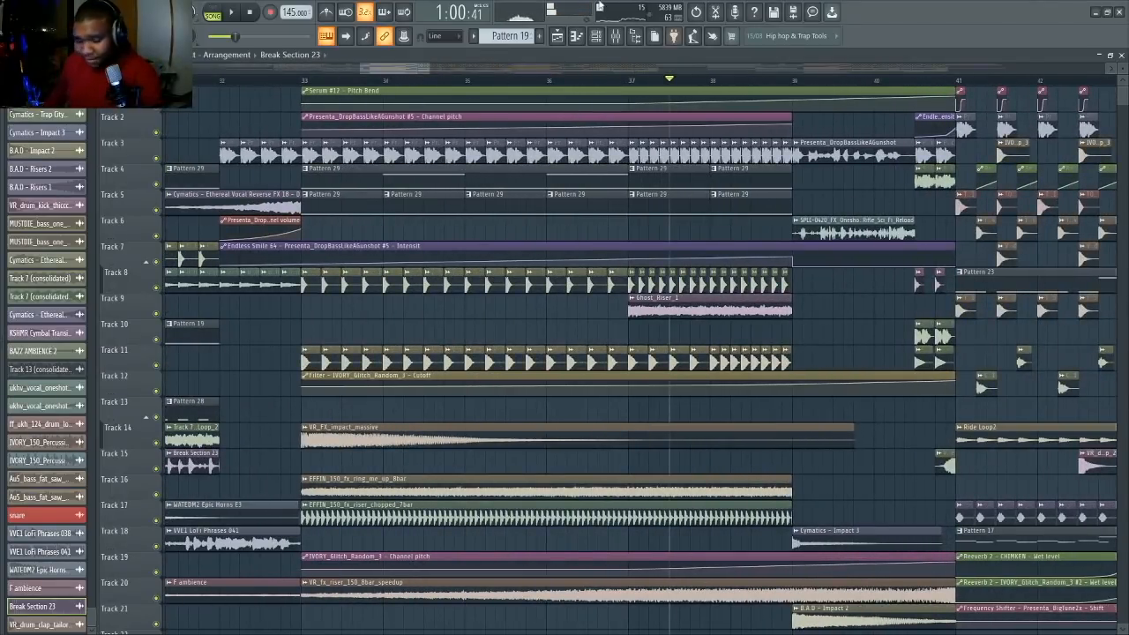
{"action": "left_click", "coordinate": [234, 15]}
{"action": "left_click", "coordinate": [250, 14]}
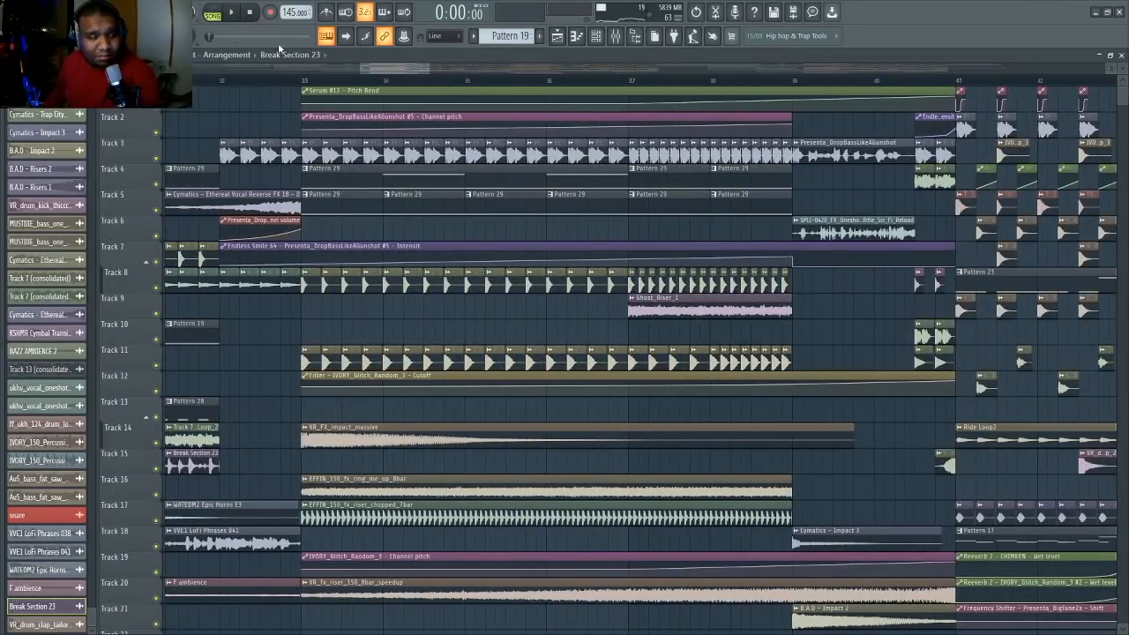
- Inspect the Presenta_DropBassLikeAGunshot clip at bar 39 and its effects on mixer track 20, and set the playback position within bar 39
{"action": "scroll", "coordinate": [411, 93], "scroll_direction": "down", "scroll_amount": 4}
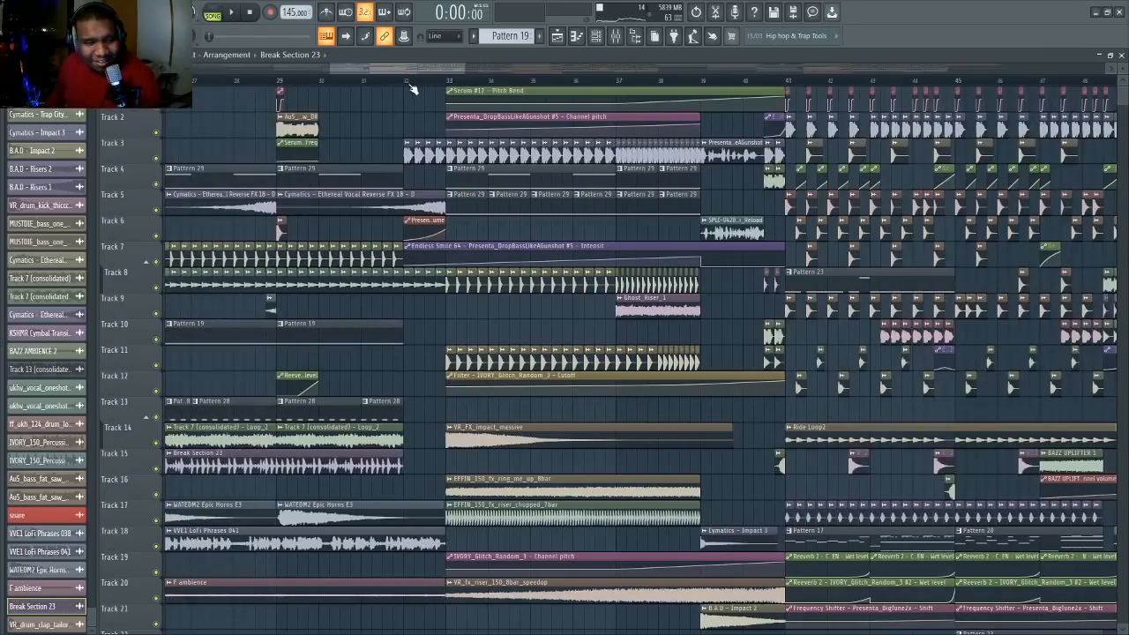
{"action": "scroll", "coordinate": [351, 72], "scroll_direction": "down", "scroll_amount": 4}
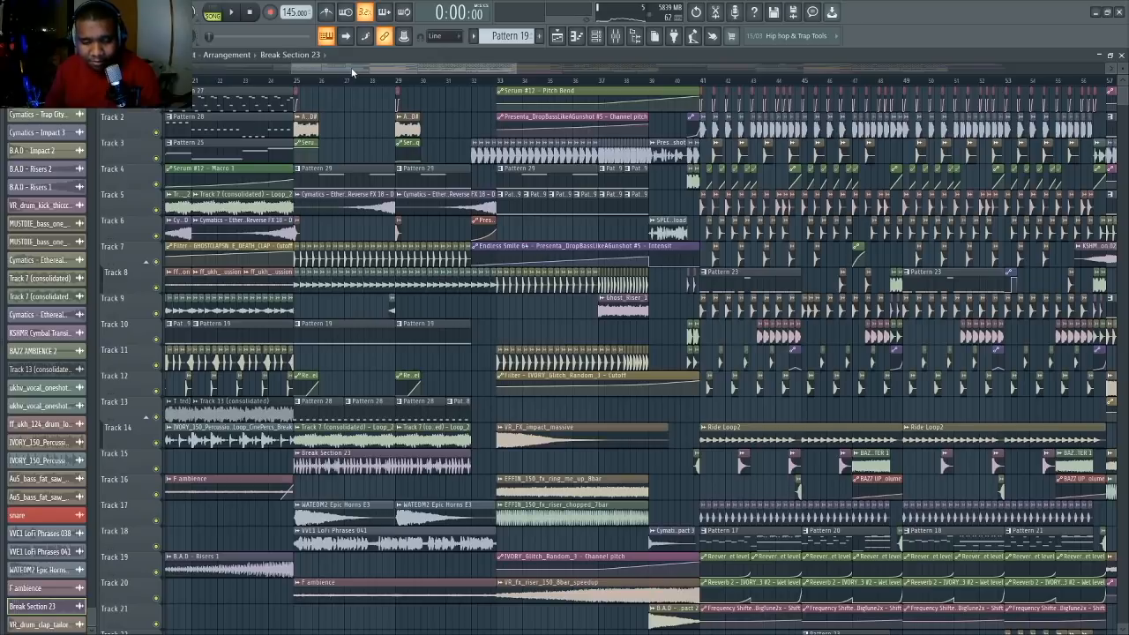
{"action": "left_click_drag", "start_coordinate": [371, 67], "coordinate": [416, 91]}
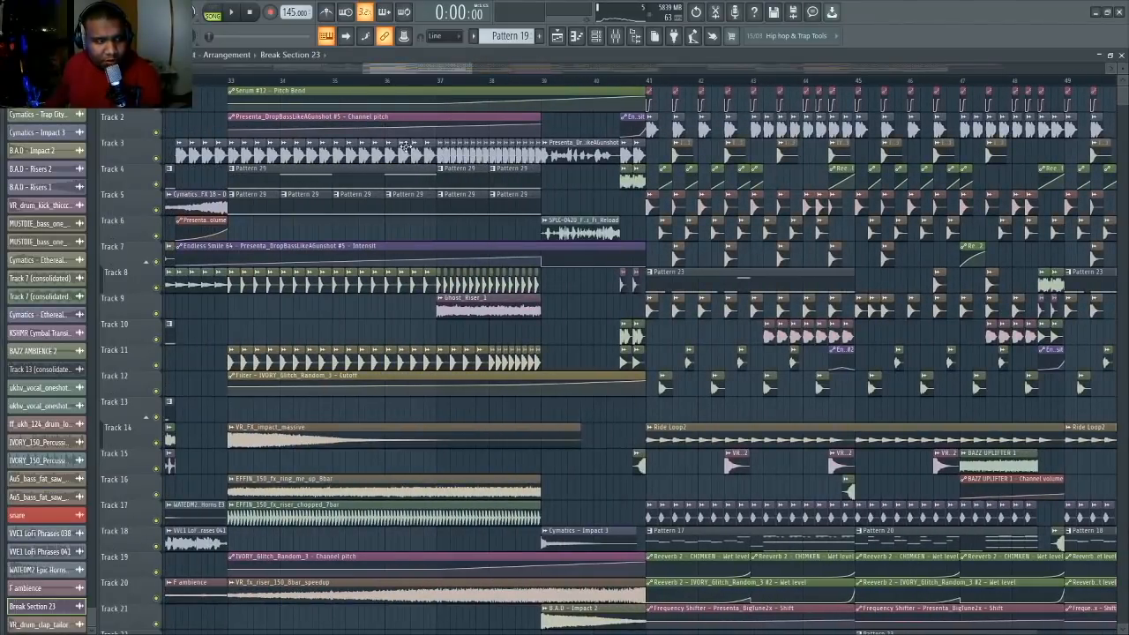
{"action": "double_click", "coordinate": [582, 157]}
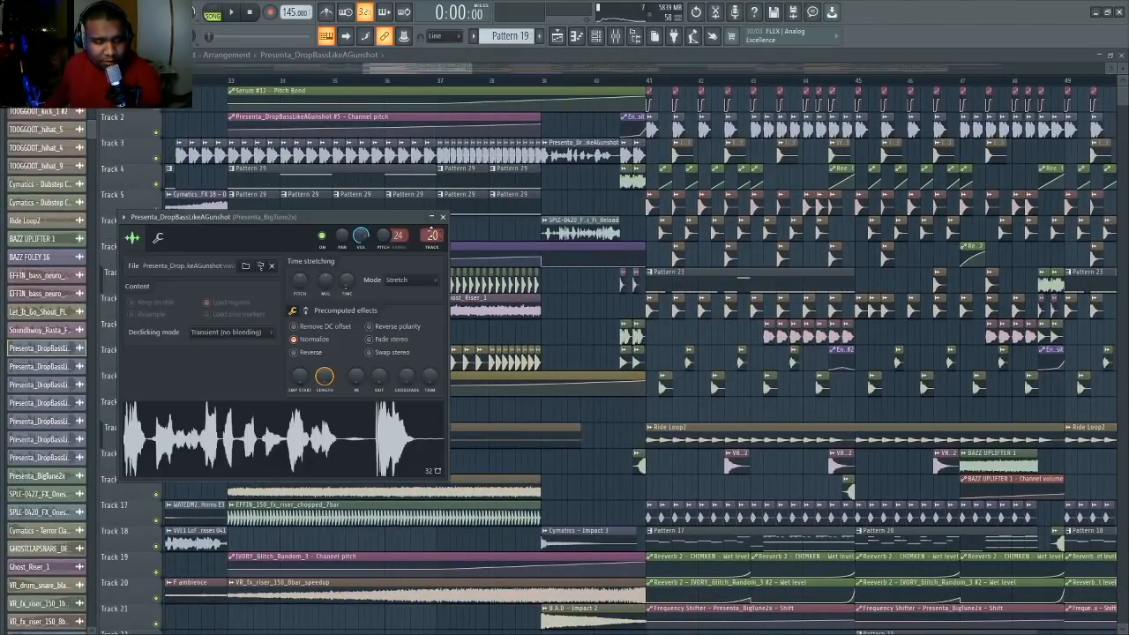
{"action": "key", "text": "F9"}
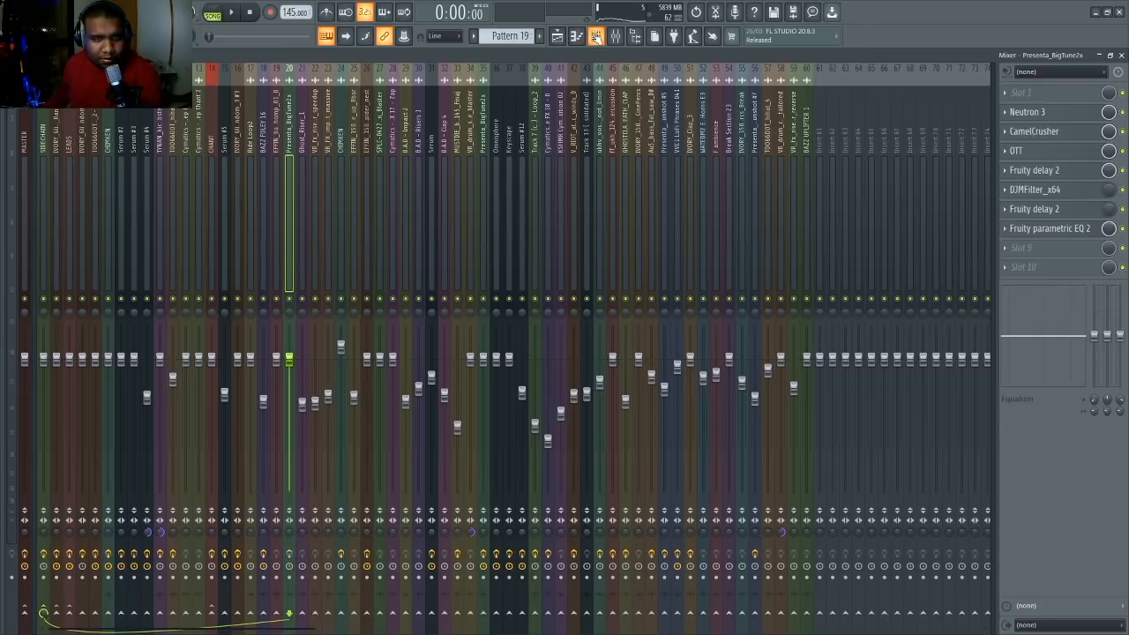
{"action": "left_click", "coordinate": [595, 35]}
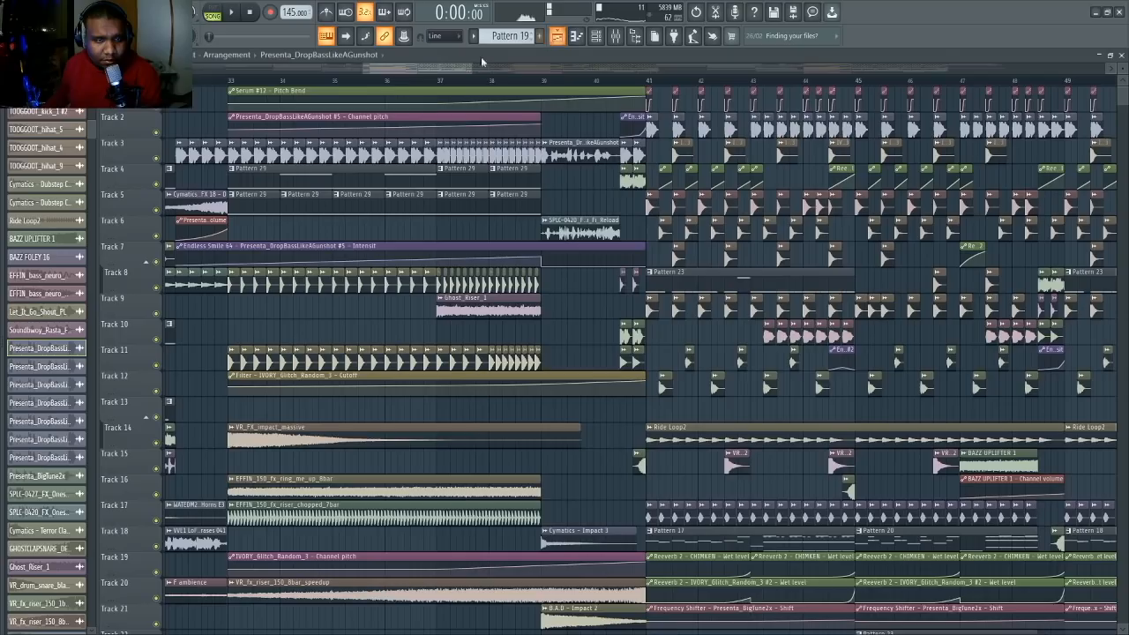
{"action": "left_click", "coordinate": [557, 36]}
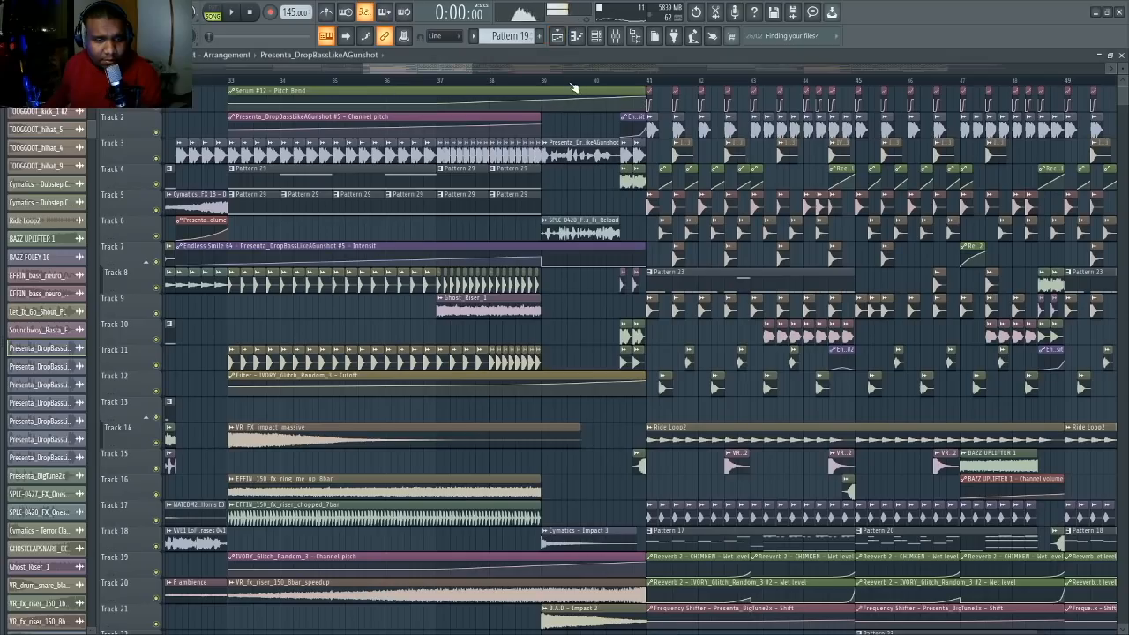
{"action": "left_click", "coordinate": [568, 81]}
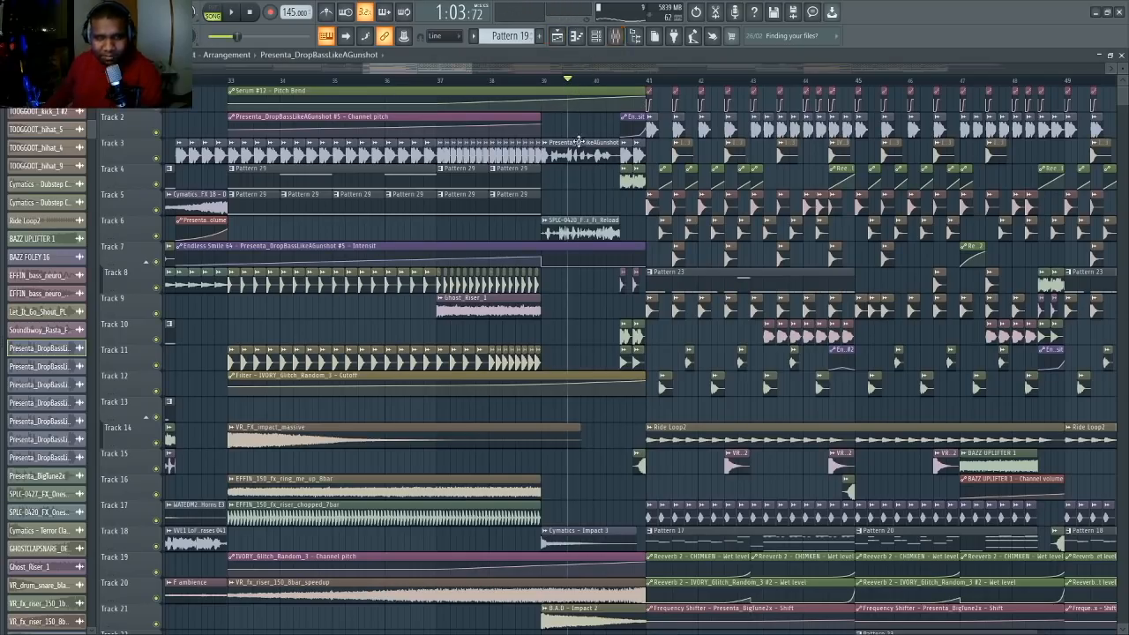
- Examine the Endless Smile and Fruity parametric EQ 2 settings on the Presenta_BigTune2x mixer track, and return to the playlist
{"action": "double_click", "coordinate": [596, 157]}
{"action": "left_click", "coordinate": [614, 42]}
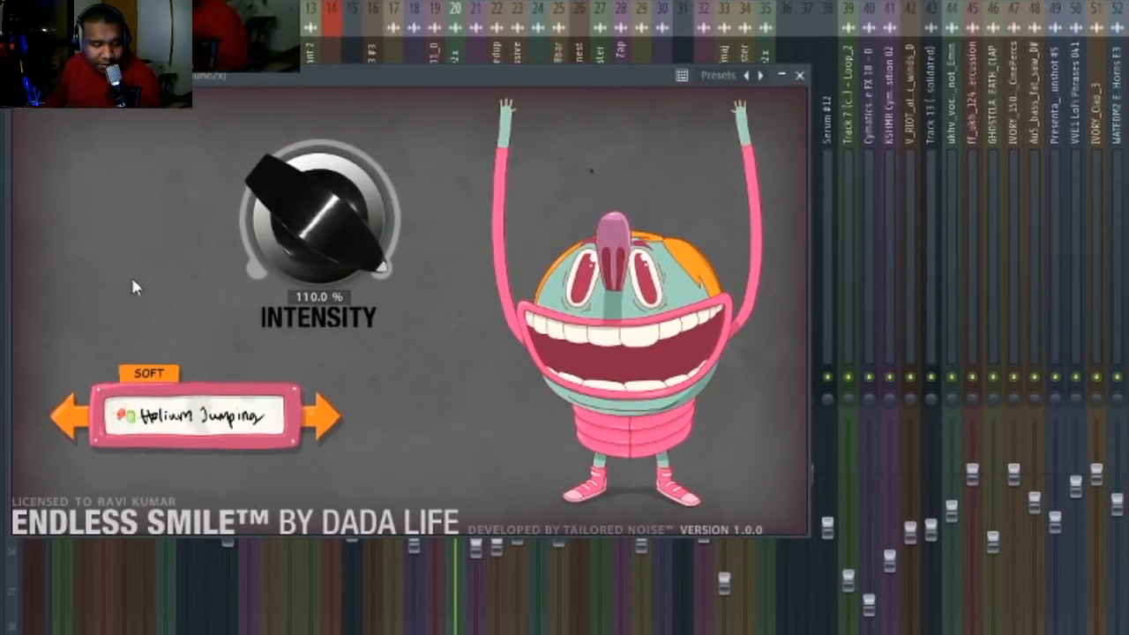
{"action": "left_click", "coordinate": [800, 75]}
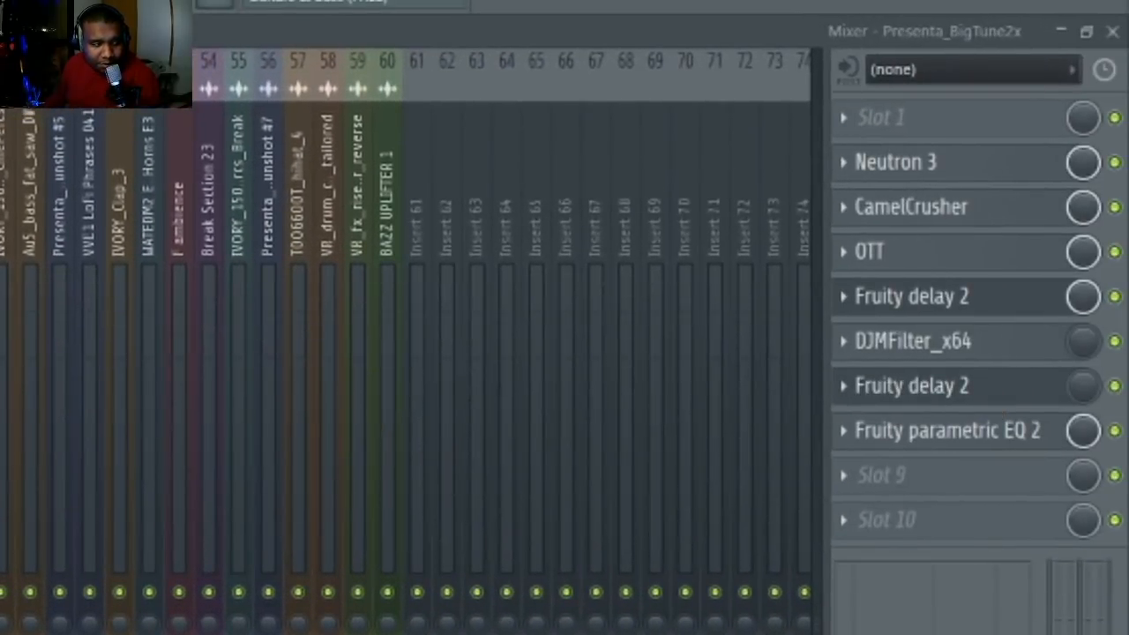
{"action": "left_click", "coordinate": [877, 442]}
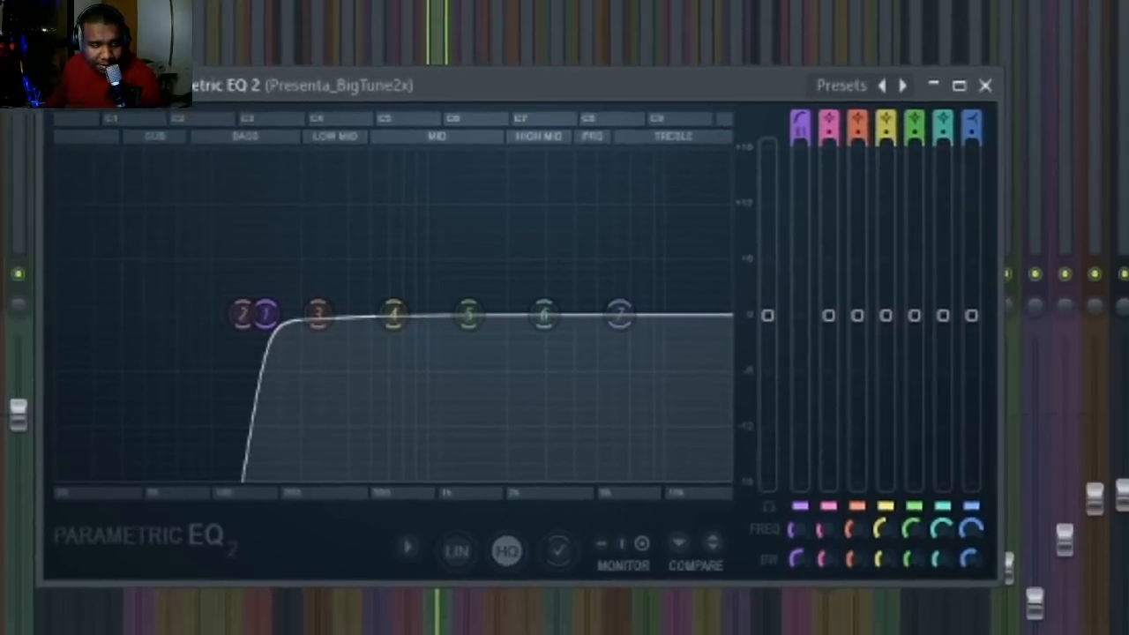
{"action": "left_click", "coordinate": [985, 85]}
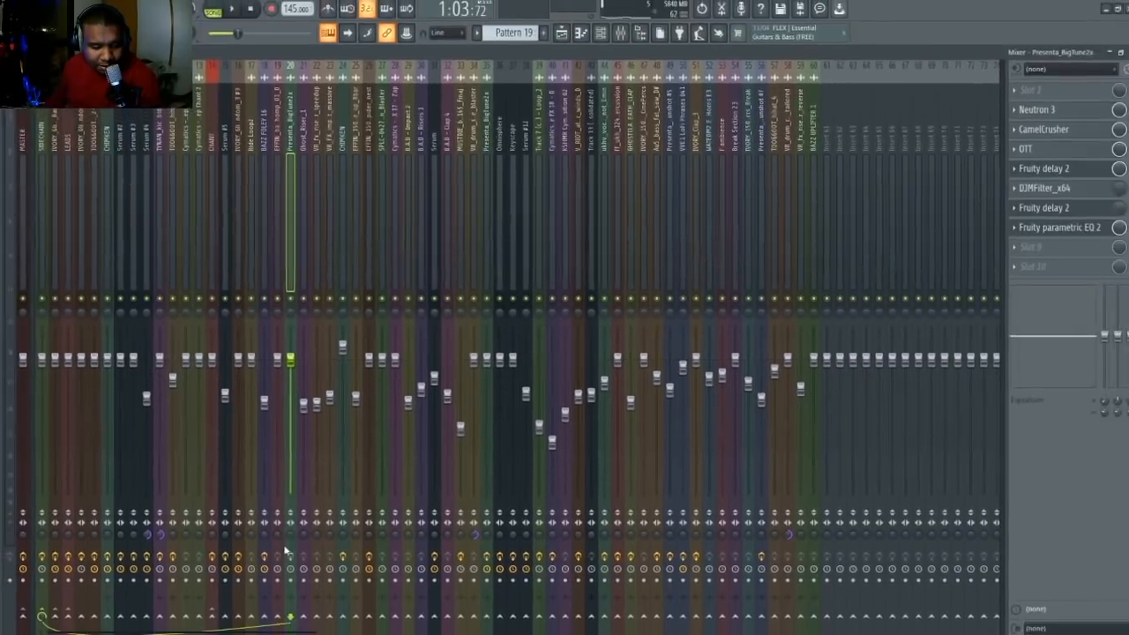
{"action": "left_click", "coordinate": [557, 35]}
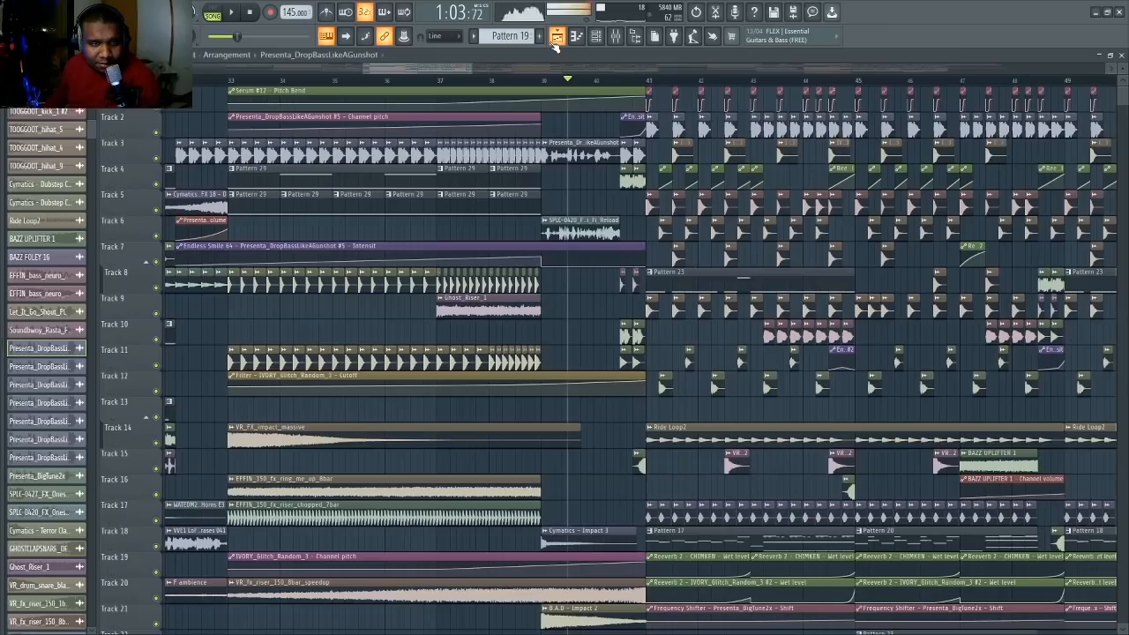
- Check the Presenta_DropBassLikeAGunshot sample settings again from its clips on track 3, and close them
{"action": "scroll", "coordinate": [697, 156], "scroll_direction": "down", "scroll_amount": 3}
{"action": "scroll", "coordinate": [691, 156], "scroll_direction": "up", "scroll_amount": 1}
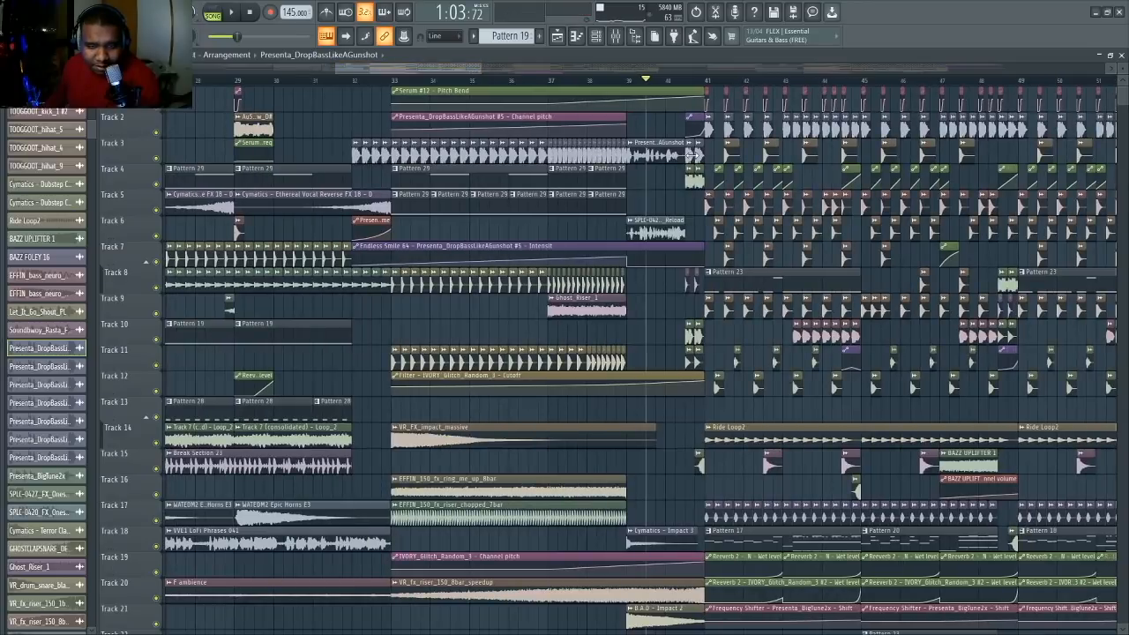
{"action": "double_click", "coordinate": [690, 157]}
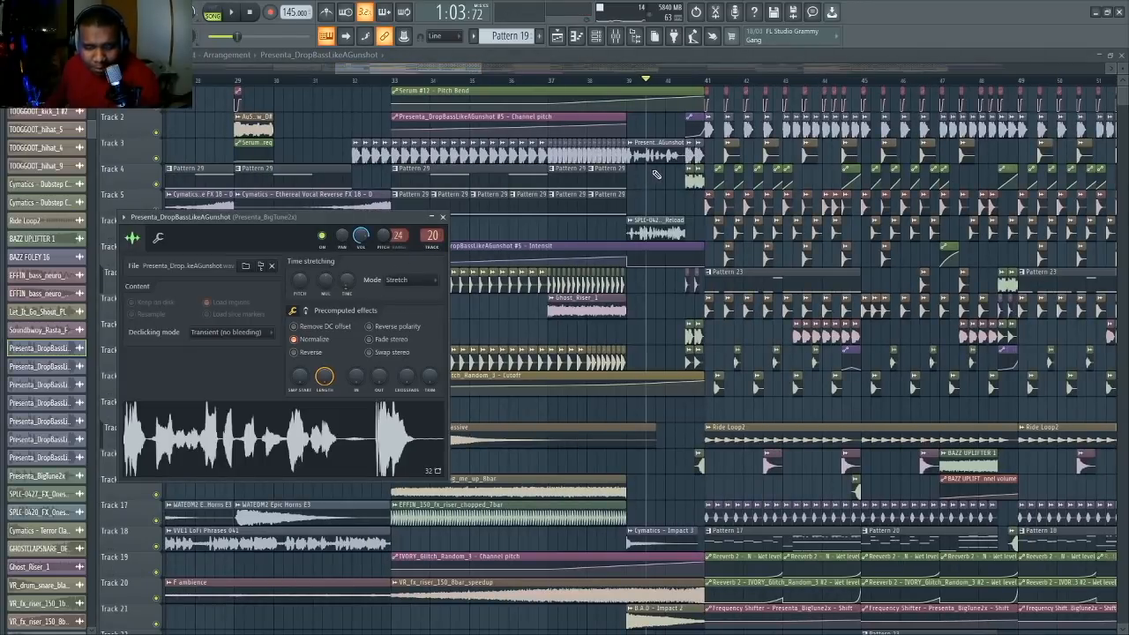
{"action": "key", "text": "Escape"}
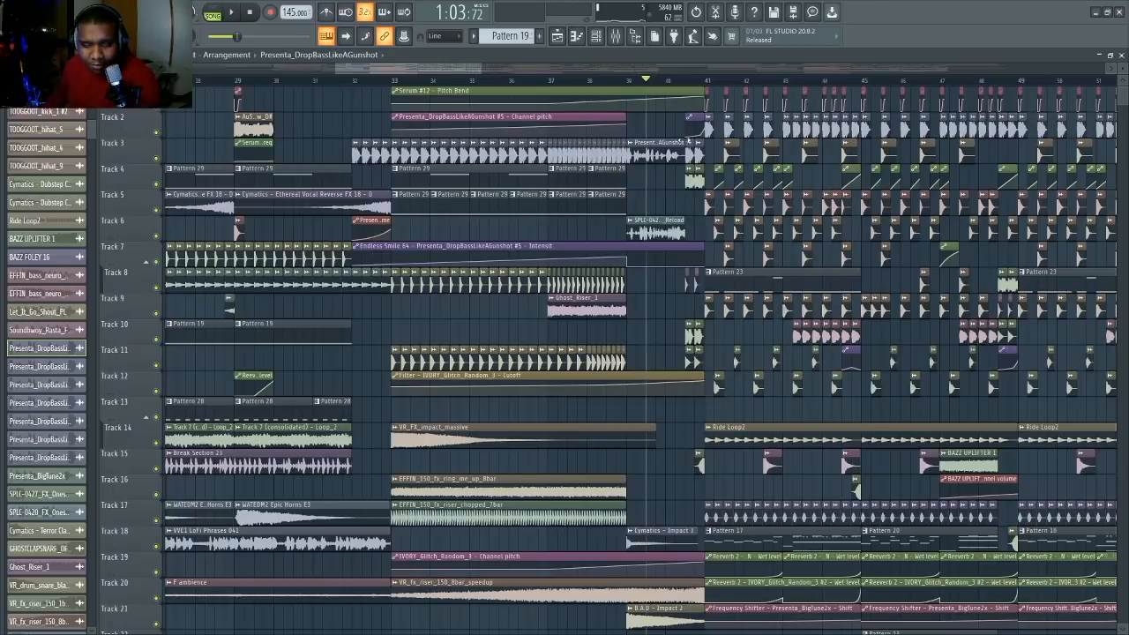
- Inspect and close the SPLC-0427_FX_Oneshot_Rifle_Sci_Fi_Gun_Blaster clip on track 4 just before bar 41
{"action": "scroll", "coordinate": [686, 141], "scroll_direction": "up", "scroll_amount": 3}
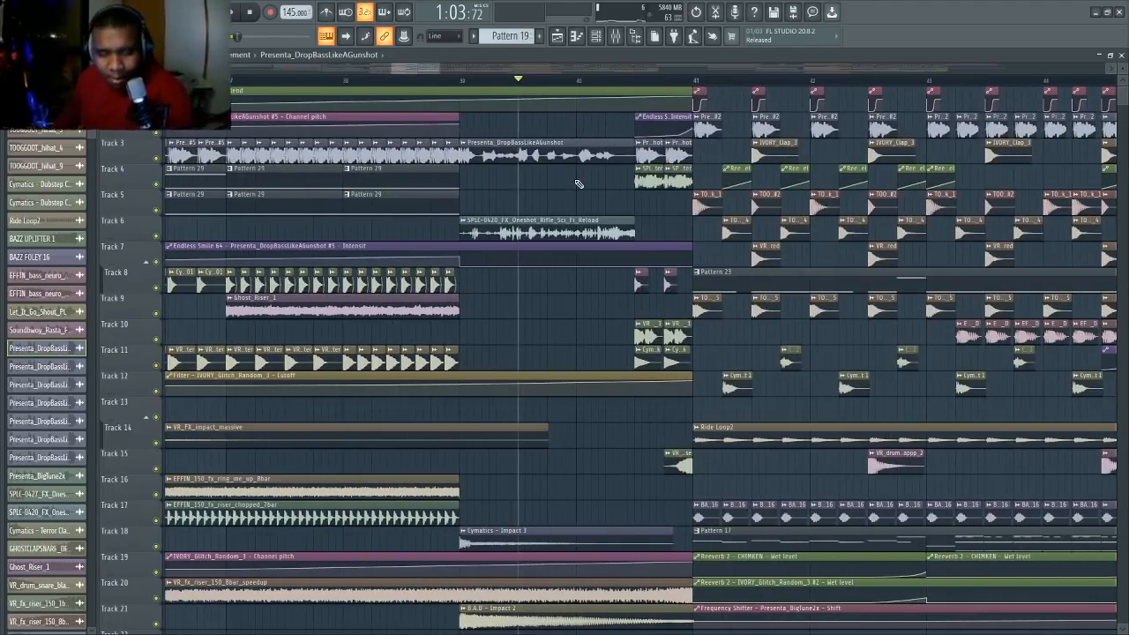
{"action": "double_click", "coordinate": [649, 182]}
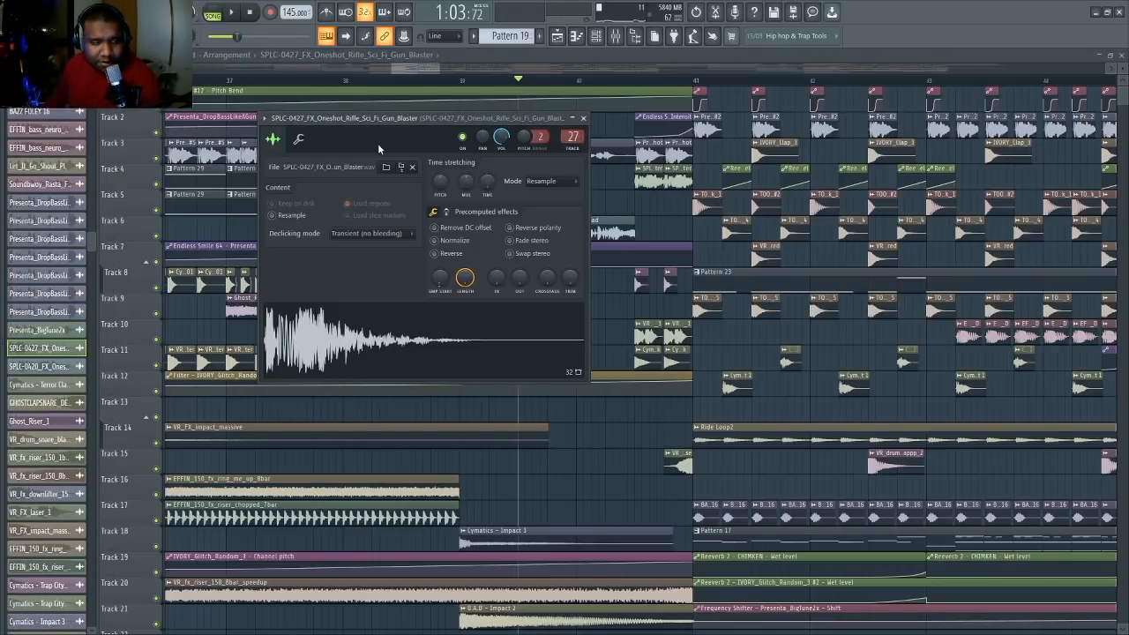
{"action": "left_click_drag", "start_coordinate": [361, 122], "coordinate": [328, 163]}
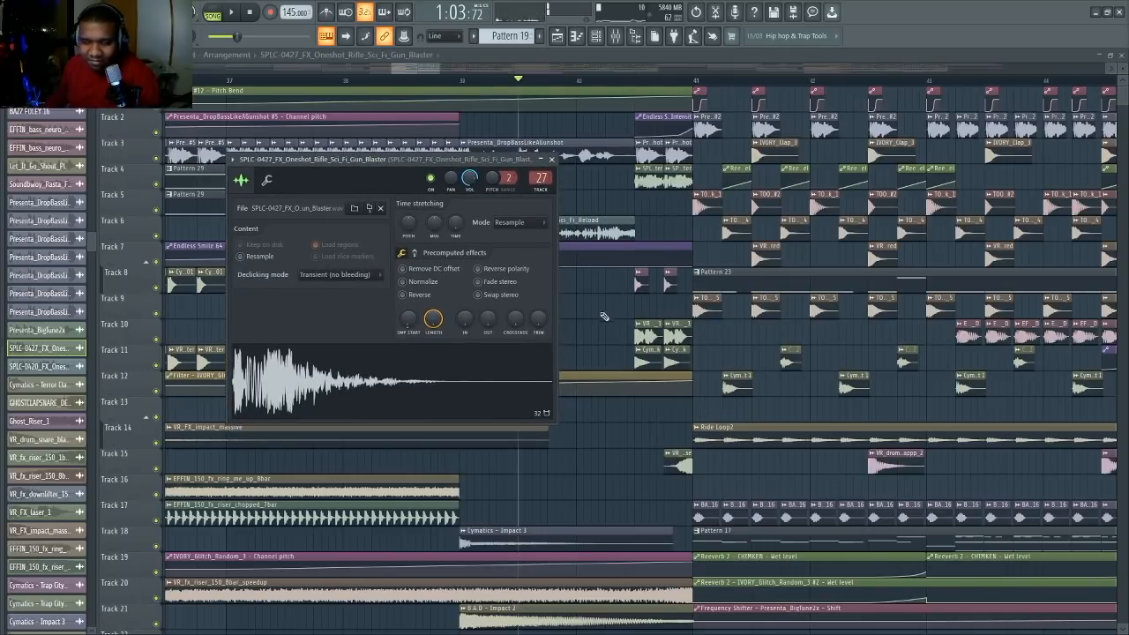
{"action": "key", "text": "Escape"}
- Preview the VR_FX_laser_1 clip on track 10 and the VR_fx_riser_150_1bar_reverse sample before the drop
{"action": "left_click", "coordinate": [651, 329]}
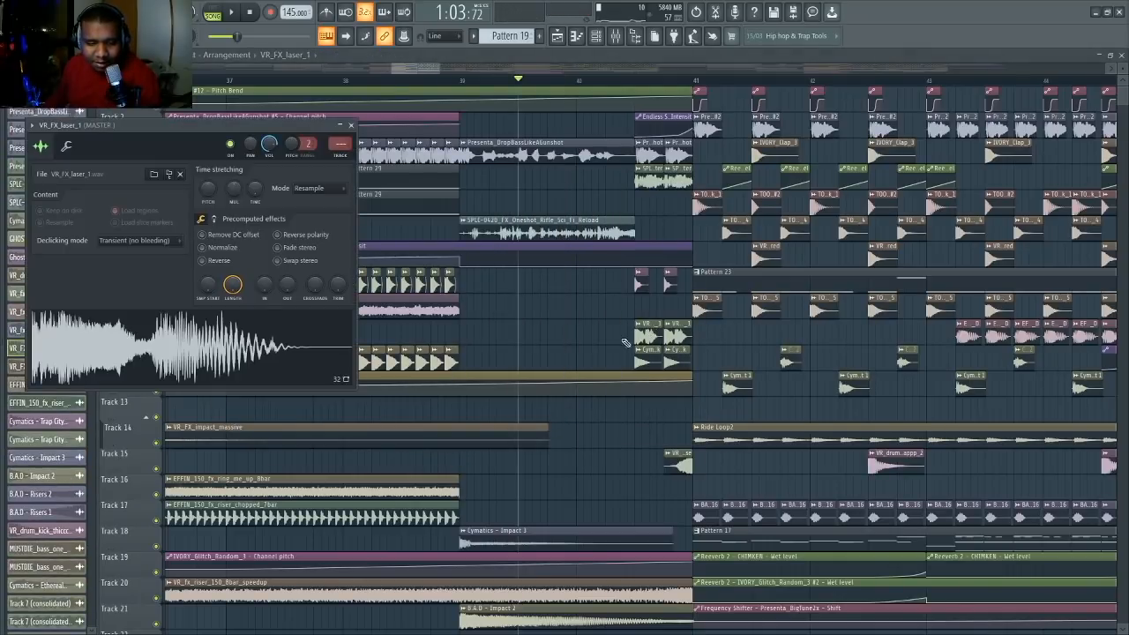
{"action": "left_click", "coordinate": [241, 340]}
{"action": "double_click", "coordinate": [650, 355]}
{"action": "left_click", "coordinate": [148, 386]}
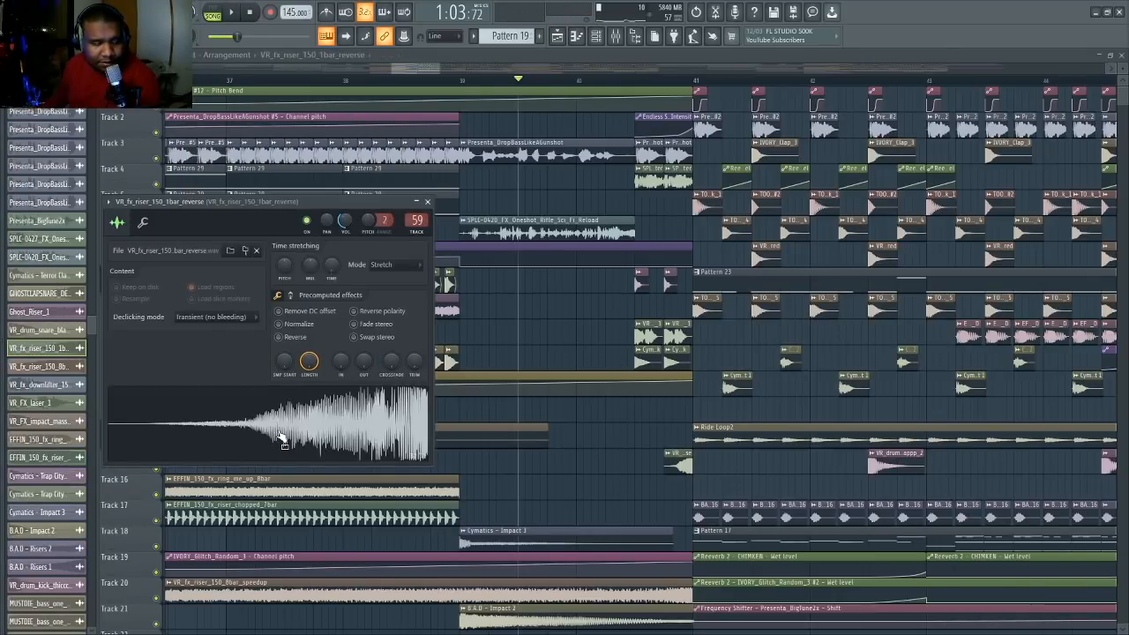
{"action": "left_click", "coordinate": [282, 437]}
- Preview the SPLC-0420_FX_Oneshot_Rifle_Sci_Fi_Reload sample on track 6, and briefly check the Presenta_DropBassLikeAGunshot clip just before bar 41
{"action": "double_click", "coordinate": [545, 220]}
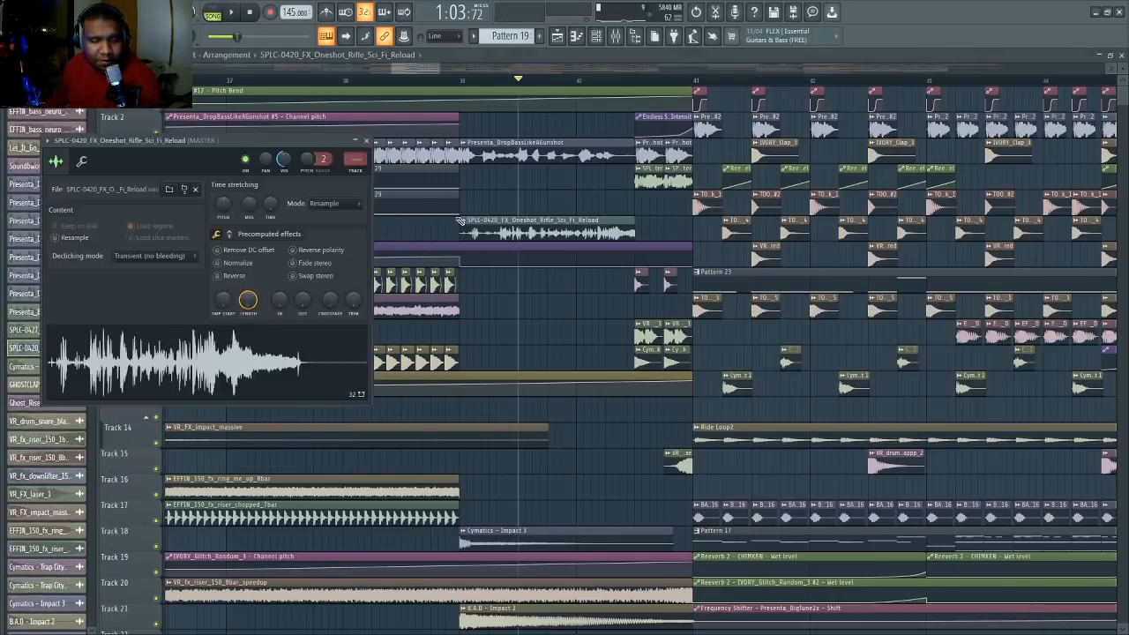
{"action": "left_click_drag", "start_coordinate": [118, 142], "coordinate": [414, 153]}
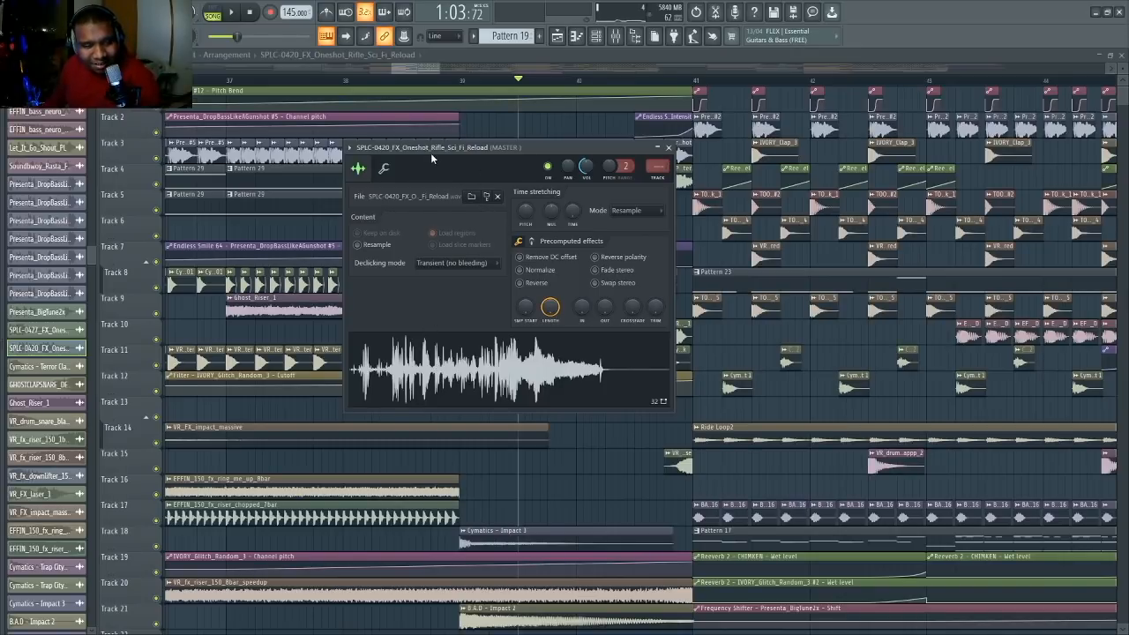
{"action": "left_click", "coordinate": [485, 378]}
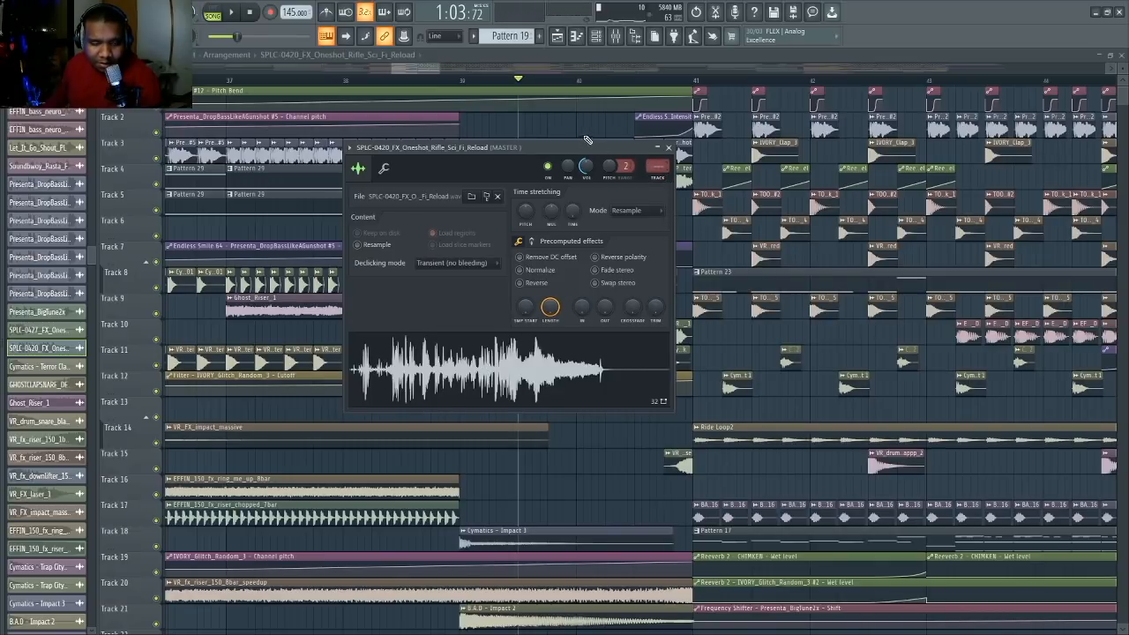
{"action": "key", "text": "Escape"}
{"action": "left_click", "coordinate": [648, 145]}
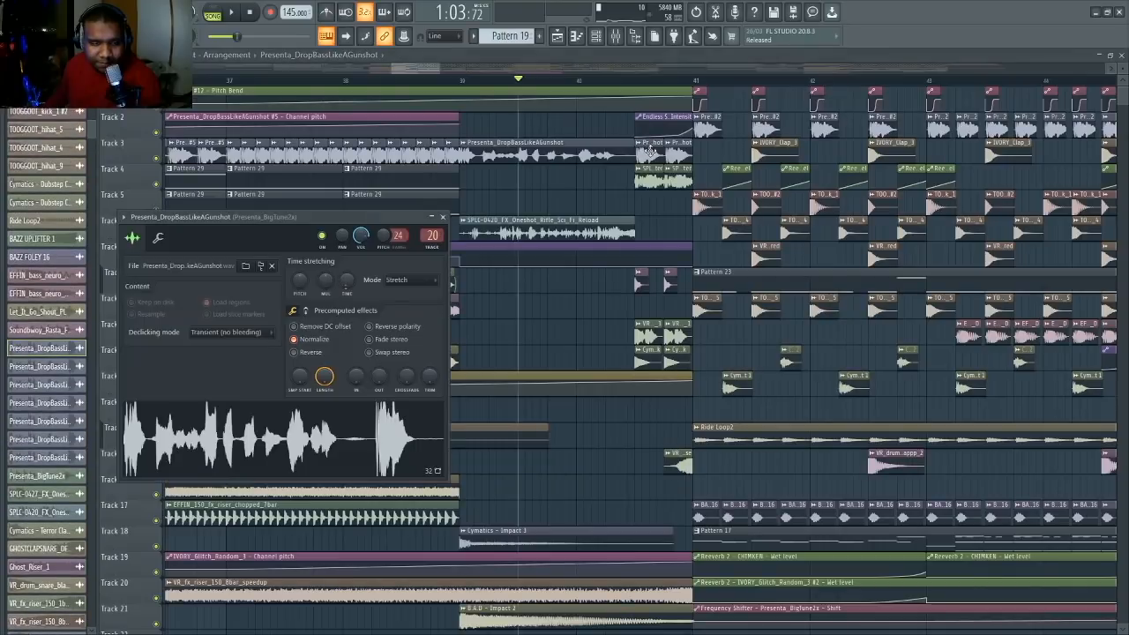
{"action": "key", "text": "Escape"}
- Look over the build-up's clips and automation between bars 33 and 41 across all playlist tracks
{"action": "scroll", "coordinate": [477, 384], "scroll_direction": "down", "scroll_amount": 5}
{"action": "left_click_drag", "start_coordinate": [487, 400], "coordinate": [484, 303]}
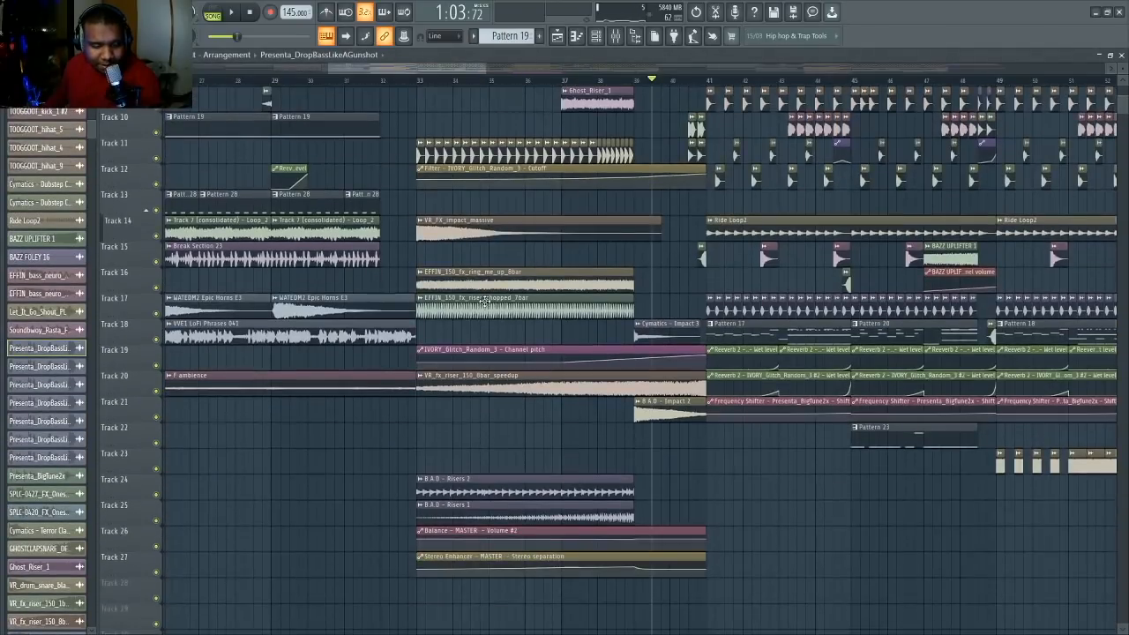
{"action": "scroll", "coordinate": [490, 353], "scroll_direction": "down", "scroll_amount": 2}
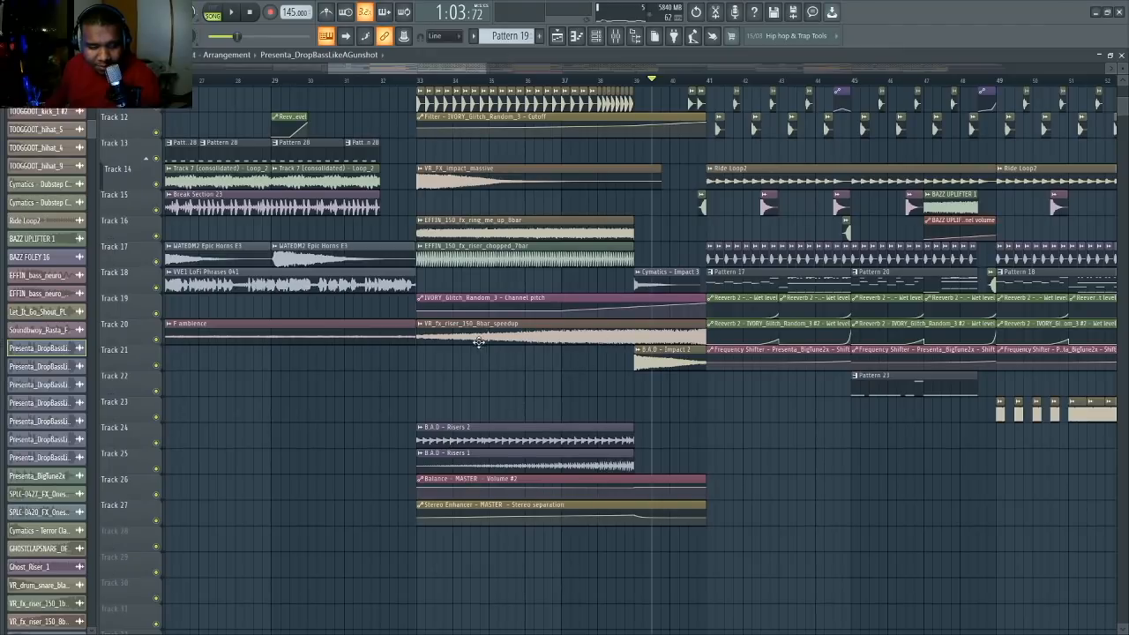
{"action": "scroll", "coordinate": [457, 263], "scroll_direction": "up", "scroll_amount": 10}
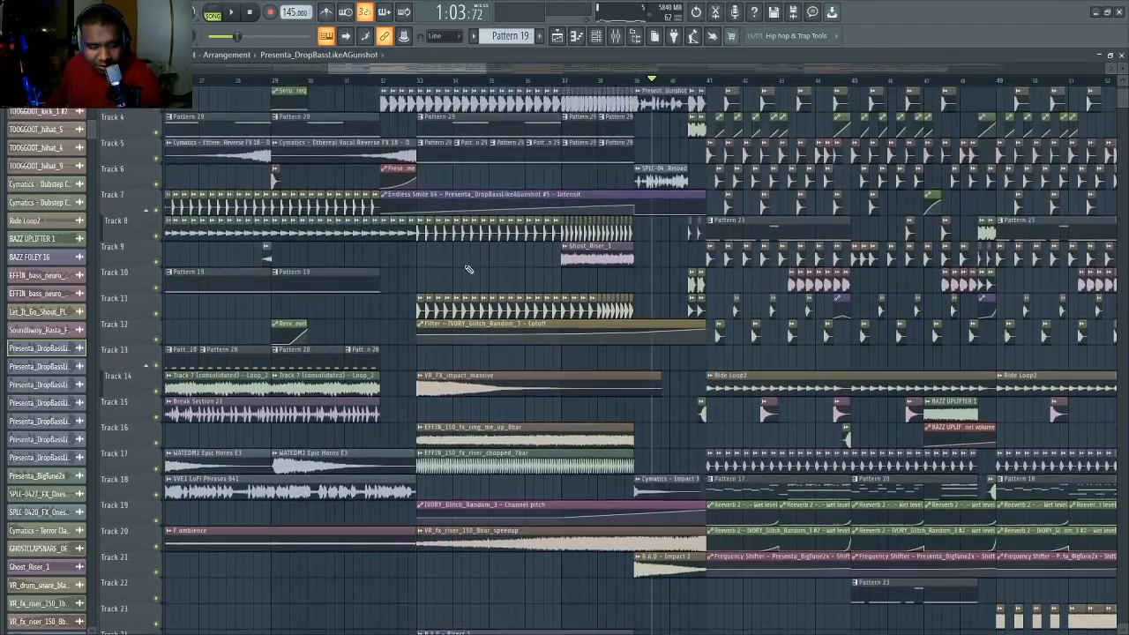
{"action": "scroll", "coordinate": [348, 79], "scroll_direction": "down", "scroll_amount": 3}
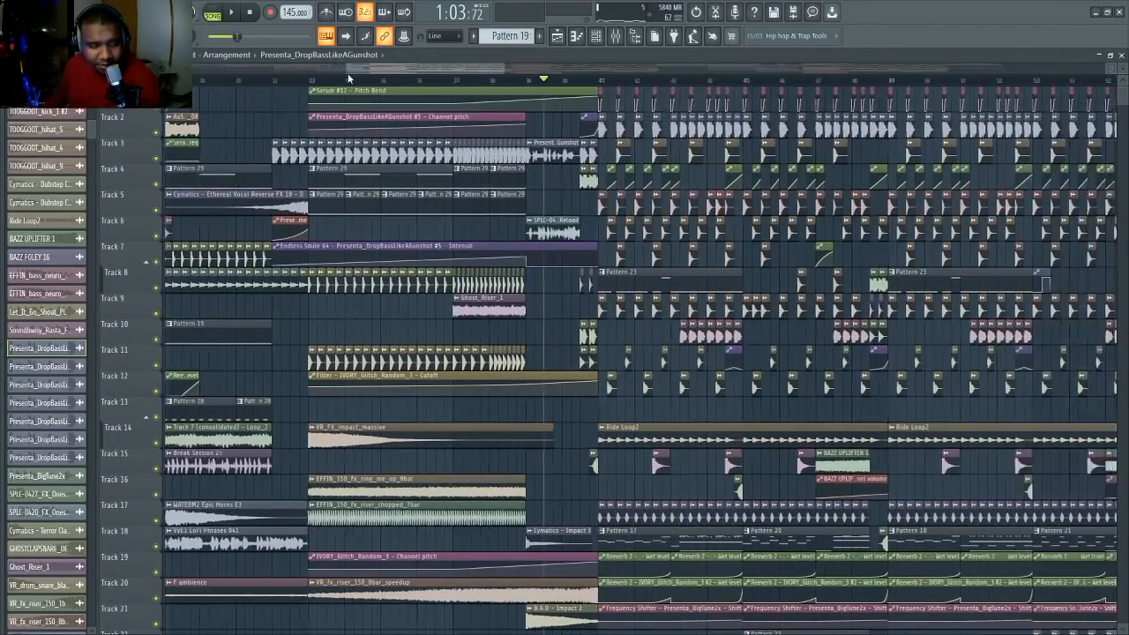
{"action": "scroll", "coordinate": [349, 83], "scroll_direction": "up", "scroll_amount": 3}
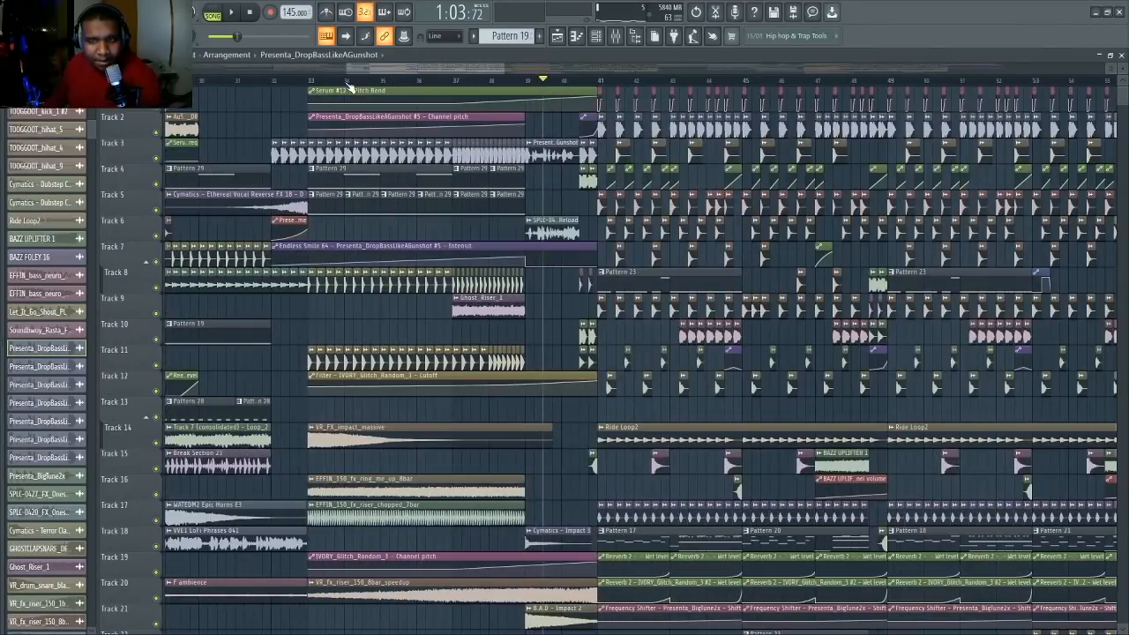
{"action": "scroll", "coordinate": [353, 87], "scroll_direction": "down", "scroll_amount": 3}
{"action": "scroll", "coordinate": [300, 85], "scroll_direction": "up", "scroll_amount": 3}
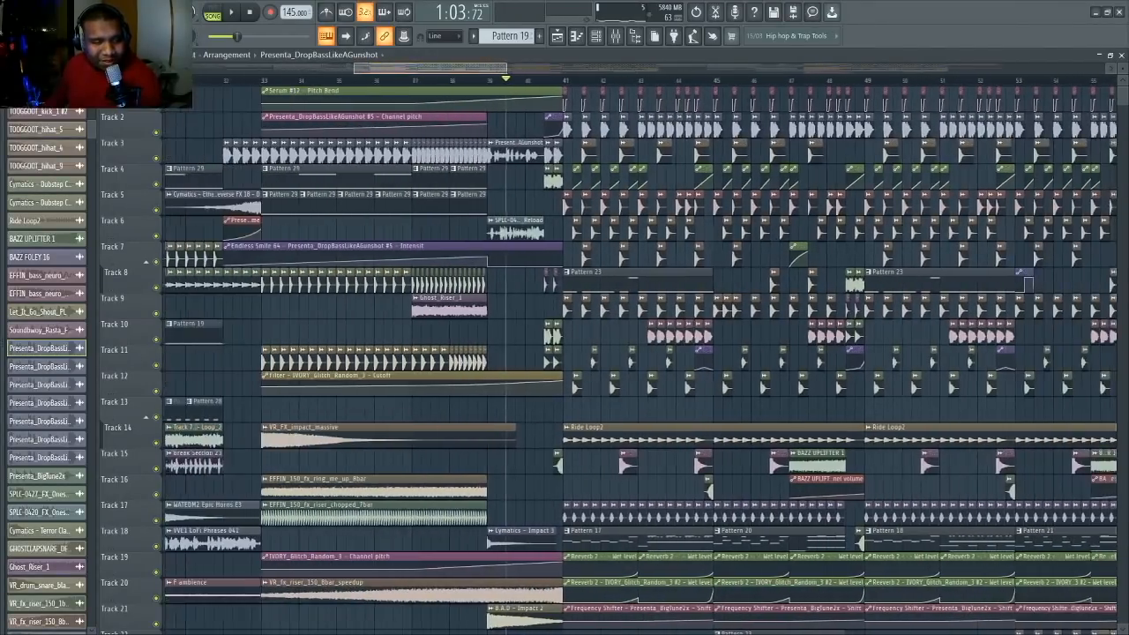
- Set the playback position to bar 33 and check the Endless Smile 64 master Intensity automation clip on track 2 before bar 41
{"action": "left_click", "coordinate": [264, 79]}
{"action": "scroll", "coordinate": [503, 78], "scroll_direction": "up", "scroll_amount": 3}
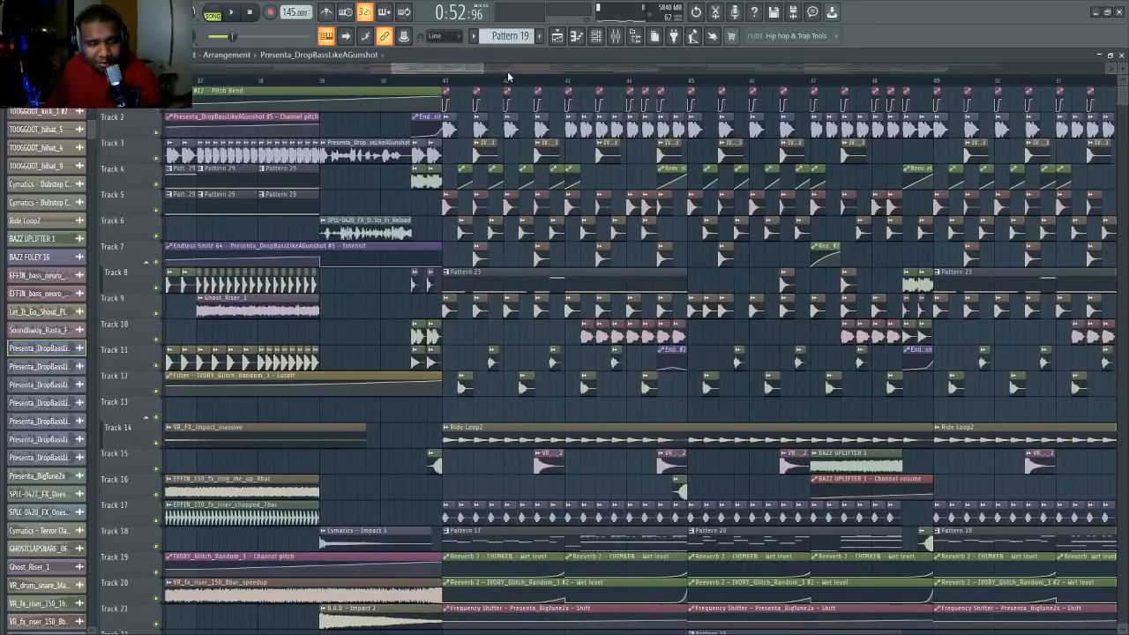
{"action": "double_click", "coordinate": [426, 117]}
{"action": "key", "text": "Escape"}
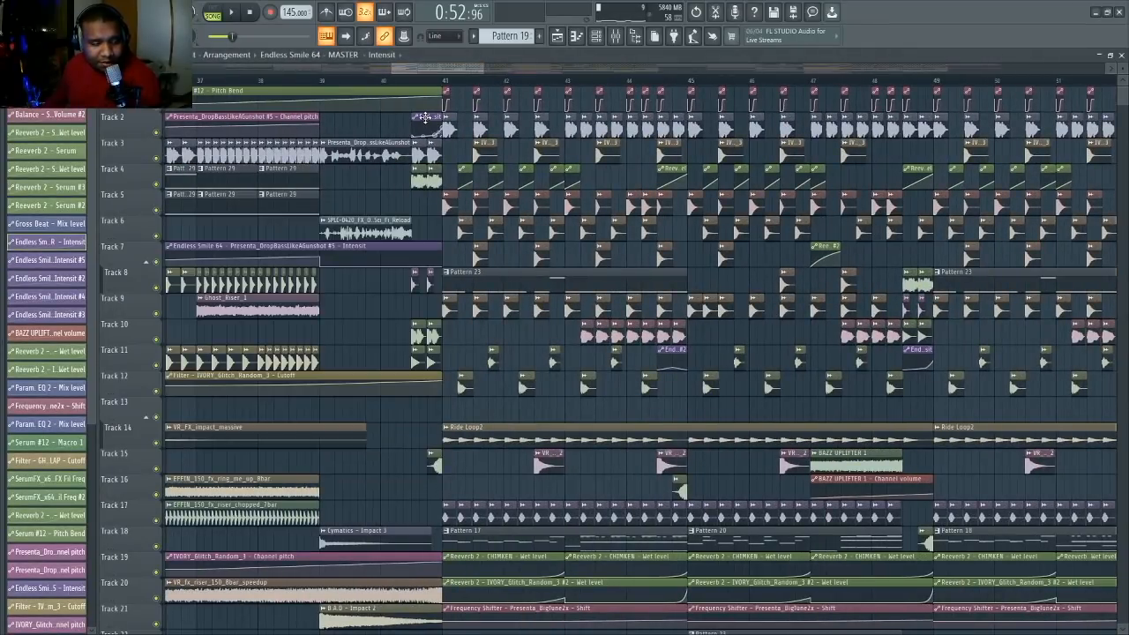
- Open Endless Smile 64 on the master mixer track and try its Intensity knob
{"action": "left_click", "coordinate": [616, 37]}
{"action": "left_click", "coordinate": [25, 126]}
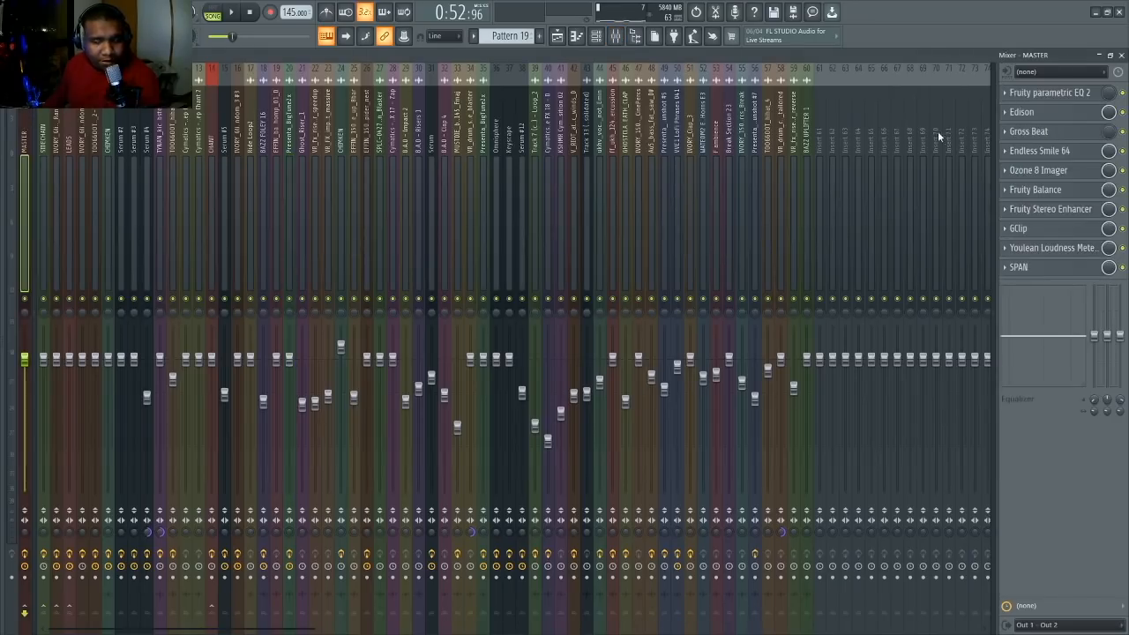
{"action": "left_click", "coordinate": [1028, 154]}
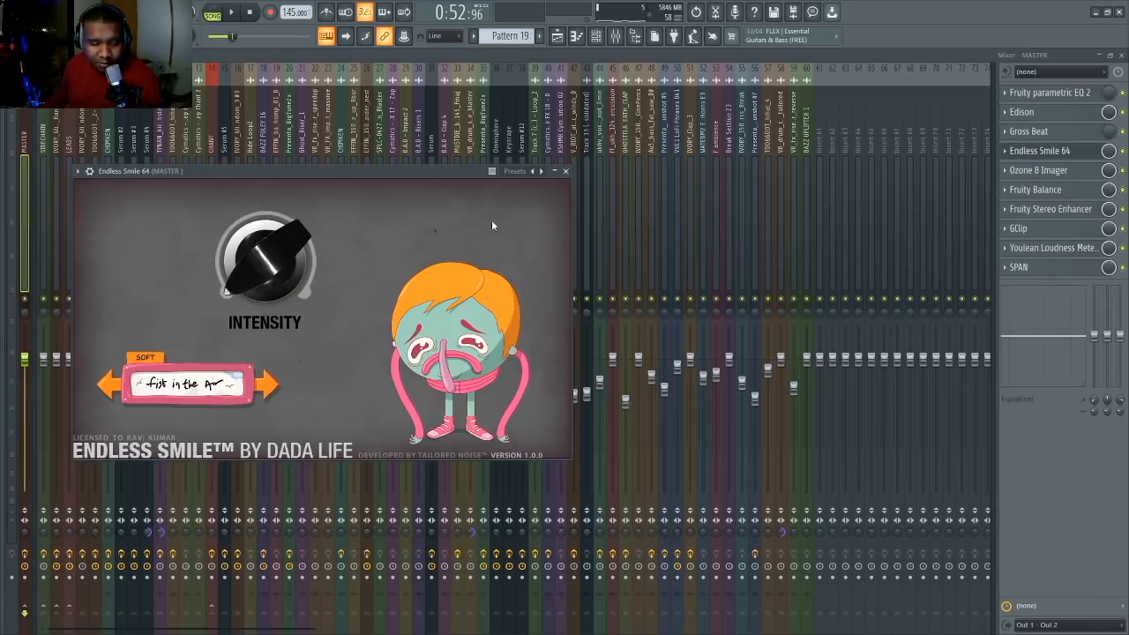
{"action": "left_click_drag", "start_coordinate": [285, 269], "coordinate": [285, 328]}
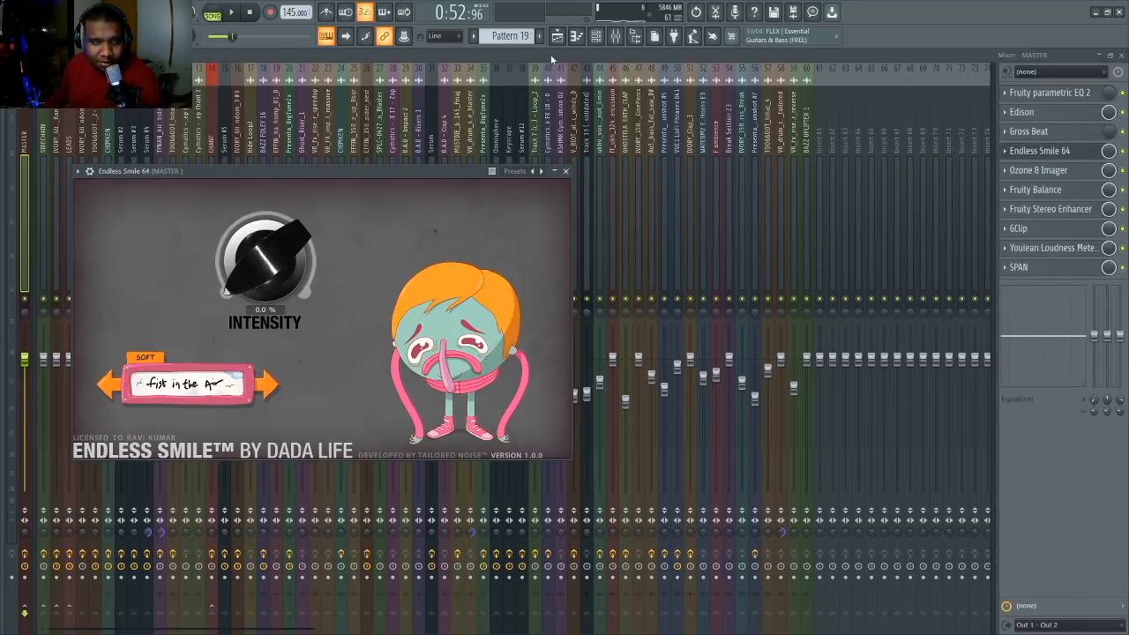
- Move the playback position slightly past bar 33, audition the build-up with the master's Endless Smile 64 open, and return to the playlist
{"action": "left_click", "coordinate": [558, 35]}
{"action": "left_click", "coordinate": [615, 35]}
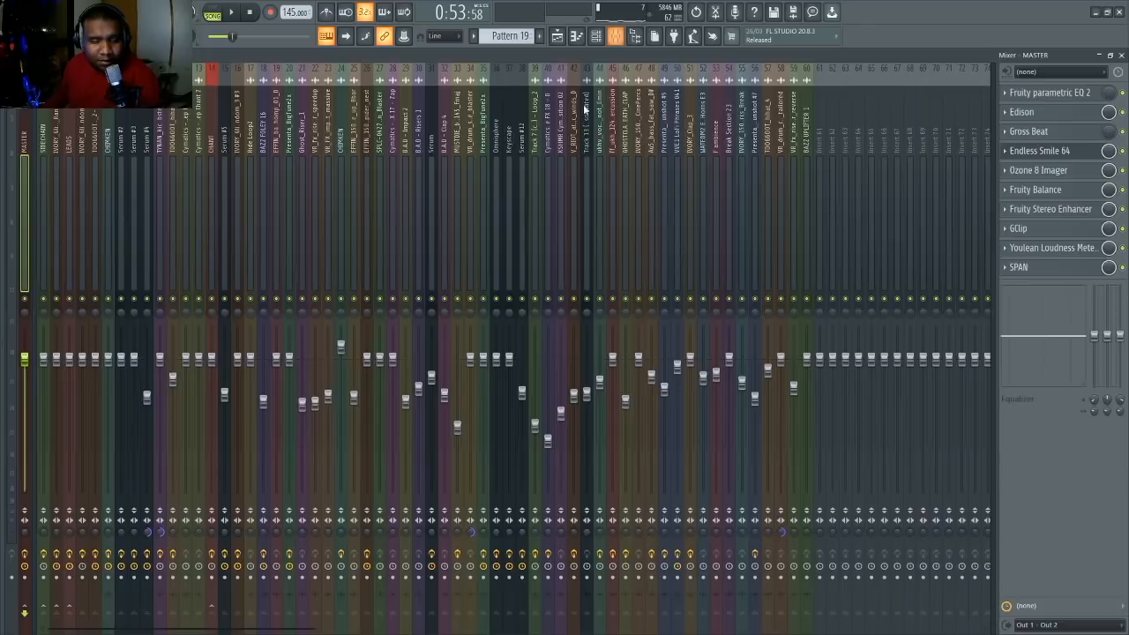
{"action": "left_click", "coordinate": [1002, 150]}
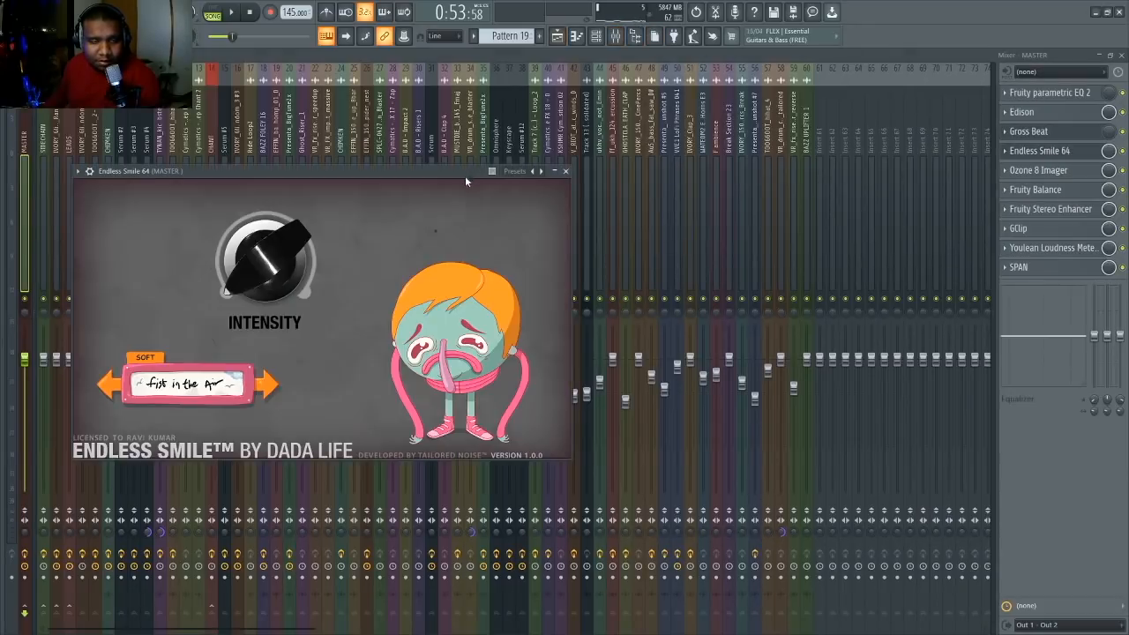
{"action": "left_click_drag", "start_coordinate": [465, 176], "coordinate": [544, 170]}
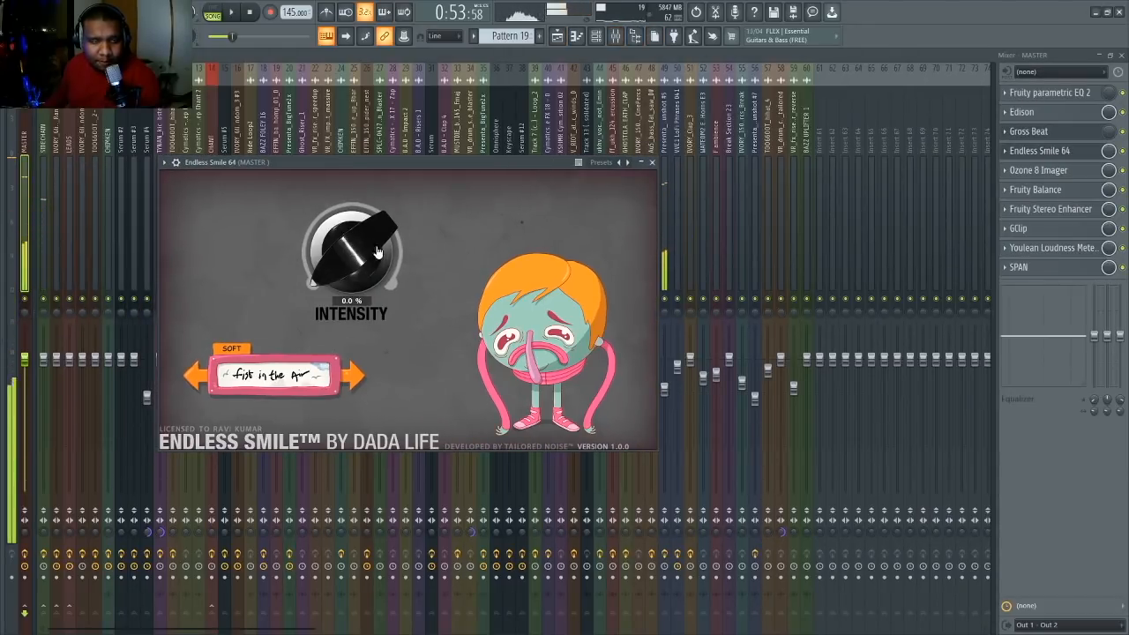
{"action": "key", "text": "space"}
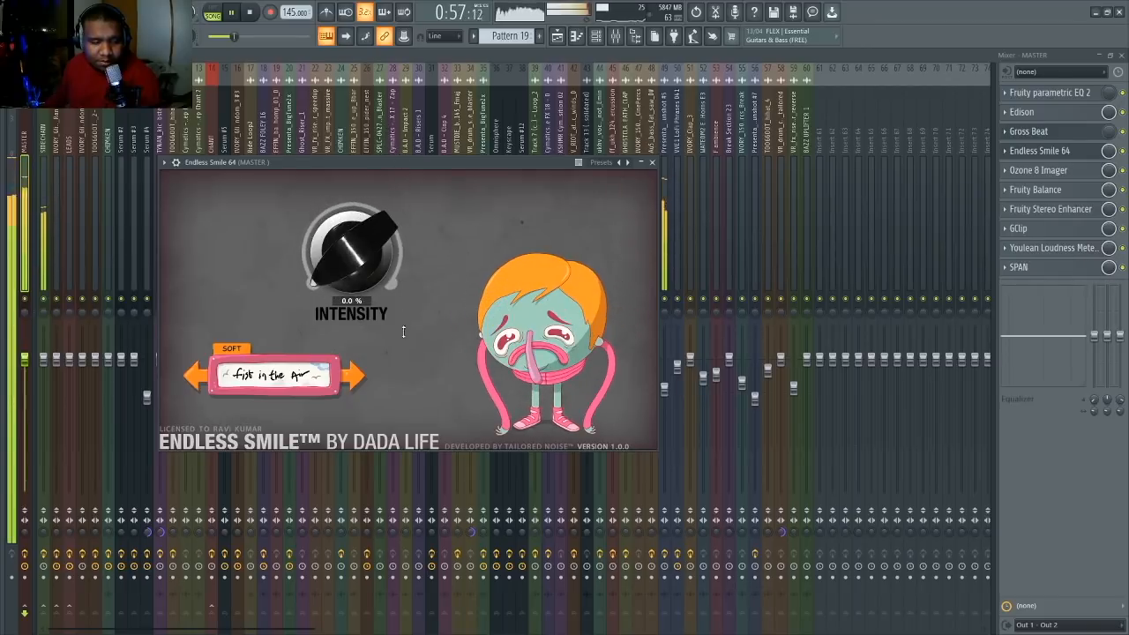
{"action": "key", "text": "space"}
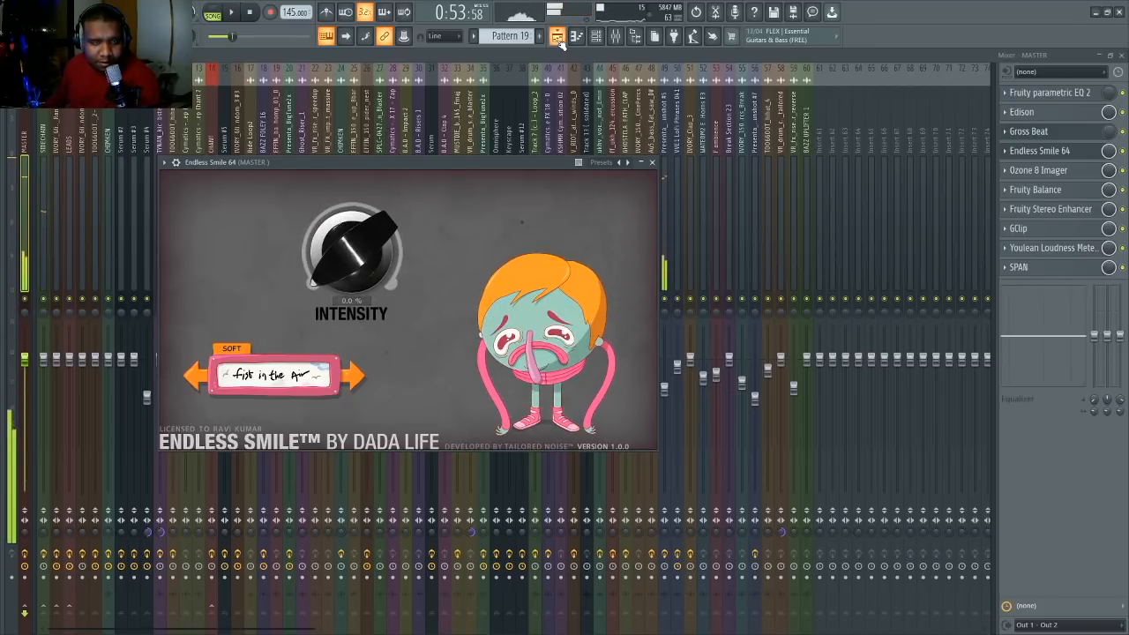
{"action": "left_click", "coordinate": [557, 36]}
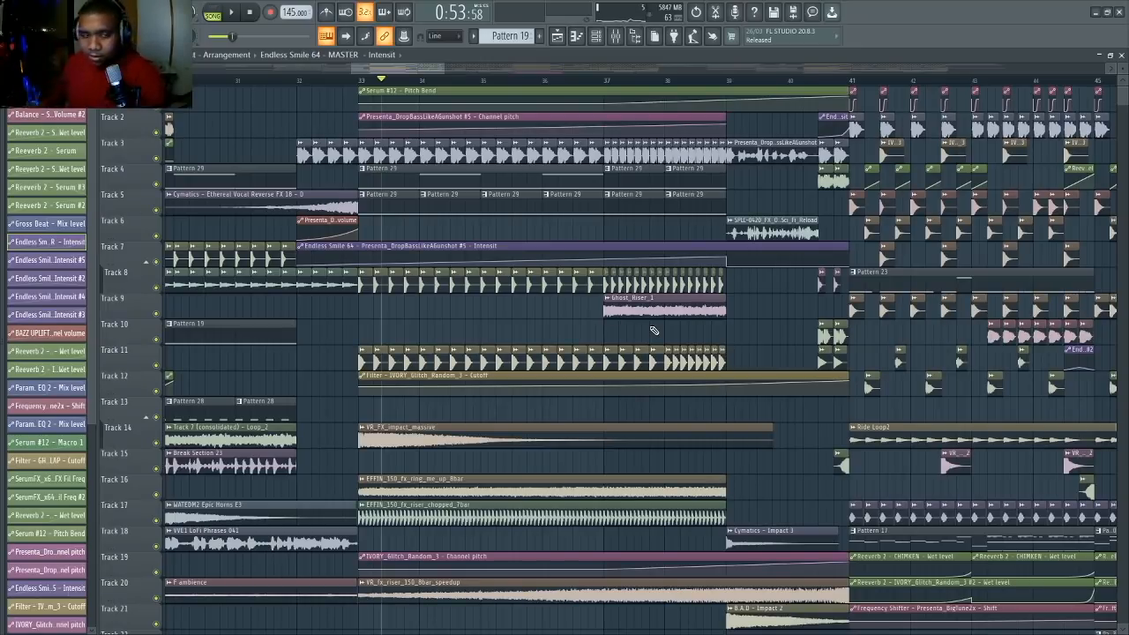
- Move the playback position to the start of the drop at bar 41 and select the time range from bar 41 to 45
{"action": "left_click_drag", "start_coordinate": [443, 69], "coordinate": [495, 69]}
{"action": "scroll", "coordinate": [496, 106], "scroll_direction": "down", "scroll_amount": 8}
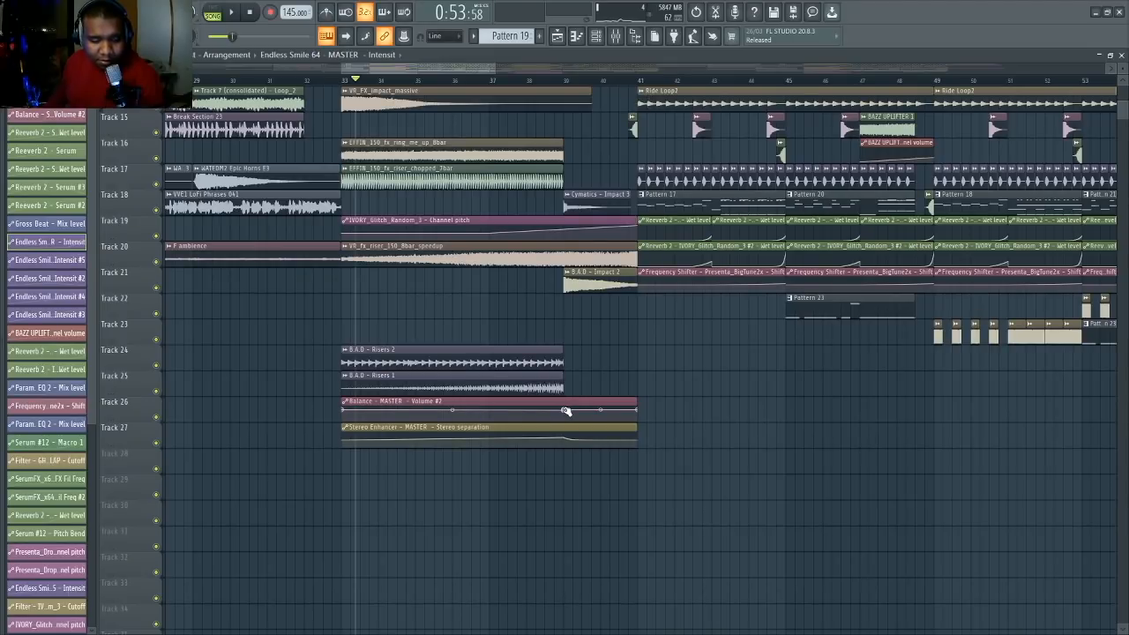
{"action": "scroll", "coordinate": [608, 188], "scroll_direction": "up", "scroll_amount": 8}
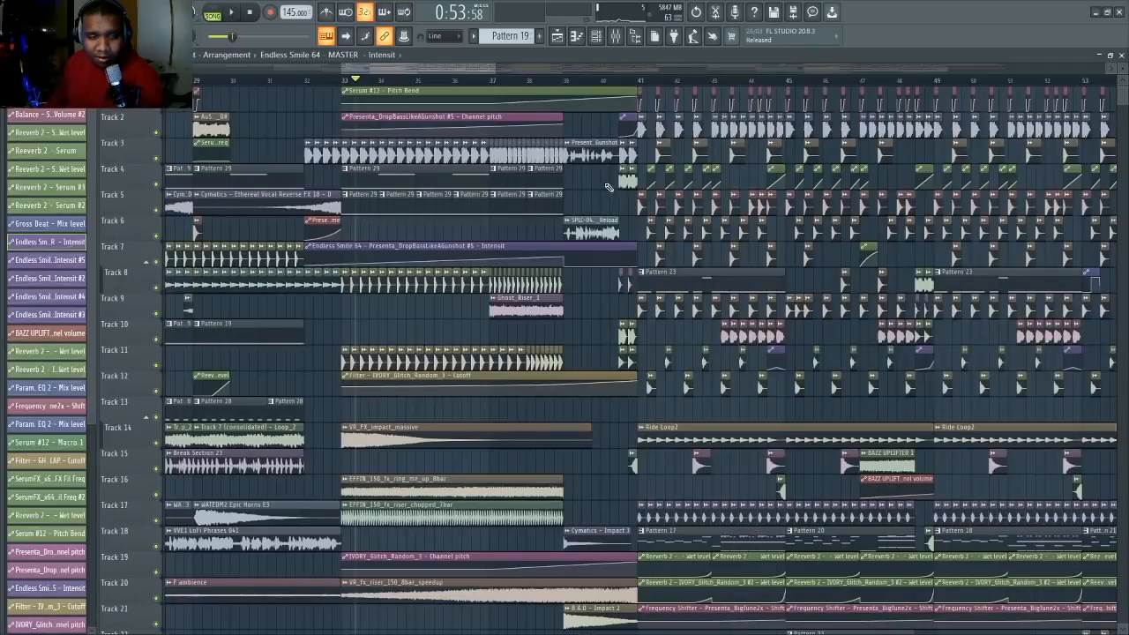
{"action": "scroll", "coordinate": [608, 187], "scroll_direction": "right", "scroll_amount": 3}
{"action": "scroll", "coordinate": [386, 91], "scroll_direction": "up", "scroll_amount": 3}
{"action": "left_click", "coordinate": [366, 82]}
{"action": "scroll", "coordinate": [370, 85], "scroll_direction": "up", "scroll_amount": 1}
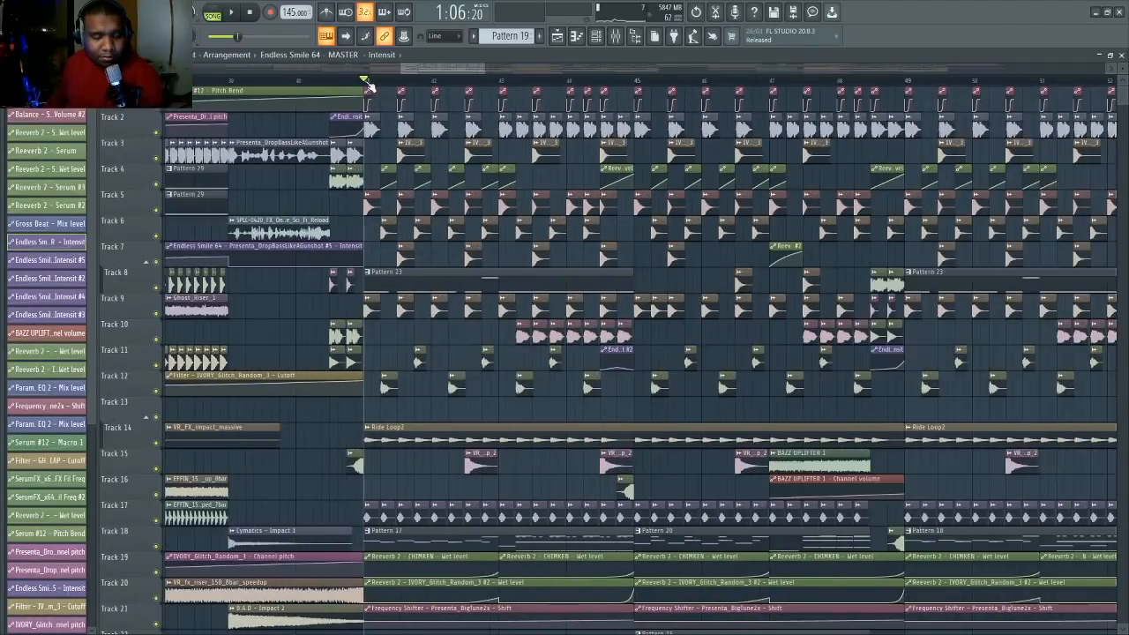
{"action": "left_click_drag", "start_coordinate": [368, 85], "coordinate": [635, 85]}
{"action": "key", "text": "ctrl+d"}
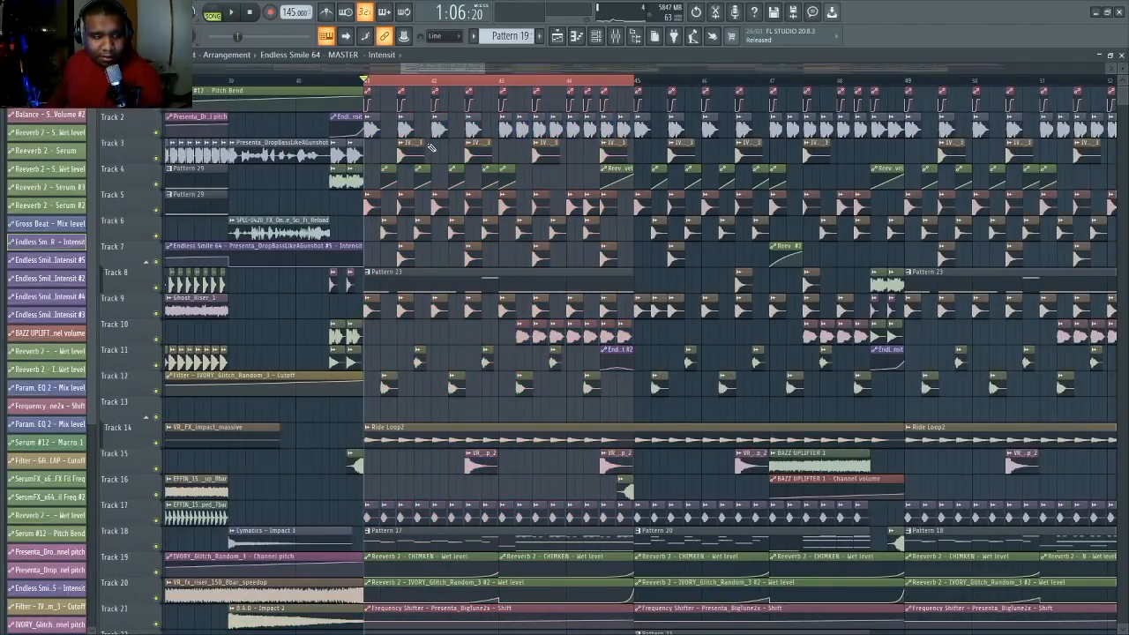
- Mute playlist tracks 2, 8, 10 and 18, and audition the drums in the selected first four bars of the drop
{"action": "scroll", "coordinate": [441, 148], "scroll_direction": "down", "scroll_amount": 4}
{"action": "scroll", "coordinate": [481, 152], "scroll_direction": "up", "scroll_amount": 4}
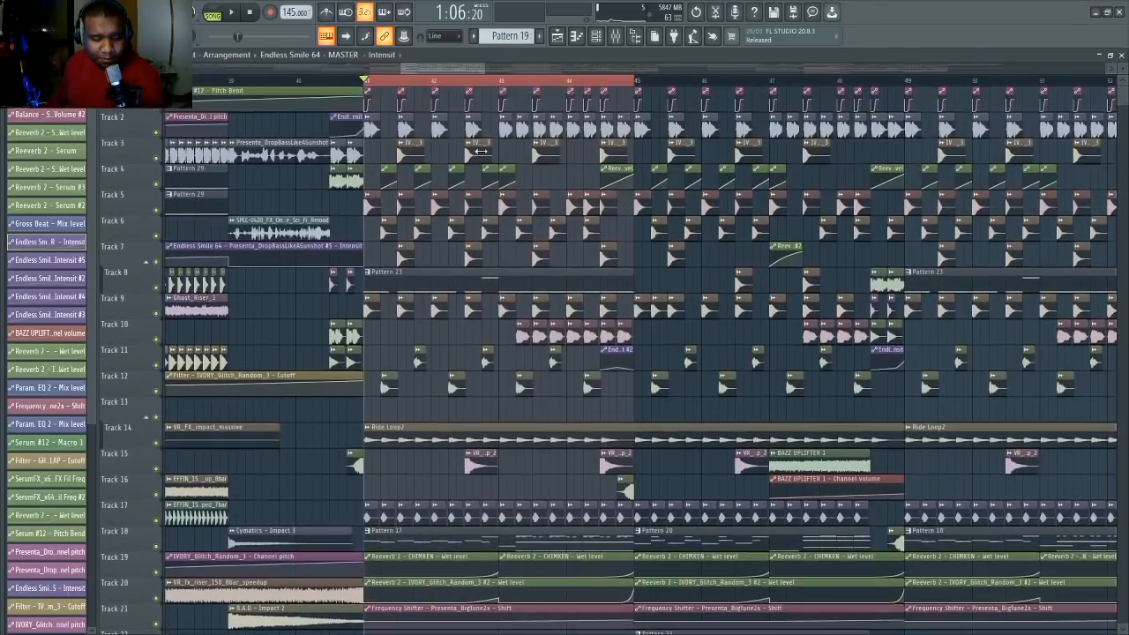
{"action": "scroll", "coordinate": [335, 148], "scroll_direction": "down", "scroll_amount": 3}
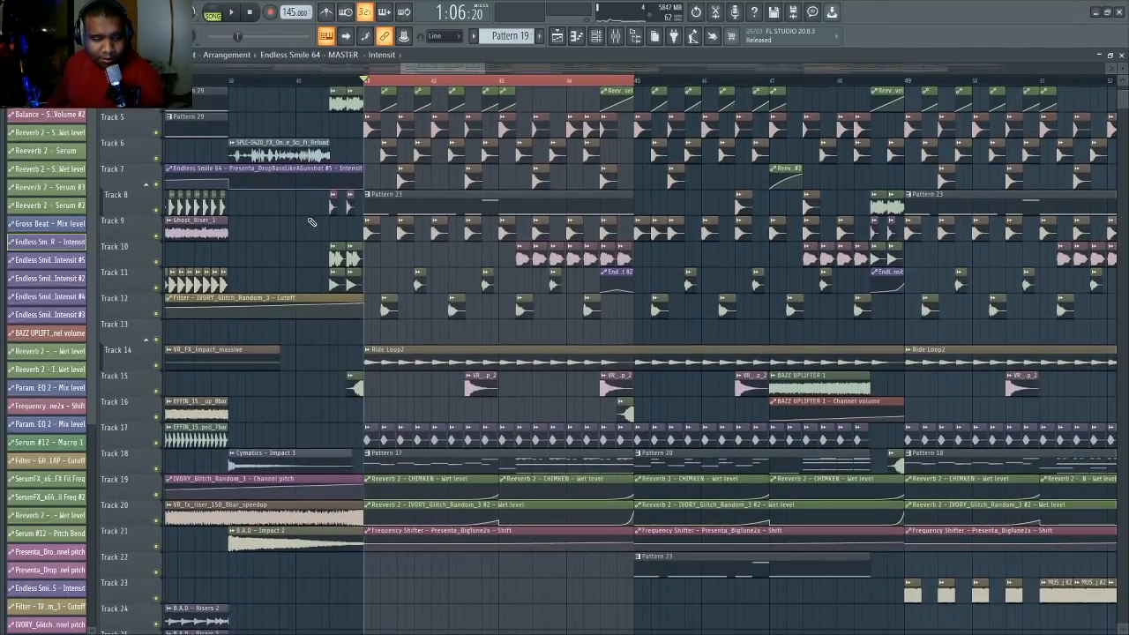
{"action": "scroll", "coordinate": [257, 128], "scroll_direction": "up", "scroll_amount": 3}
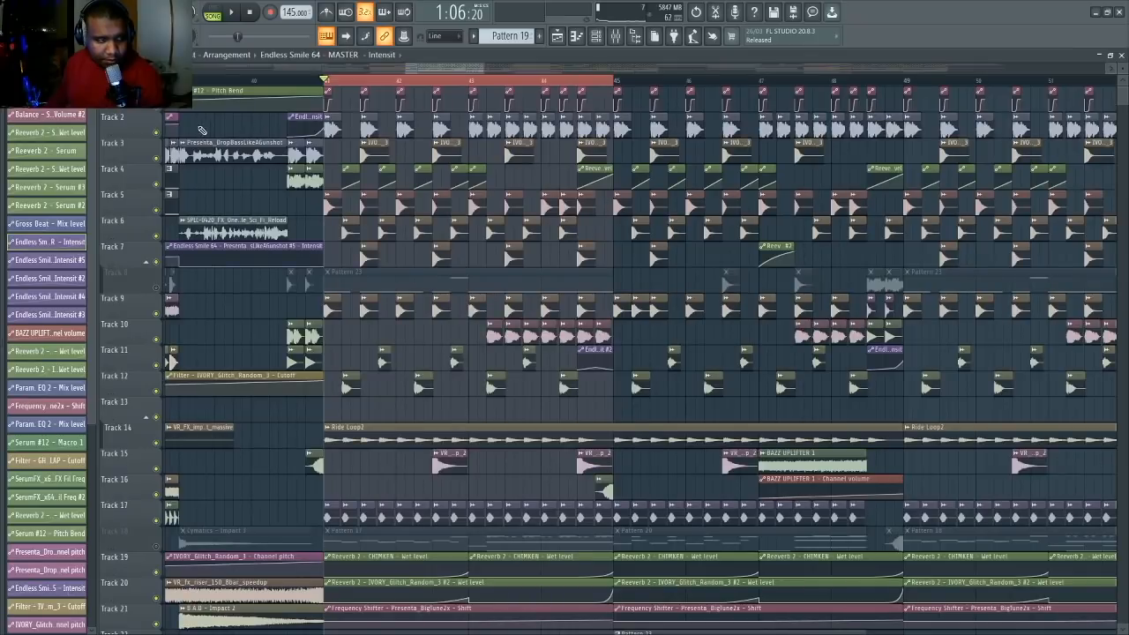
{"action": "left_click", "coordinate": [157, 133]}
{"action": "left_click", "coordinate": [157, 342]}
{"action": "key", "text": "space"}
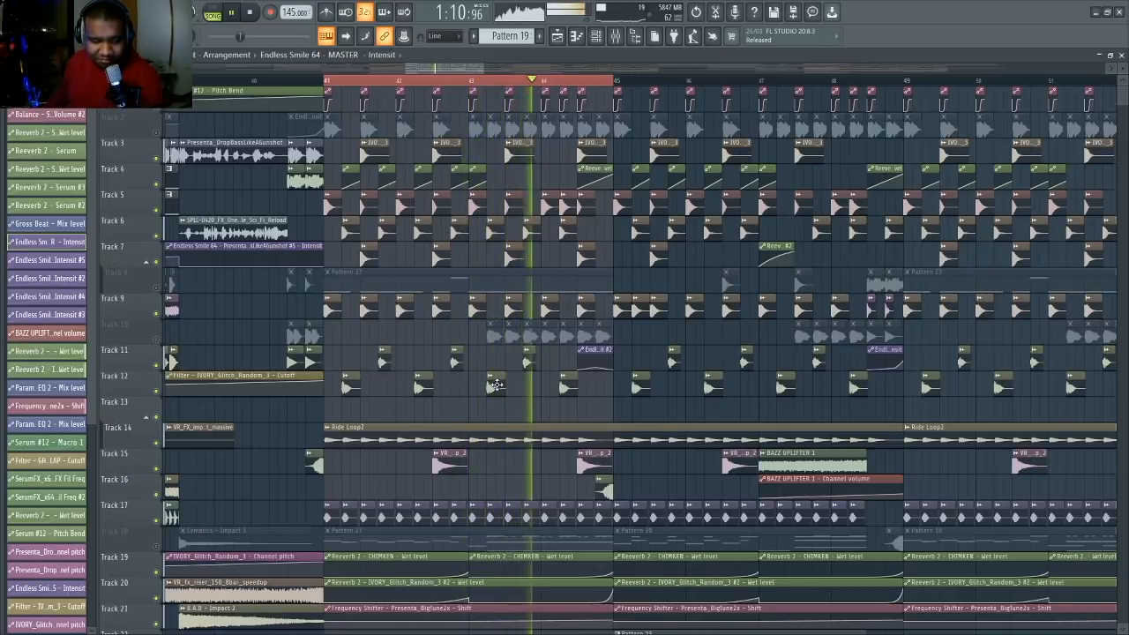
{"action": "key", "text": "space"}
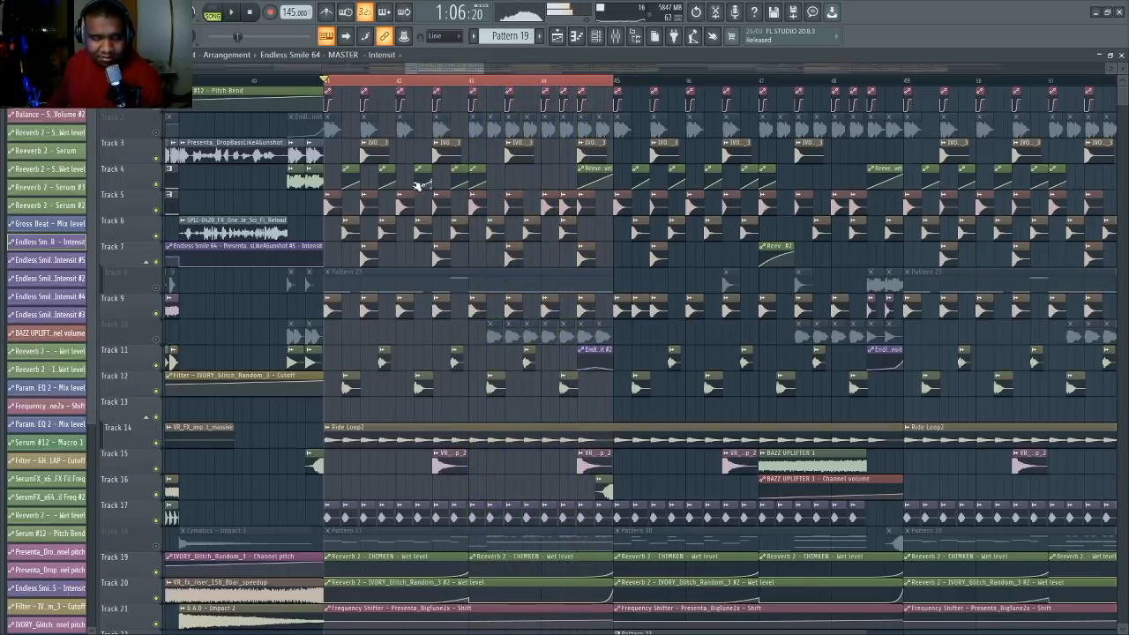
- Open the IVORY_Clap_3 sample from playlist track 3, view the effects on its mixer track, and return to the playlist
{"action": "scroll", "coordinate": [380, 84], "scroll_direction": "up", "scroll_amount": 3}
{"action": "scroll", "coordinate": [400, 89], "scroll_direction": "up", "scroll_amount": 2}
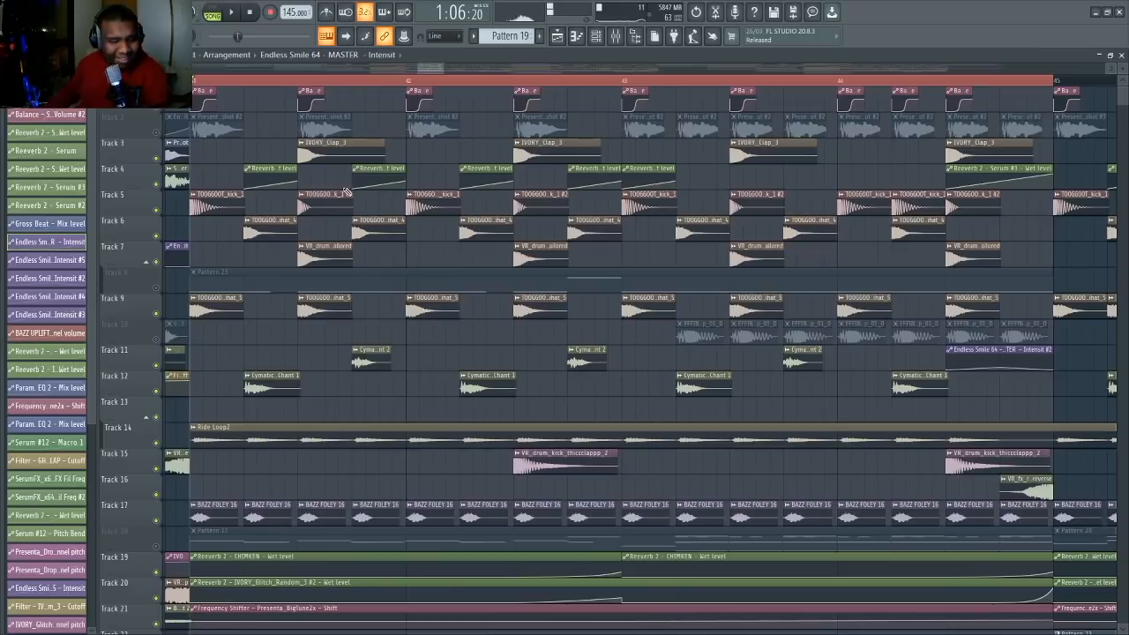
{"action": "double_click", "coordinate": [322, 142]}
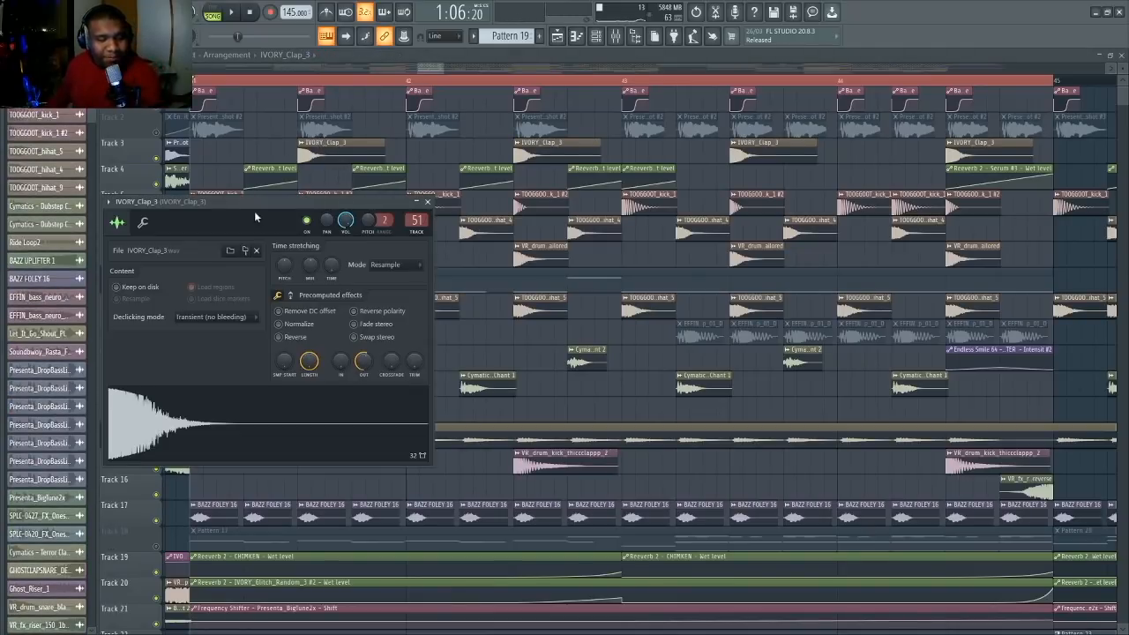
{"action": "left_click_drag", "start_coordinate": [256, 208], "coordinate": [647, 145]}
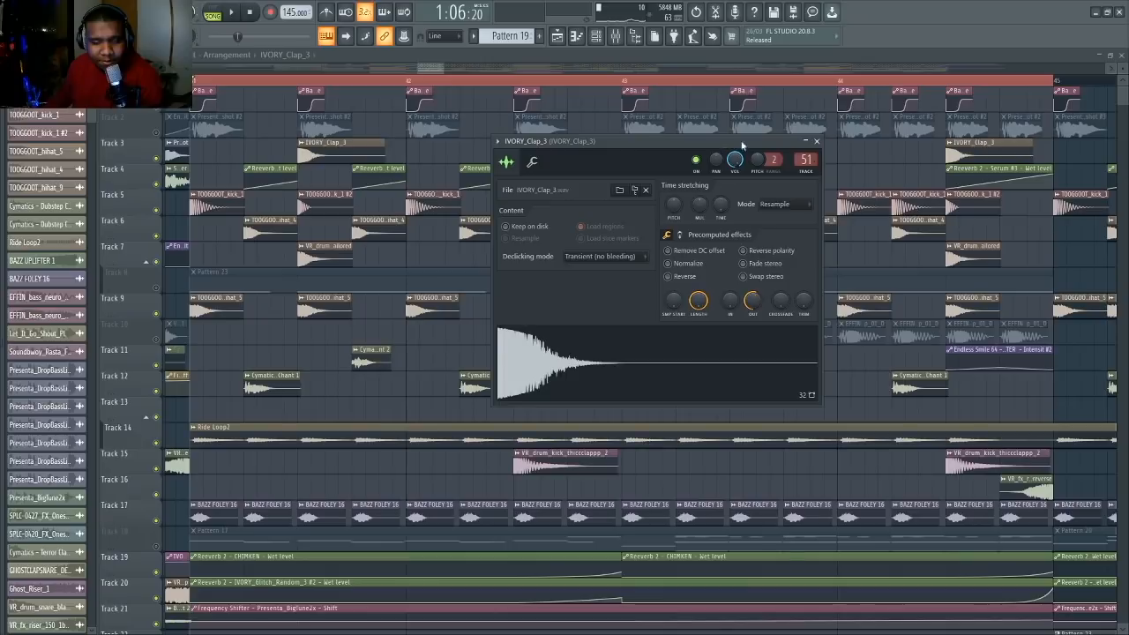
{"action": "left_click", "coordinate": [805, 159]}
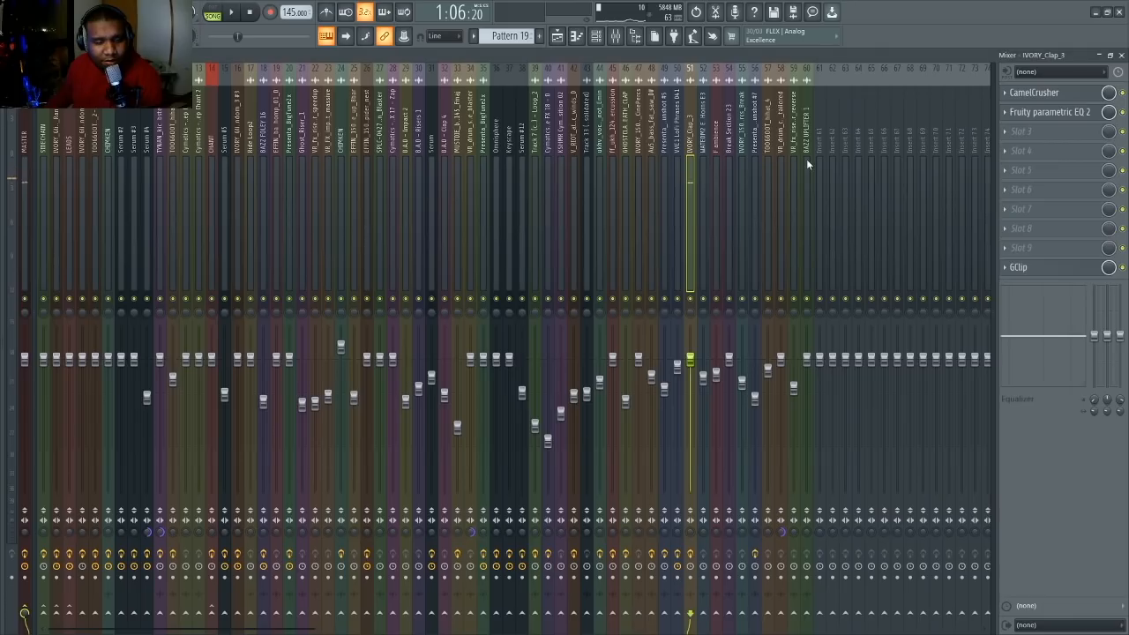
{"action": "left_click", "coordinate": [1011, 102]}
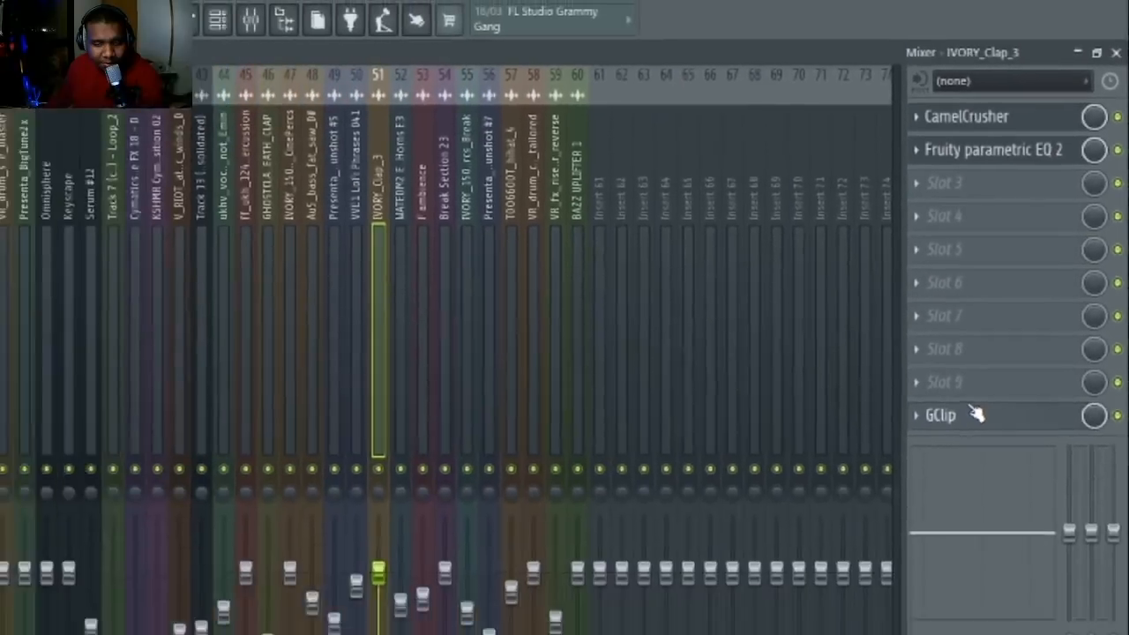
{"action": "left_click", "coordinate": [790, 469]}
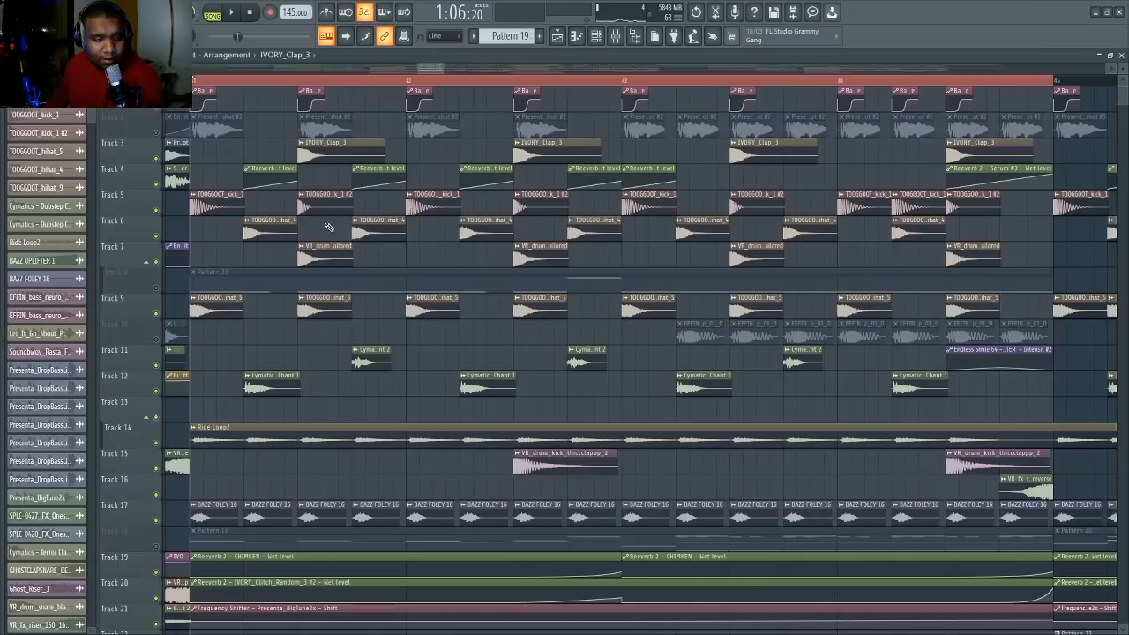
- Open the settings of the TOOGGOOT_kick_1 #2 sample on track 5 and close them again
{"action": "double_click", "coordinate": [332, 215]}
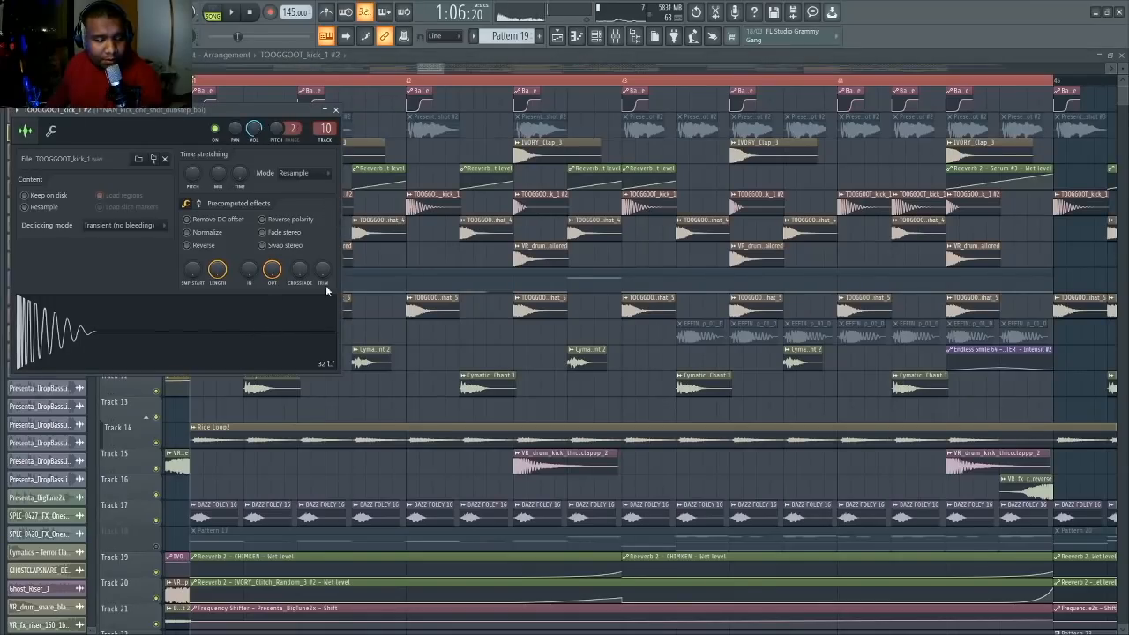
{"action": "key", "text": "Escape"}
{"action": "left_click", "coordinate": [217, 208]}
{"action": "double_click", "coordinate": [337, 208]}
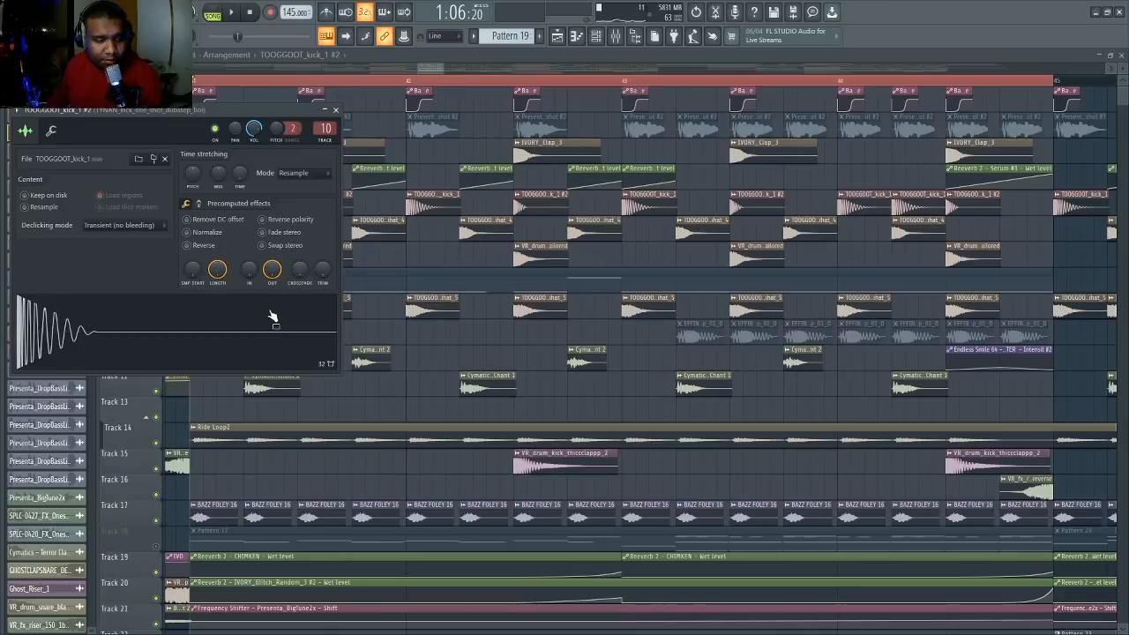
{"action": "key", "text": "Escape"}
- View the VR_drum_clap_tailored sample on track 7 and the TOOGGOOT_hihat_5 sample on track 9
{"action": "double_click", "coordinate": [324, 265]}
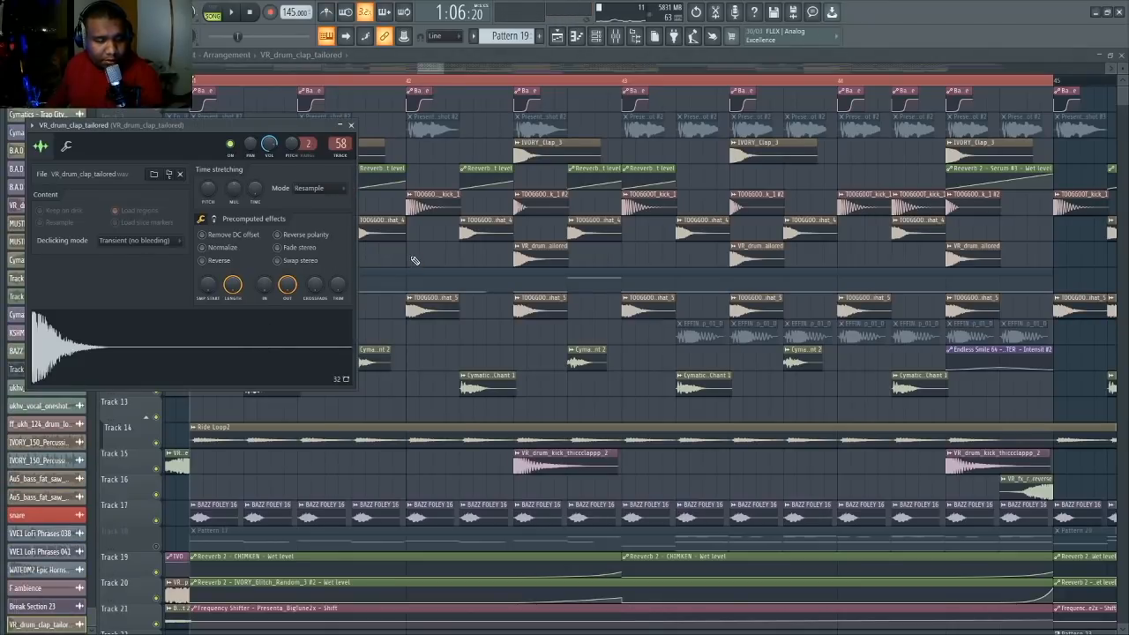
{"action": "key", "text": "Escape"}
{"action": "double_click", "coordinate": [308, 308]}
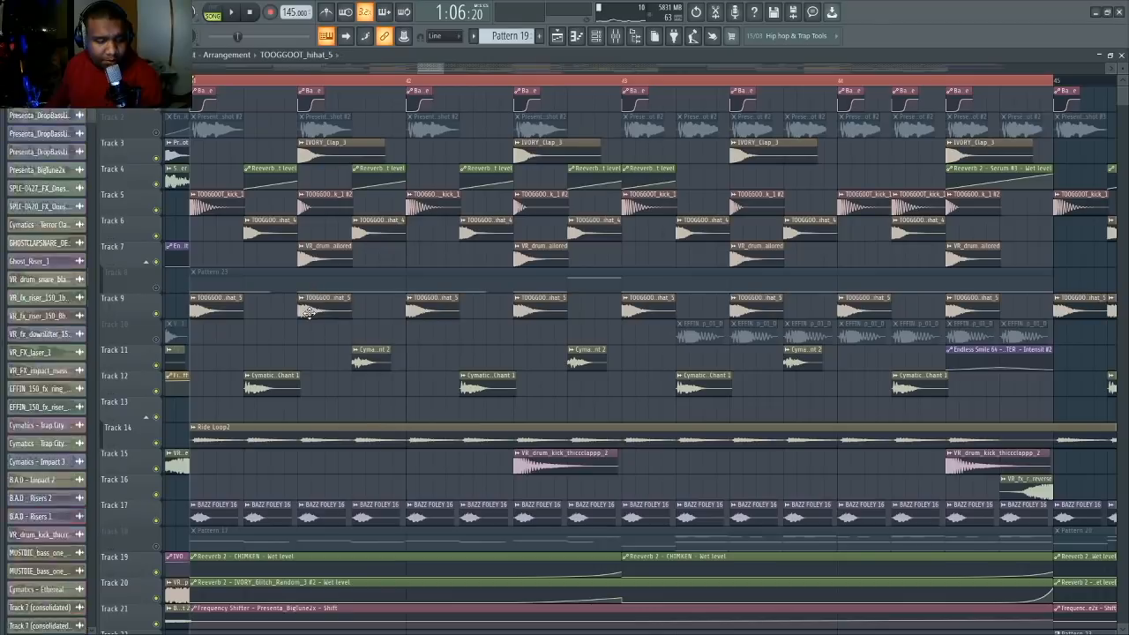
{"action": "key", "text": "Escape"}
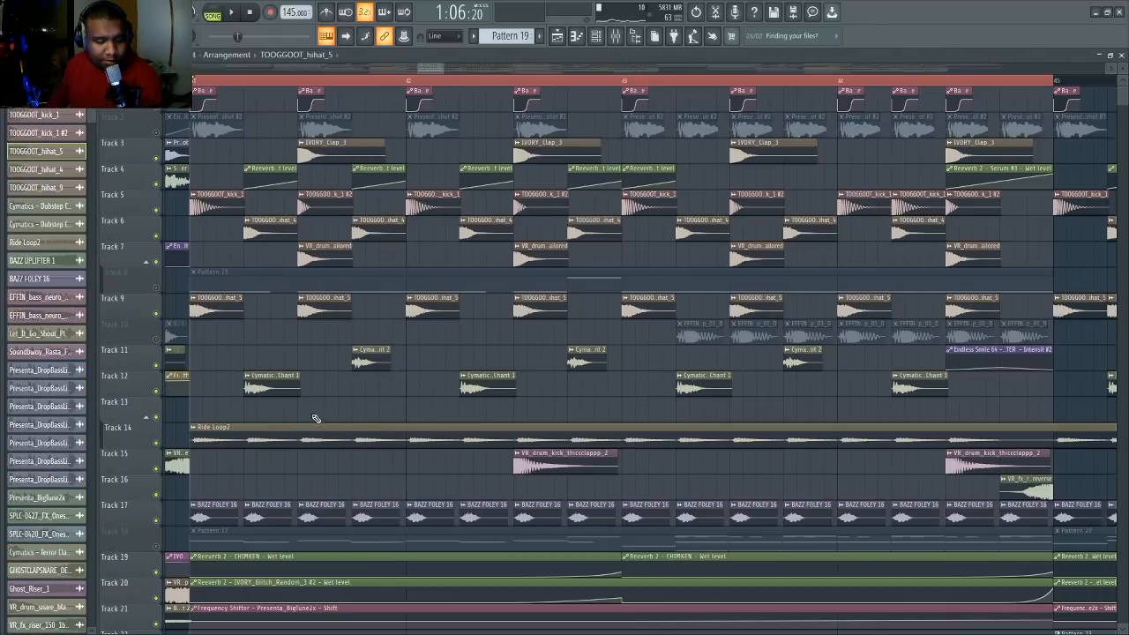
- View the Ride Loop2 sample on track 14 and the BAZZ FOLEY 16 sample on track 17
{"action": "double_click", "coordinate": [311, 427]}
{"action": "key", "text": "Escape"}
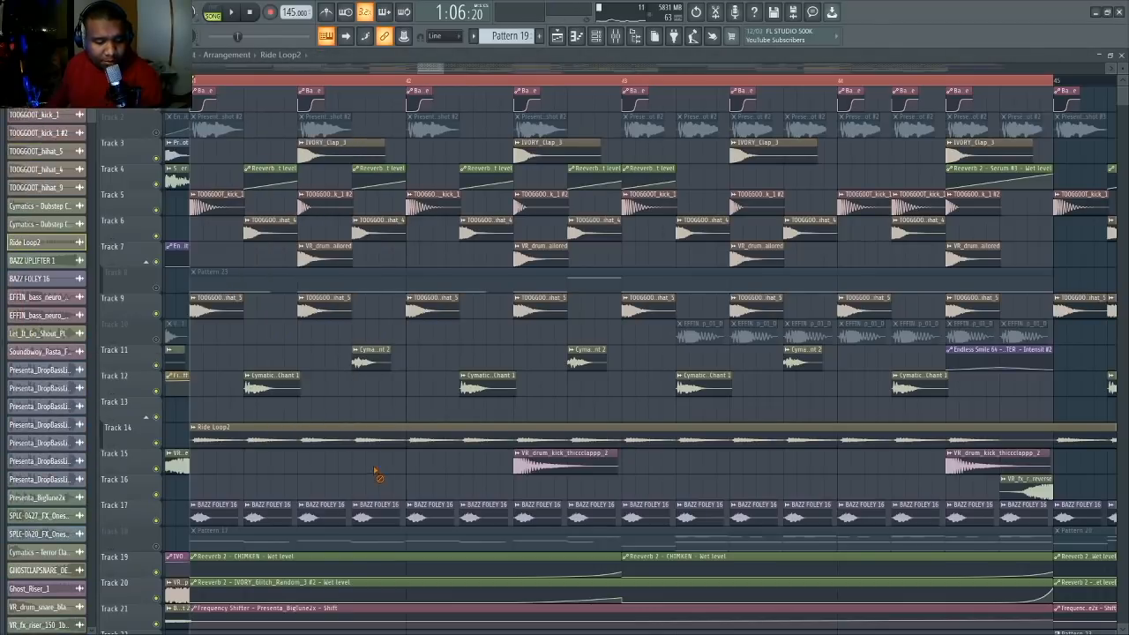
{"action": "double_click", "coordinate": [339, 505]}
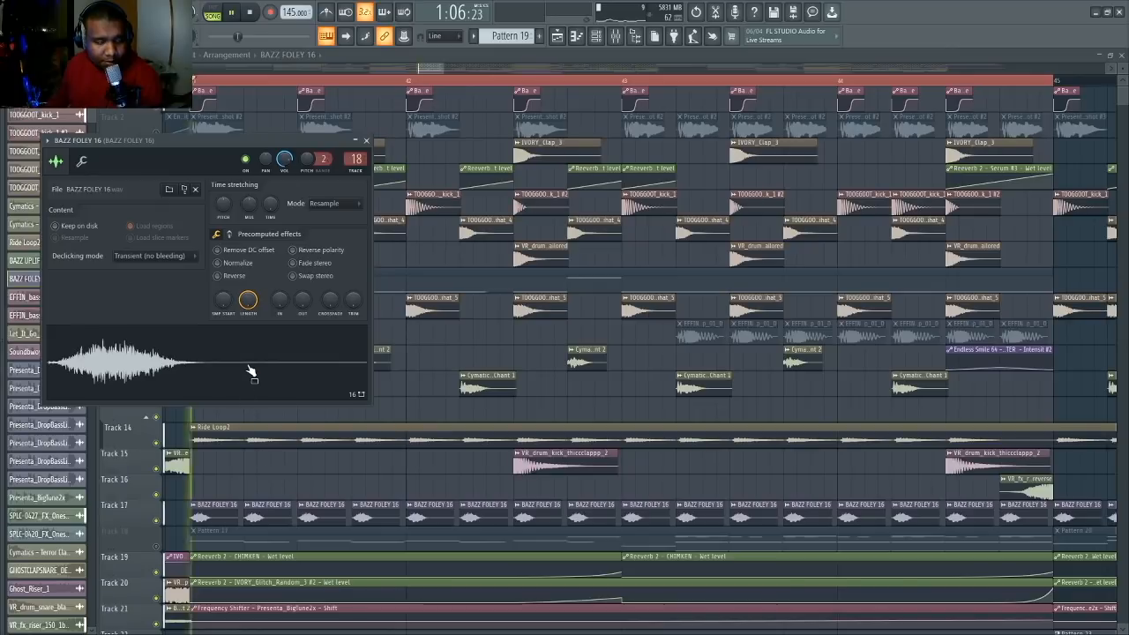
{"action": "key", "text": "Escape"}
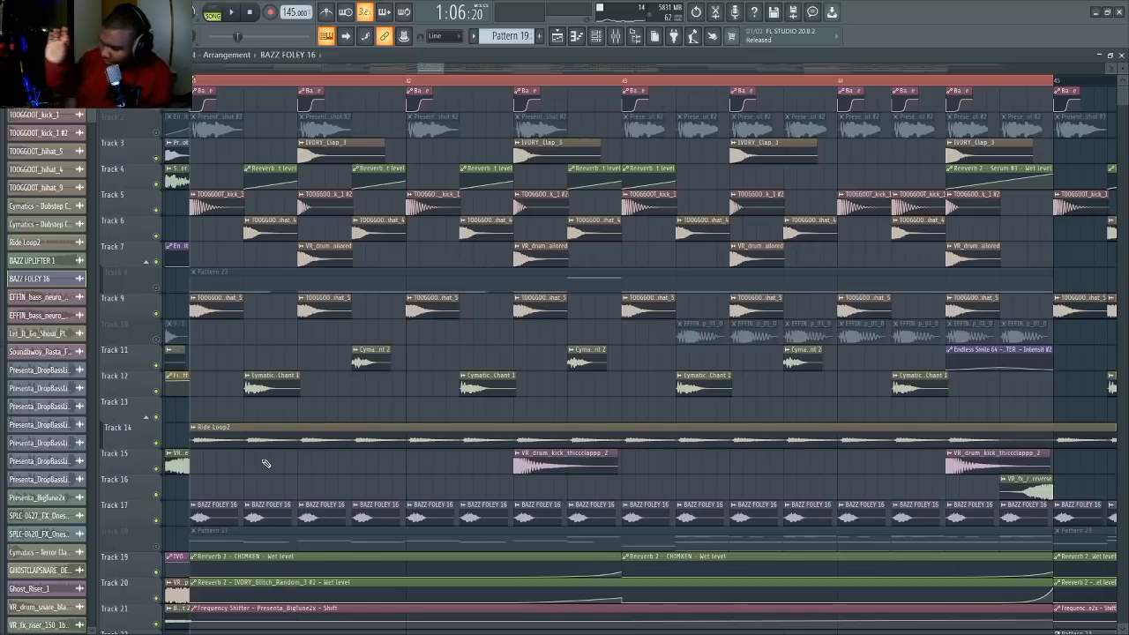
- View the Cymatics - Dubstep Chant 1 sample on track 12 and the Dubstep Chant 2 sample on track 11
{"action": "scroll", "coordinate": [287, 86], "scroll_direction": "down", "scroll_amount": 2}
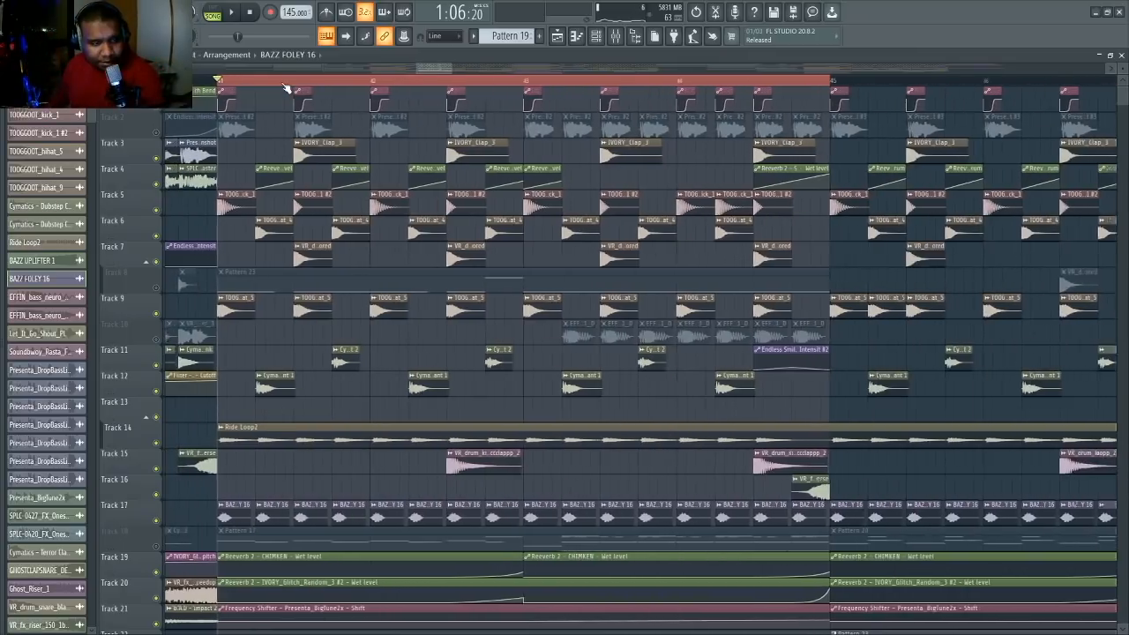
{"action": "scroll", "coordinate": [287, 86], "scroll_direction": "up", "scroll_amount": 1}
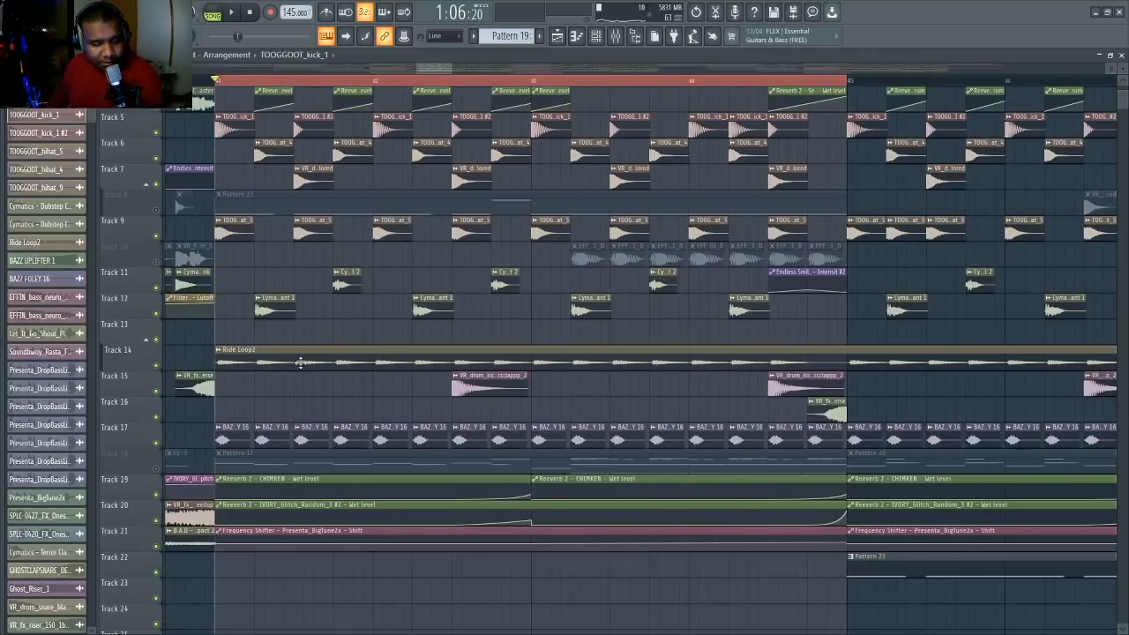
{"action": "scroll", "coordinate": [303, 356], "scroll_direction": "down", "scroll_amount": 1}
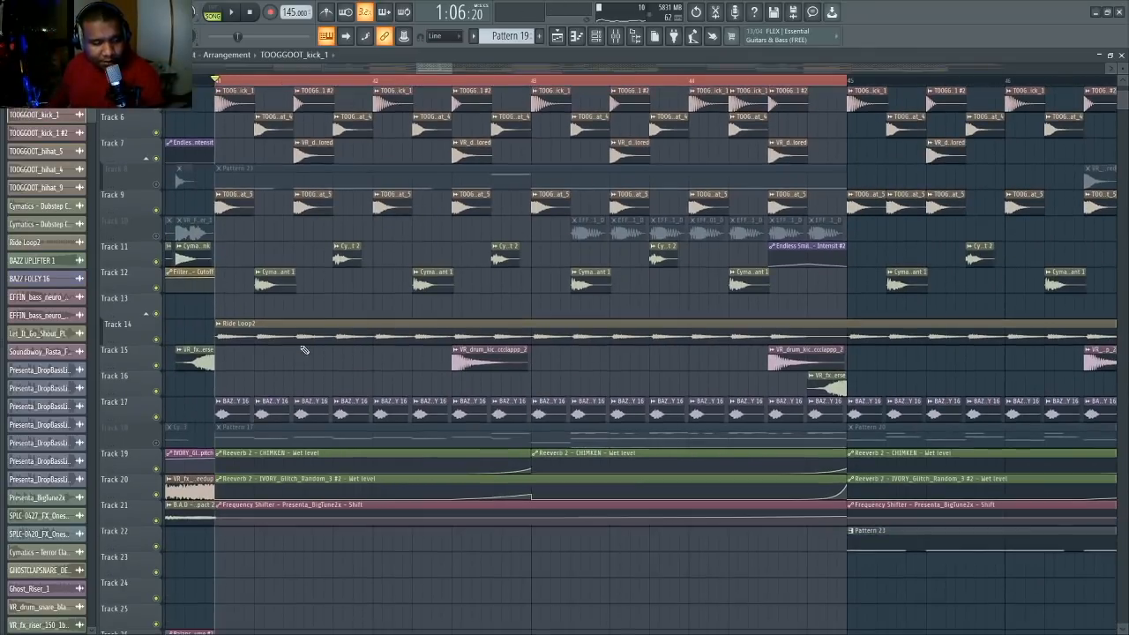
{"action": "scroll", "coordinate": [309, 325], "scroll_direction": "up", "scroll_amount": 3}
{"action": "double_click", "coordinate": [270, 349]}
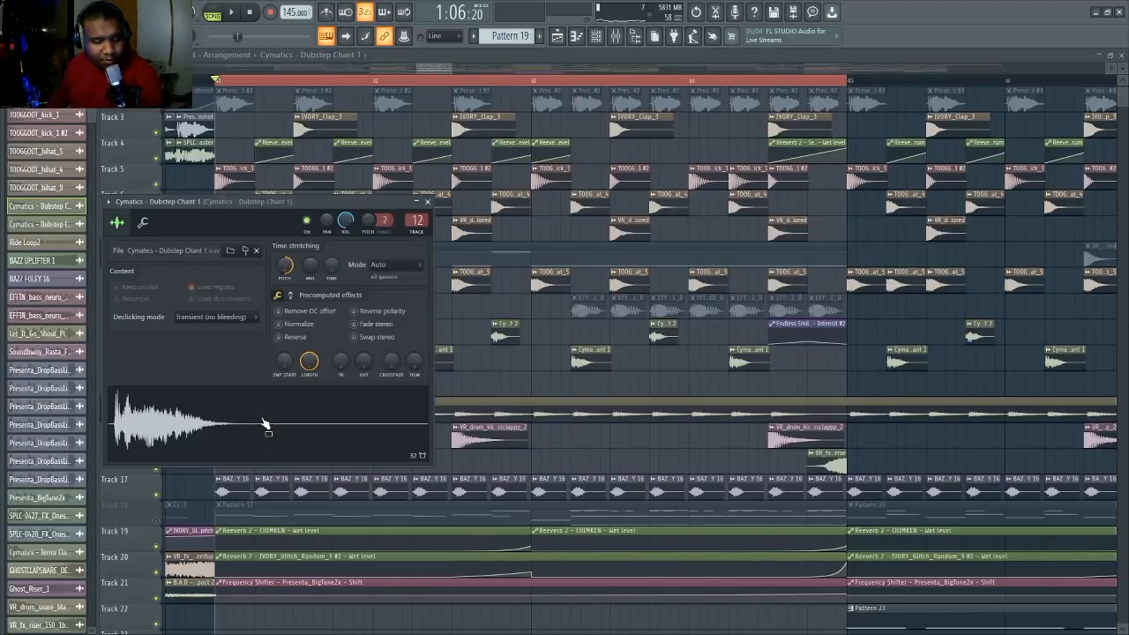
{"action": "left_click", "coordinate": [451, 358]}
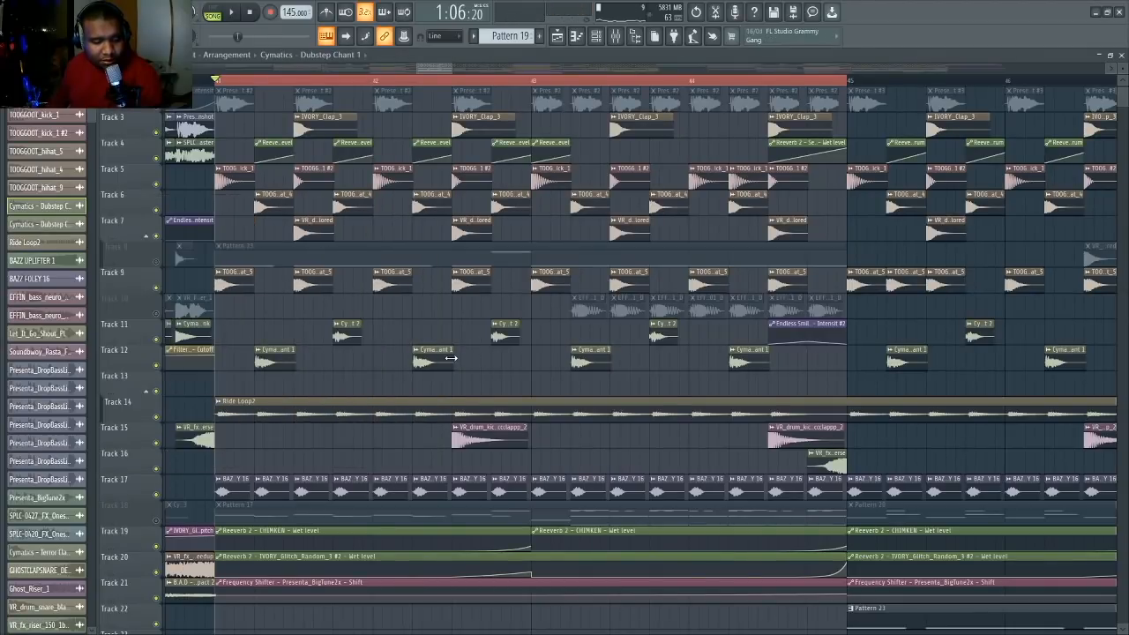
{"action": "double_click", "coordinate": [340, 337]}
{"action": "left_click", "coordinate": [501, 336]}
{"action": "scroll", "coordinate": [322, 135], "scroll_direction": "up", "scroll_amount": 1}
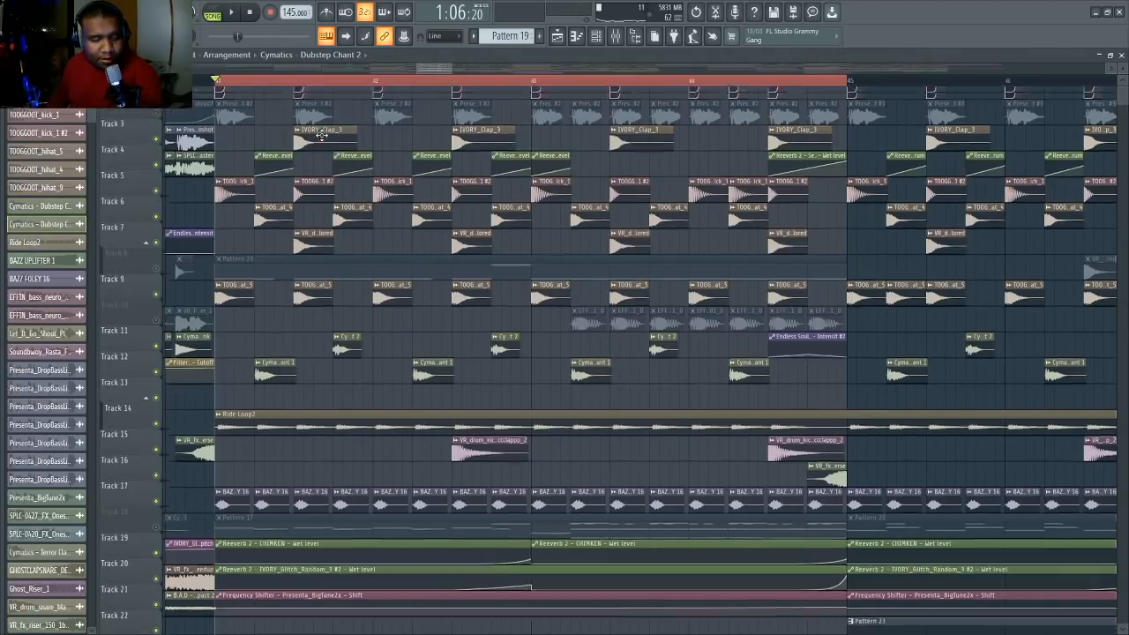
- Solo playlist track 8 and audition Pattern 23 at the start of the drop
{"action": "scroll", "coordinate": [322, 135], "scroll_direction": "down", "scroll_amount": 4}
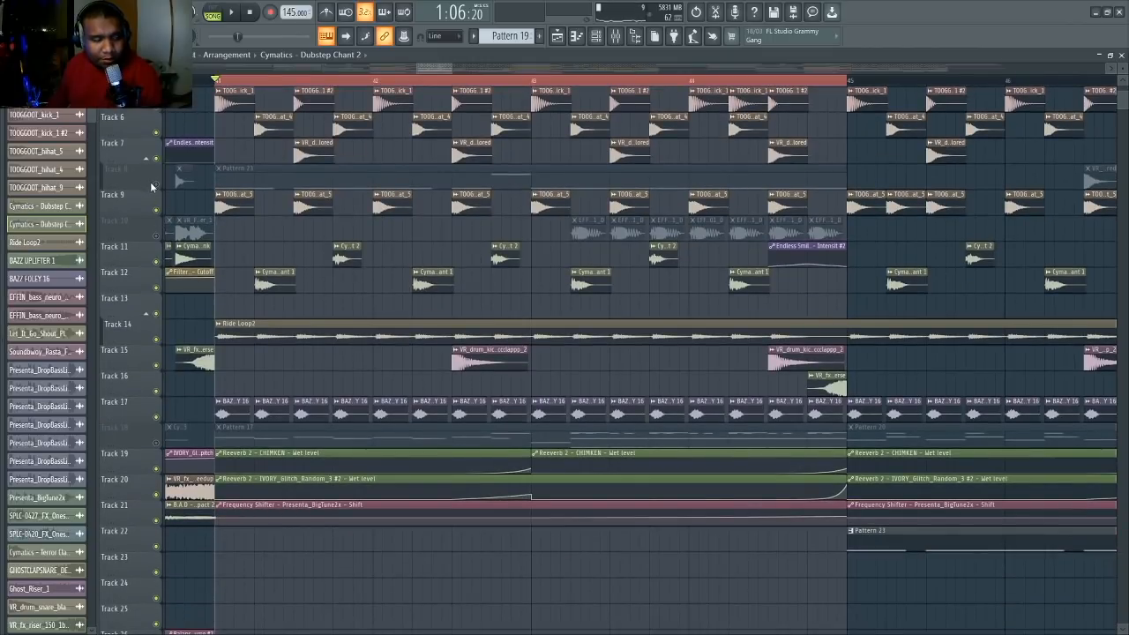
{"action": "right_click", "coordinate": [151, 184]}
{"action": "left_click", "coordinate": [134, 180]}
{"action": "right_click", "coordinate": [156, 184]}
{"action": "key", "text": "space"}
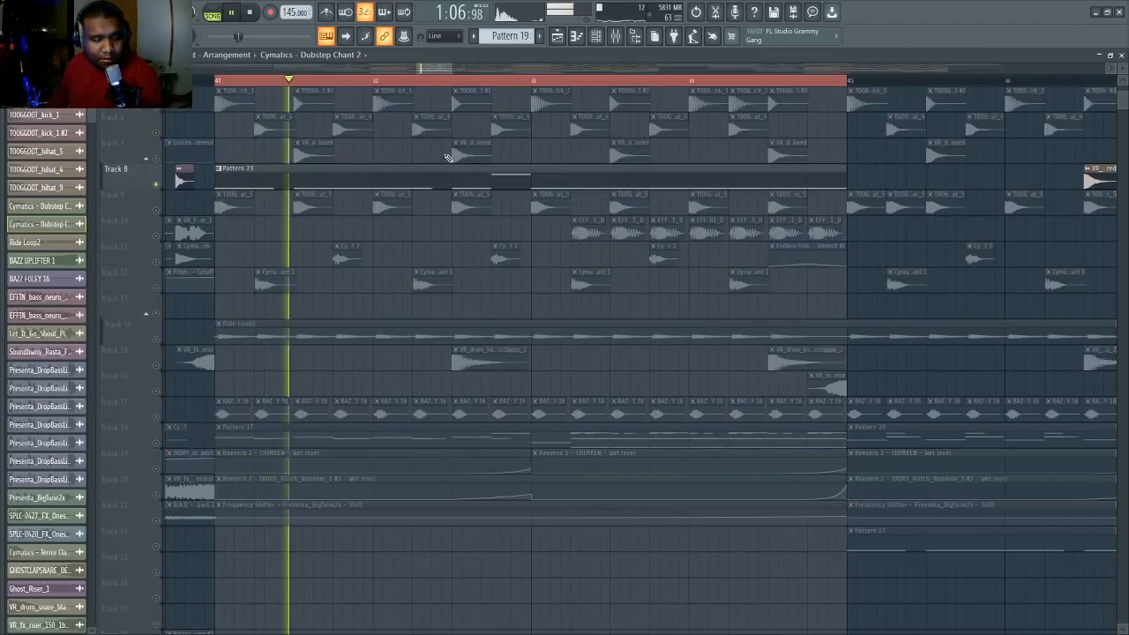
{"action": "key", "text": "space"}
- Show the unsorted channels, inspect the Serum #4 instrument and FabFilter Pro-Q 3 on its mixer track, and return to the playlist
{"action": "left_click", "coordinate": [598, 37]}
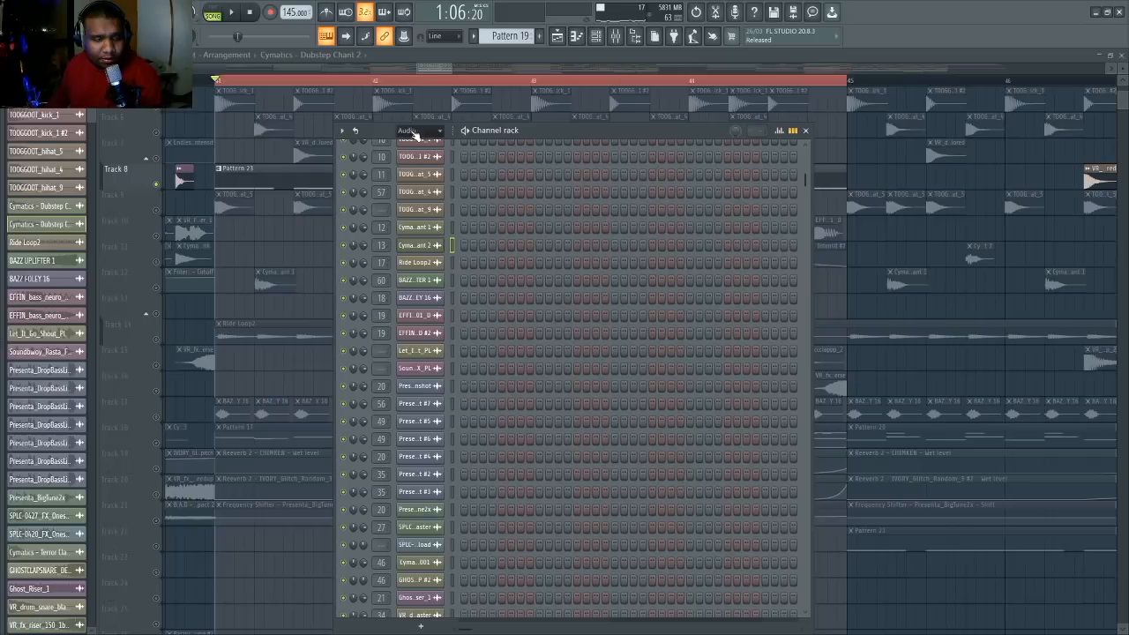
{"action": "left_click", "coordinate": [414, 134]}
{"action": "left_click", "coordinate": [407, 184]}
{"action": "left_click", "coordinate": [429, 599]}
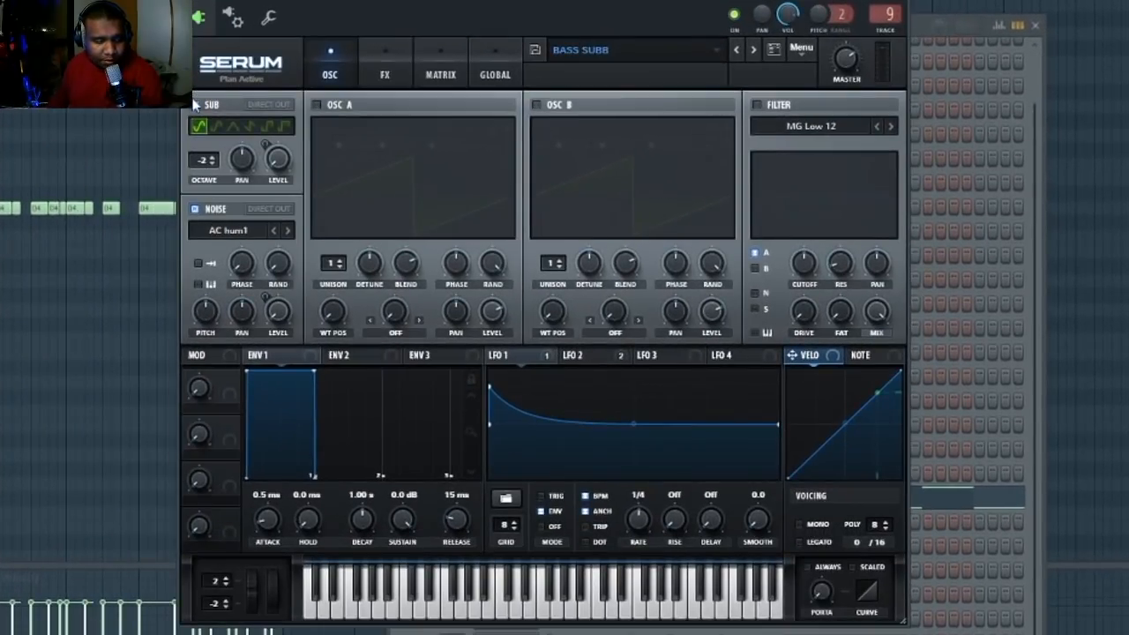
{"action": "left_click", "coordinate": [385, 74]}
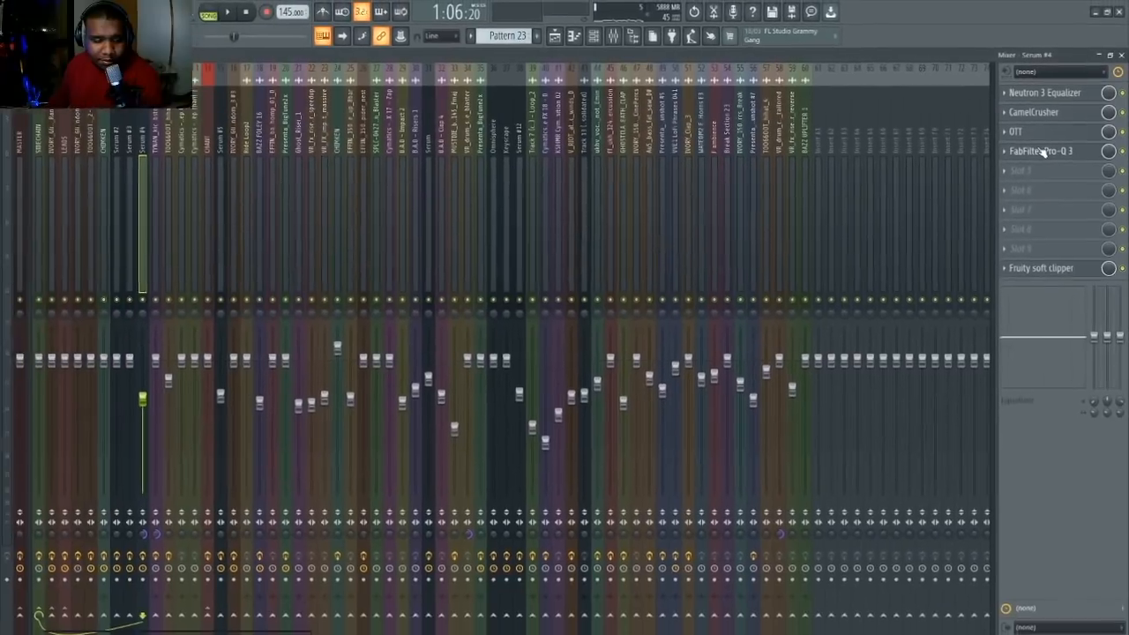
{"action": "left_click", "coordinate": [1044, 151]}
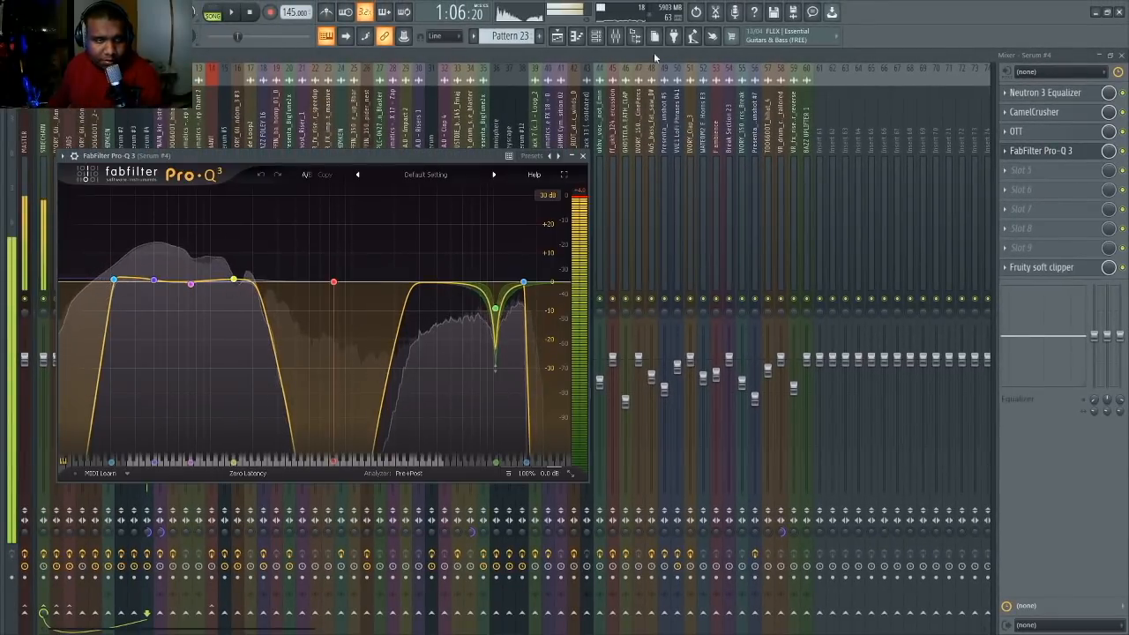
{"action": "left_click", "coordinate": [557, 37]}
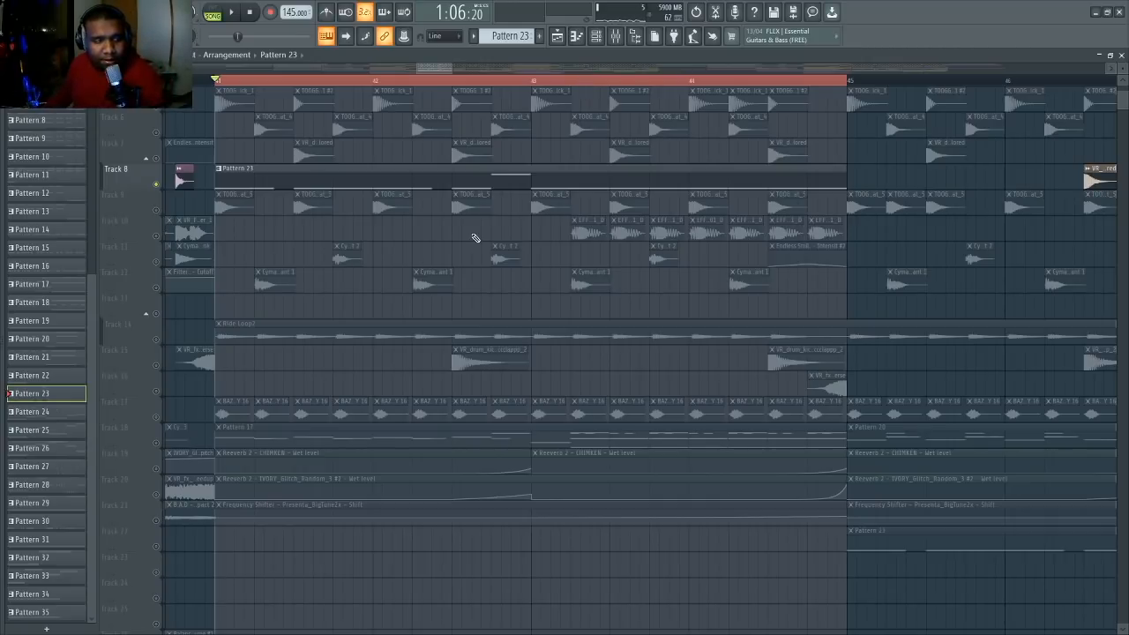
- Open Pattern 17 from playlist track 18 in the piano roll
{"action": "scroll", "coordinate": [476, 235], "scroll_direction": "down", "scroll_amount": 3}
{"action": "scroll", "coordinate": [514, 84], "scroll_direction": "down", "scroll_amount": 5}
{"action": "scroll", "coordinate": [509, 108], "scroll_direction": "up", "scroll_amount": 7}
{"action": "scroll", "coordinate": [585, 83], "scroll_direction": "up", "scroll_amount": 4}
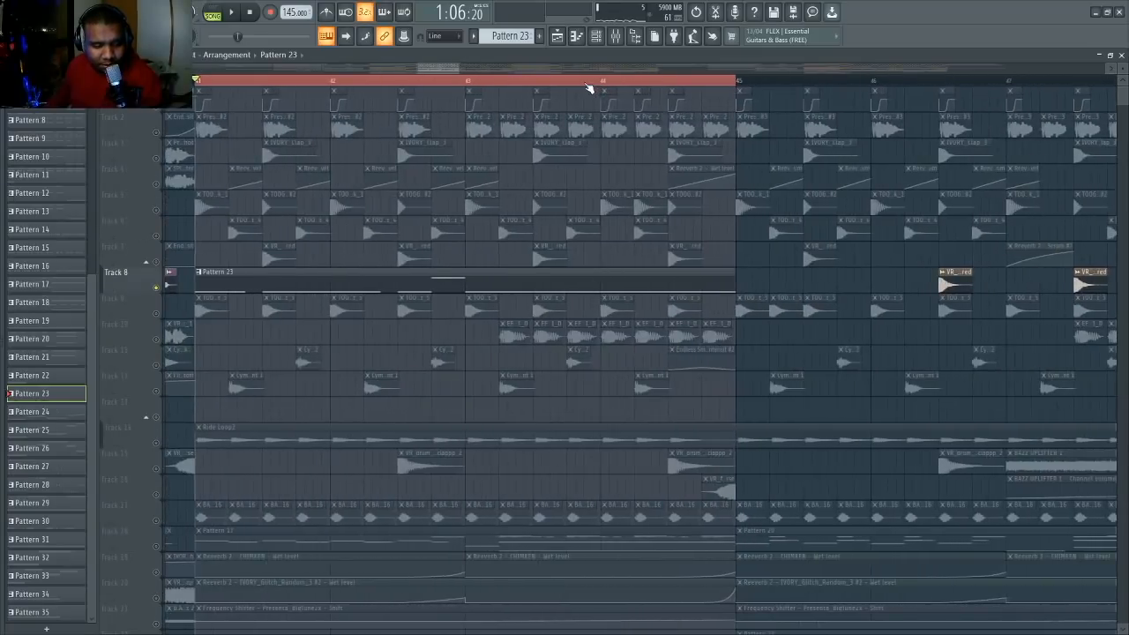
{"action": "scroll", "coordinate": [585, 84], "scroll_direction": "down", "scroll_amount": 1}
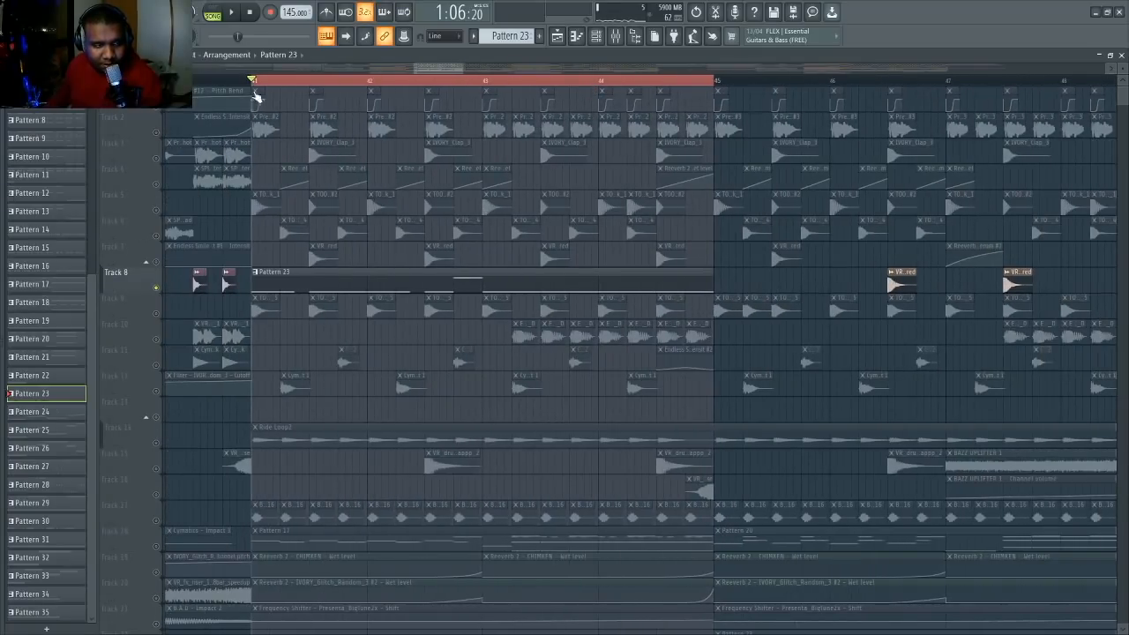
{"action": "scroll", "coordinate": [168, 265], "scroll_direction": "down", "scroll_amount": 4}
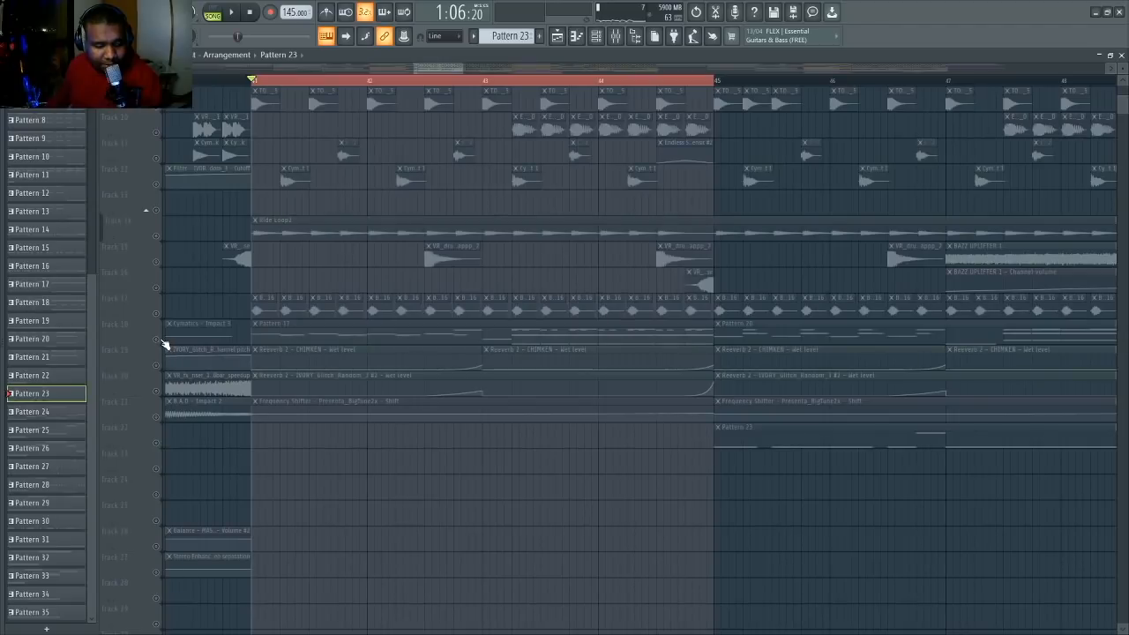
{"action": "double_click", "coordinate": [349, 342]}
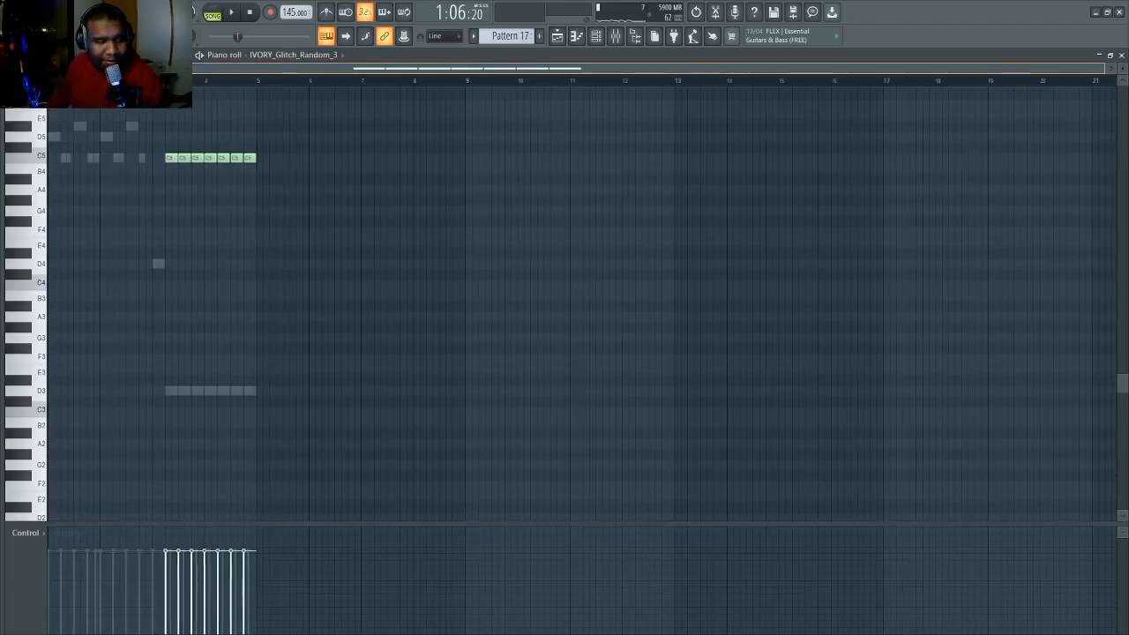
- Open the IVORY_Glitch_Random_3 Granulizer channel from the channel rack and reposition its window over the rack
{"action": "key", "text": "F6"}
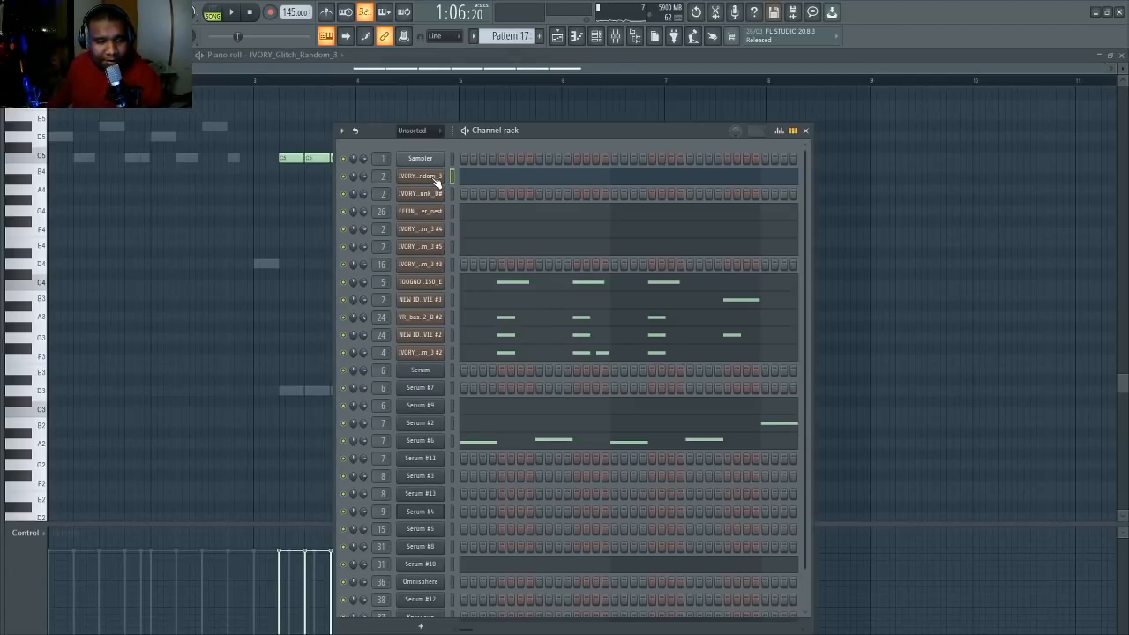
{"action": "left_click", "coordinate": [436, 178]}
{"action": "left_click", "coordinate": [435, 177]}
{"action": "left_click", "coordinate": [436, 177]}
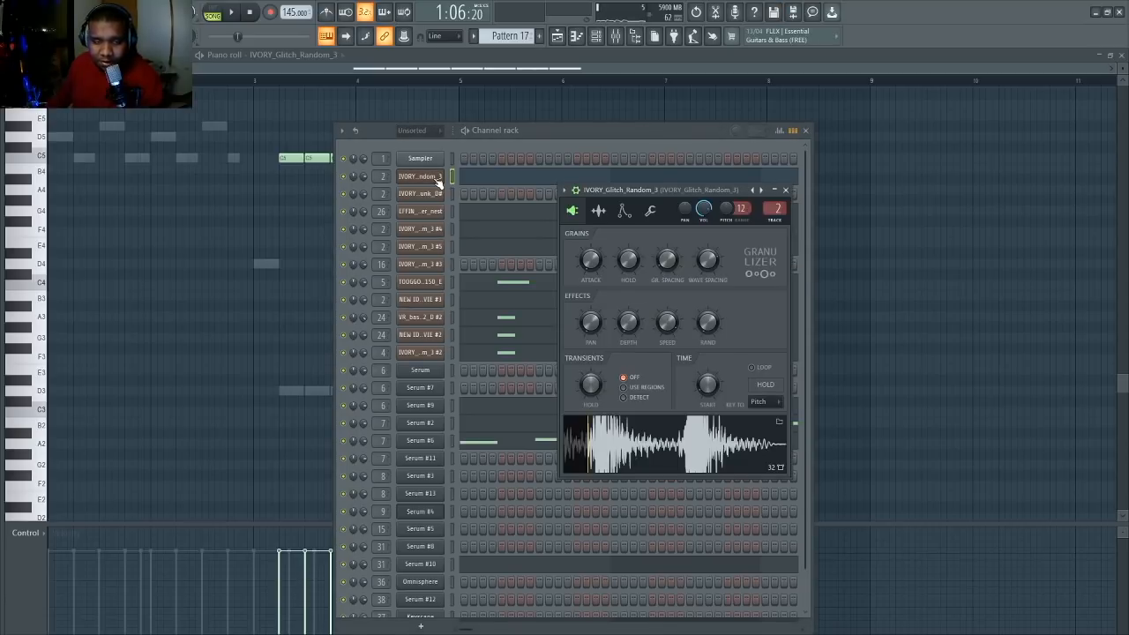
{"action": "left_click", "coordinate": [436, 177]}
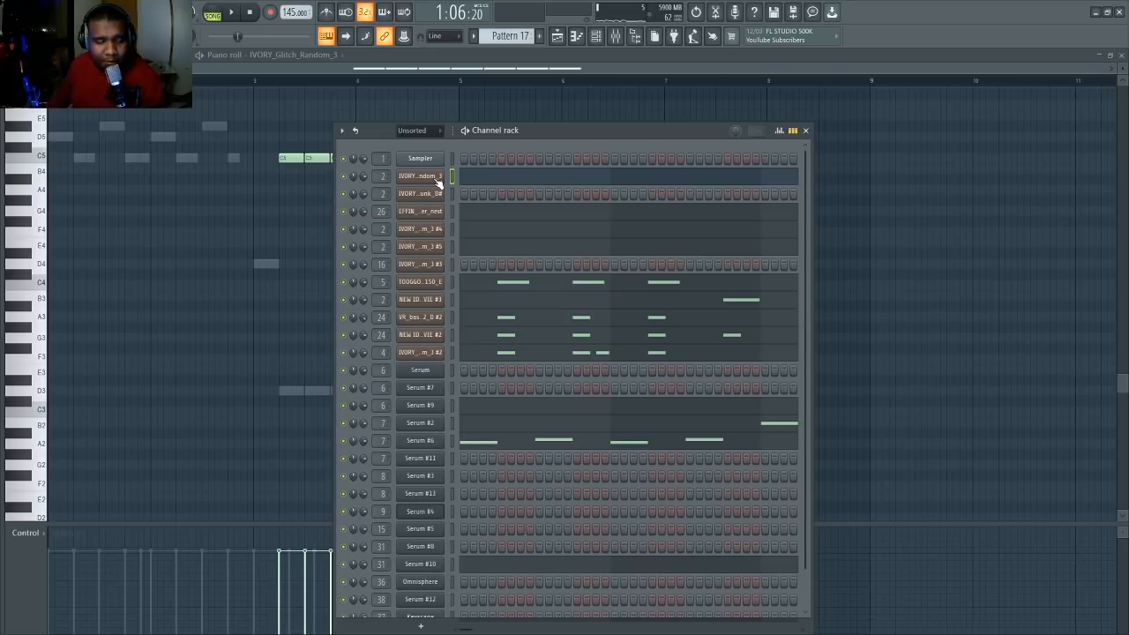
{"action": "left_click", "coordinate": [436, 177]}
{"action": "left_click_drag", "start_coordinate": [628, 190], "coordinate": [553, 155]}
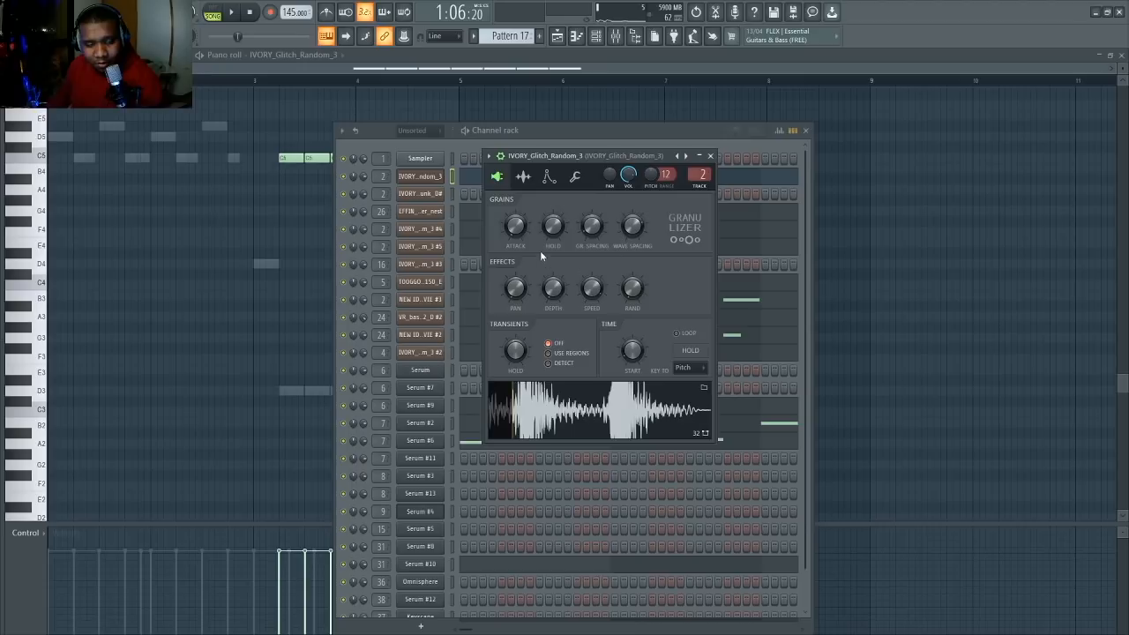
- Return to the playlist and try placing the IVORY_Glitch_Random_3 sample as an audio clip, viewing its waveform in the sampler
{"action": "mouse_move", "coordinate": [2, 232]}
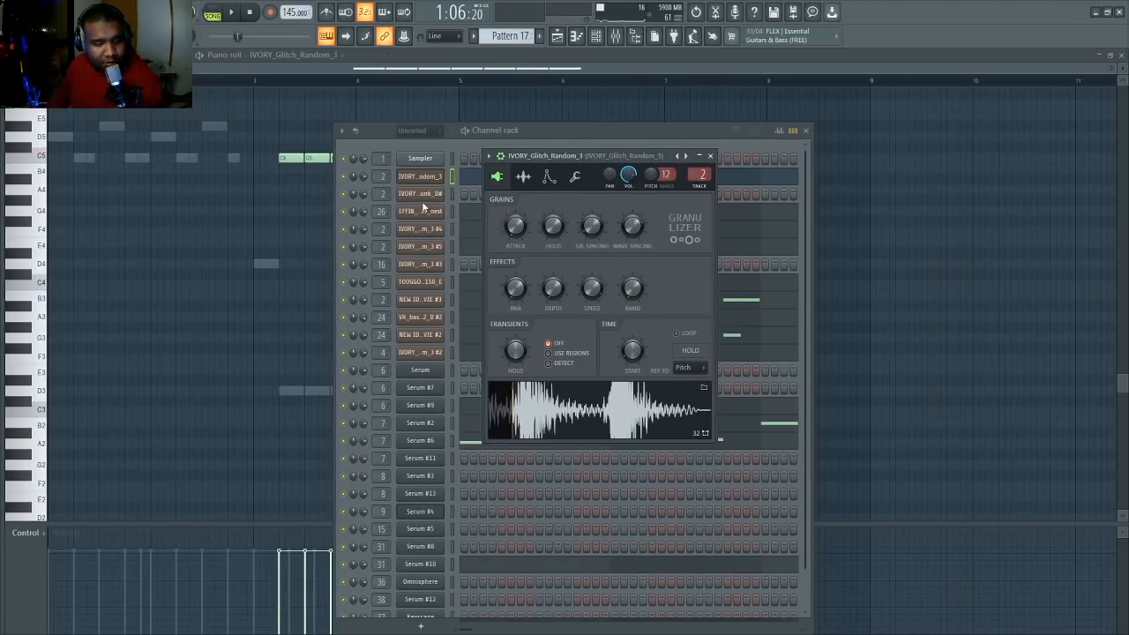
{"action": "left_click", "coordinate": [558, 37]}
{"action": "left_click", "coordinate": [564, 44]}
{"action": "left_click", "coordinate": [488, 156]}
{"action": "left_click", "coordinate": [515, 396]}
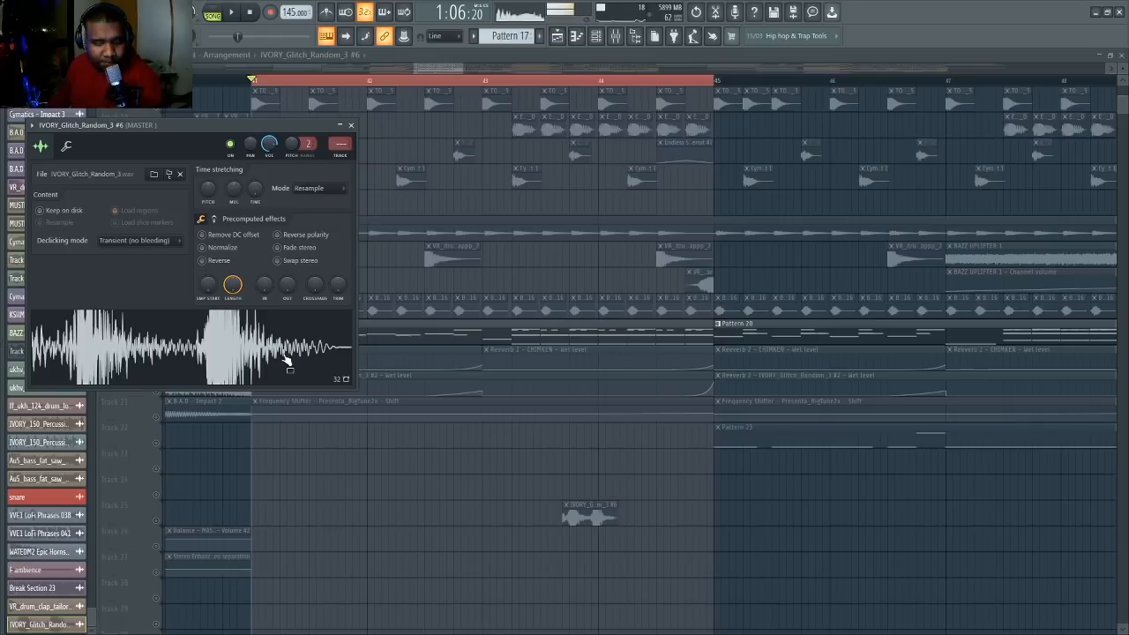
{"action": "key", "text": "Escape"}
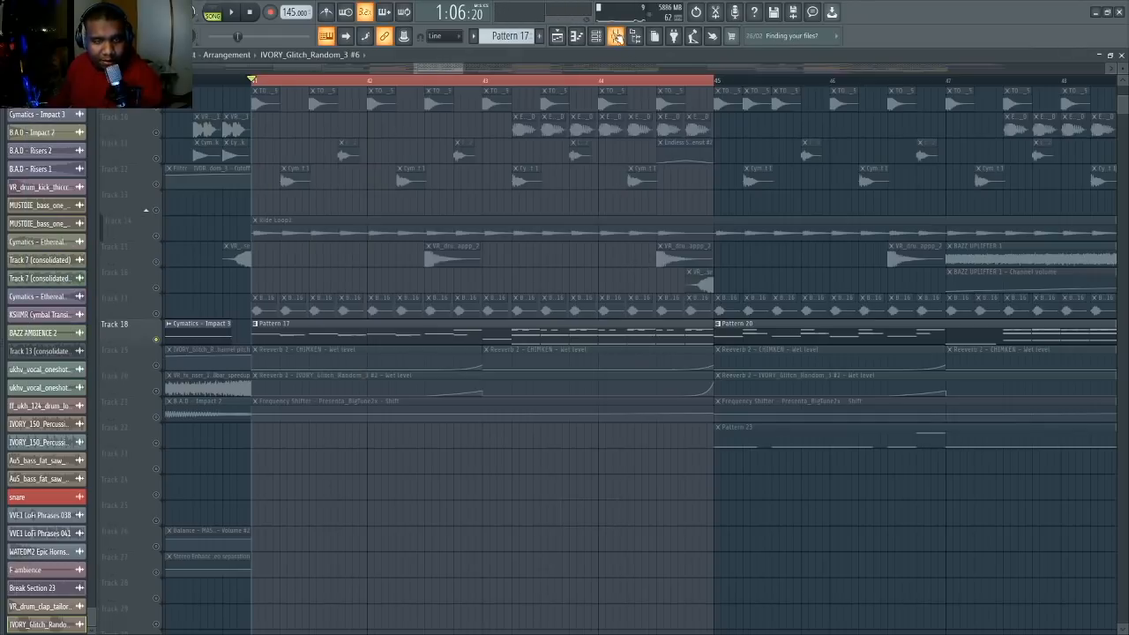
- Show the channel rack with only the unsorted channels listed
{"action": "left_click", "coordinate": [596, 36]}
{"action": "left_click", "coordinate": [421, 133]}
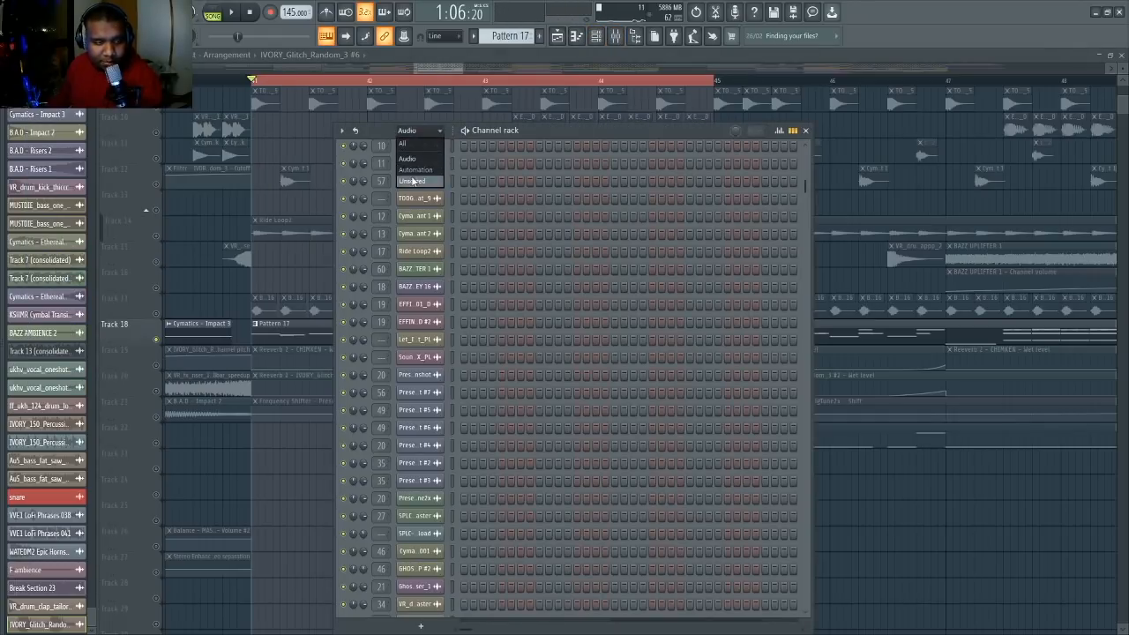
{"action": "left_click", "coordinate": [411, 181]}
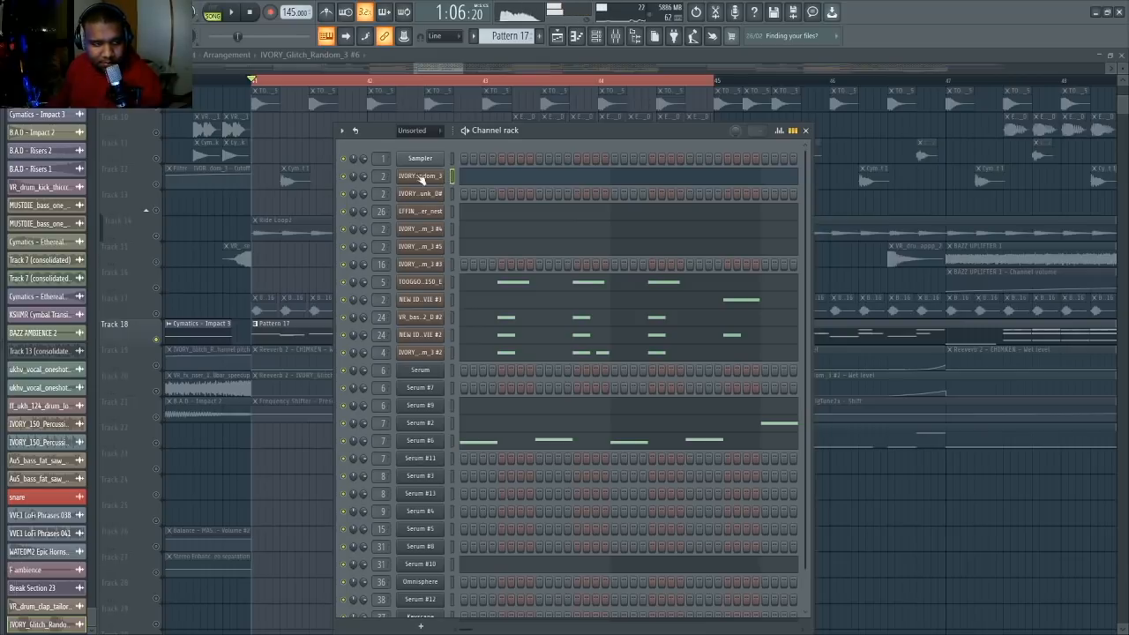
- Select the IVORY_Glitch_Random_3 mixer track and inspect its Resonator, first Disperser and Frequency Shifter effects in turn
{"action": "key", "text": "F9"}
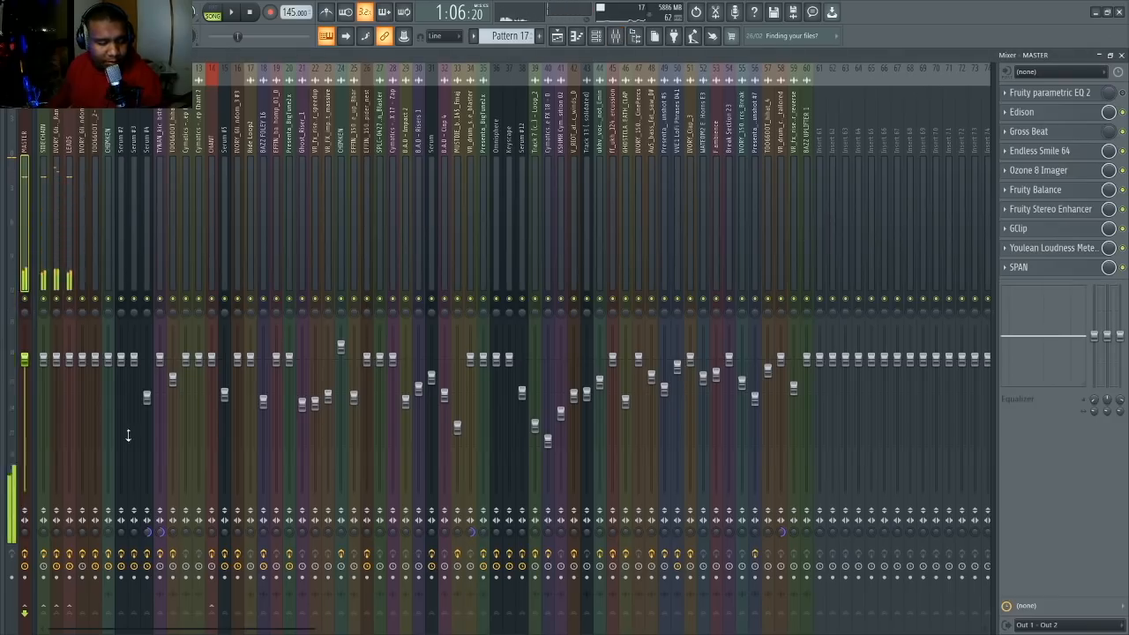
{"action": "left_click", "coordinate": [60, 180]}
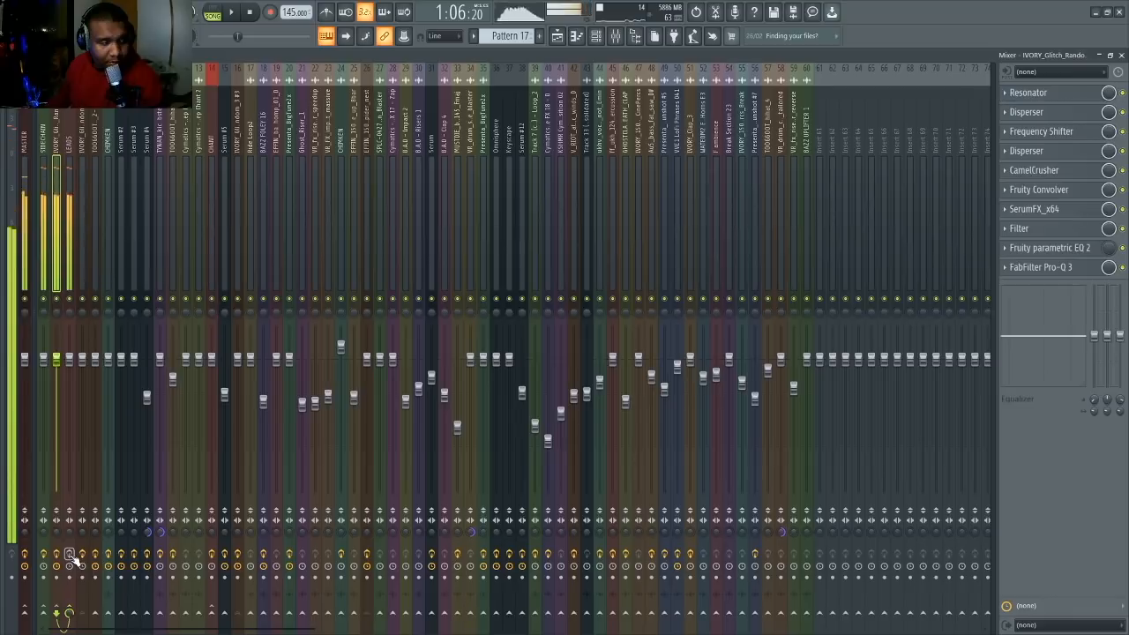
{"action": "left_click", "coordinate": [1025, 93]}
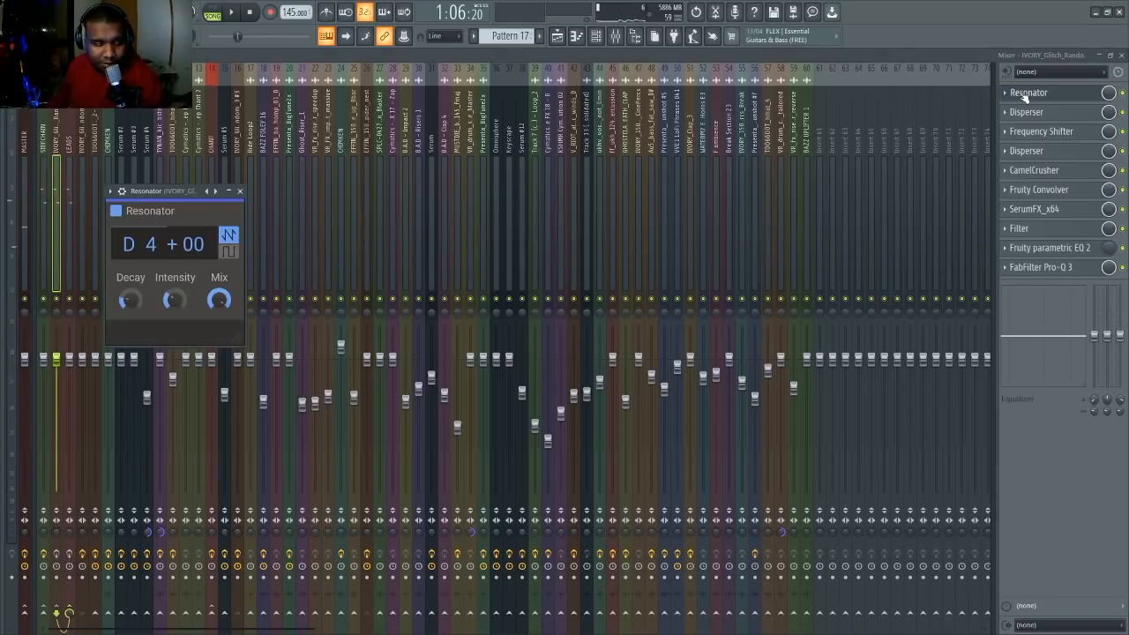
{"action": "left_click", "coordinate": [1025, 94]}
{"action": "left_click", "coordinate": [1028, 112]}
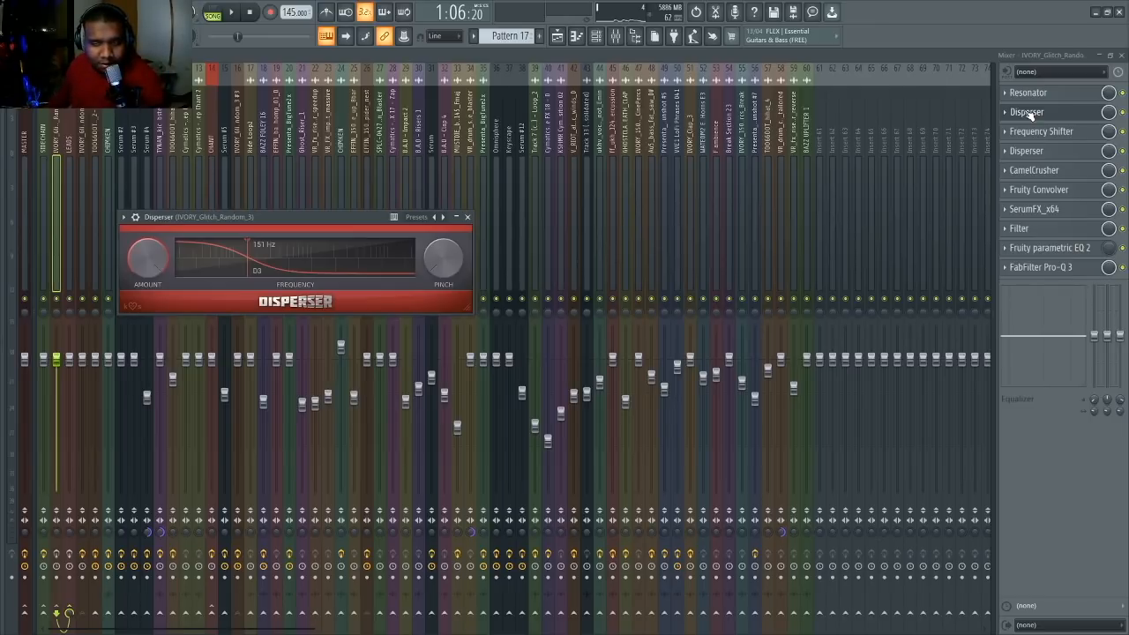
{"action": "left_click", "coordinate": [1027, 112]}
{"action": "left_click", "coordinate": [1028, 132]}
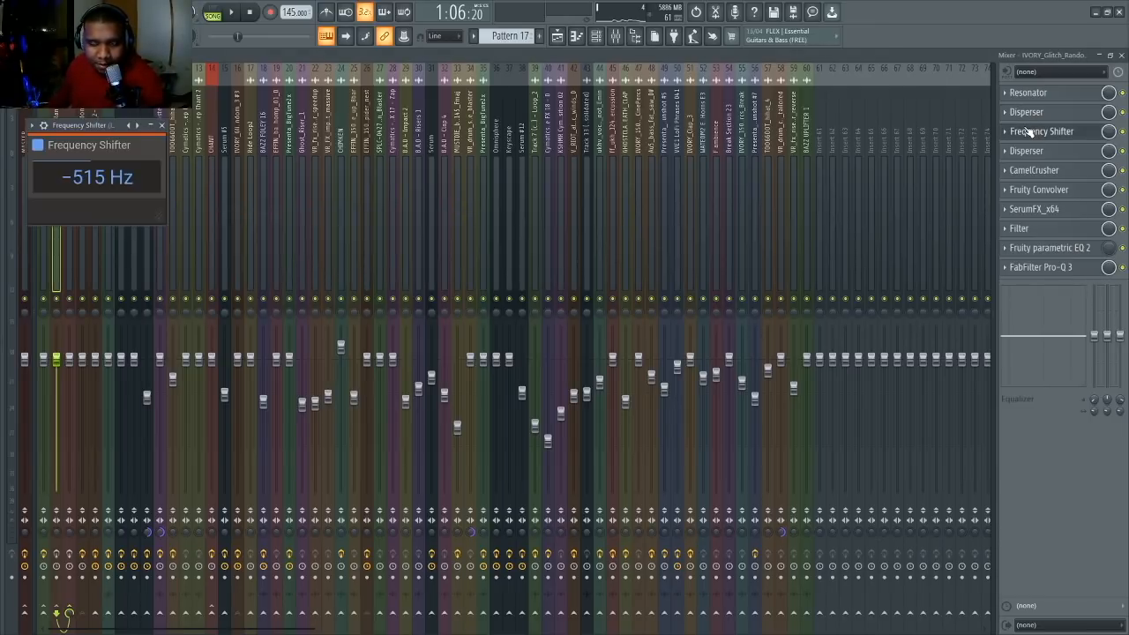
{"action": "left_click", "coordinate": [1029, 131]}
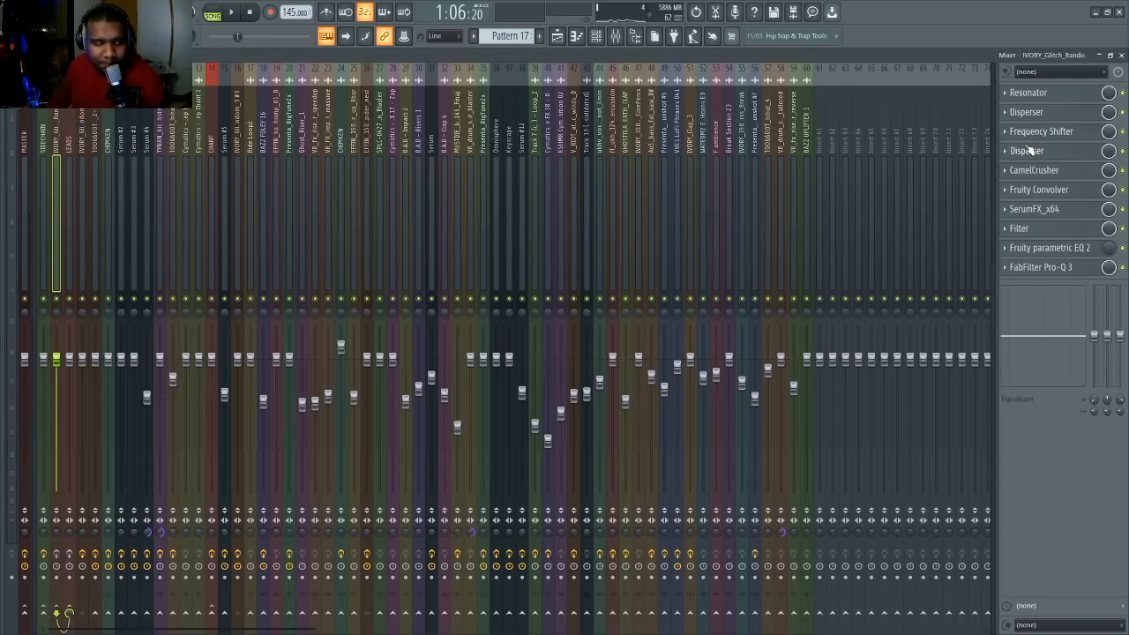
- Inspect the second Disperser, CamelCrusher and Fruity Convolver on the IVORY_Glitch_Random_3 mixer track, closing each after viewing
{"action": "left_click", "coordinate": [1028, 151]}
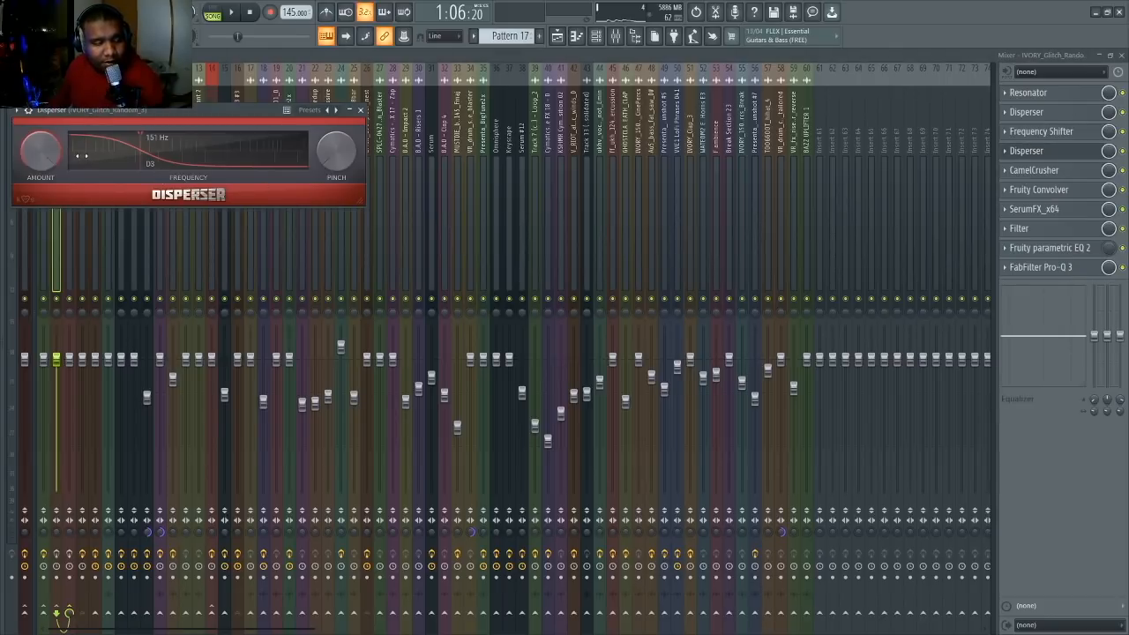
{"action": "left_click", "coordinate": [1026, 151]}
{"action": "left_click", "coordinate": [1041, 171]}
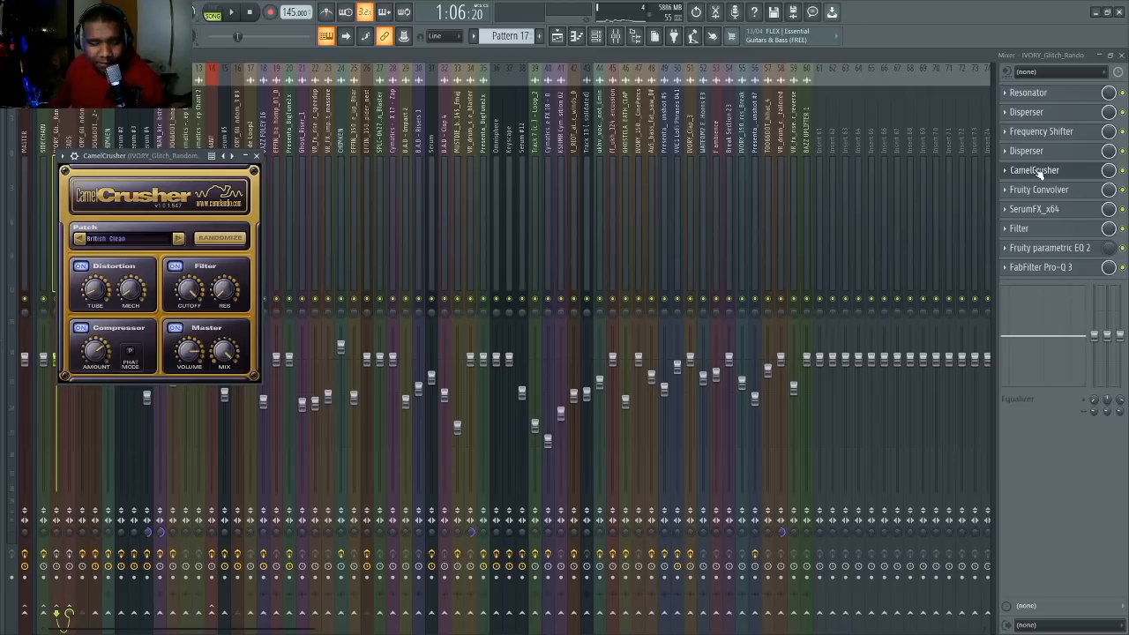
{"action": "left_click", "coordinate": [1041, 172]}
{"action": "left_click", "coordinate": [1039, 192]}
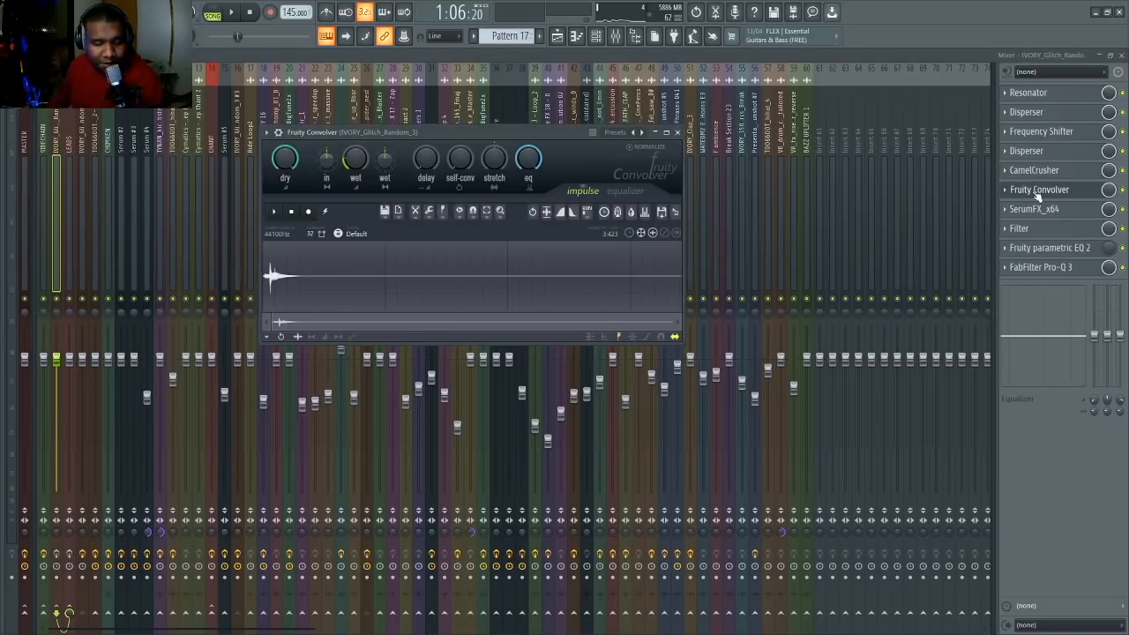
{"action": "left_click", "coordinate": [1039, 191]}
- Inspect the SerumFX_x64 and Filter effects on the IVORY_Glitch_Random_3 mixer track
{"action": "left_click", "coordinate": [1035, 212]}
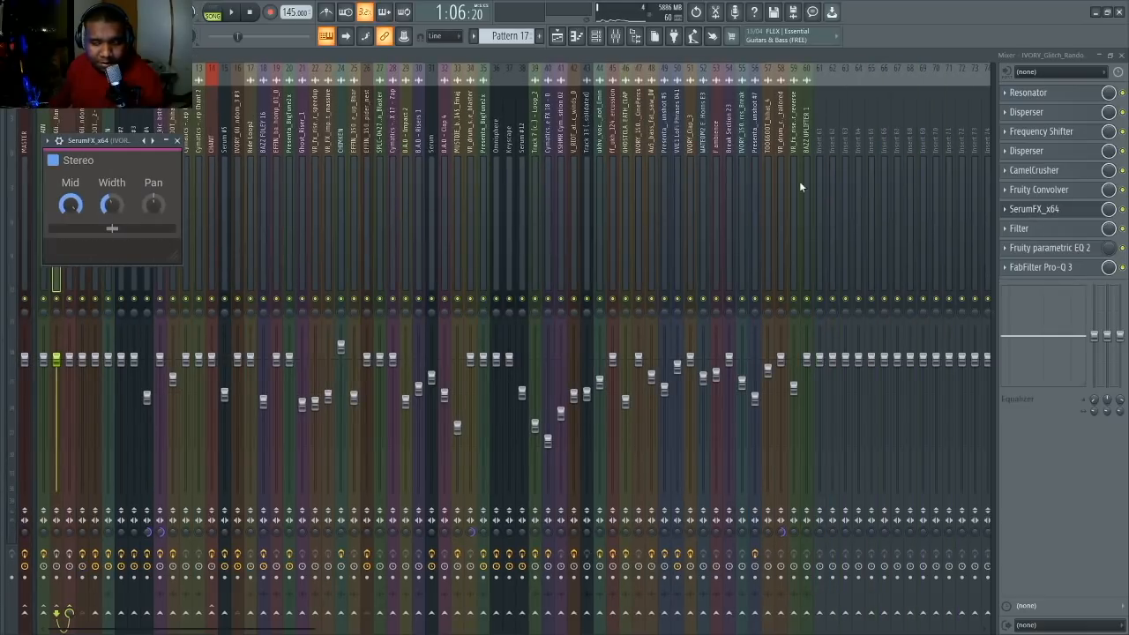
{"action": "left_click", "coordinate": [1043, 209]}
{"action": "left_click", "coordinate": [1023, 231]}
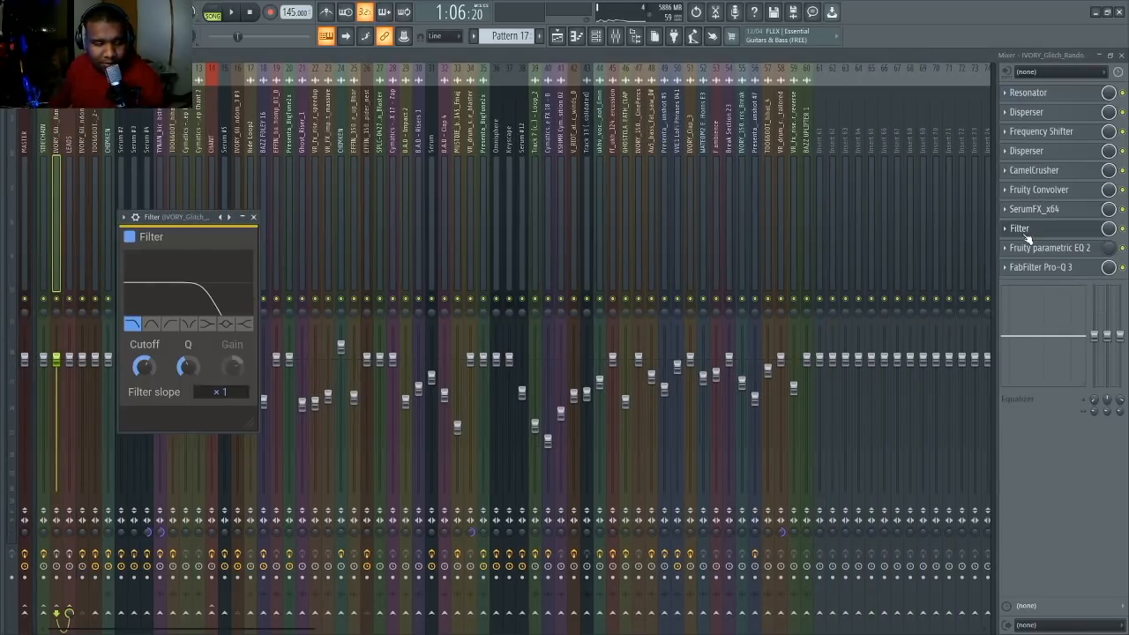
{"action": "left_click", "coordinate": [1026, 237]}
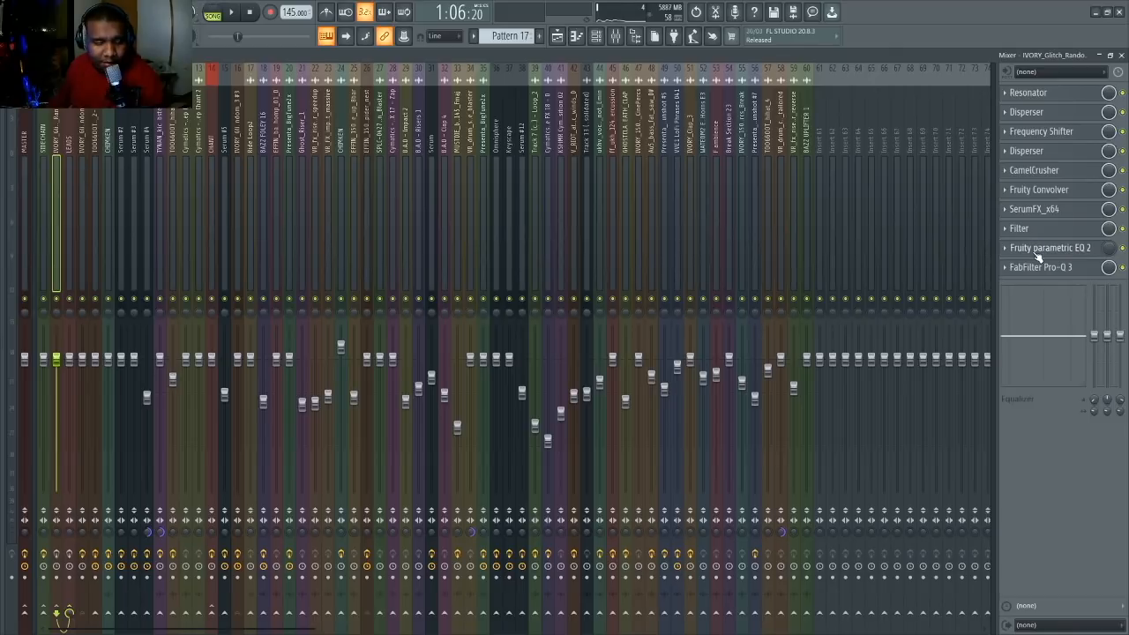
- Inspect Fruity parametric EQ 2 with its list of presets and FabFilter Pro-Q 3 on the IVORY_Glitch_Random_3 mixer track
{"action": "left_click", "coordinate": [1039, 252]}
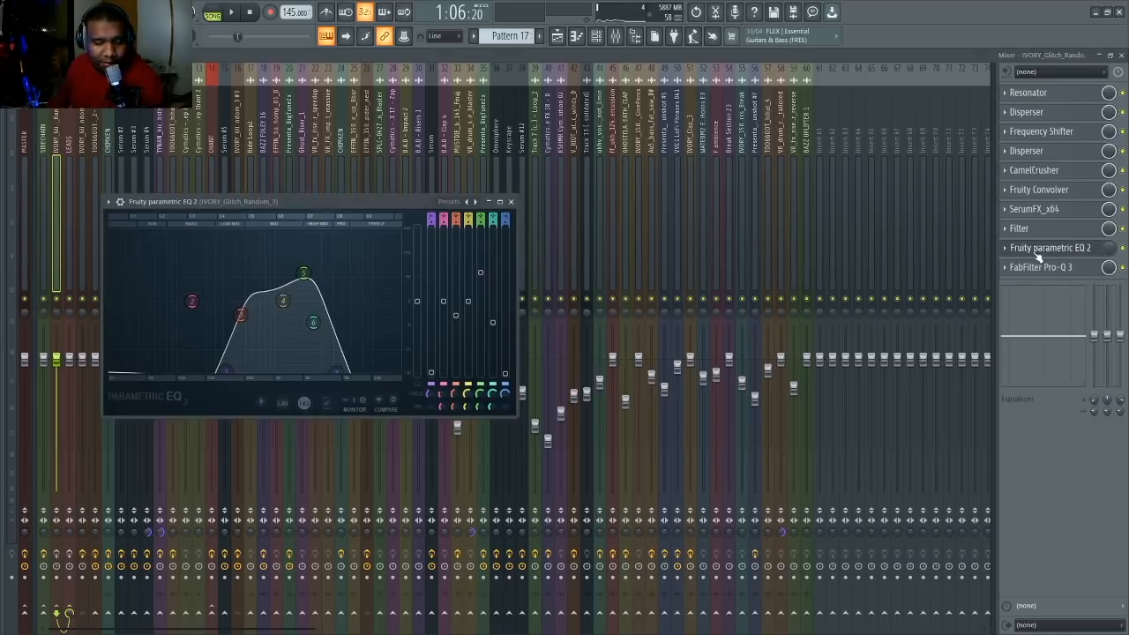
{"action": "left_click", "coordinate": [108, 203]}
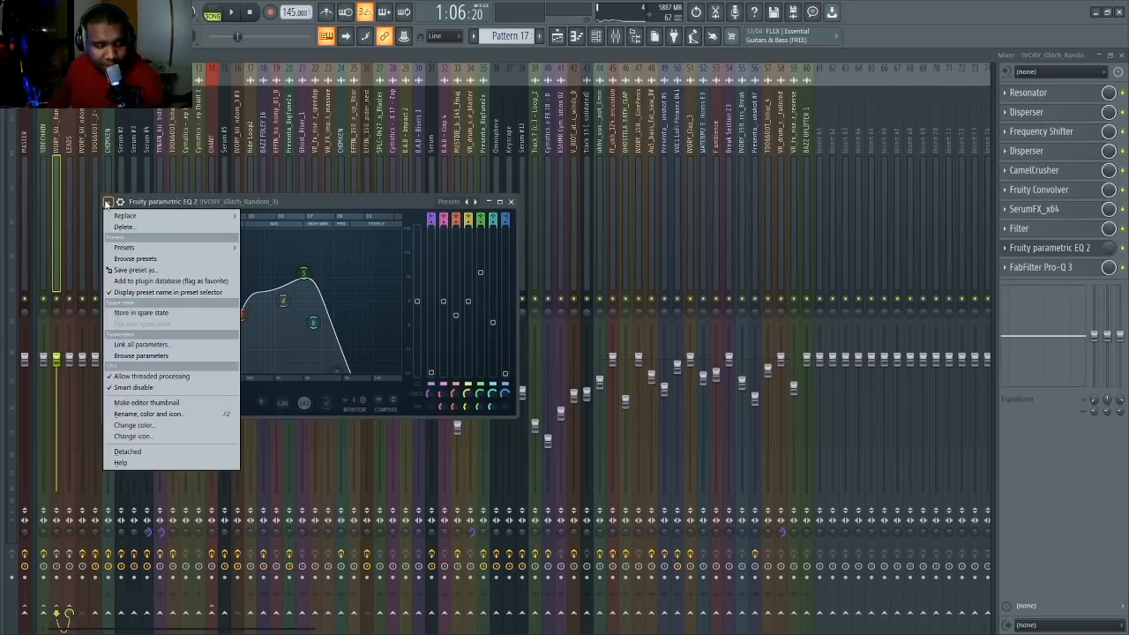
{"action": "mouse_move", "coordinate": [168, 248]}
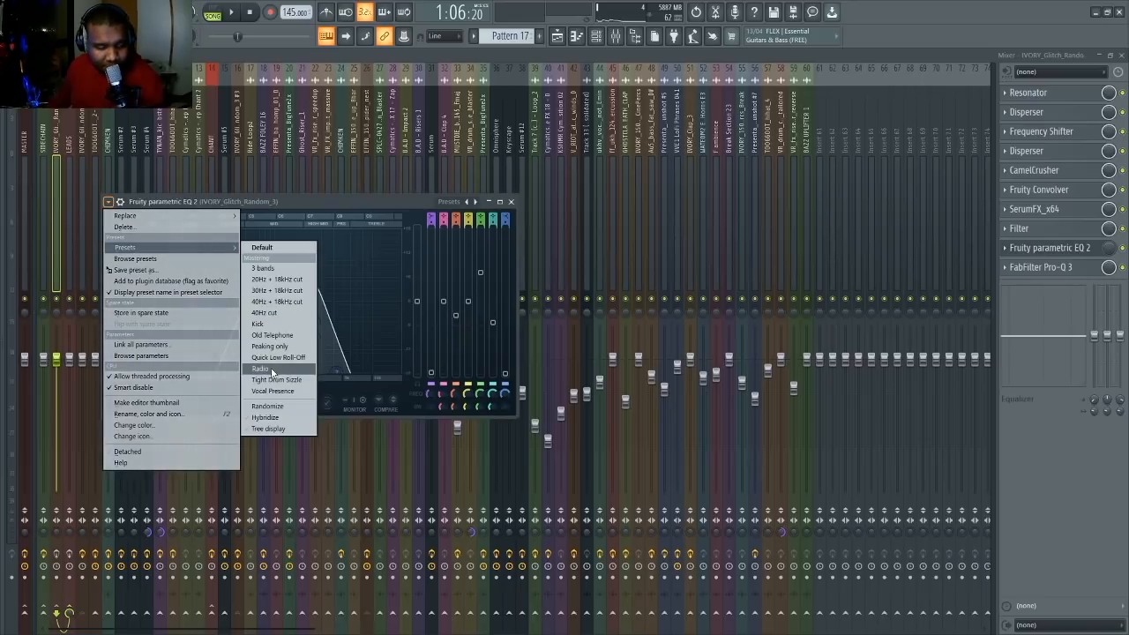
{"action": "left_click", "coordinate": [287, 212]}
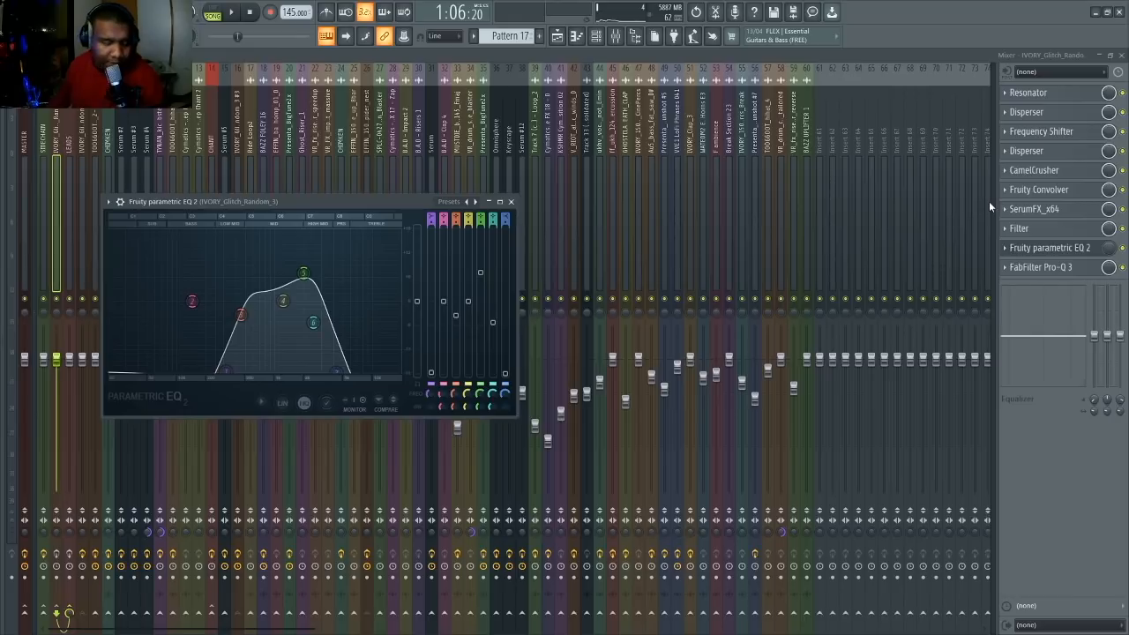
{"action": "left_click", "coordinate": [1037, 269]}
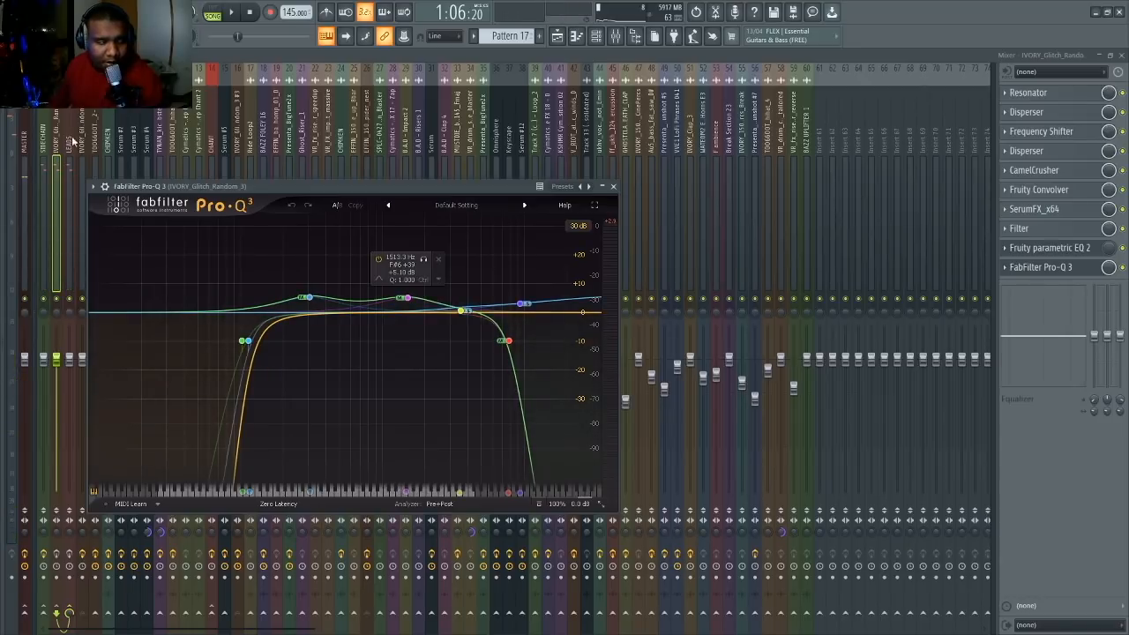
{"action": "left_click", "coordinate": [59, 168]}
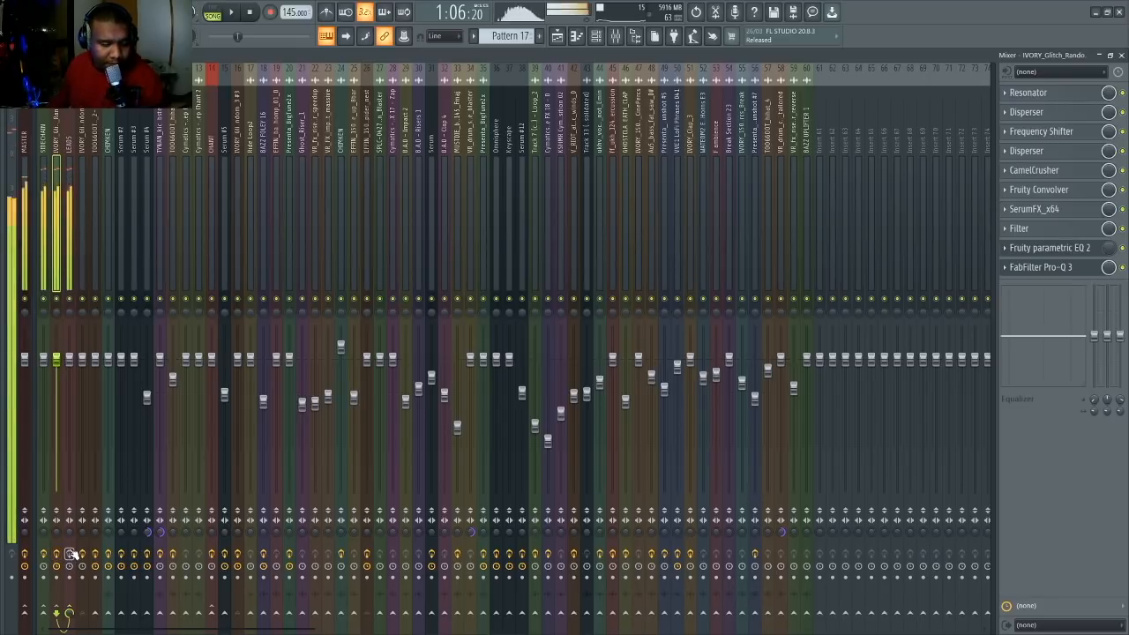
- Show the effects chain of the LEADS mixer track, and return to the channel rack over the playlist
{"action": "left_click", "coordinate": [68, 167]}
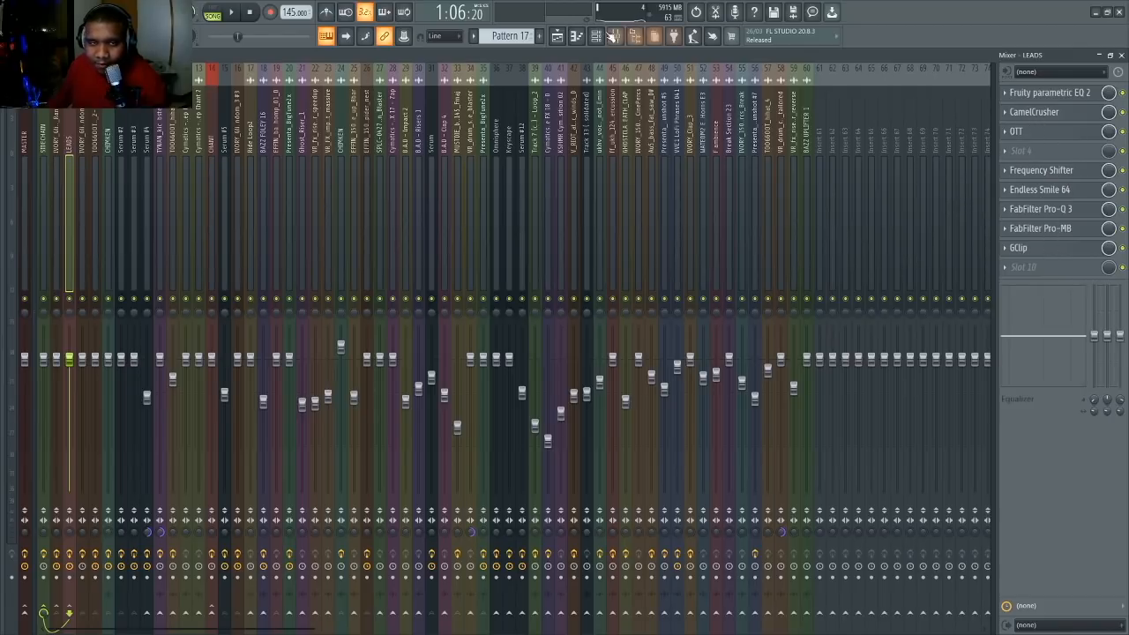
{"action": "left_click", "coordinate": [575, 36]}
{"action": "key", "text": "F6"}
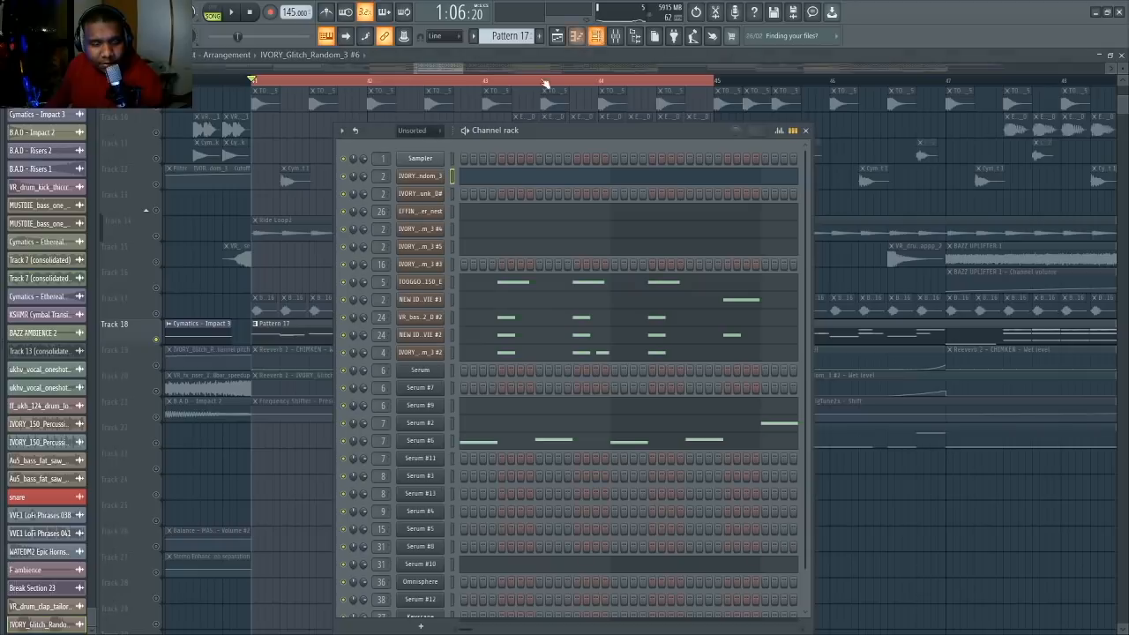
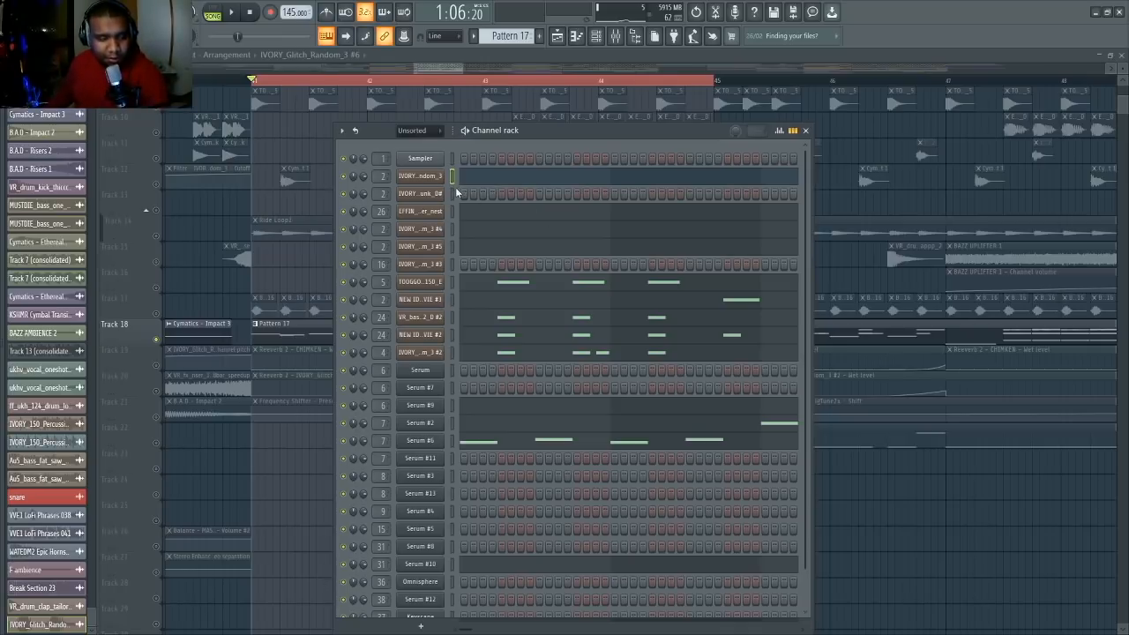
- Inspect the IVORY_Bass_Chunk_D# and EFFIN_150_bass_glitch_spider_nest Granulizer channels, moving the latter's window beside the channel names
{"action": "left_click", "coordinate": [454, 193]}
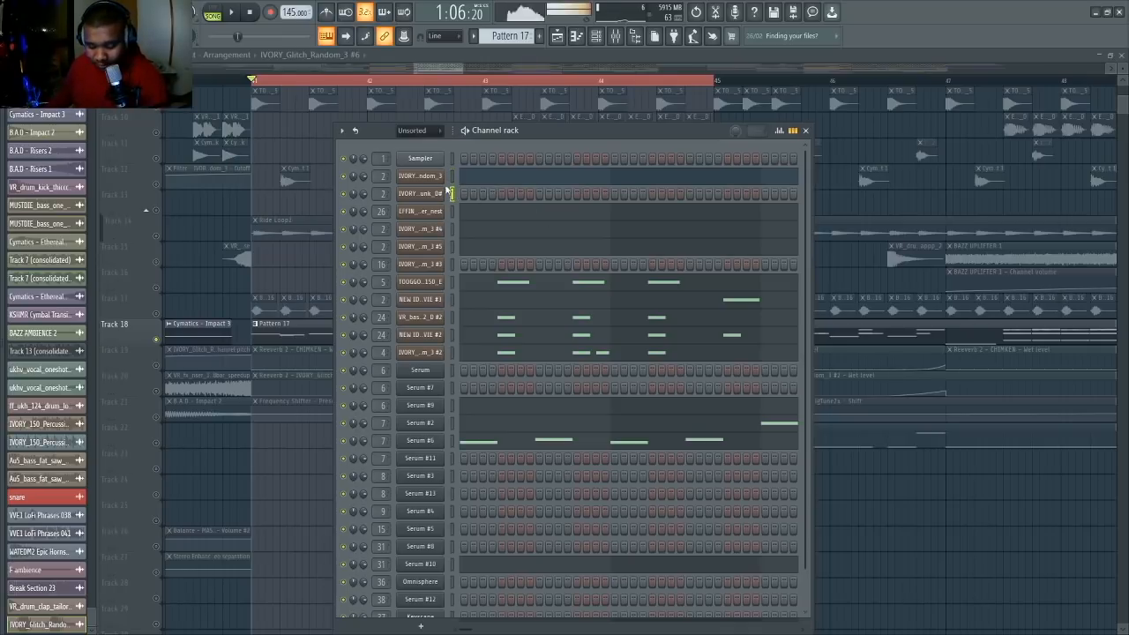
{"action": "left_click", "coordinate": [413, 193]}
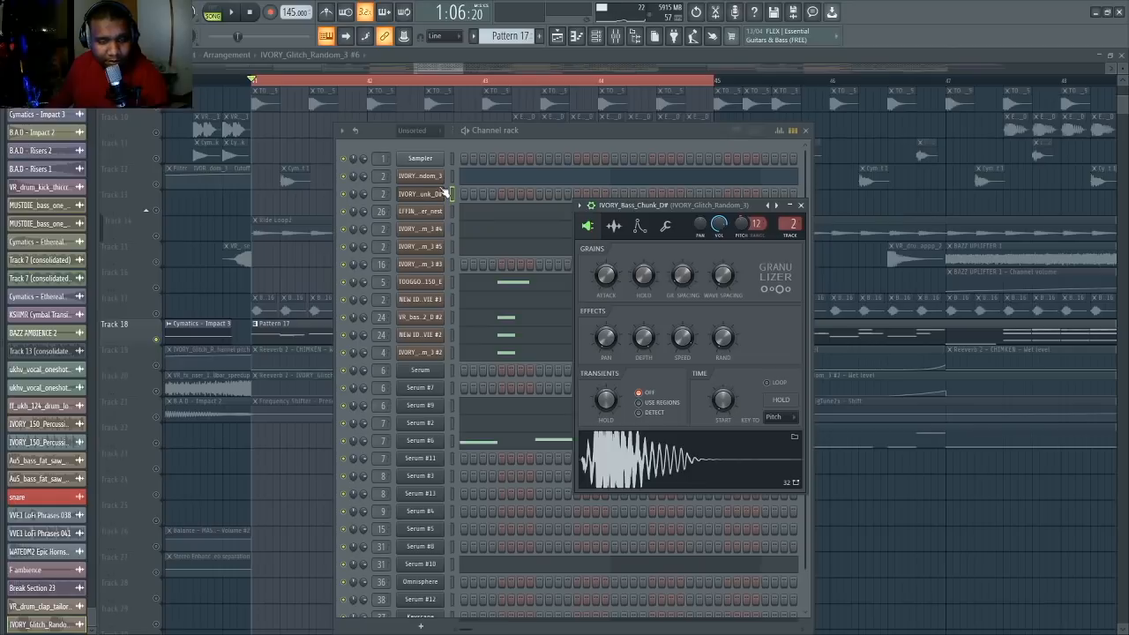
{"action": "left_click", "coordinate": [519, 152]}
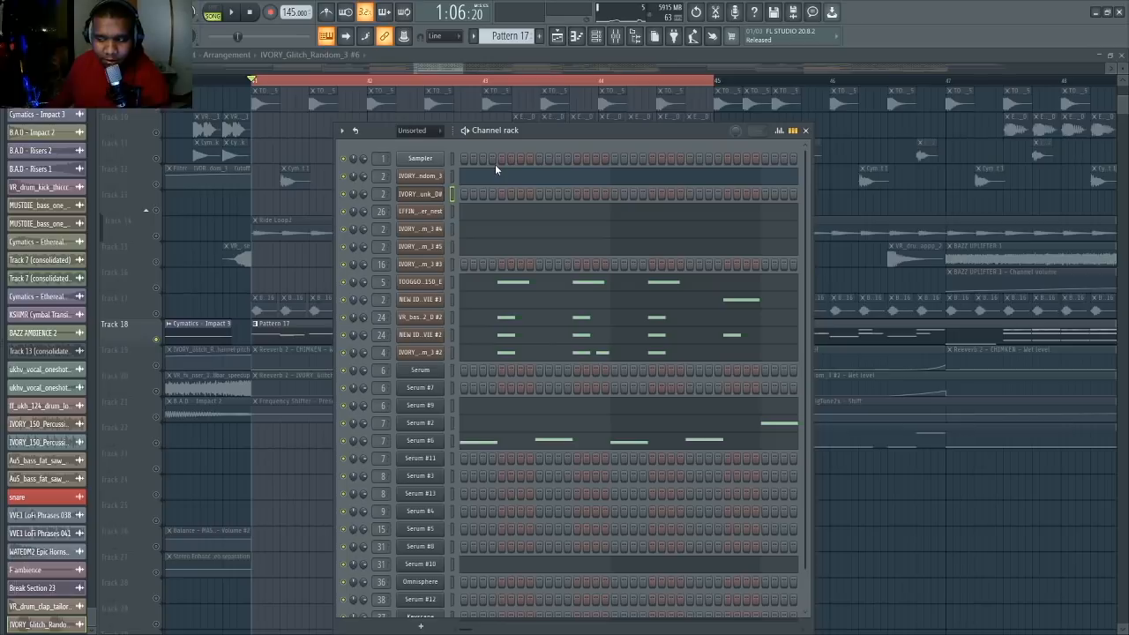
{"action": "left_click", "coordinate": [421, 217]}
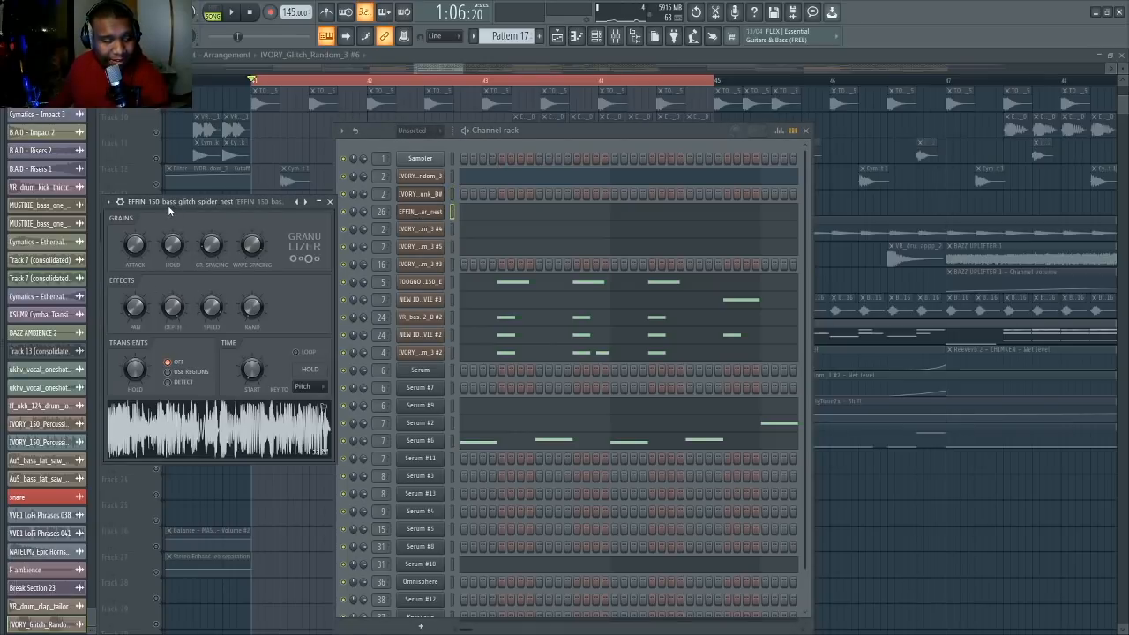
{"action": "left_click_drag", "start_coordinate": [168, 205], "coordinate": [704, 192]}
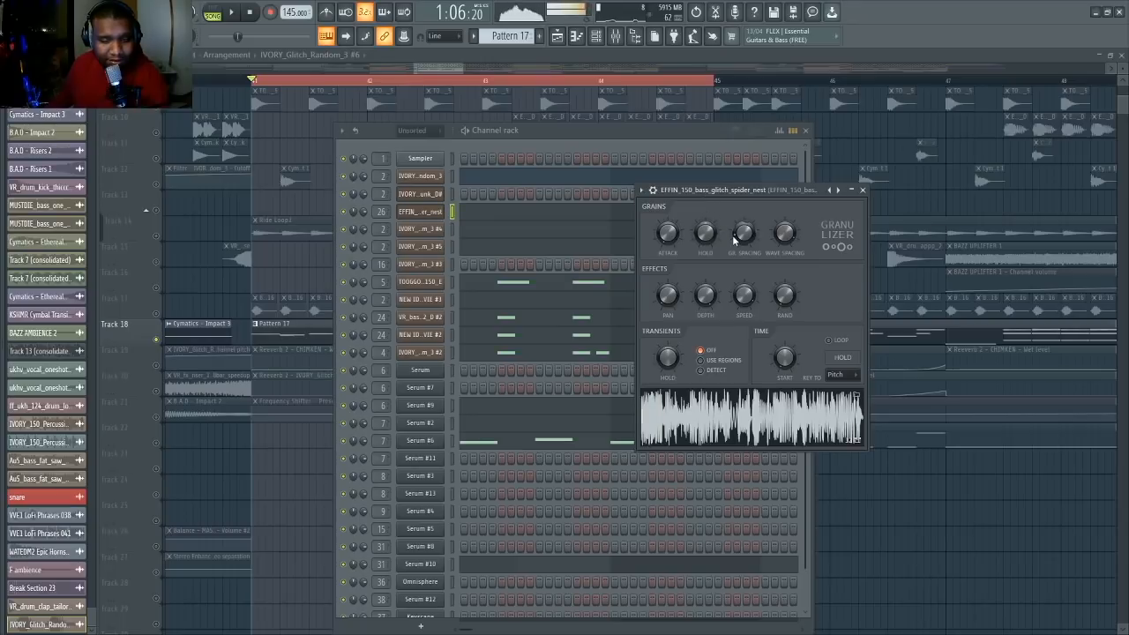
- Step through the IVORY #4, IVORY #5 and TOOGGO channels, and open the NEW ID A FINIR LA VIE #3 Granulizer
{"action": "left_click", "coordinate": [452, 226]}
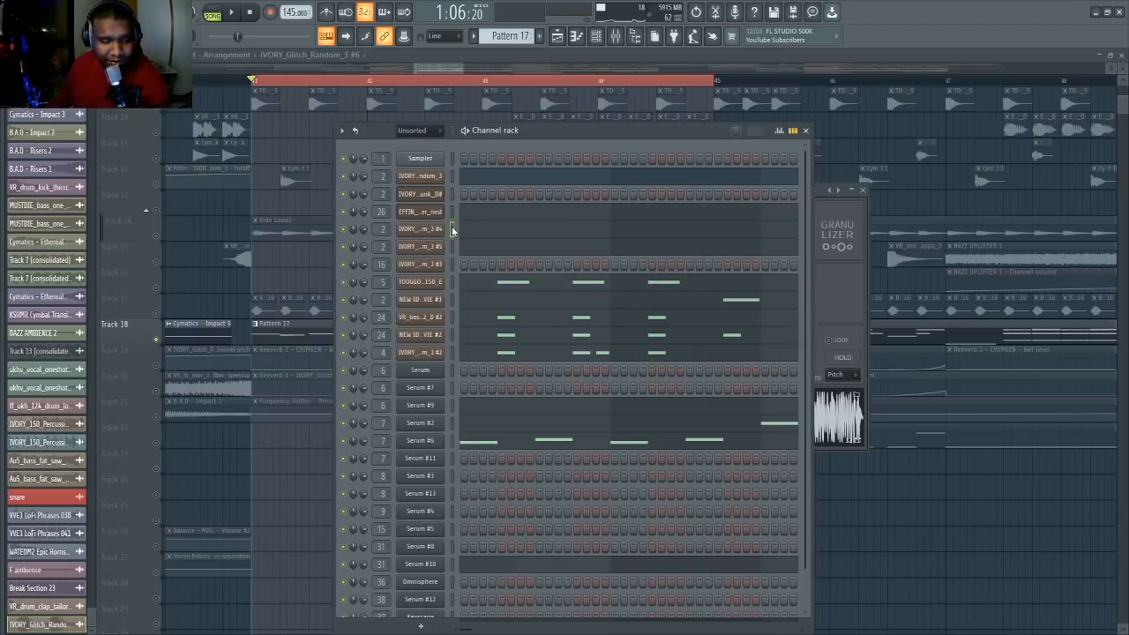
{"action": "left_click", "coordinate": [453, 246]}
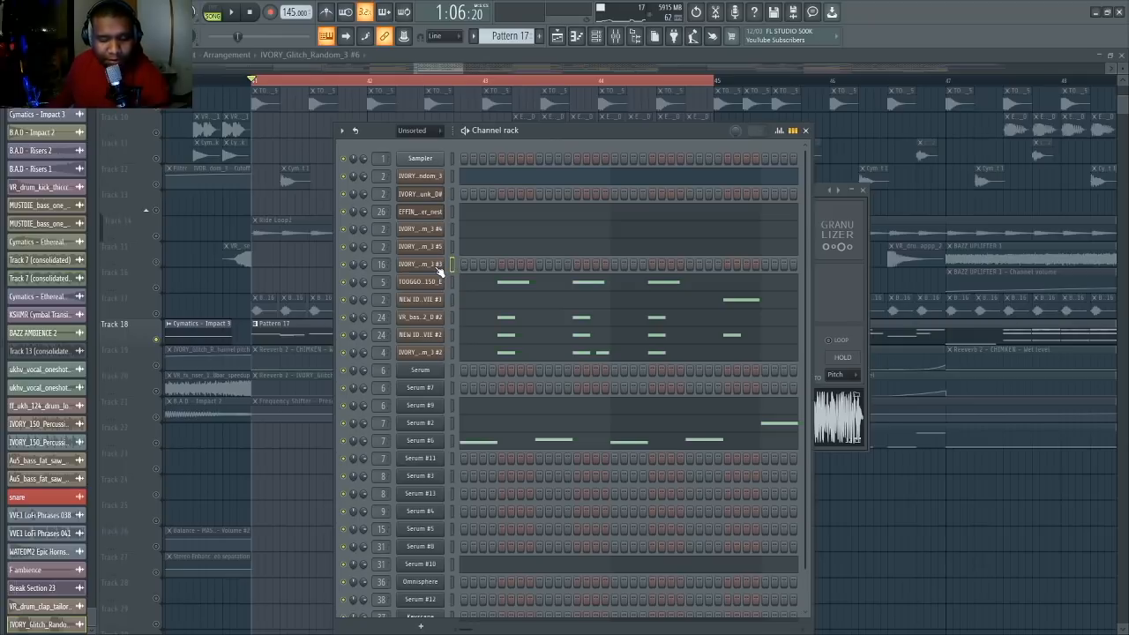
{"action": "left_click", "coordinate": [448, 281]}
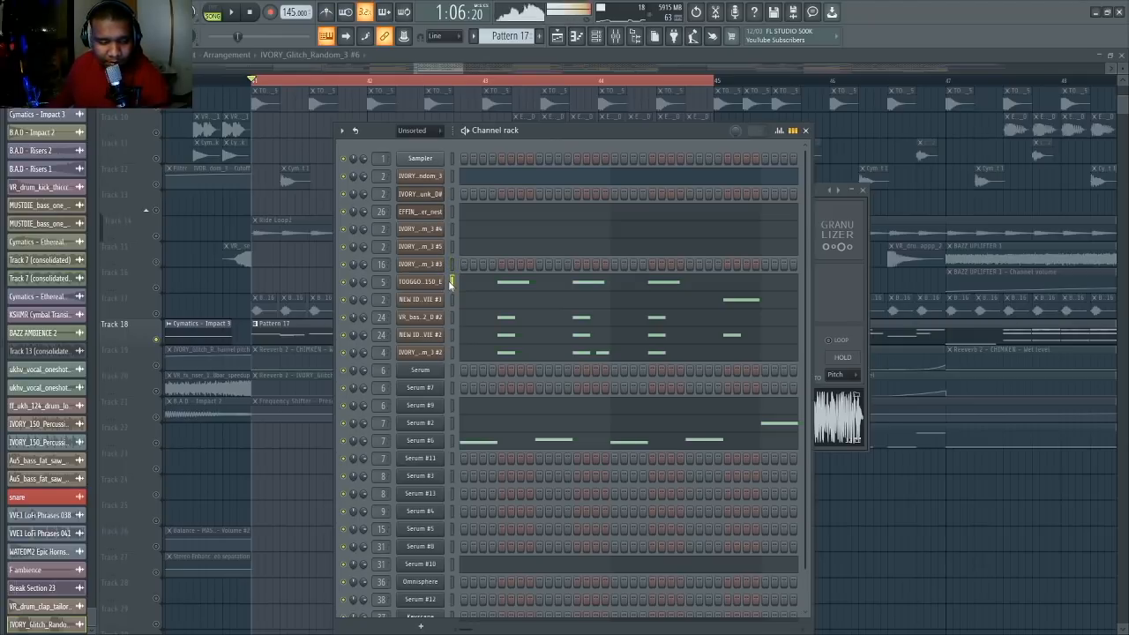
{"action": "left_click", "coordinate": [438, 301]}
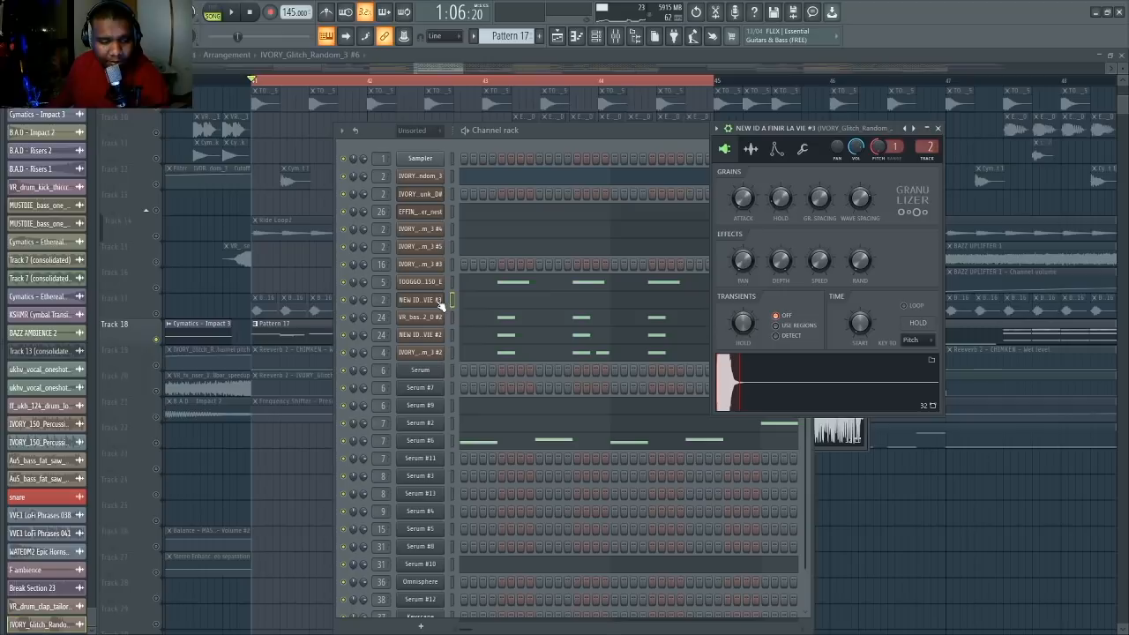
- Audition the NEW ID A FINIR LA VIE #3 Granulizer sample, and step through the VR_bass #2, NEW ID #2 and IVORY #2 channels
{"action": "key", "text": "q"}
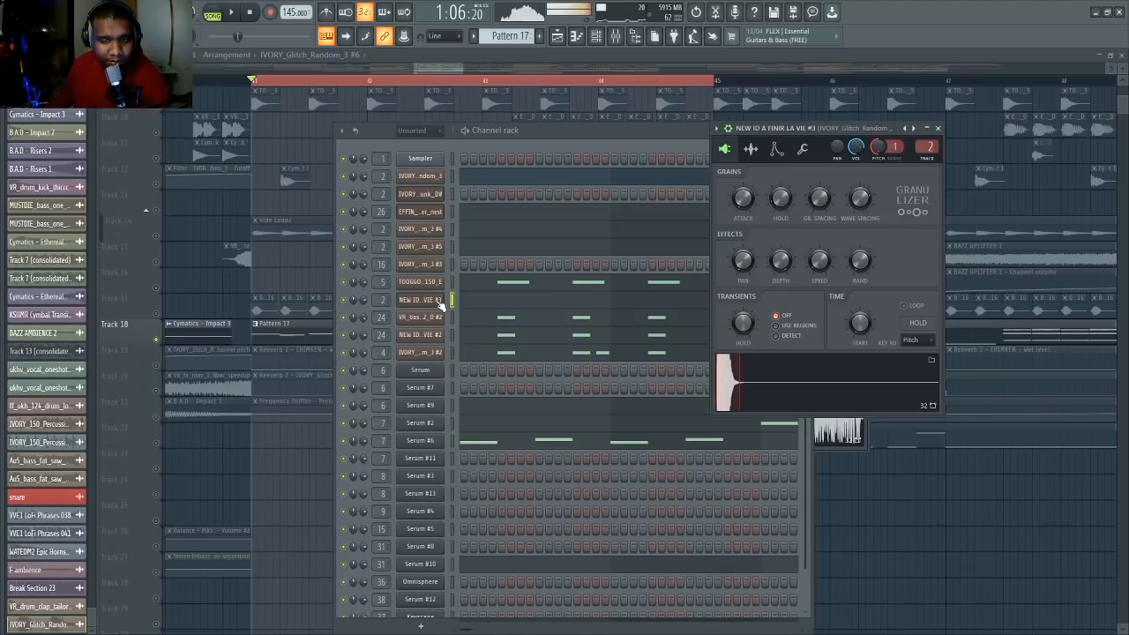
{"action": "left_click", "coordinate": [734, 377]}
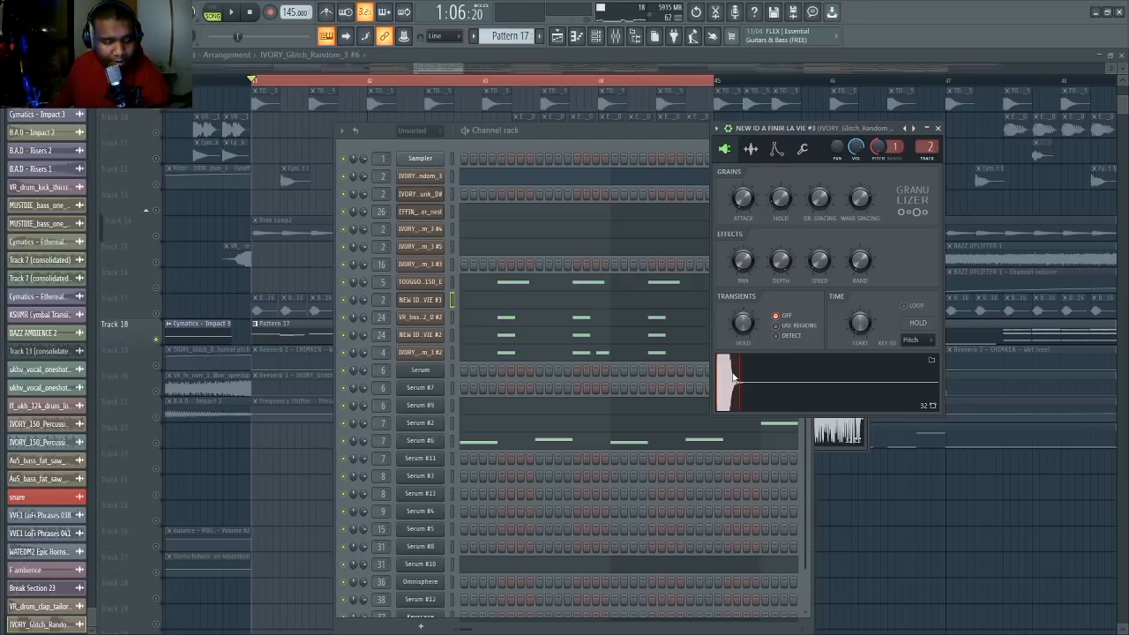
{"action": "left_click", "coordinate": [451, 317]}
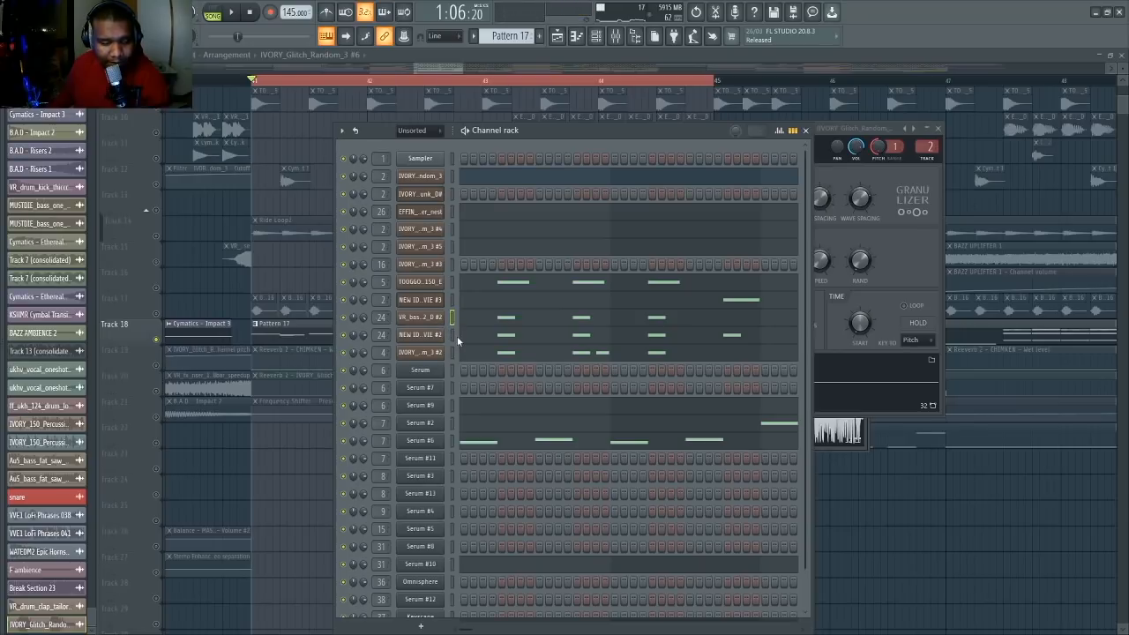
{"action": "left_click", "coordinate": [452, 335]}
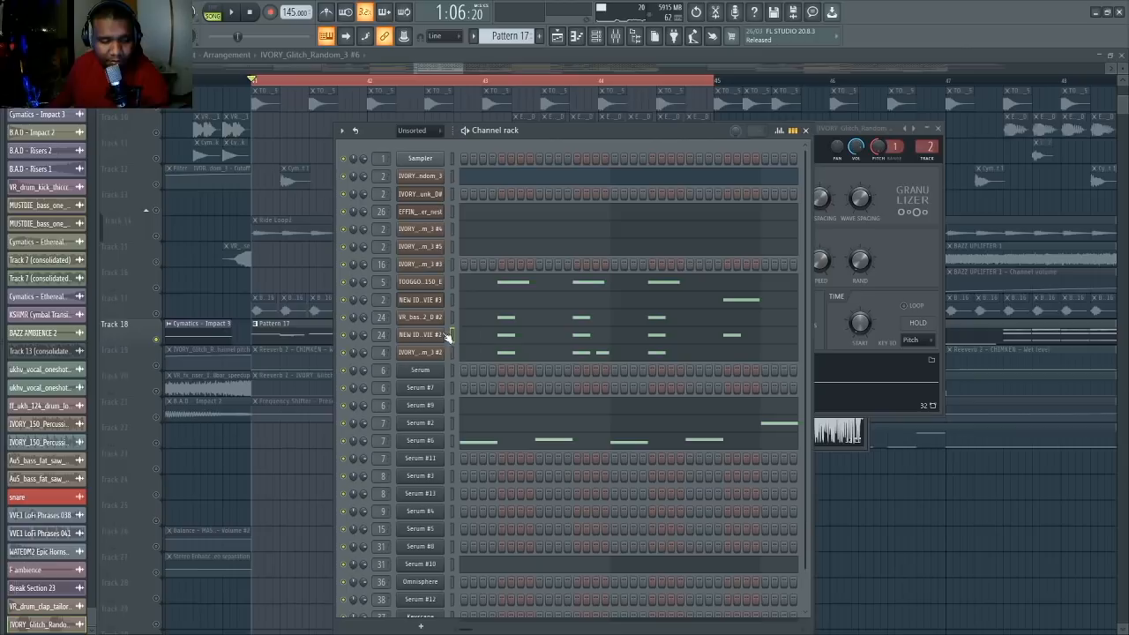
{"action": "left_click", "coordinate": [453, 352]}
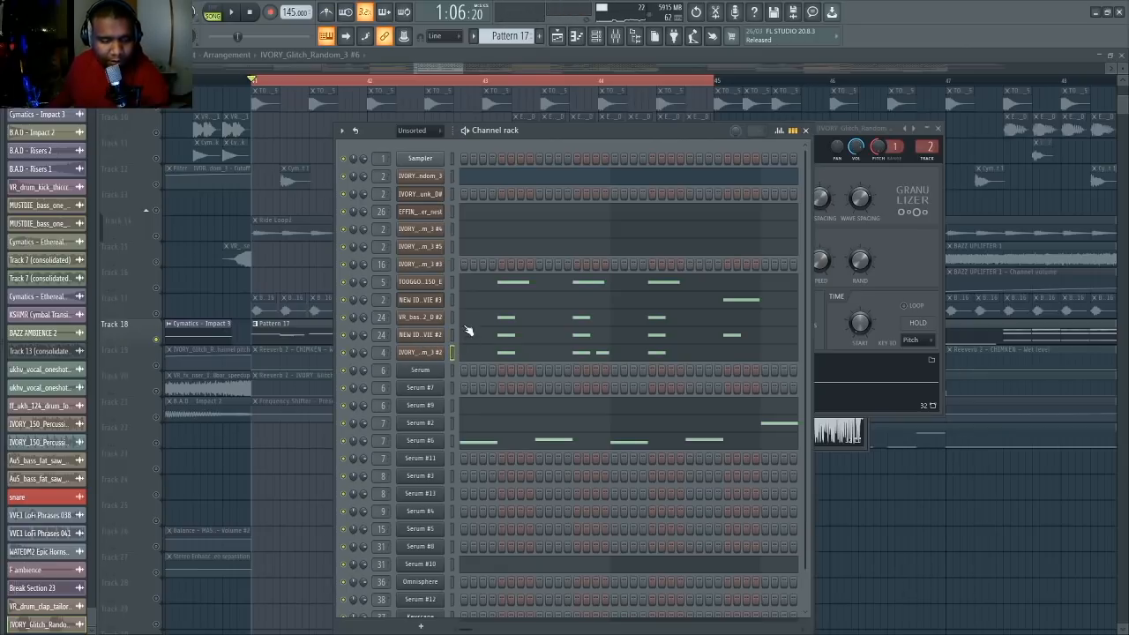
- Open the Serum #6 instrument and show oscillator A's wavetable in its 3D view
{"action": "left_click", "coordinate": [436, 443]}
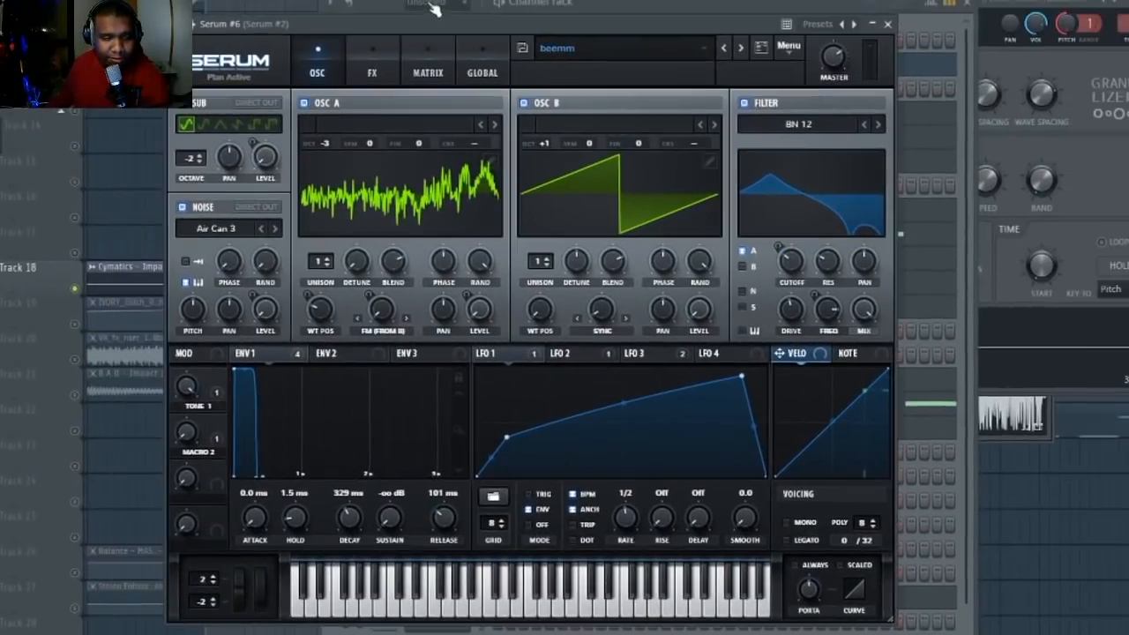
{"action": "left_click_drag", "start_coordinate": [444, 29], "coordinate": [580, 1]}
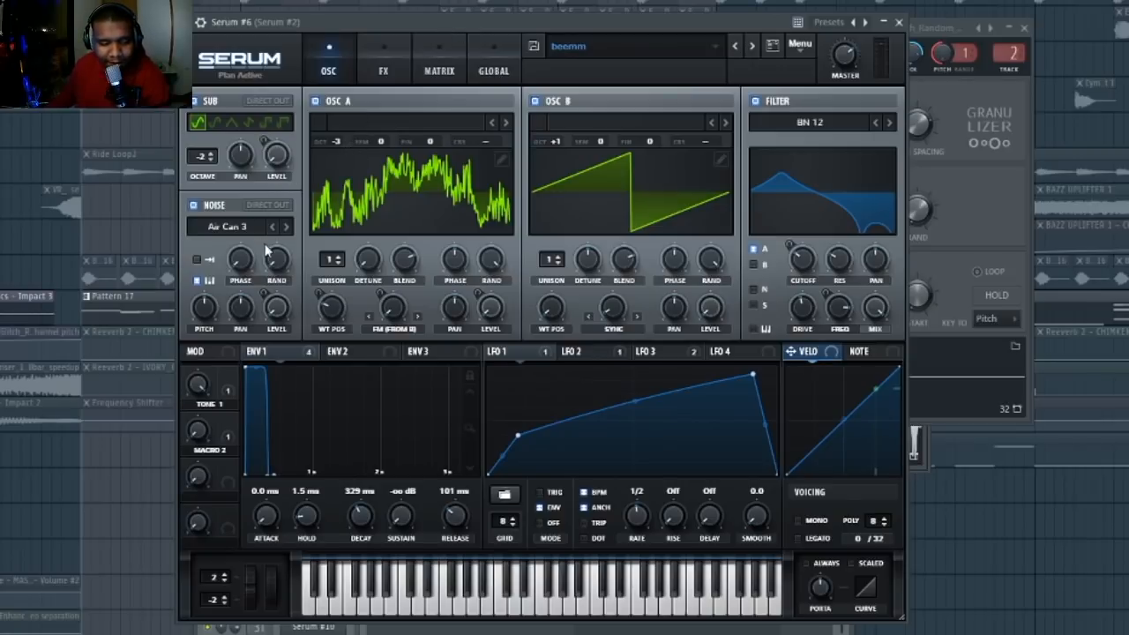
{"action": "left_click", "coordinate": [377, 196]}
{"action": "left_click", "coordinate": [377, 196]}
{"action": "left_click", "coordinate": [378, 195]}
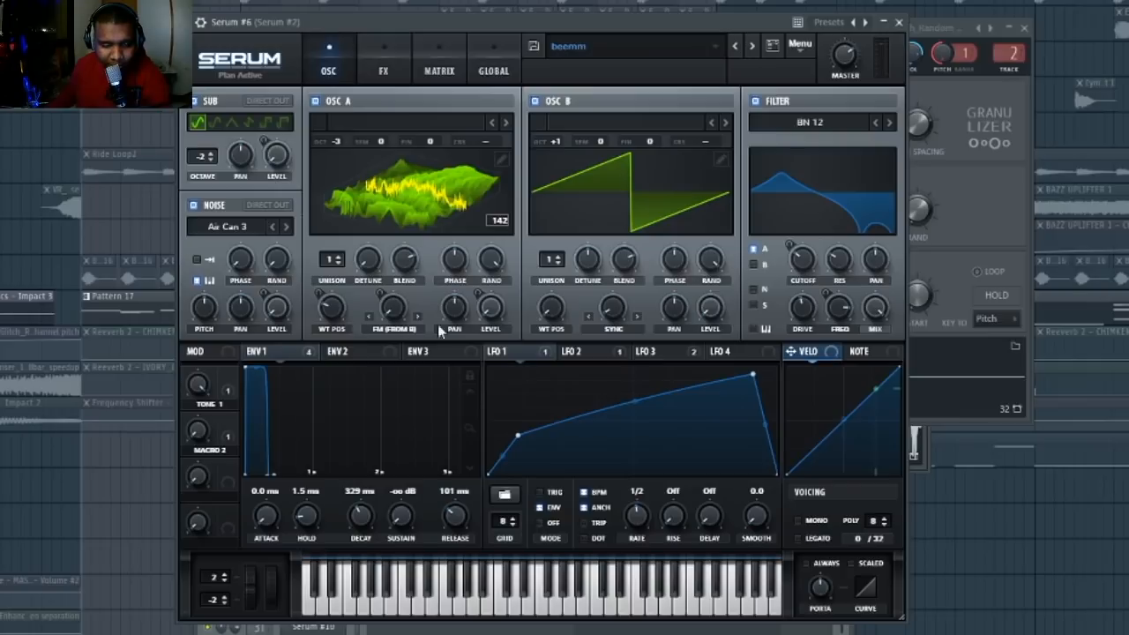
- Inspect the LFO 1, LFO 2 and LFO 3 shapes in Serum #6 and which oscillator controls they modulate
{"action": "left_click", "coordinate": [503, 351]}
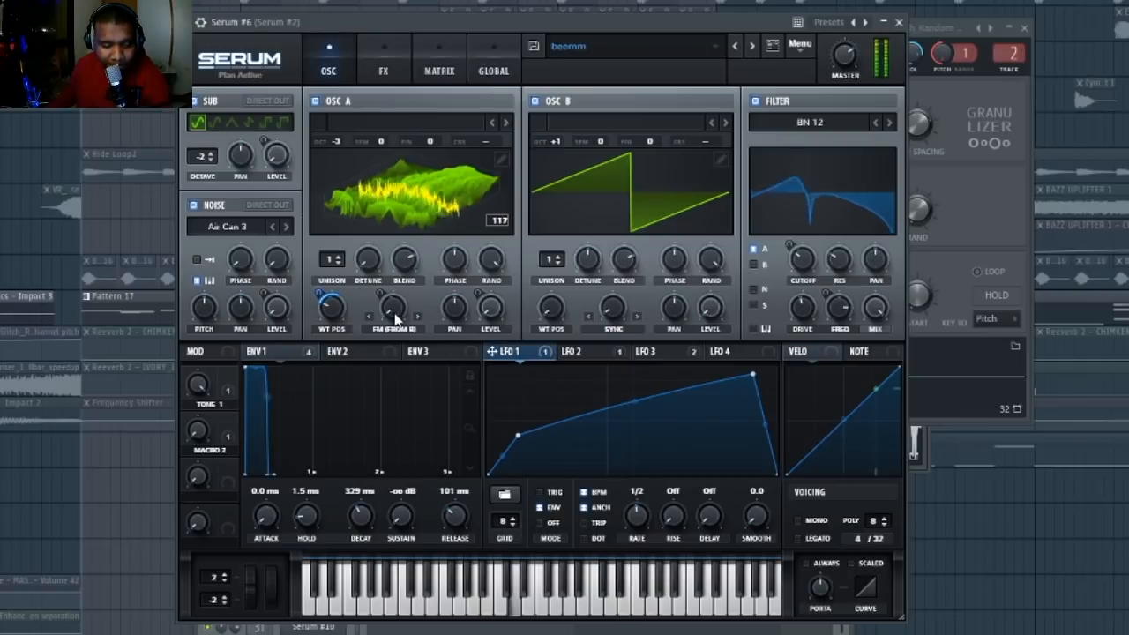
{"action": "left_click", "coordinate": [582, 352]}
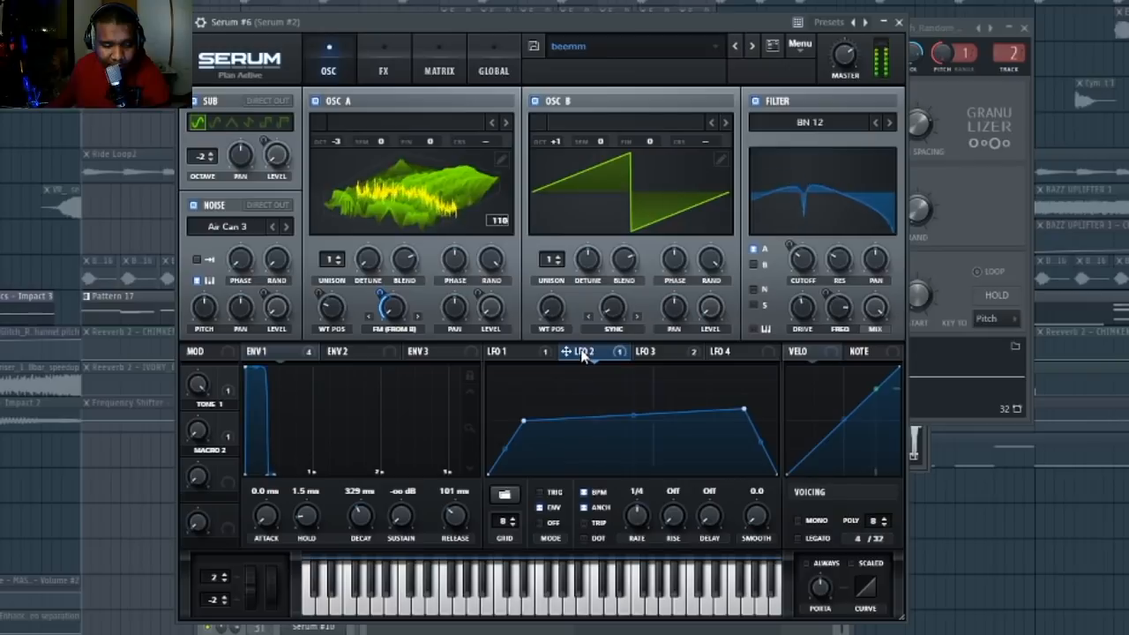
{"action": "left_click", "coordinate": [660, 354]}
{"action": "left_click", "coordinate": [585, 352]}
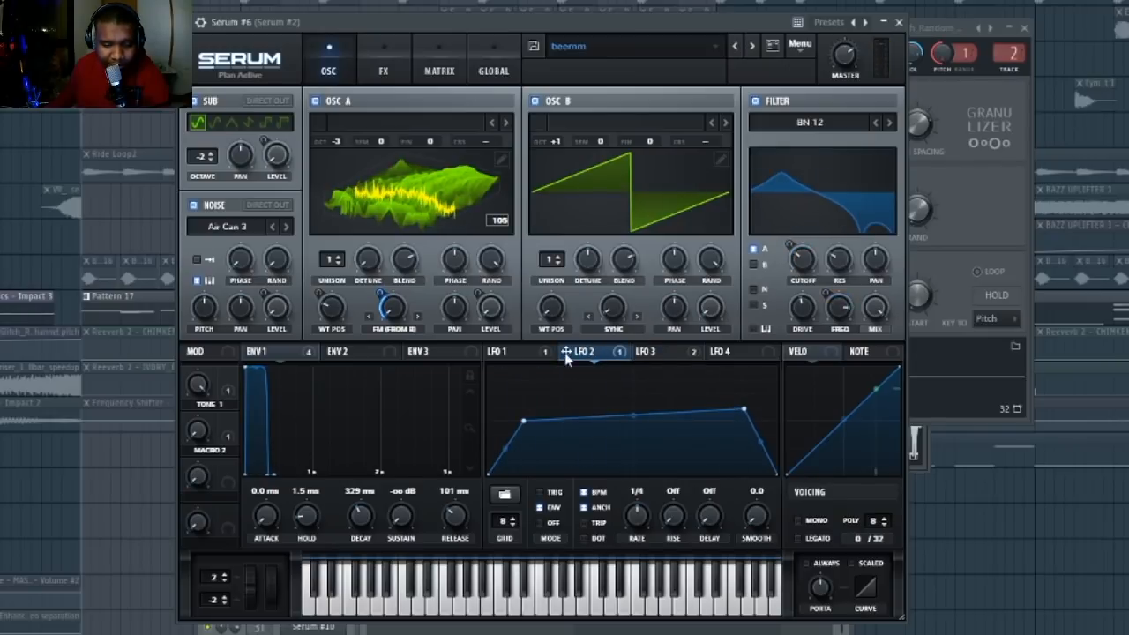
{"action": "left_click", "coordinate": [507, 352]}
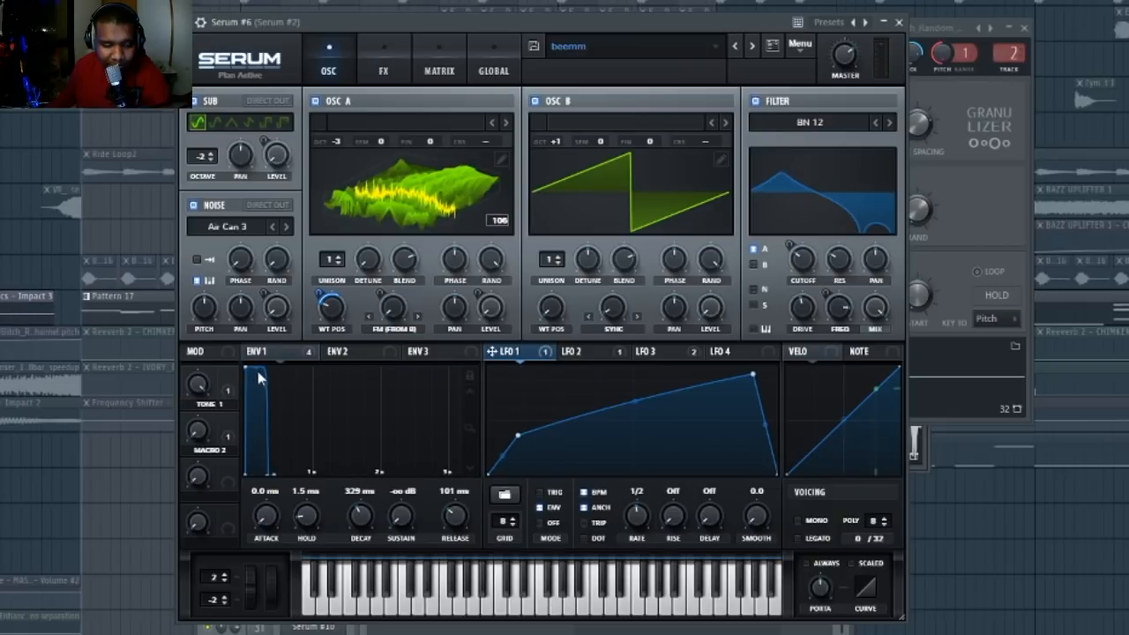
- Look through the effects rack of Serum #6 down to the EQ, and return to the oscillator page
{"action": "left_click", "coordinate": [371, 53]}
{"action": "scroll", "coordinate": [225, 256], "scroll_direction": "down", "scroll_amount": 3}
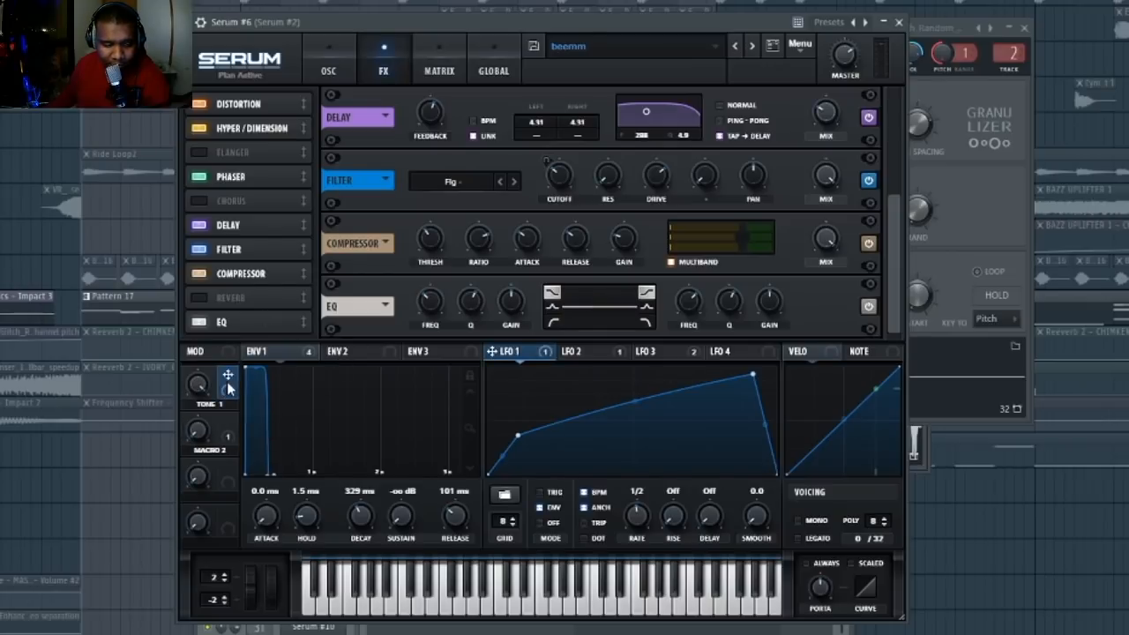
{"action": "left_click", "coordinate": [349, 72]}
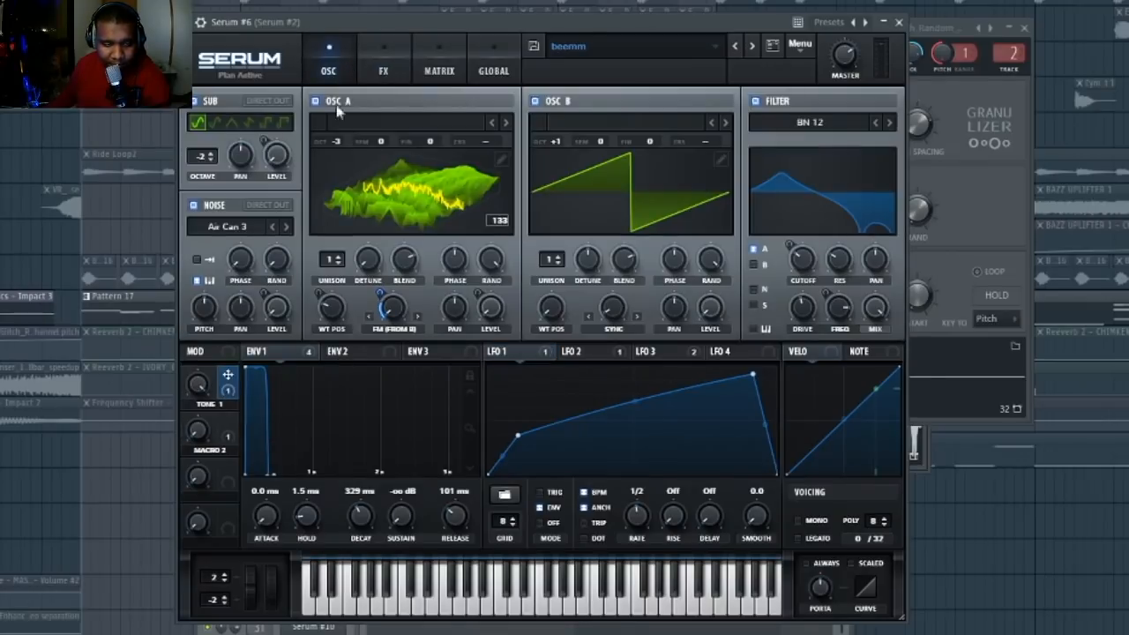
- Try out the Tone 1 and Macro 2 macro knobs in Serum #6 while auditioning the sound
{"action": "left_click_drag", "start_coordinate": [196, 384], "coordinate": [196, 386]}
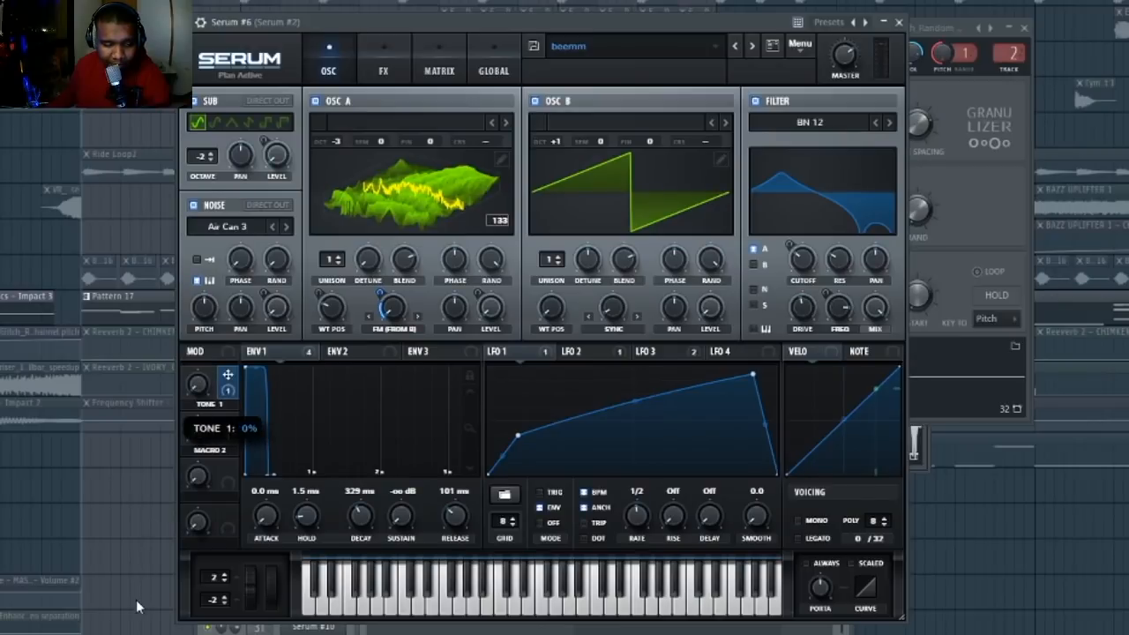
{"action": "left_click_drag", "start_coordinate": [136, 600], "coordinate": [223, 214]}
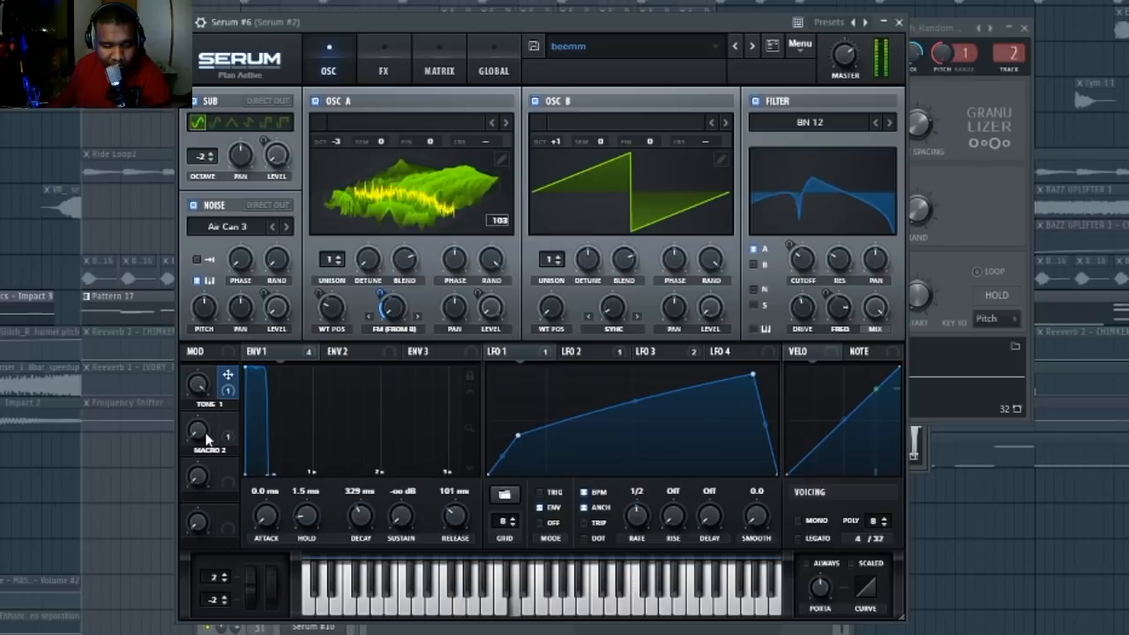
{"action": "left_click_drag", "start_coordinate": [206, 438], "coordinate": [202, 426]}
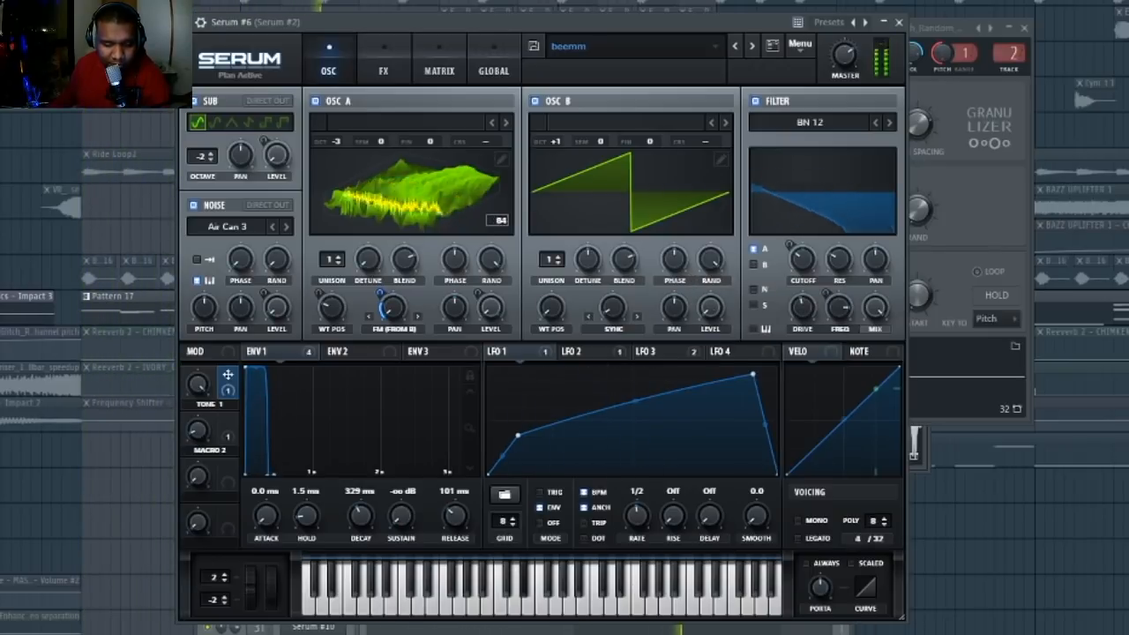
- Return to the playlist and inspect the channel settings of the Presenta_DropBassLikeAGunshot #2 clip on Track 2
{"action": "key", "text": "F6"}
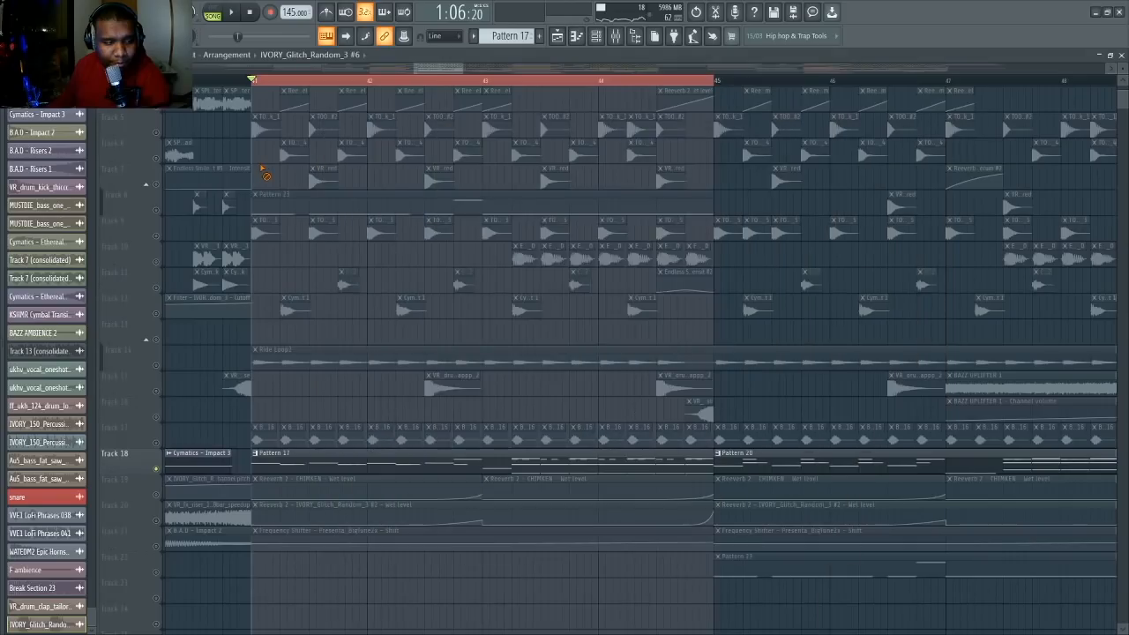
{"action": "scroll", "coordinate": [265, 173], "scroll_direction": "up", "scroll_amount": 3}
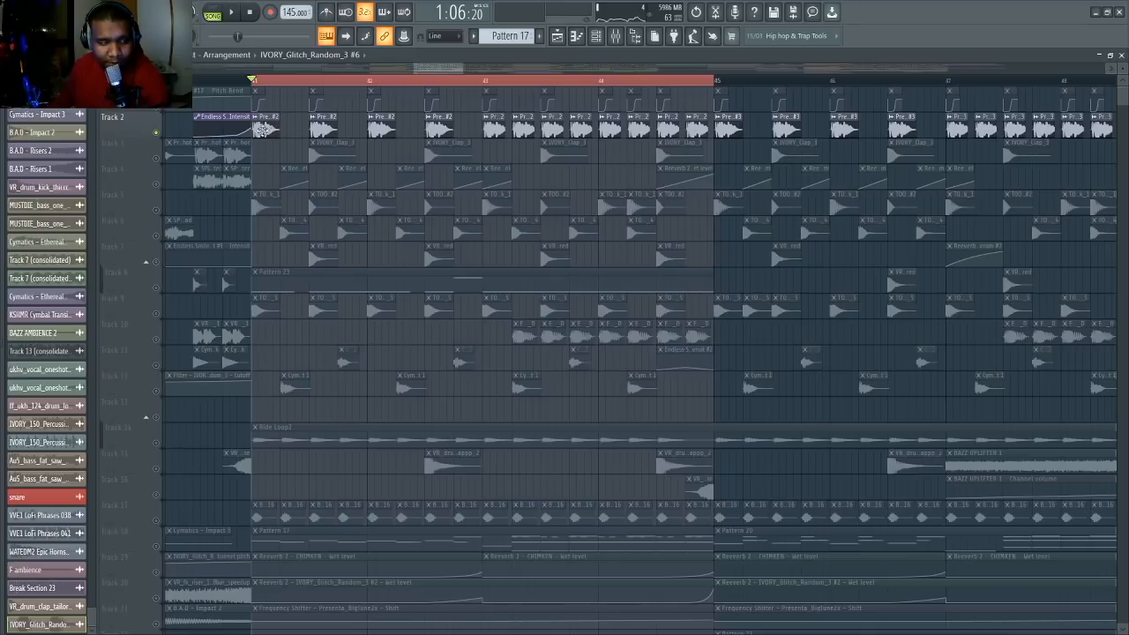
{"action": "double_click", "coordinate": [267, 132]}
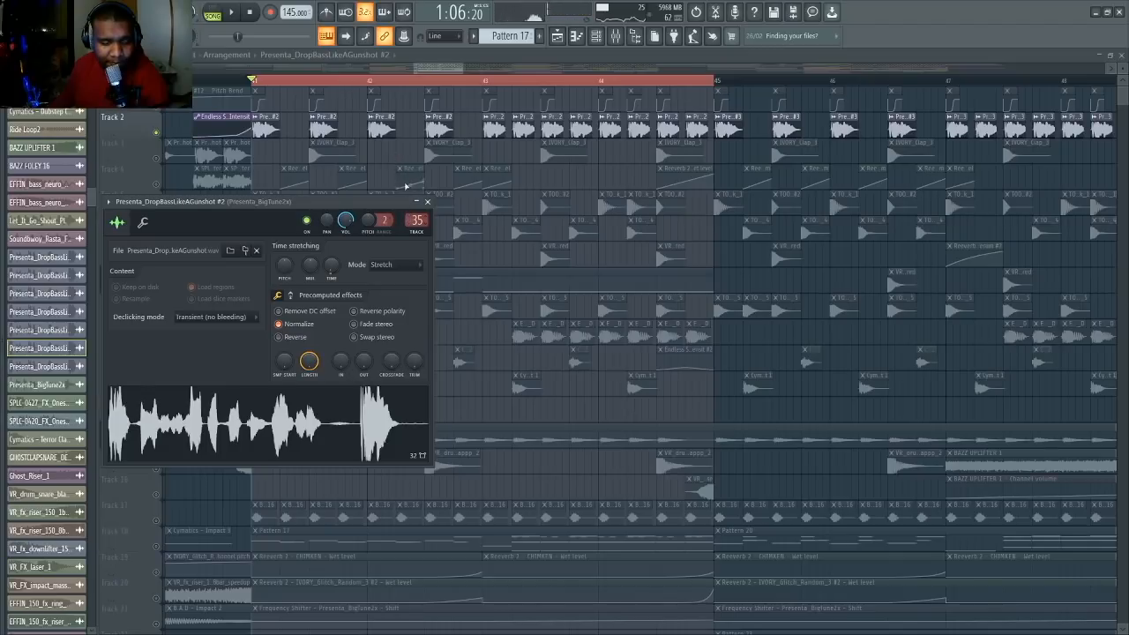
{"action": "key", "text": "Escape"}
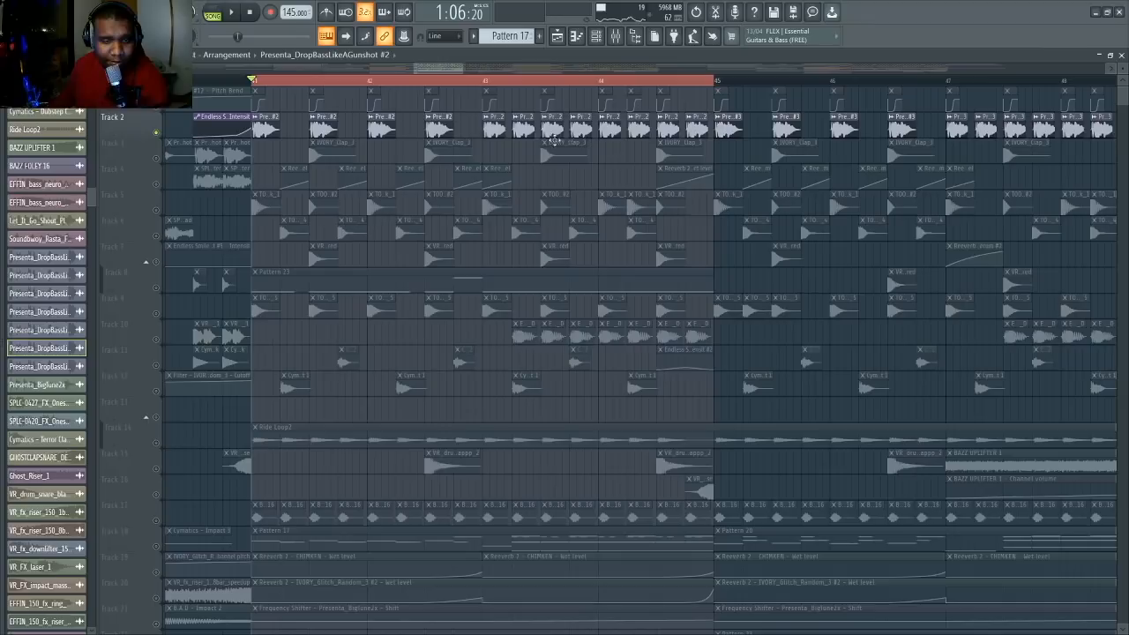
- Audition the soloed Track 21 with the Frequency Shifter automation from bar 43, and unsolo it once playback is stopped
{"action": "left_click", "coordinate": [485, 82]}
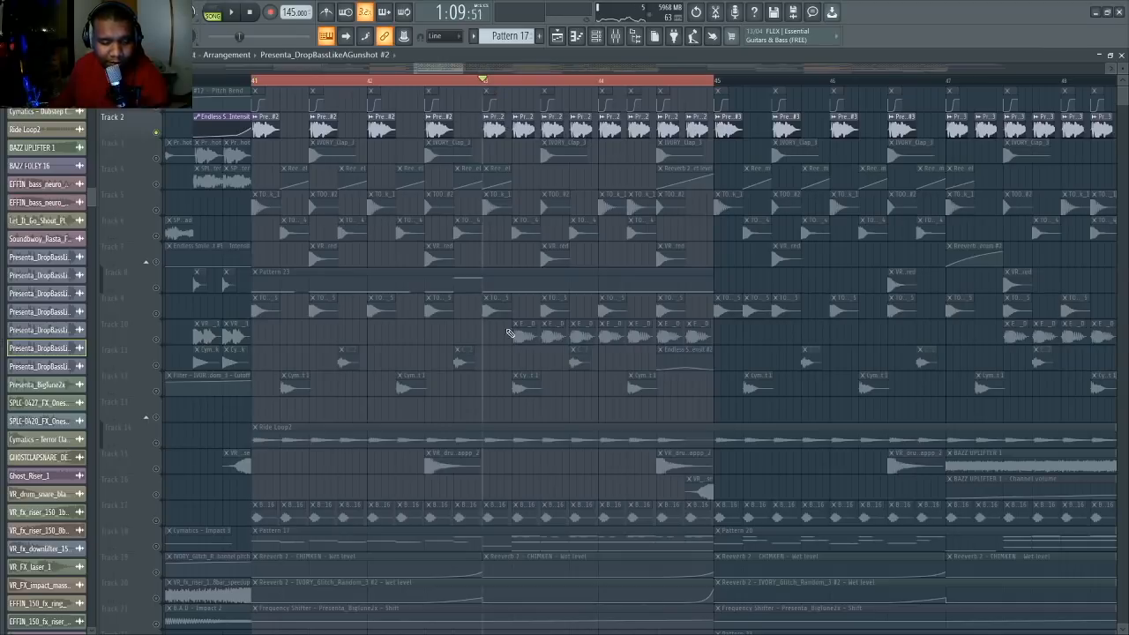
{"action": "scroll", "coordinate": [486, 459], "scroll_direction": "down", "scroll_amount": 4}
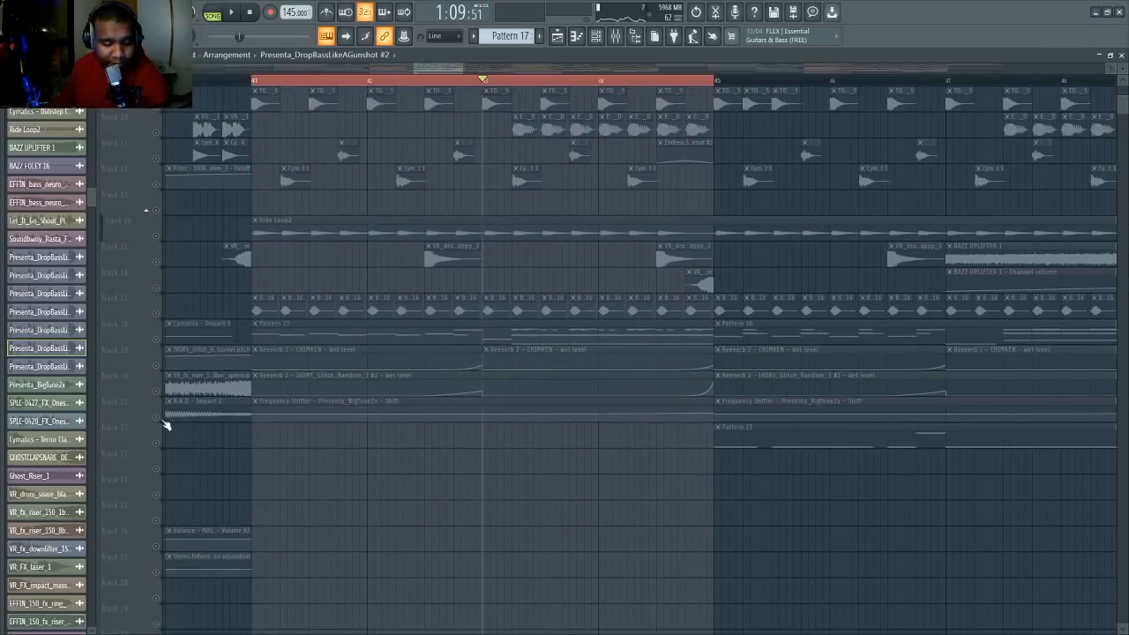
{"action": "left_click", "coordinate": [160, 421]}
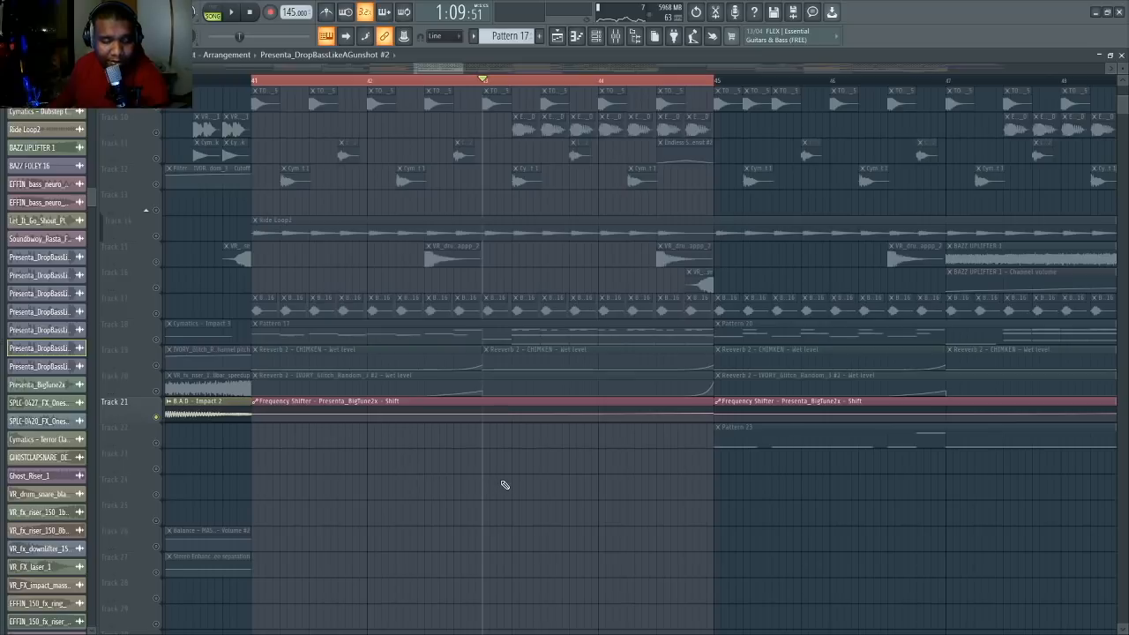
{"action": "key", "text": "space"}
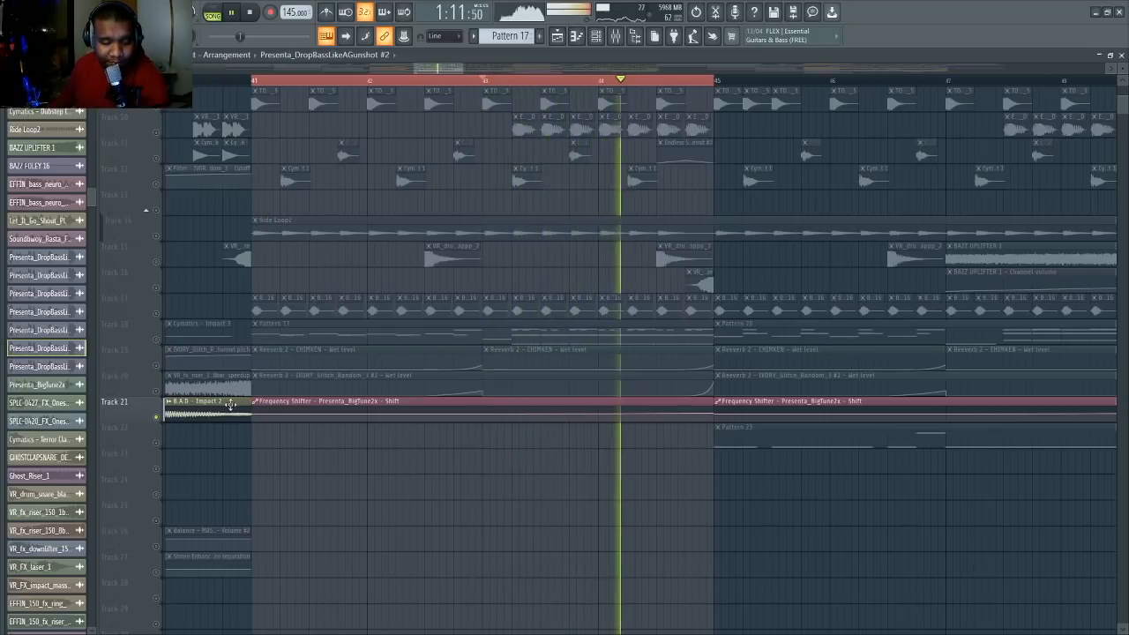
{"action": "key", "text": "space"}
{"action": "left_click", "coordinate": [157, 418]}
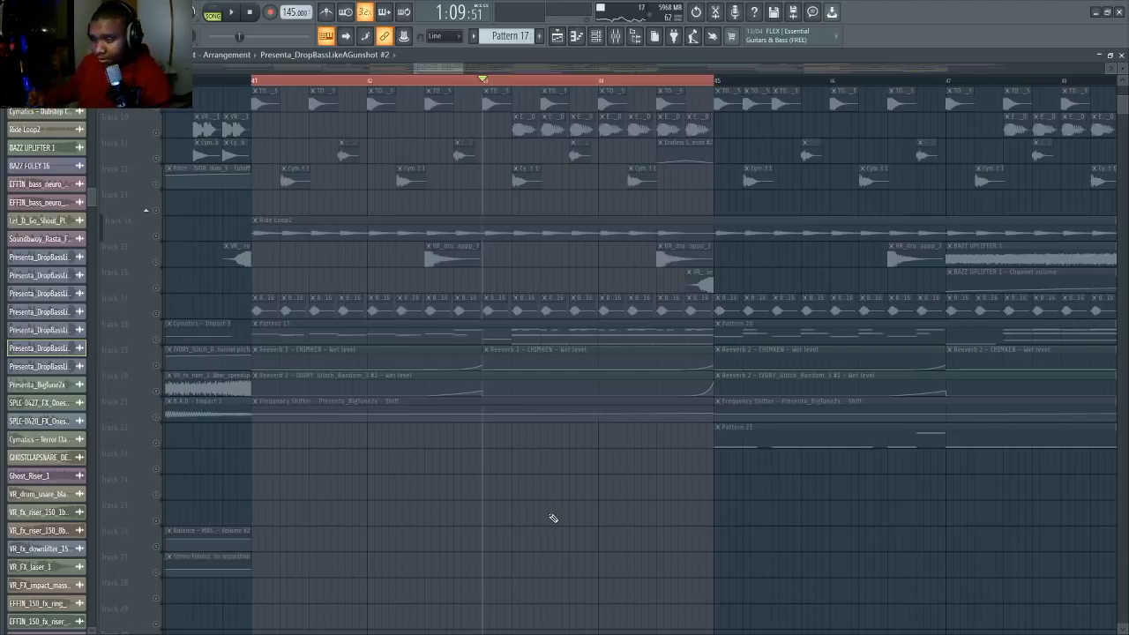
- Play the drop from bar 41 with all tracks enabled, stopping around bar 47
{"action": "scroll", "coordinate": [555, 515], "scroll_direction": "up", "scroll_amount": 5}
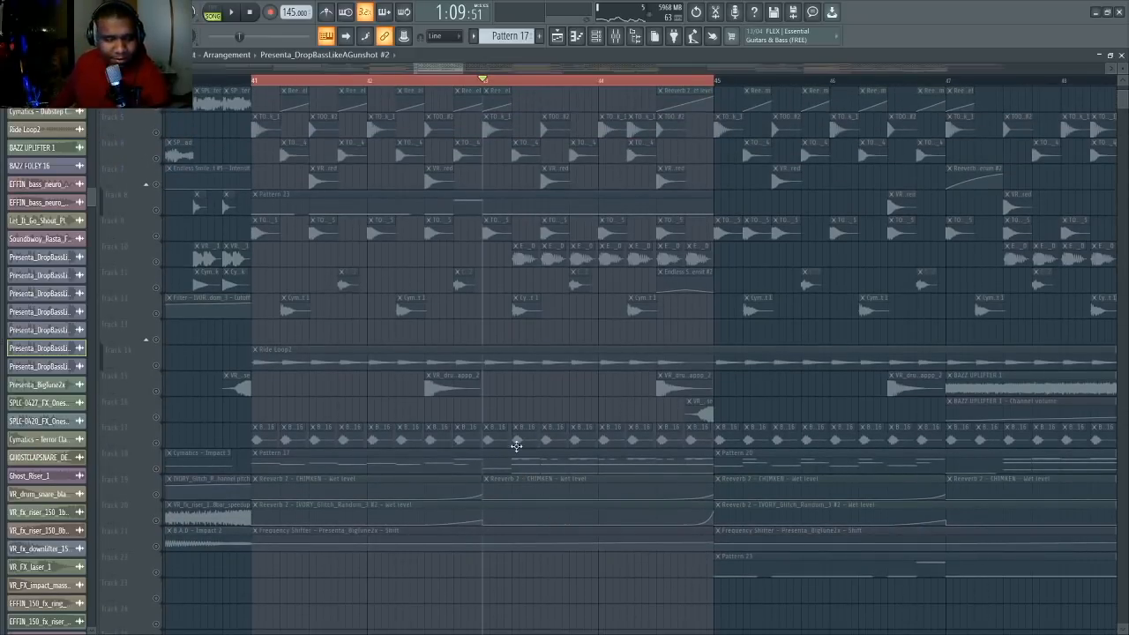
{"action": "scroll", "coordinate": [516, 447], "scroll_direction": "up", "scroll_amount": 3}
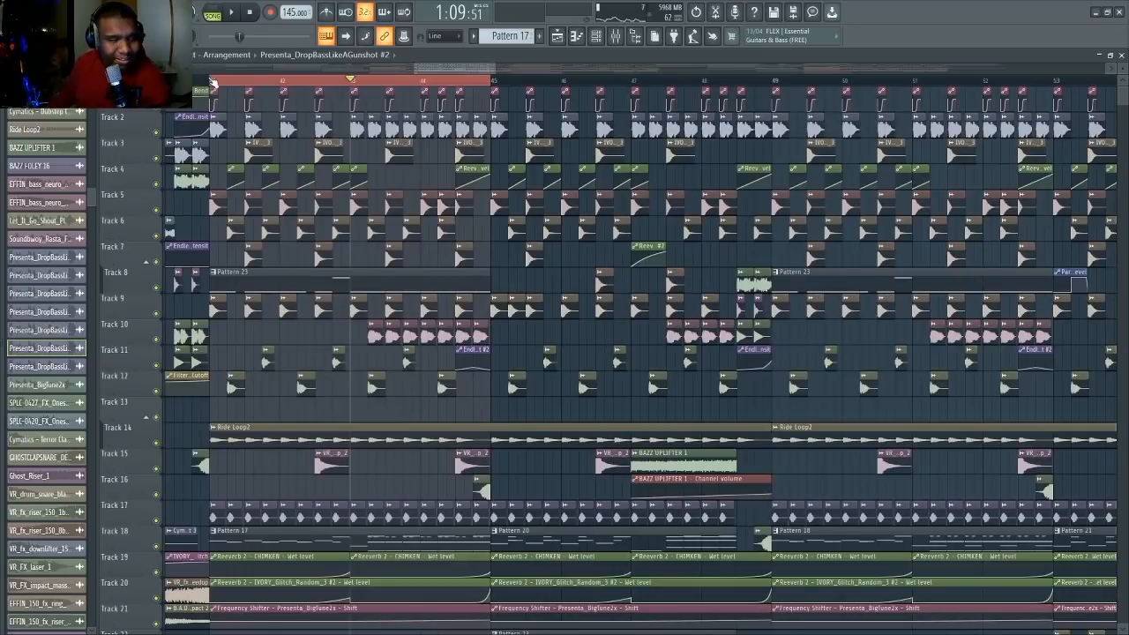
{"action": "left_click", "coordinate": [212, 81]}
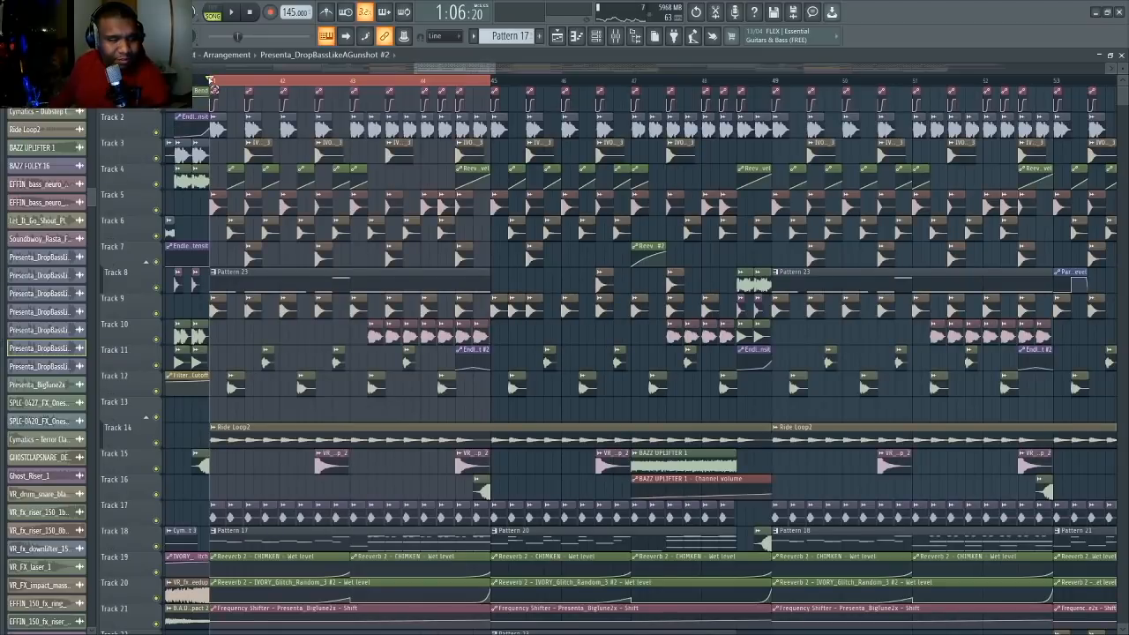
{"action": "key", "text": "space"}
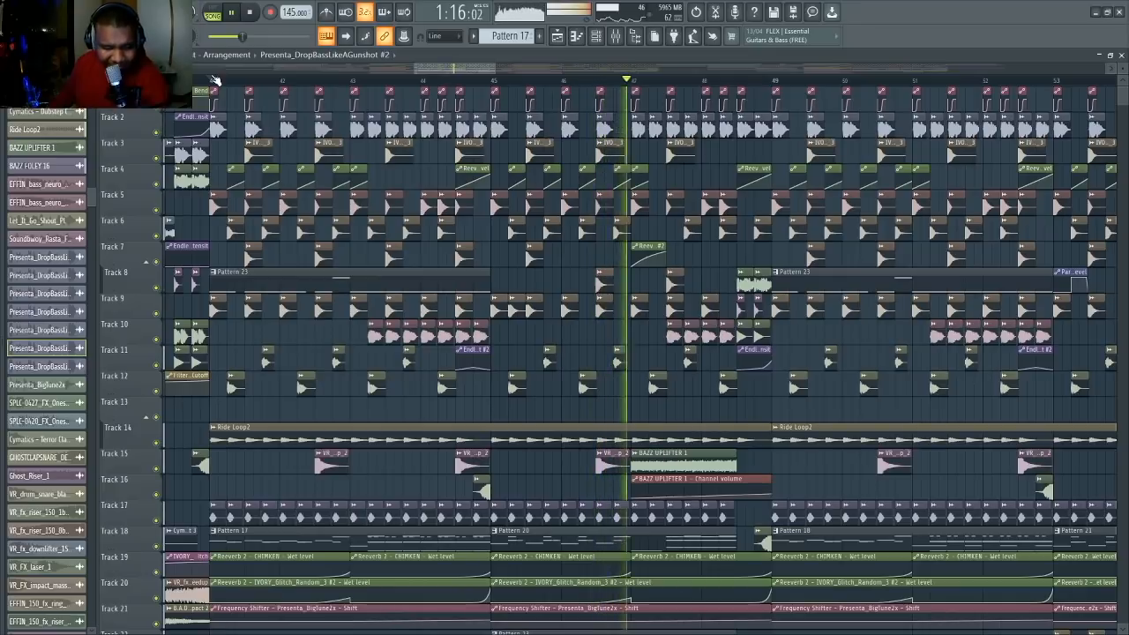
{"action": "key", "text": "space"}
- Locate the Serum #3 note on D2 in Pattern 20's piano roll, and open that channel's Serum instrument
{"action": "double_click", "coordinate": [657, 547]}
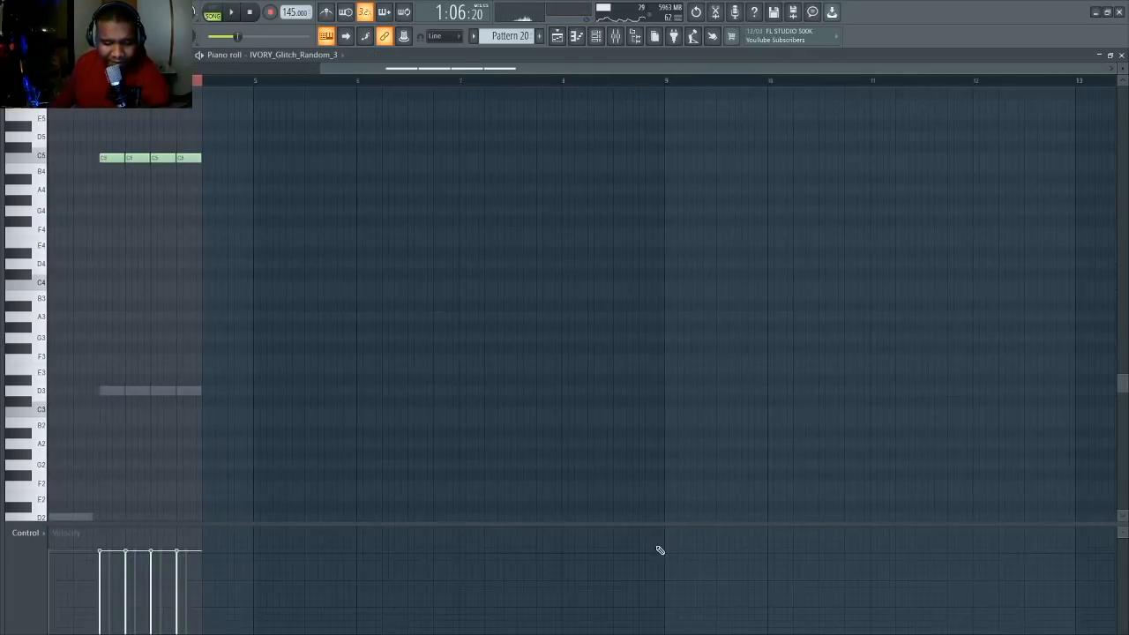
{"action": "left_click_drag", "start_coordinate": [324, 68], "coordinate": [159, 68]}
{"action": "scroll", "coordinate": [264, 363], "scroll_direction": "down", "scroll_amount": 3}
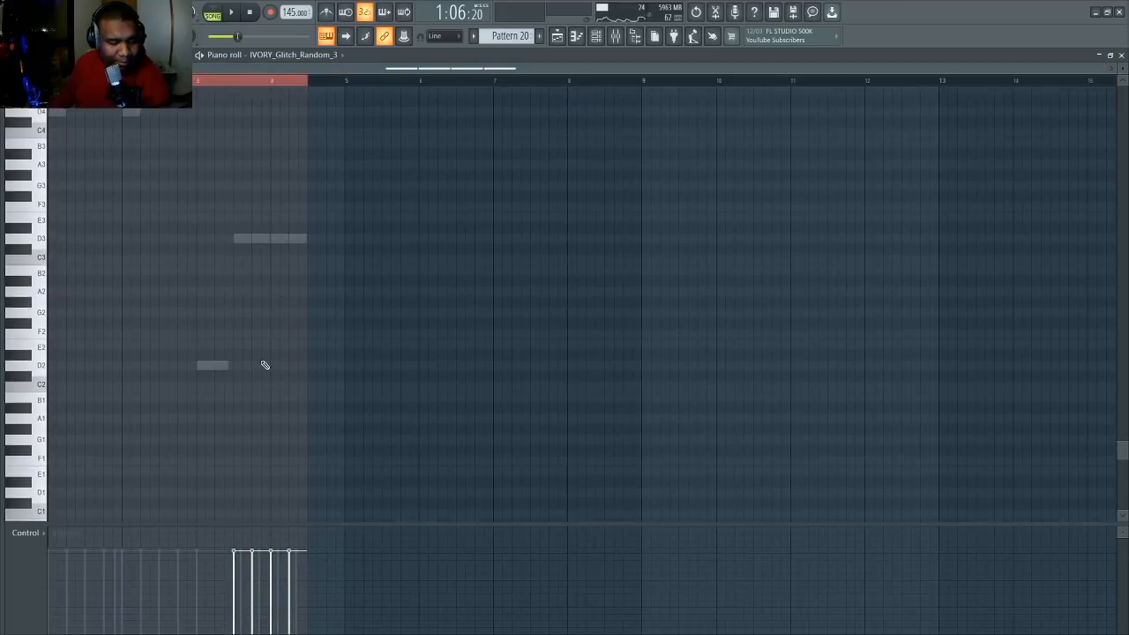
{"action": "right_click", "coordinate": [202, 359]}
{"action": "right_click", "coordinate": [203, 359]}
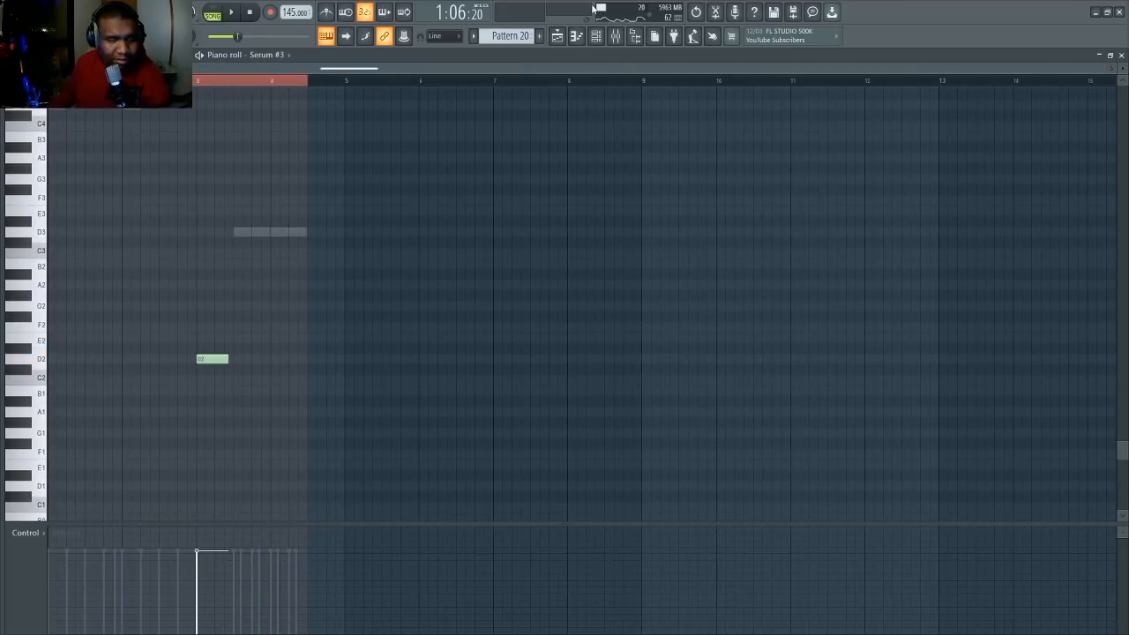
{"action": "left_click", "coordinate": [596, 35]}
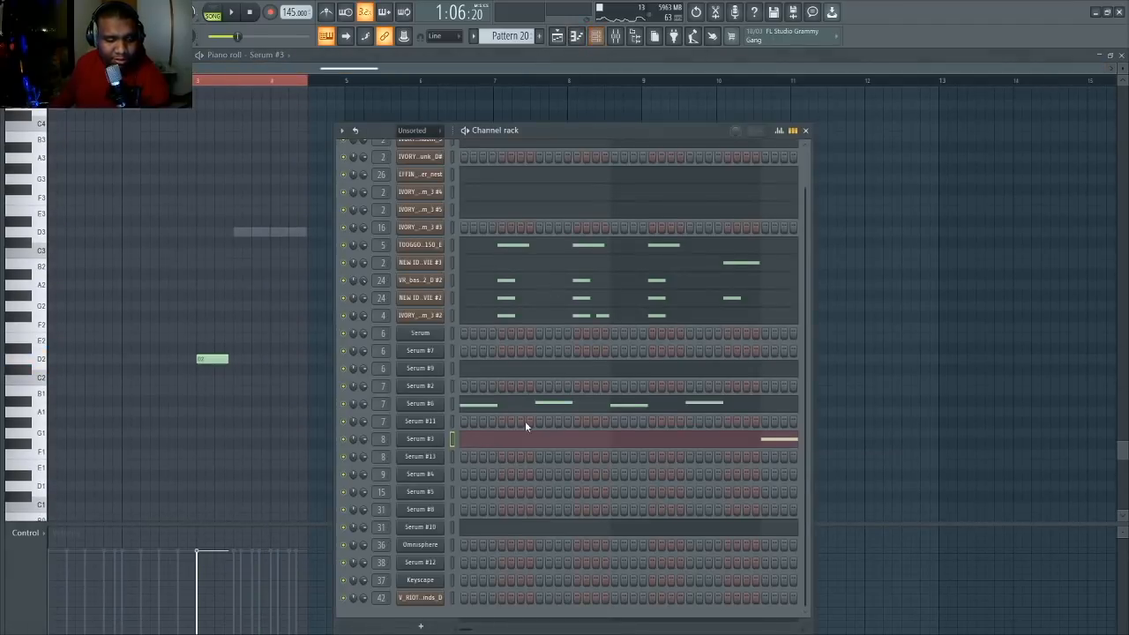
{"action": "left_click", "coordinate": [432, 441]}
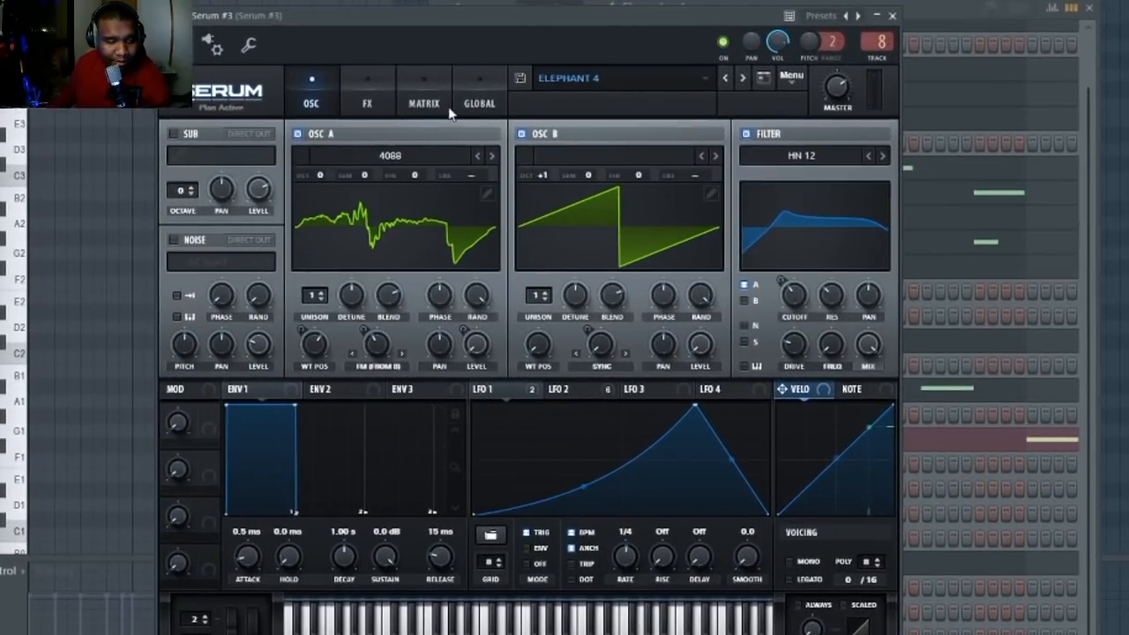
- Audition the Serum #3 instrument and its D2 note in Pattern 20's piano roll
{"action": "left_click_drag", "start_coordinate": [498, 30], "coordinate": [581, 4]}
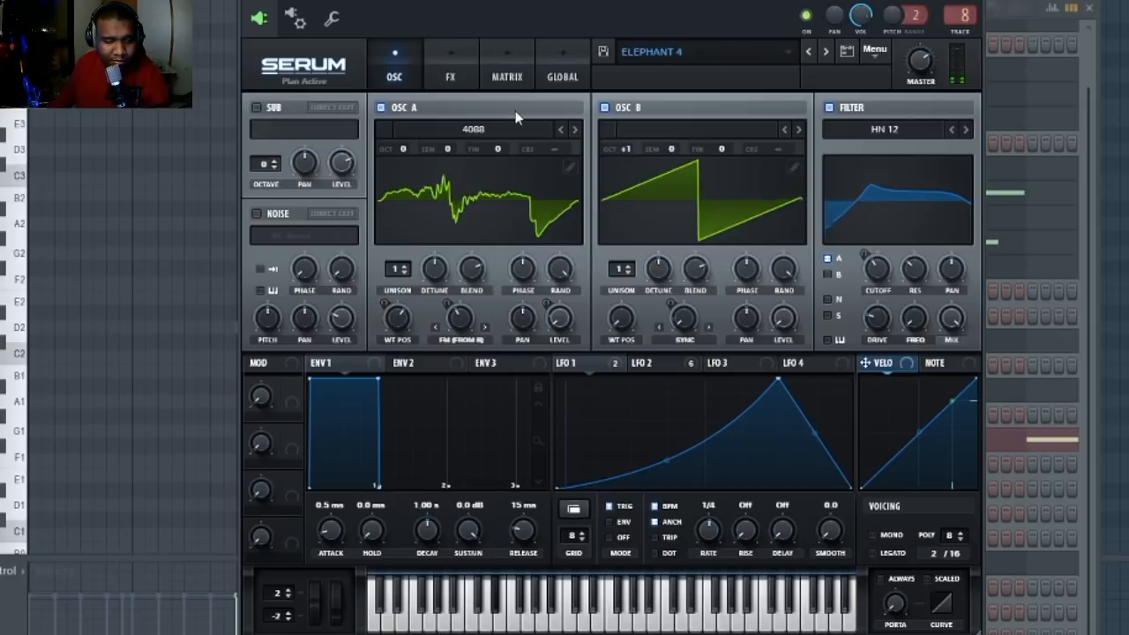
{"action": "mouse_move", "coordinate": [402, 156]}
{"action": "left_mouse_down"}
{"action": "mouse_move", "coordinate": [408, 187]}
{"action": "mouse_move", "coordinate": [414, 150]}
{"action": "left_mouse_up"}
{"action": "left_click", "coordinate": [1061, 51]}
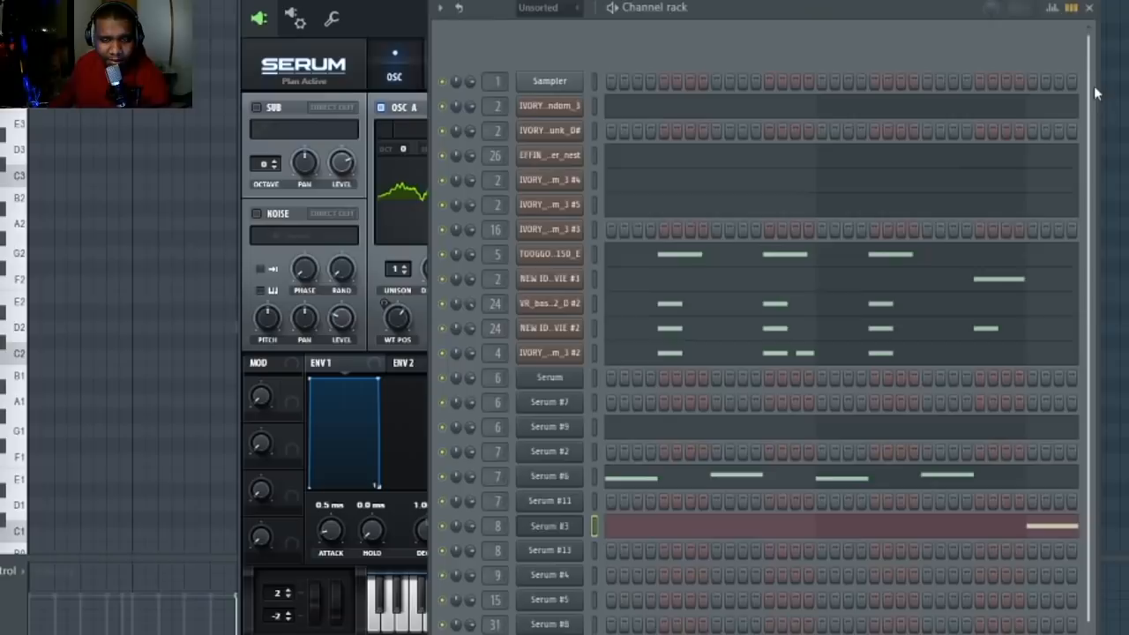
{"action": "scroll", "coordinate": [273, 416], "scroll_direction": "down", "scroll_amount": 1}
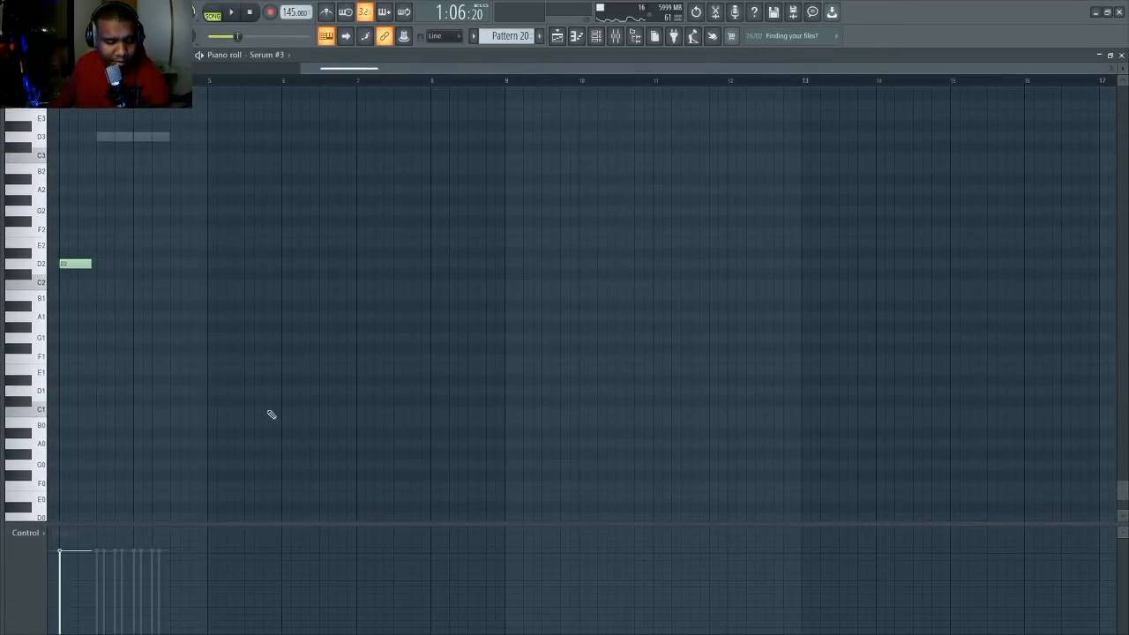
{"action": "scroll", "coordinate": [265, 411], "scroll_direction": "up", "scroll_amount": 1}
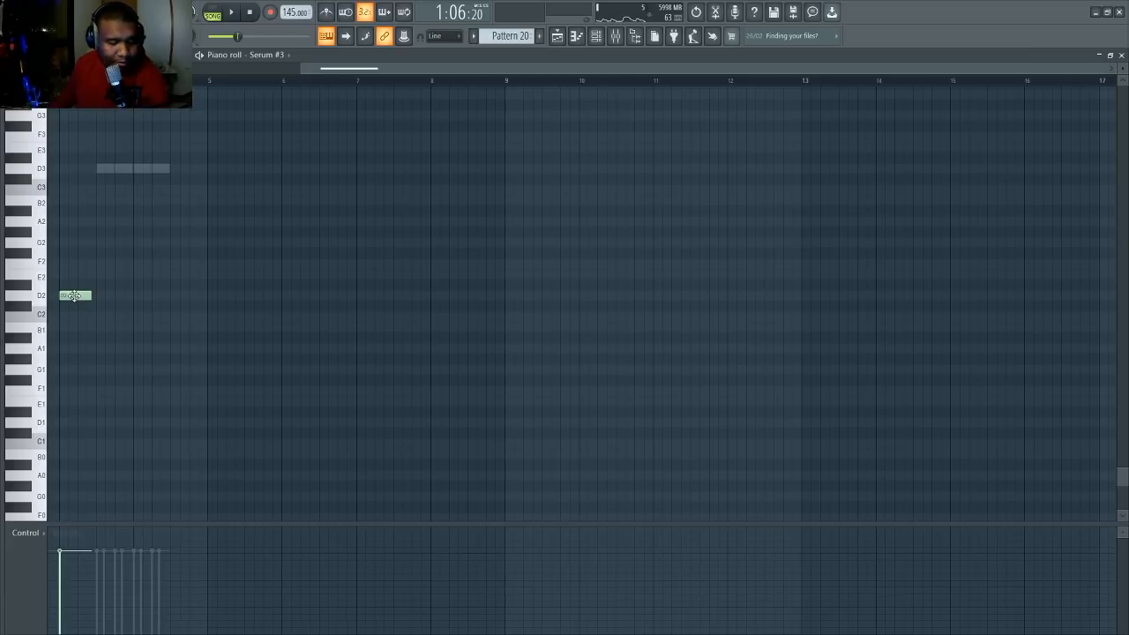
{"action": "left_click", "coordinate": [74, 296]}
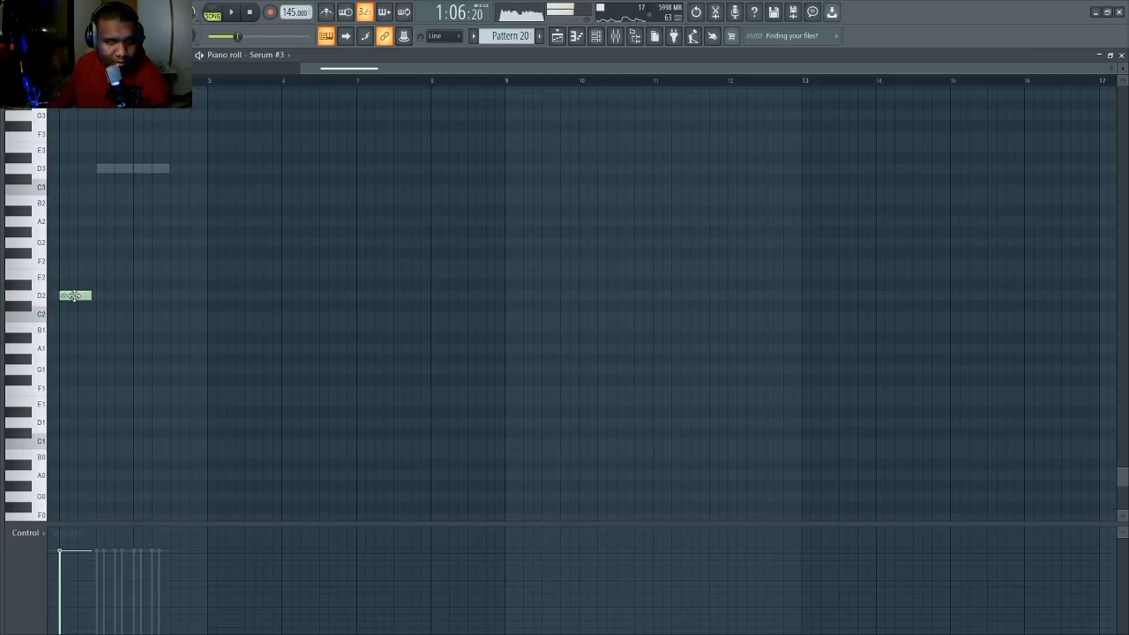
- Reopen the Serum #3 instrument from the channel rack and examine its LFO 1 modulation targets and effects
{"action": "left_click", "coordinate": [596, 35]}
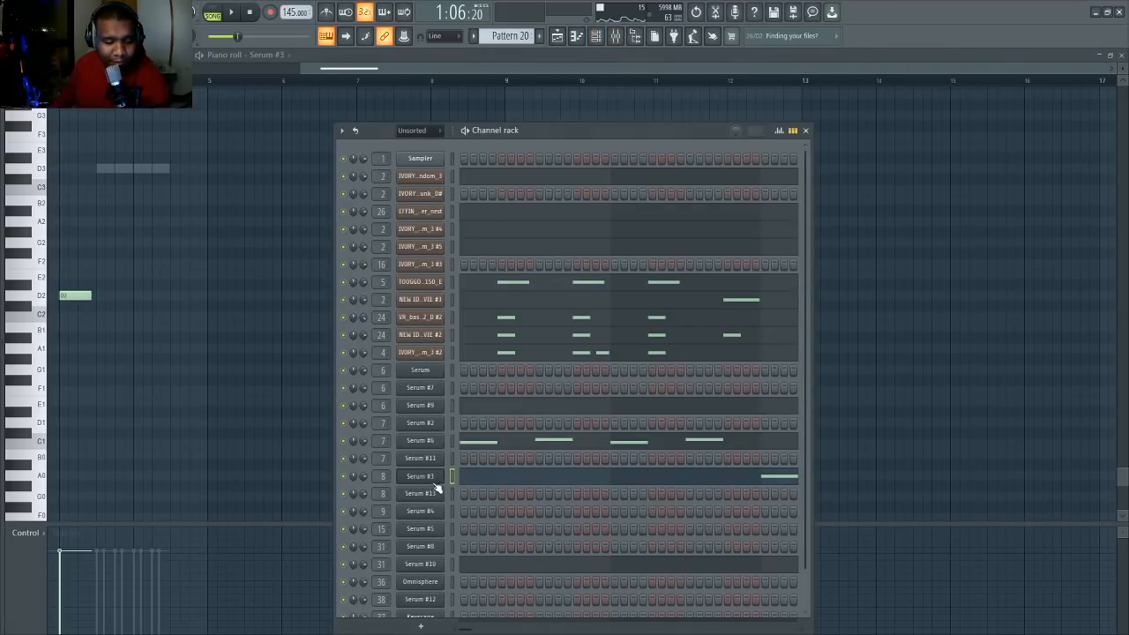
{"action": "left_click", "coordinate": [432, 478]}
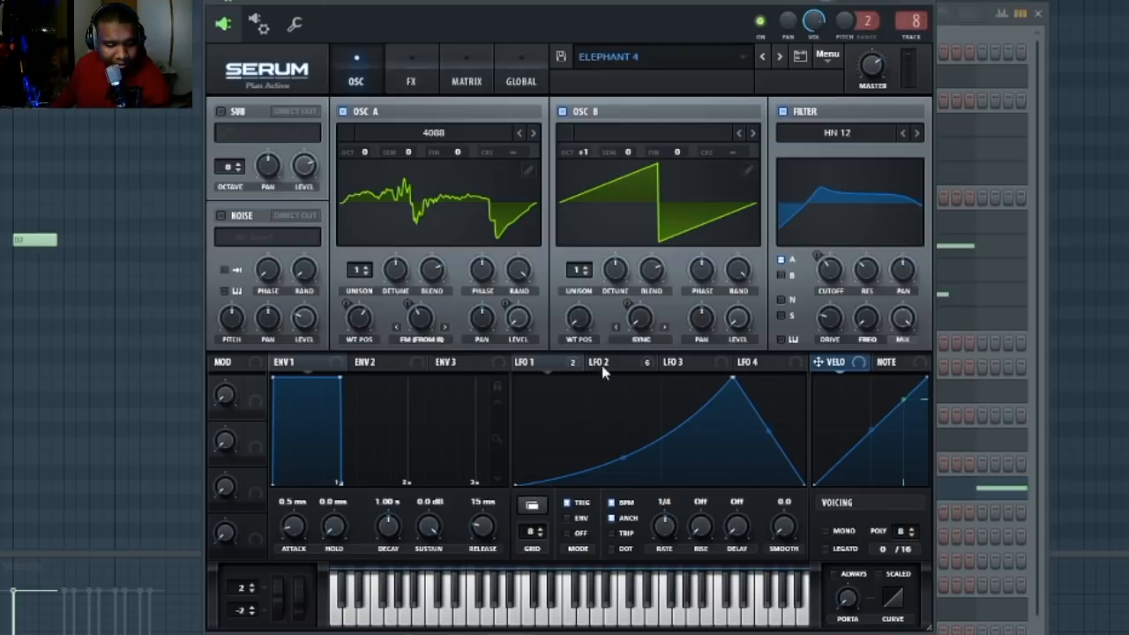
{"action": "left_click", "coordinate": [575, 365]}
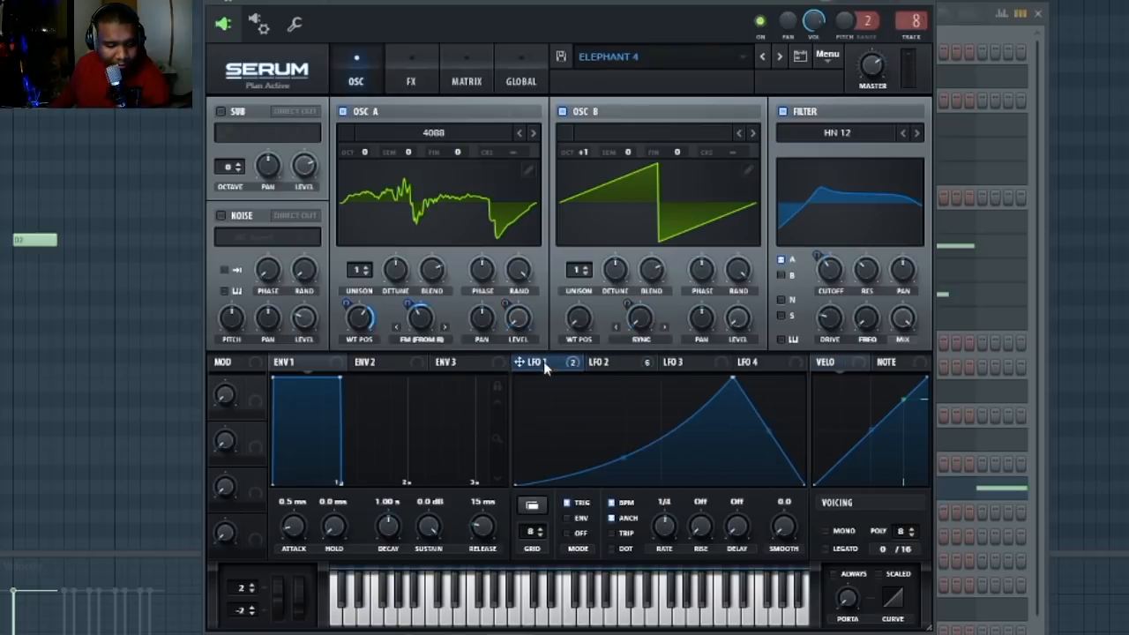
{"action": "left_click", "coordinate": [409, 82]}
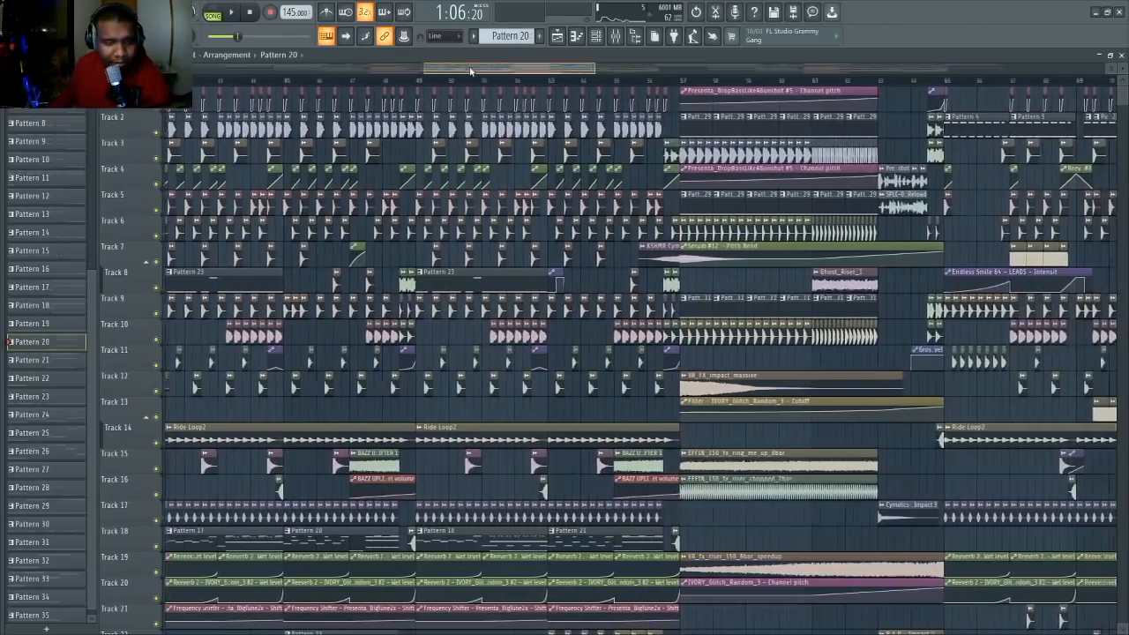
- Return to the playlist and briefly play the drop from around bar 50
{"action": "left_click", "coordinate": [438, 79]}
{"action": "key", "text": "space"}
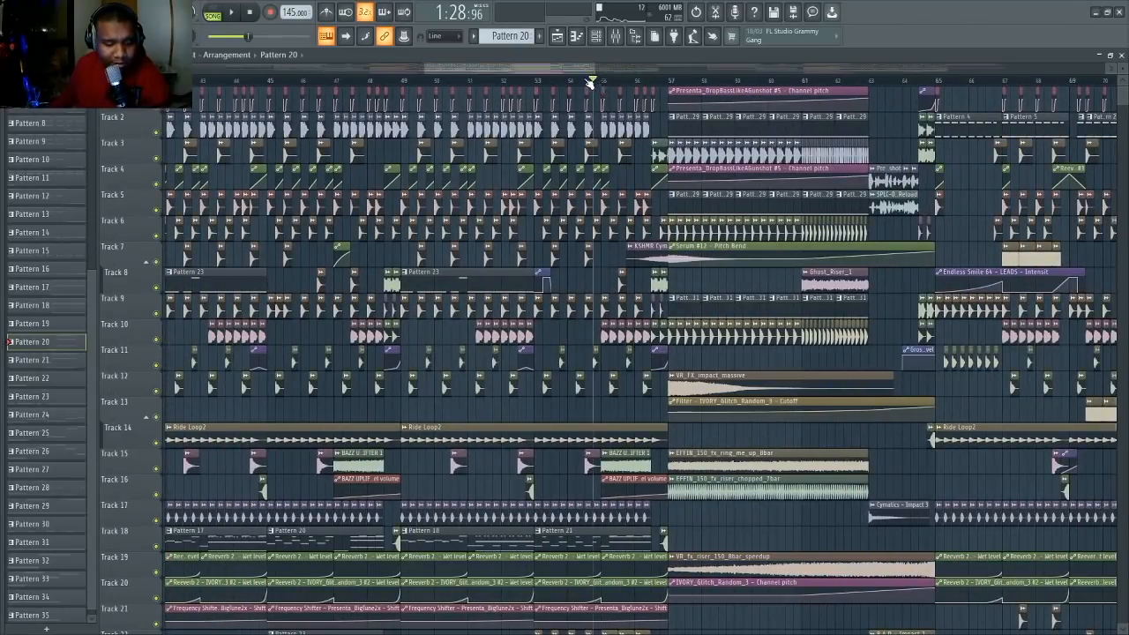
{"action": "left_click", "coordinate": [457, 79]}
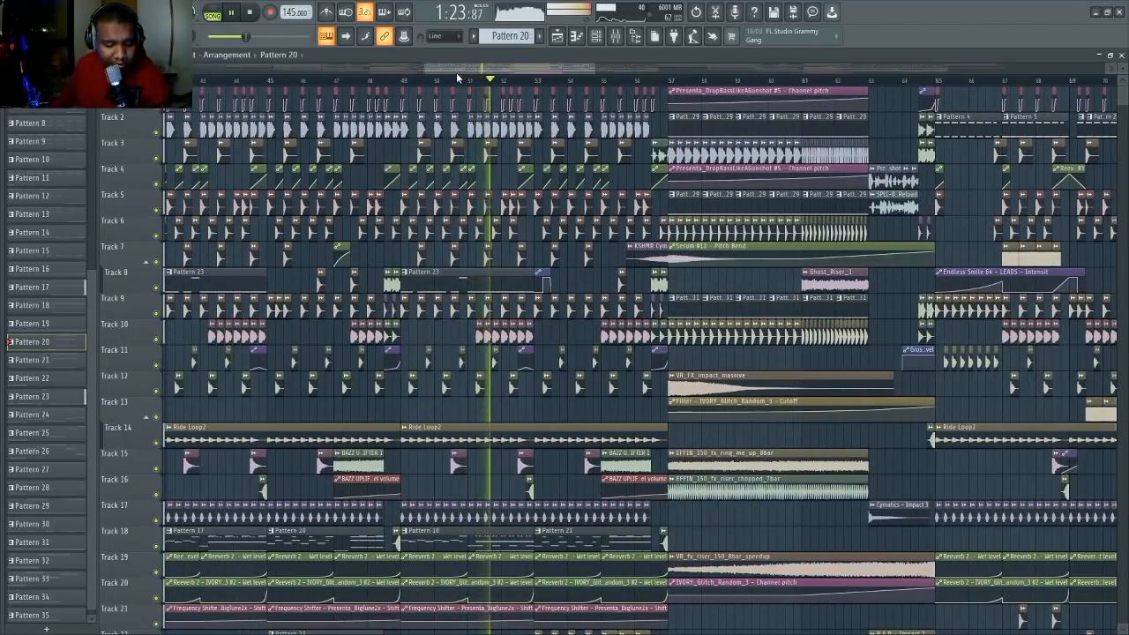
{"action": "key", "text": "space"}
- Inspect the channel settings of the EFFIN_bass_neuro_whomp_01_D clip on Track 10
{"action": "scroll", "coordinate": [527, 78], "scroll_direction": "up", "scroll_amount": 5}
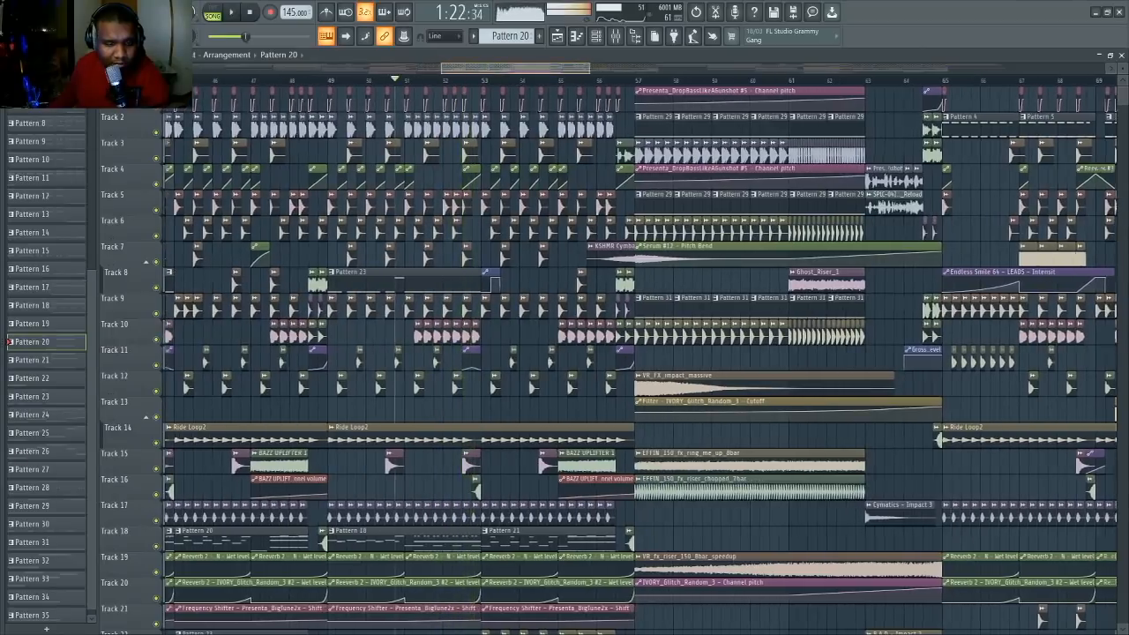
{"action": "scroll", "coordinate": [527, 84], "scroll_direction": "up", "scroll_amount": 3}
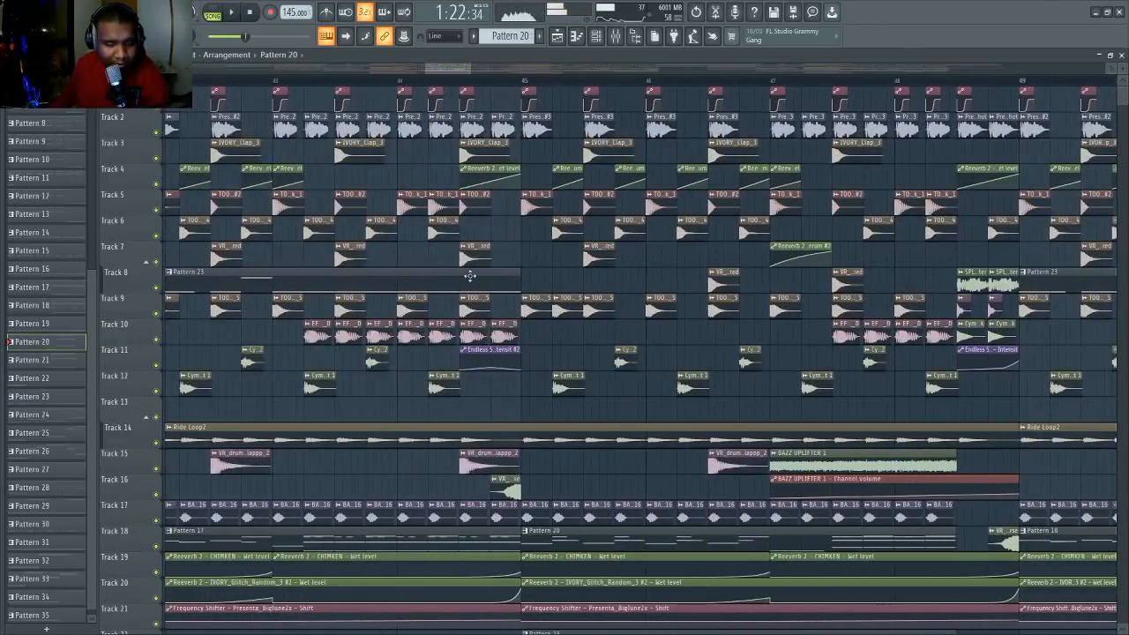
{"action": "double_click", "coordinate": [325, 339]}
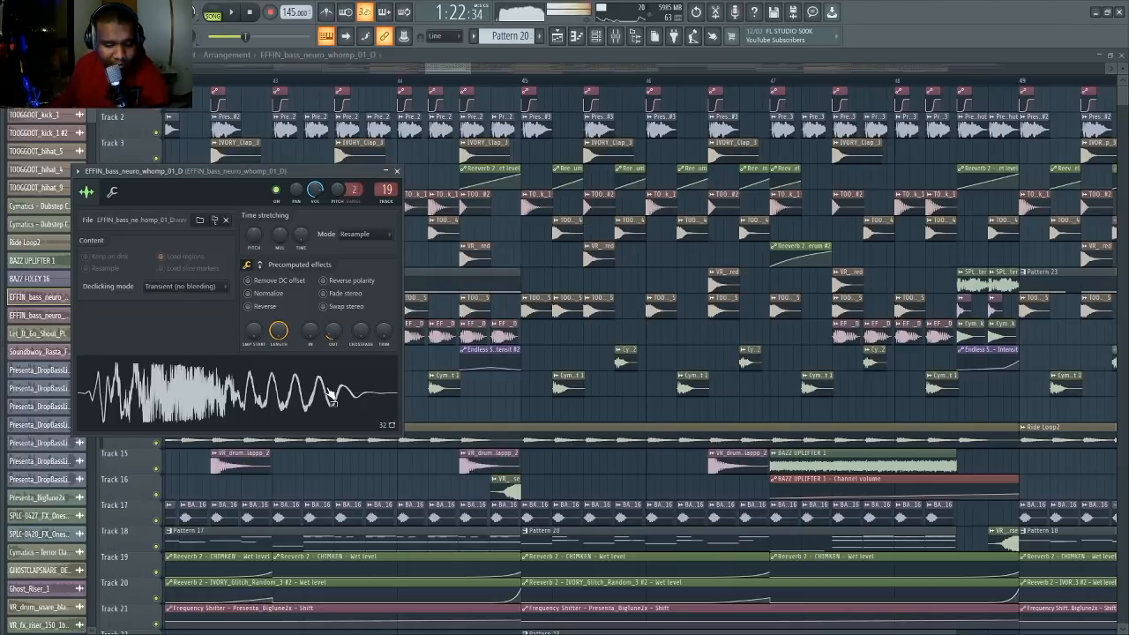
- Play the arrangement from bar 65, stopping around bar 74
{"action": "left_click_drag", "start_coordinate": [461, 67], "coordinate": [317, 69]}
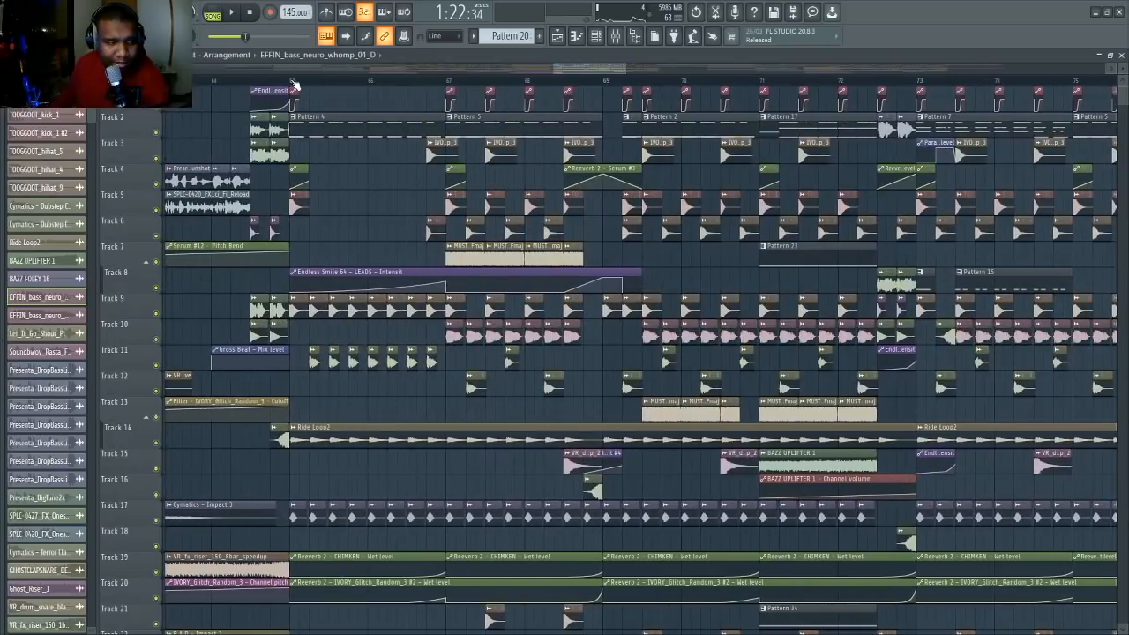
{"action": "left_click", "coordinate": [295, 84]}
{"action": "scroll", "coordinate": [292, 83], "scroll_direction": "down", "scroll_amount": 3}
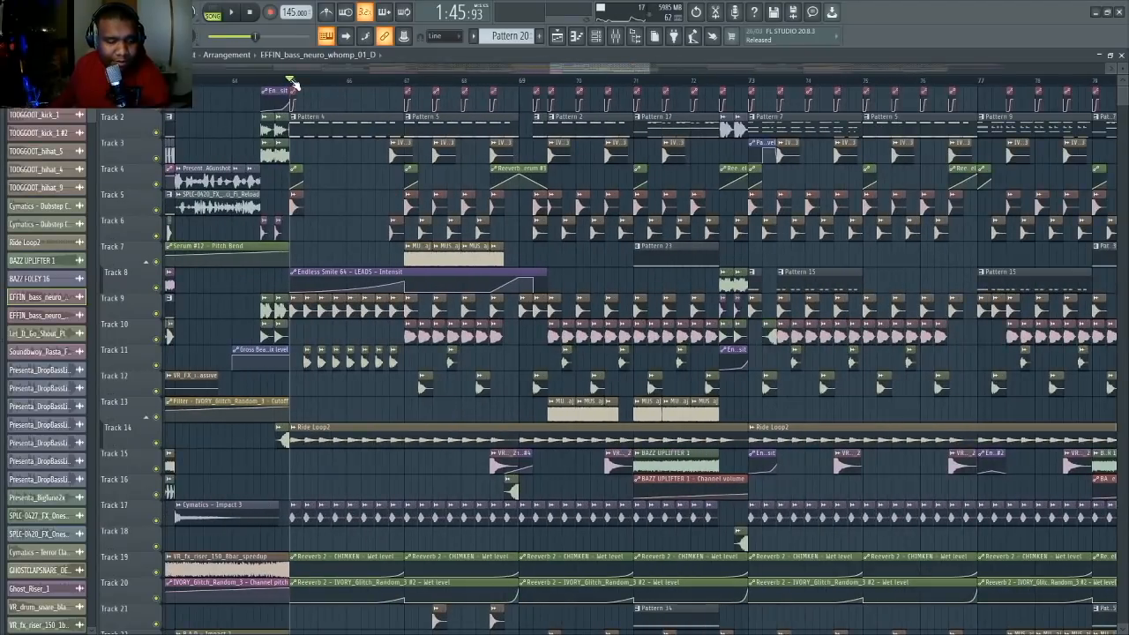
{"action": "key", "text": "space"}
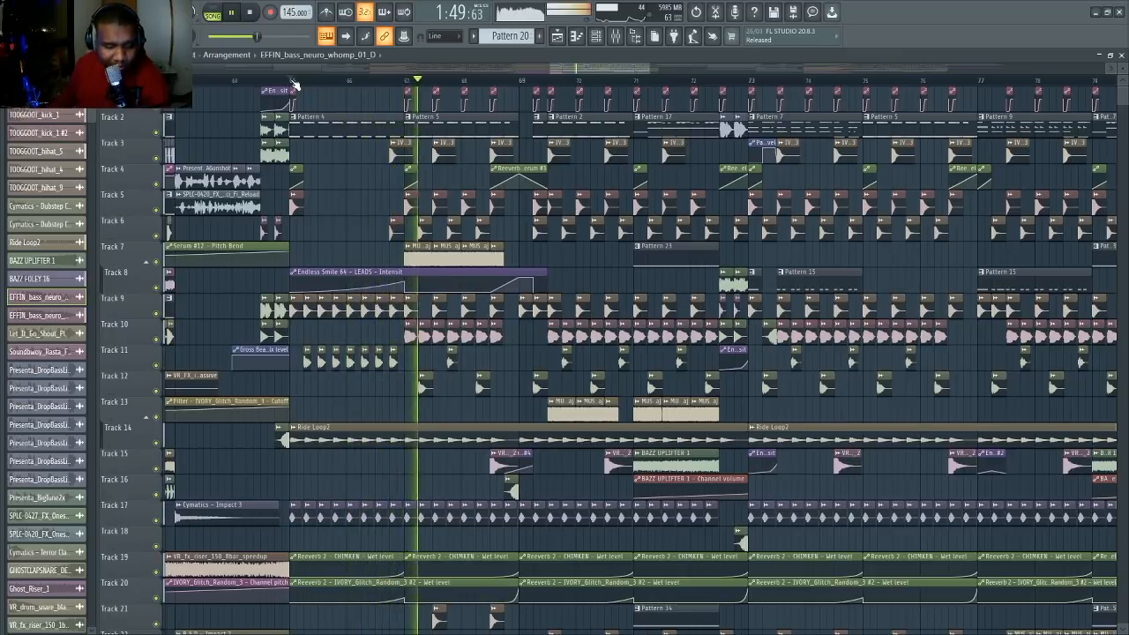
{"action": "scroll", "coordinate": [294, 84], "scroll_direction": "down", "scroll_amount": 1}
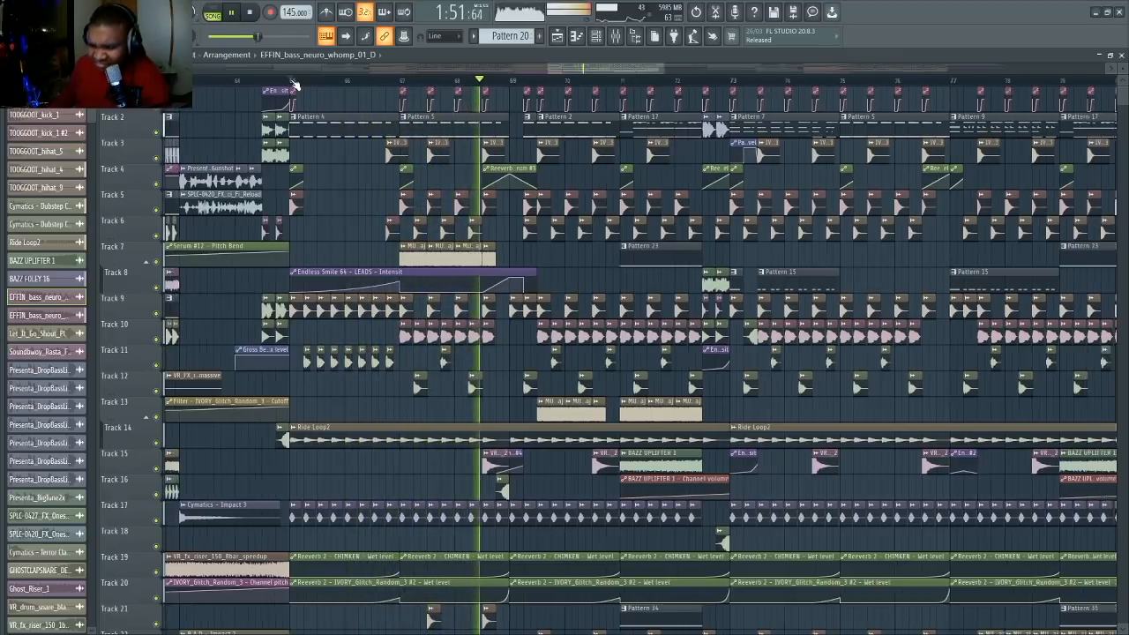
{"action": "scroll", "coordinate": [295, 83], "scroll_direction": "down", "scroll_amount": 3}
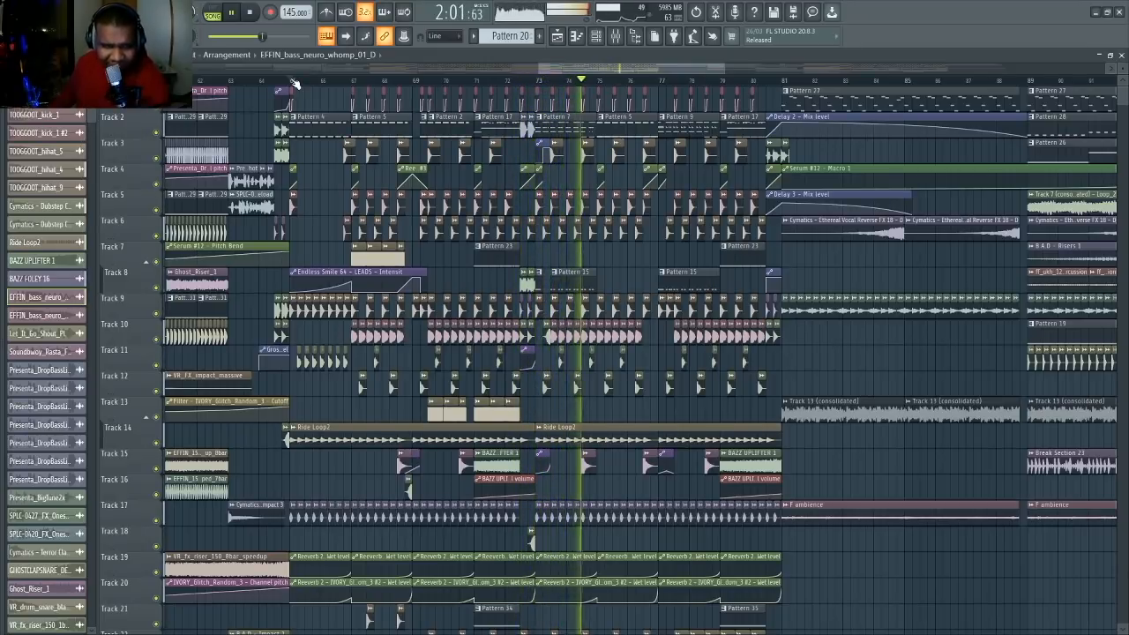
{"action": "key", "text": "space"}
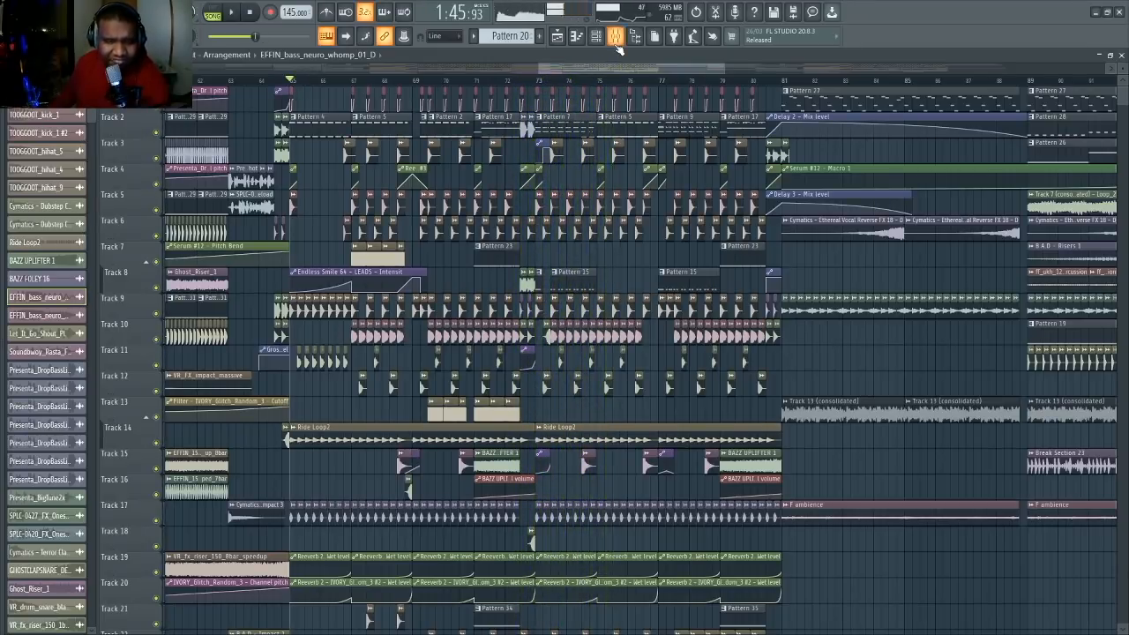
- Open Pattern 4 from Track 2 at bar 65 and bring up the instrument of its Serum channel
{"action": "left_click", "coordinate": [615, 36]}
{"action": "left_click", "coordinate": [615, 36]}
{"action": "scroll", "coordinate": [300, 143], "scroll_direction": "up", "scroll_amount": 3}
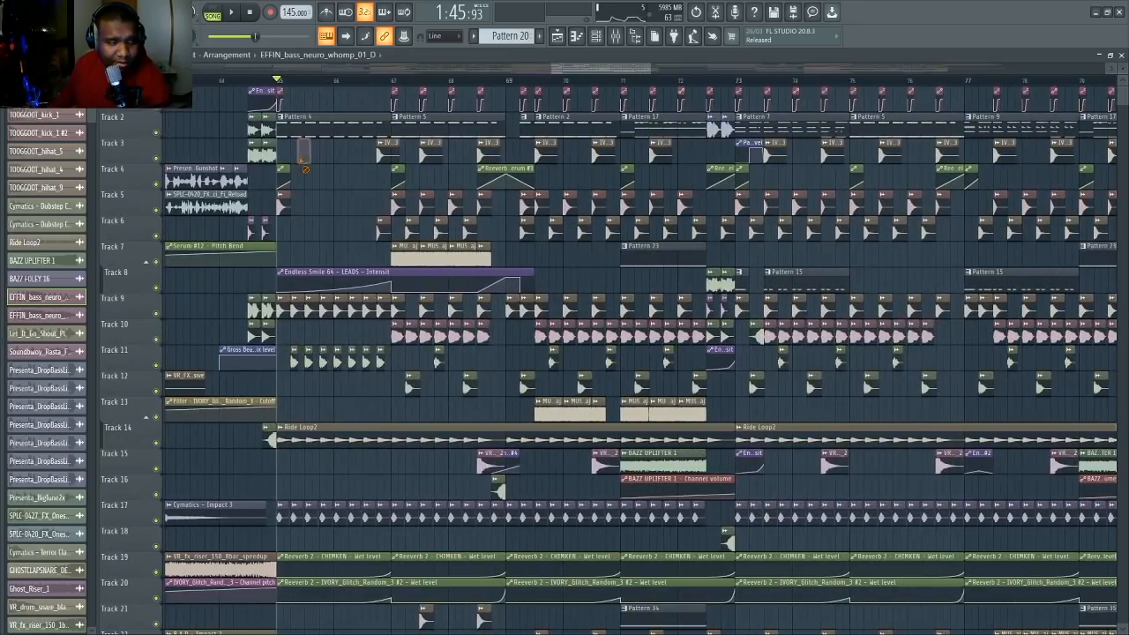
{"action": "double_click", "coordinate": [317, 131]}
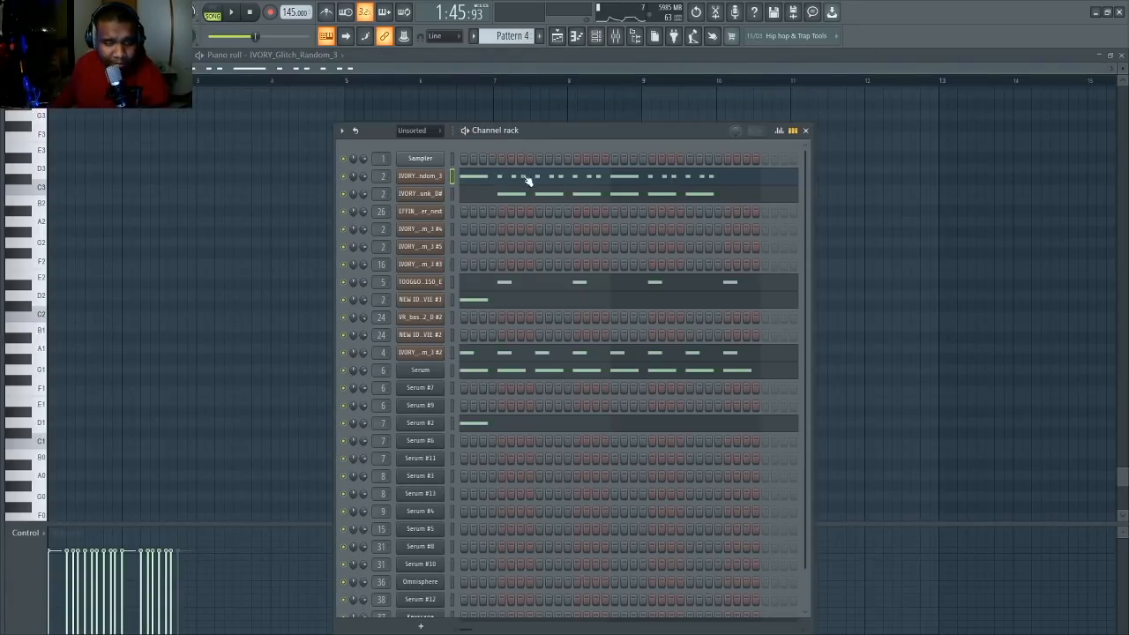
{"action": "left_click", "coordinate": [433, 373]}
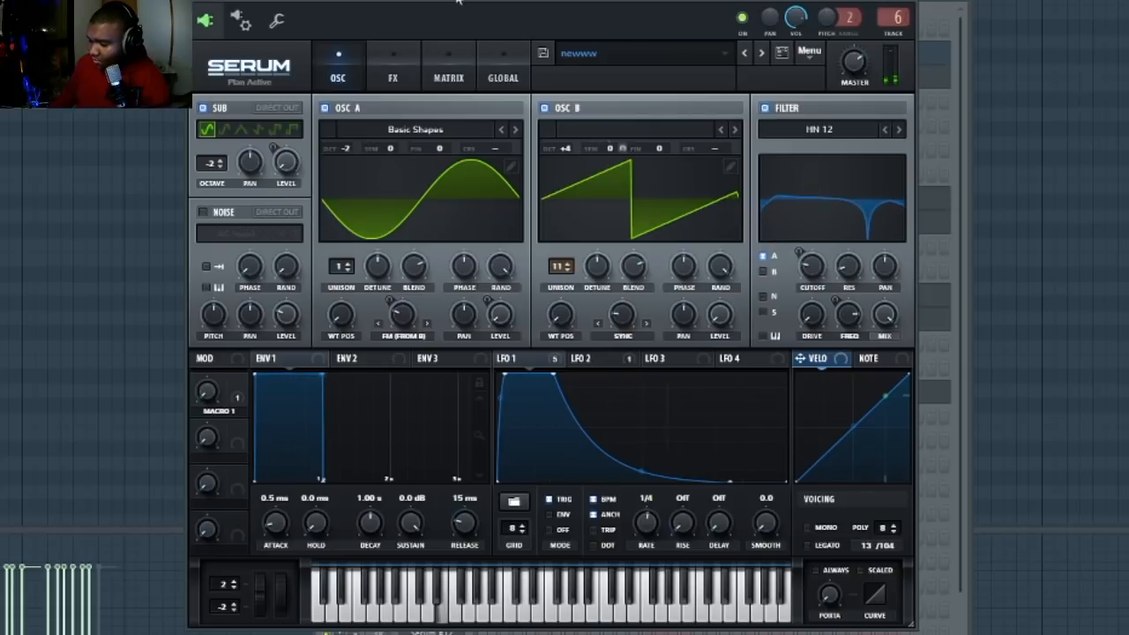
- Compare the LFO 1 and LFO 2 shapes and their modulation targets in the Serum channel's newww patch
{"action": "left_click", "coordinate": [589, 359]}
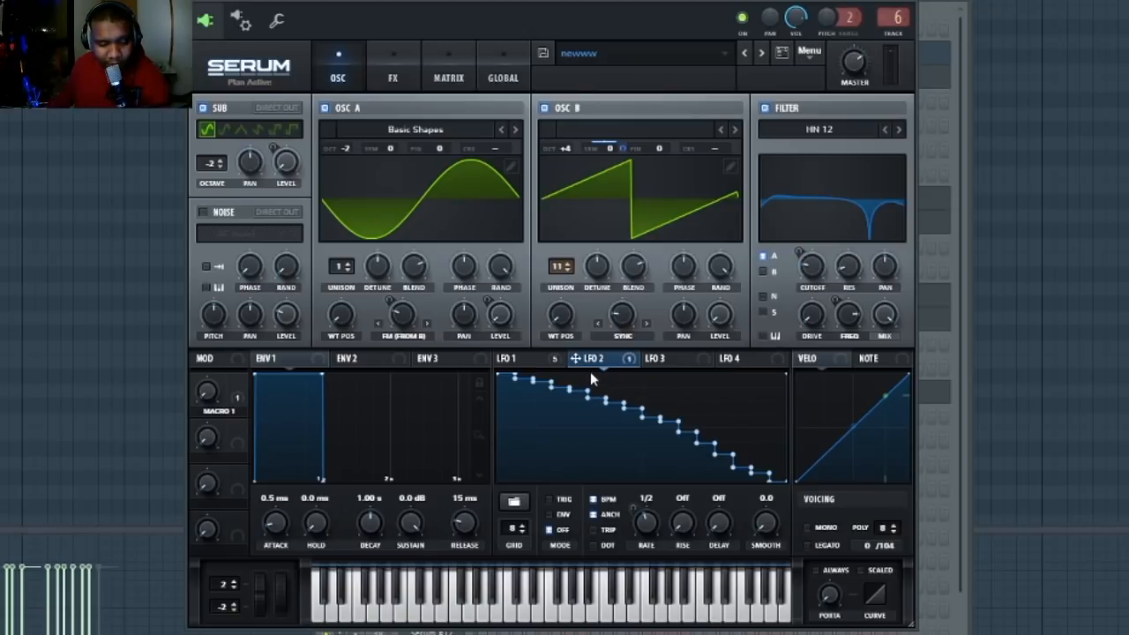
{"action": "left_click", "coordinate": [549, 361]}
{"action": "left_click", "coordinate": [593, 362]}
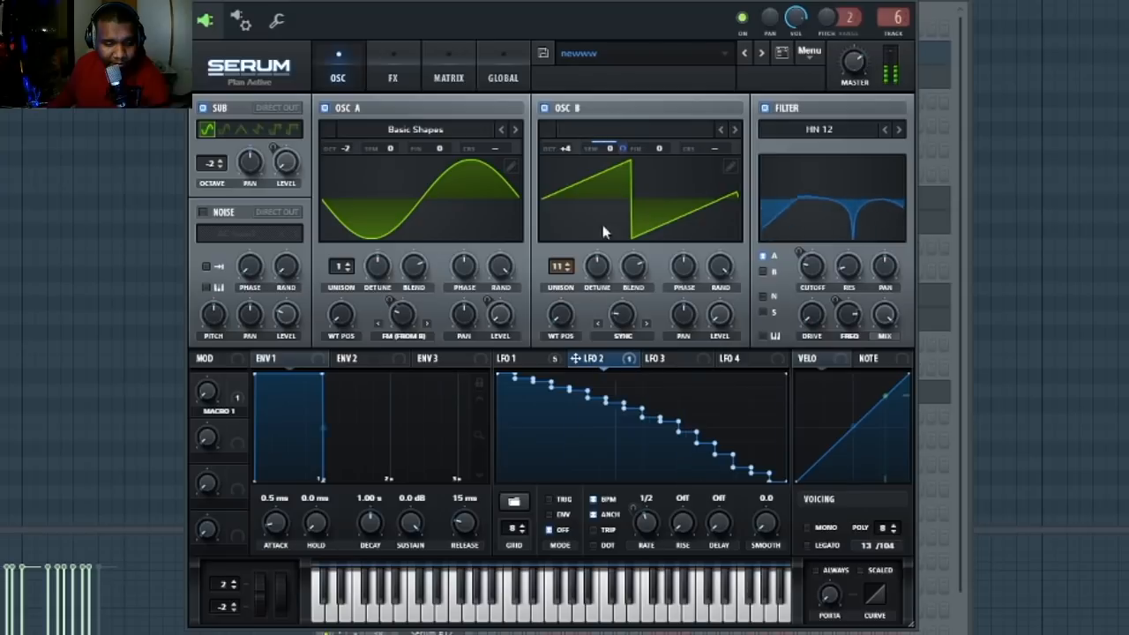
{"action": "left_click", "coordinate": [500, 358]}
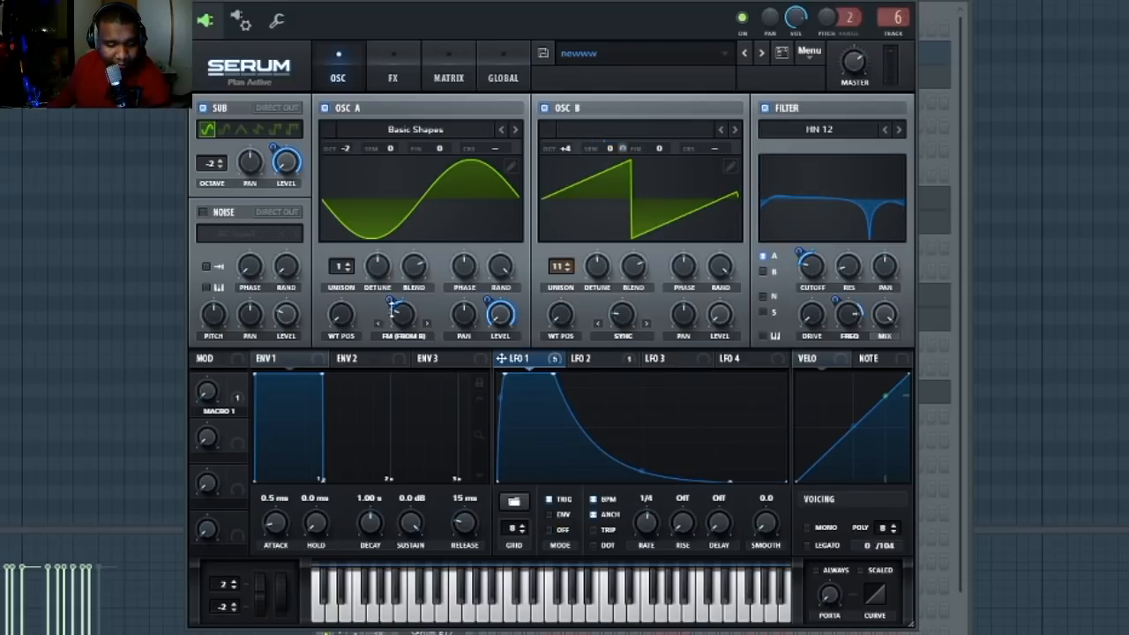
{"action": "left_click", "coordinate": [593, 358]}
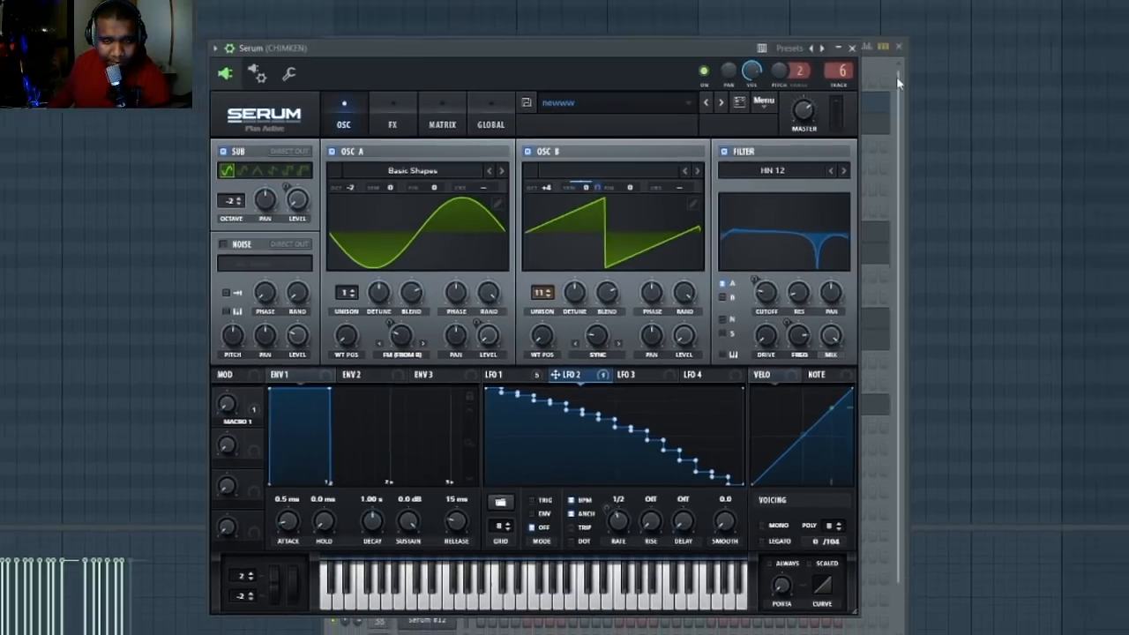
- Clone the Serum channel in the channel rack and close the clone's instrument window
{"action": "left_click", "coordinate": [959, 26]}
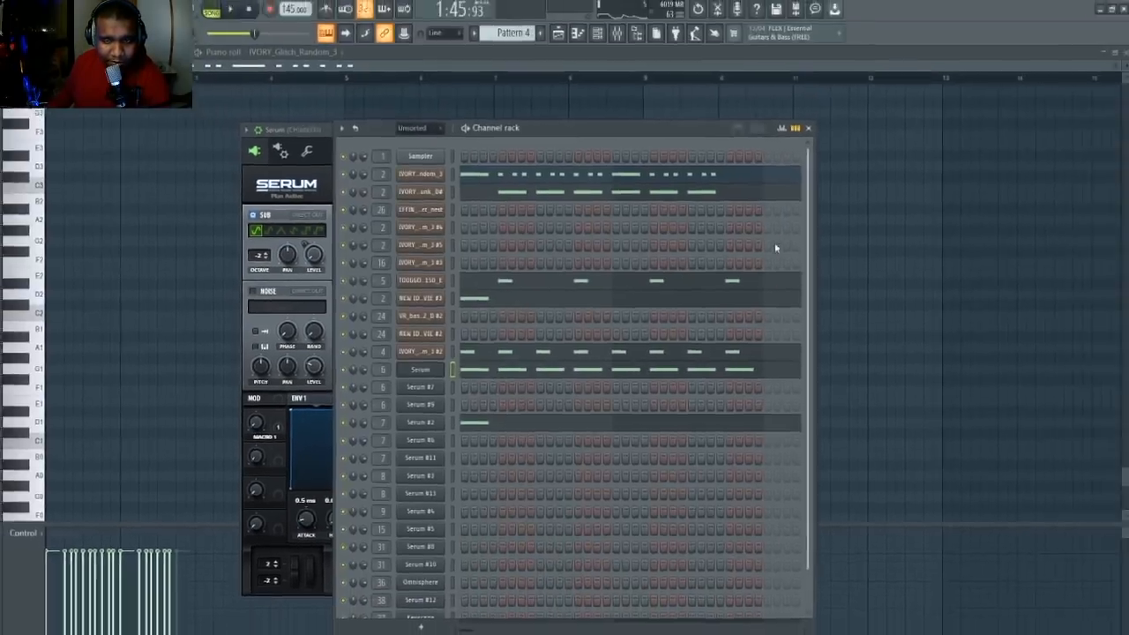
{"action": "scroll", "coordinate": [563, 473], "scroll_direction": "down", "scroll_amount": 2}
{"action": "right_click", "coordinate": [436, 337]}
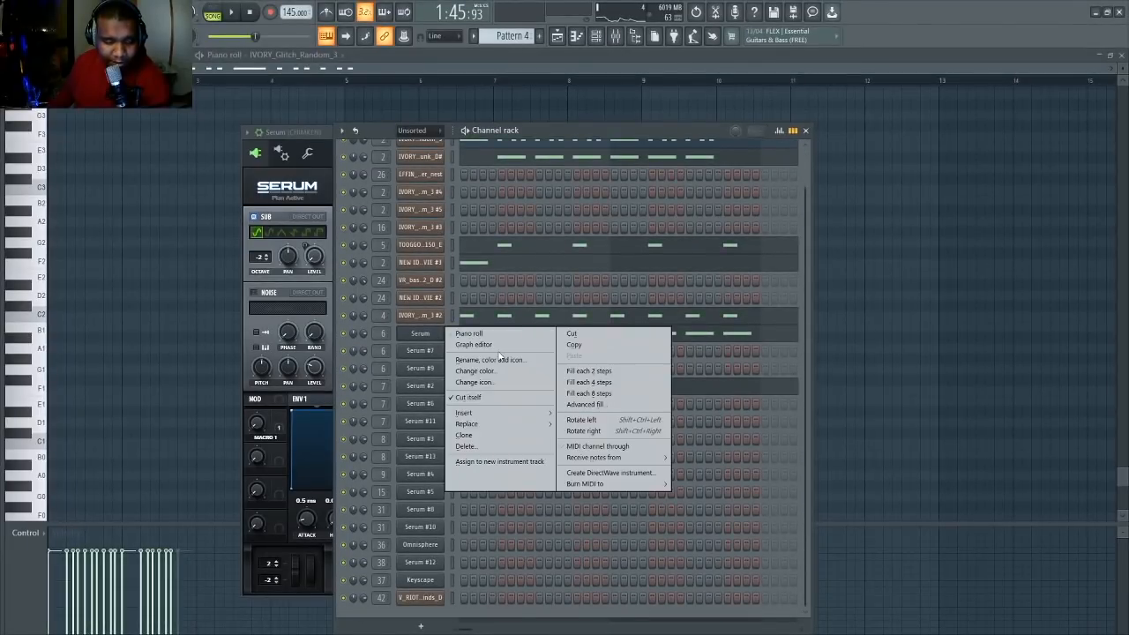
{"action": "left_click", "coordinate": [464, 435]}
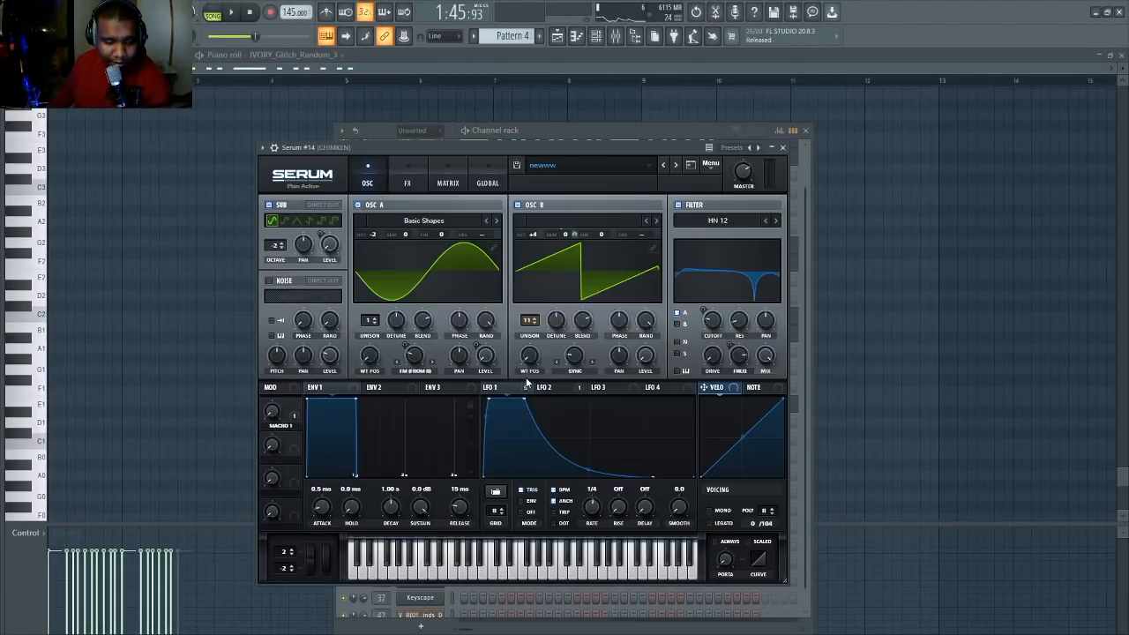
{"action": "left_click", "coordinate": [783, 149]}
- Move the Pattern 4 notes from the original Serum channel to the cloned Serum #14 channel
{"action": "right_click", "coordinate": [436, 335]}
{"action": "left_click", "coordinate": [566, 335]}
{"action": "right_click", "coordinate": [437, 353]}
{"action": "left_click", "coordinate": [569, 375]}
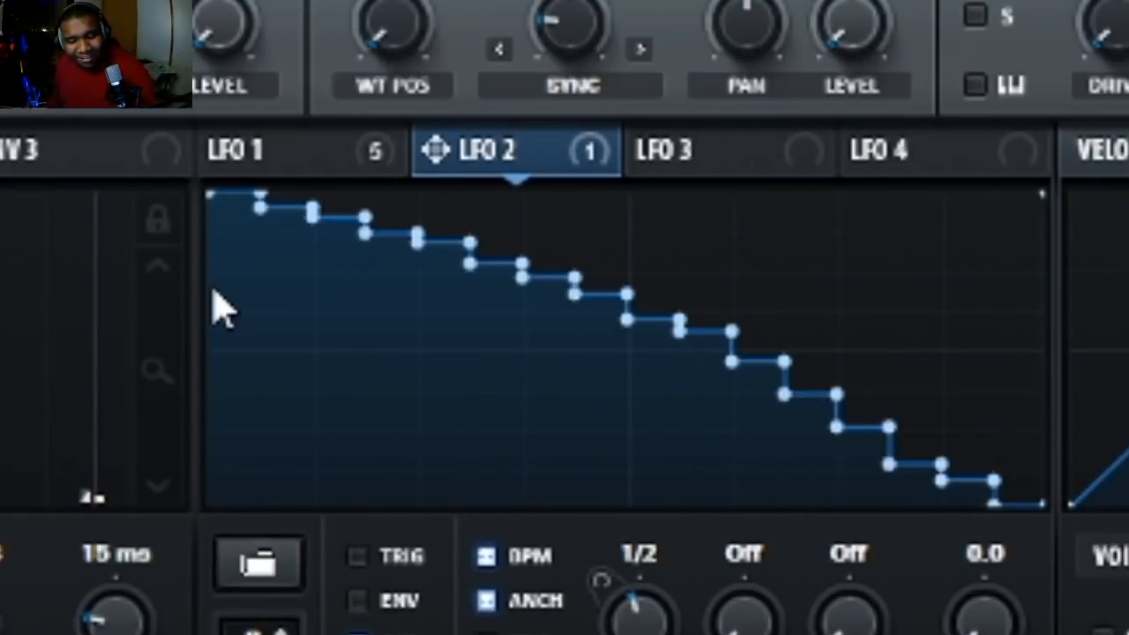
- Redraw LFO 2 in the cloned Serum #14 as a stepped shape rising across a 16 grid
{"action": "mouse_move", "coordinate": [215, 295]}
{"action": "left_mouse_down"}
{"action": "mouse_move", "coordinate": [491, 512]}
{"action": "mouse_move", "coordinate": [409, 307]}
{"action": "mouse_move", "coordinate": [657, 386]}
{"action": "mouse_move", "coordinate": [960, 324]}
{"action": "left_mouse_up"}
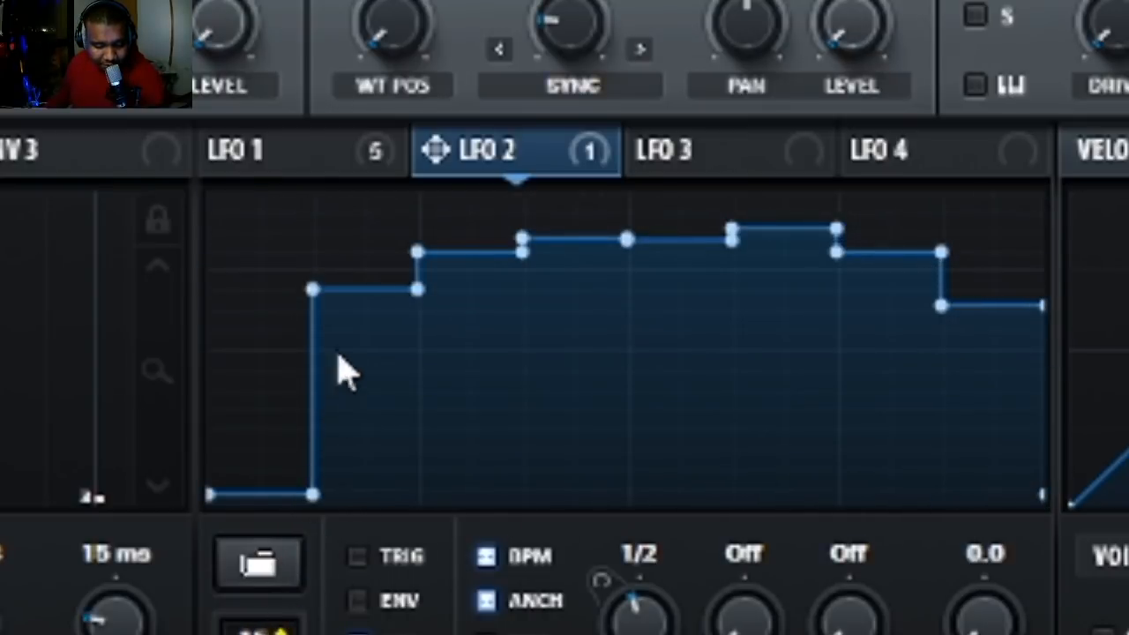
{"action": "mouse_move", "coordinate": [235, 250]}
{"action": "left_mouse_down"}
{"action": "mouse_move", "coordinate": [486, 295]}
{"action": "mouse_move", "coordinate": [214, 194]}
{"action": "mouse_move", "coordinate": [133, 228]}
{"action": "mouse_move", "coordinate": [970, 273]}
{"action": "mouse_move", "coordinate": [943, 504]}
{"action": "mouse_move", "coordinate": [1, 423]}
{"action": "mouse_move", "coordinate": [598, 340]}
{"action": "mouse_move", "coordinate": [507, 312]}
{"action": "mouse_move", "coordinate": [889, 192]}
{"action": "mouse_move", "coordinate": [1039, 196]}
{"action": "mouse_move", "coordinate": [1040, 501]}
{"action": "mouse_move", "coordinate": [706, 270]}
{"action": "mouse_move", "coordinate": [444, 194]}
{"action": "mouse_move", "coordinate": [470, 503]}
{"action": "mouse_move", "coordinate": [679, 194]}
{"action": "mouse_move", "coordinate": [339, 503]}
{"action": "mouse_move", "coordinate": [211, 502]}
{"action": "left_mouse_up"}
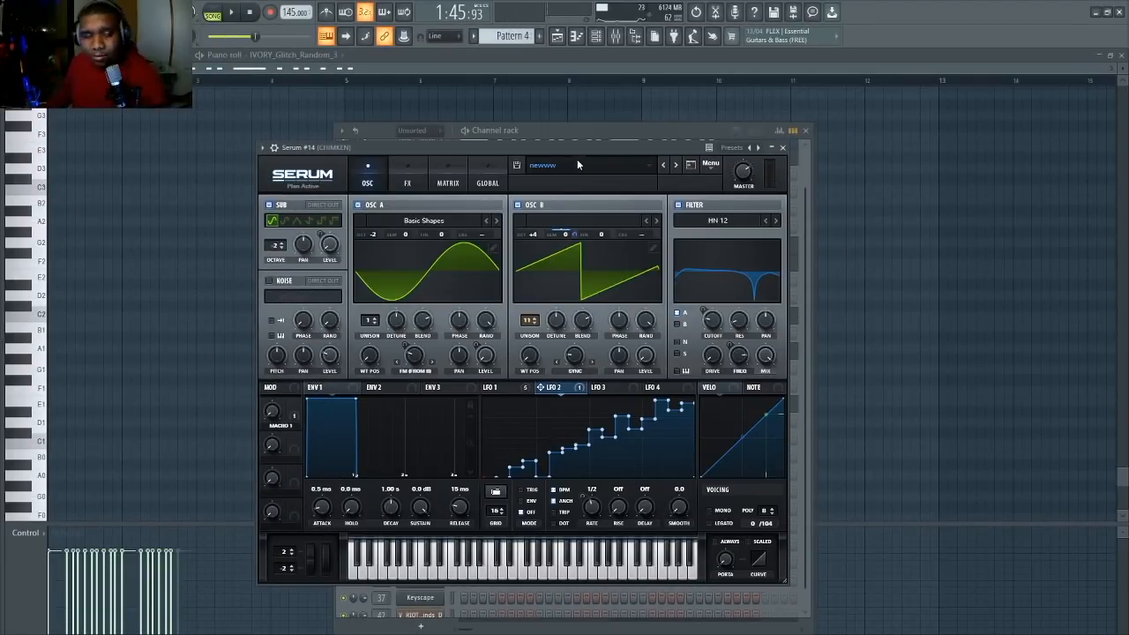
- Return the Pattern 4 notes to the original Serum channel and delete the cloned Serum #14 channel
{"action": "left_click", "coordinate": [782, 148]}
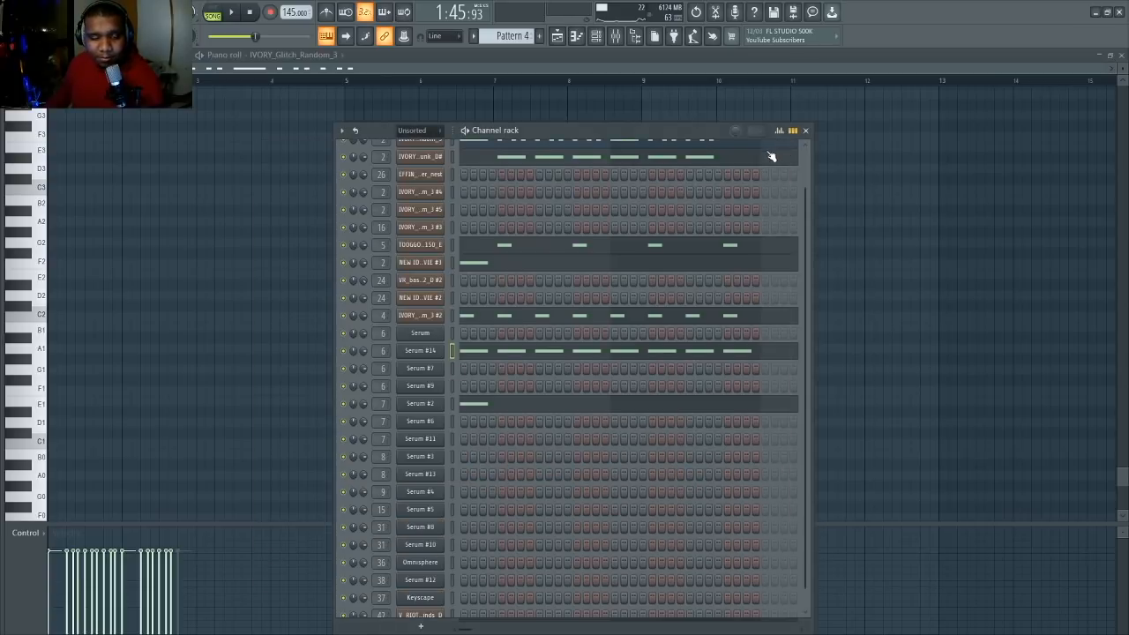
{"action": "right_click", "coordinate": [450, 349]}
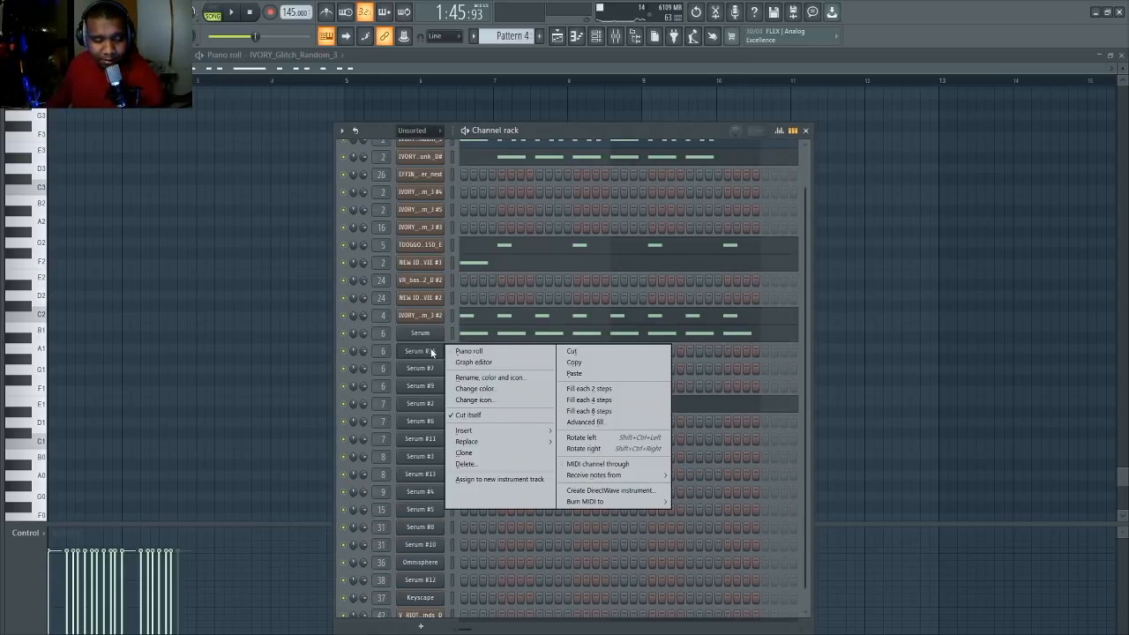
{"action": "left_click", "coordinate": [466, 463]}
{"action": "left_click", "coordinate": [620, 361]}
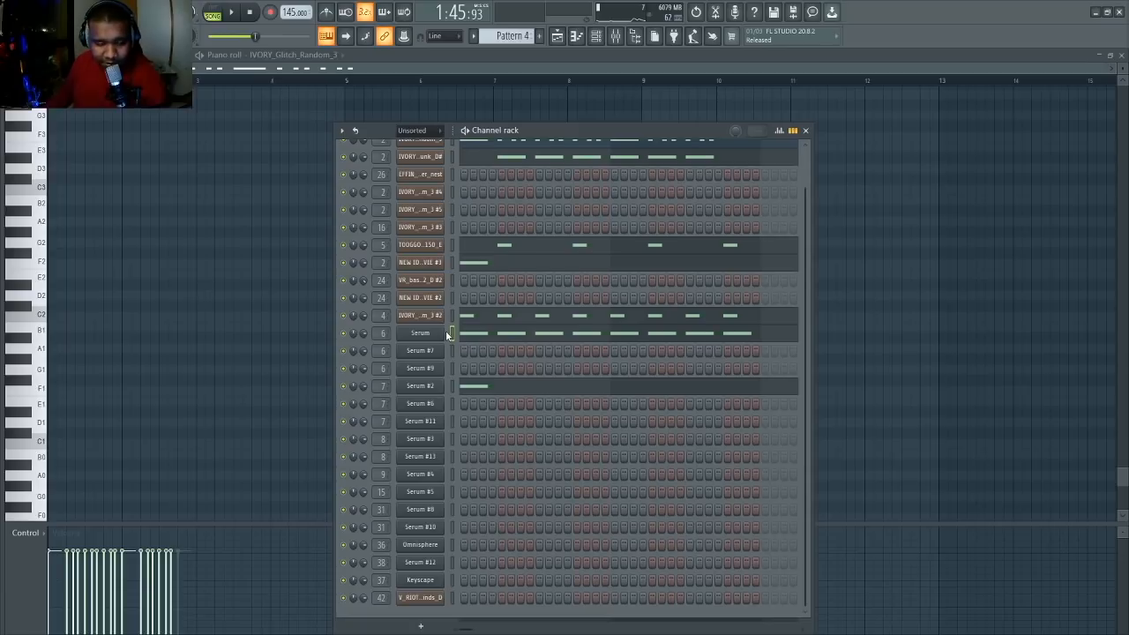
- Play the song briefly from bar 65 and show the playlist with the channel rack over it
{"action": "key", "text": "space"}
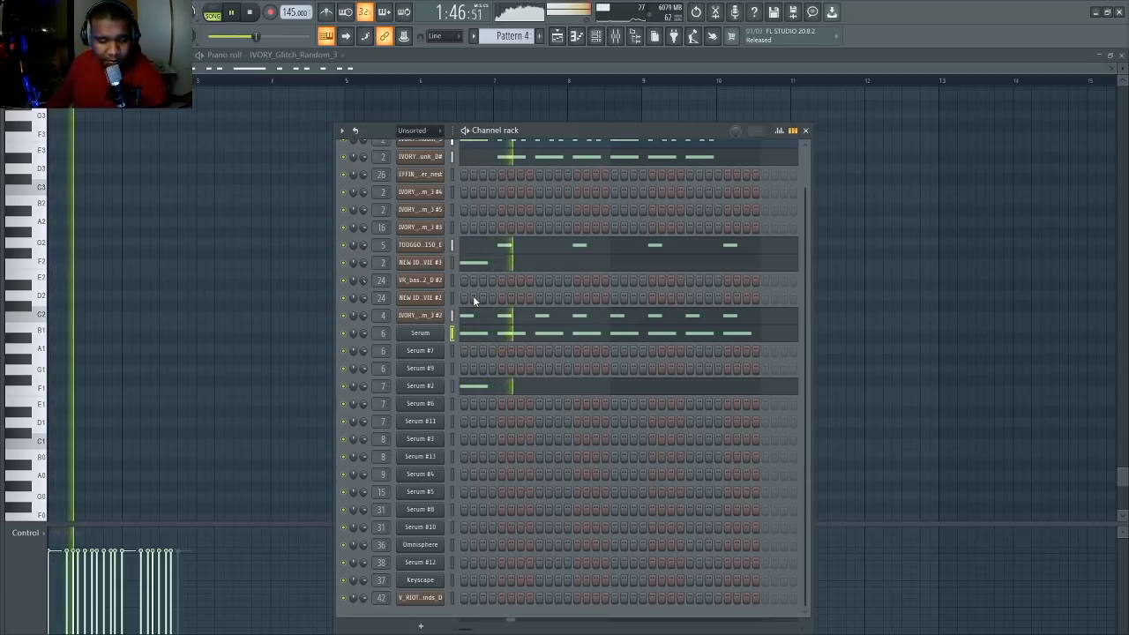
{"action": "key", "text": "space"}
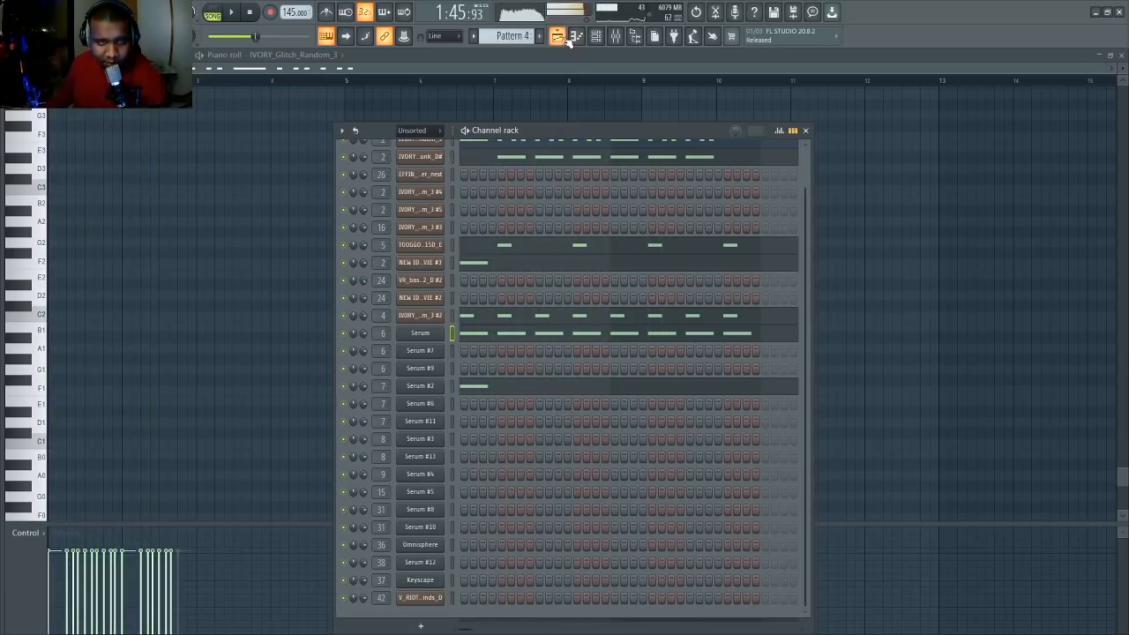
{"action": "left_click", "coordinate": [562, 37]}
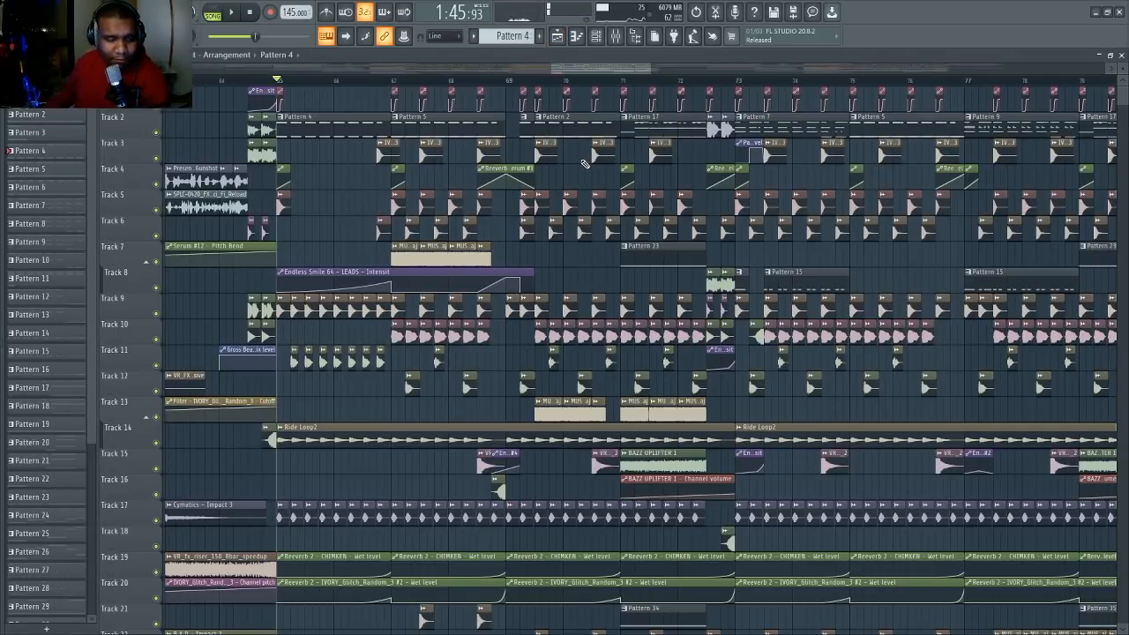
{"action": "left_click", "coordinate": [596, 36]}
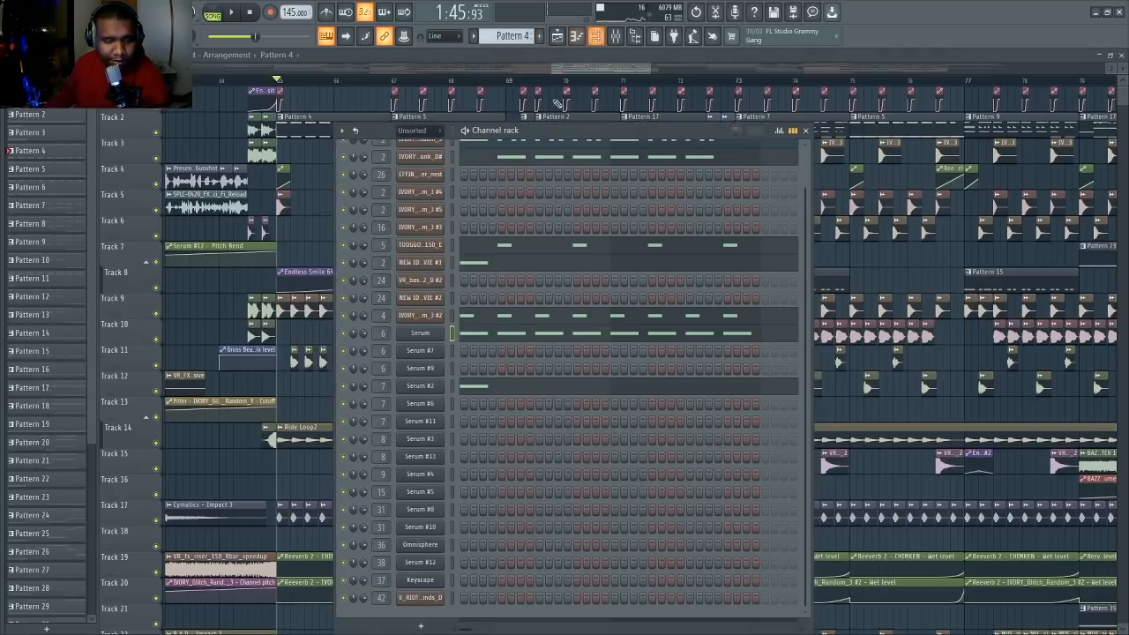
- Audition the IVORY_Bass_Chunk_D#, TOOGGO, Serum and Serum #2 channels used in Pattern 4
{"action": "left_click", "coordinate": [445, 194]}
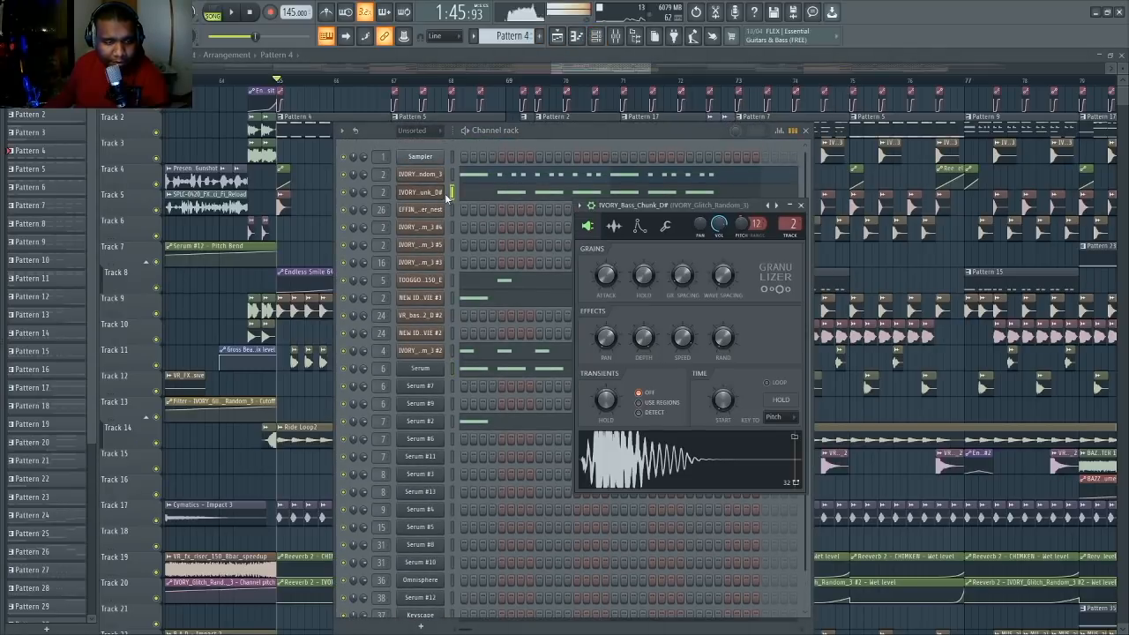
{"action": "left_click", "coordinate": [451, 282]}
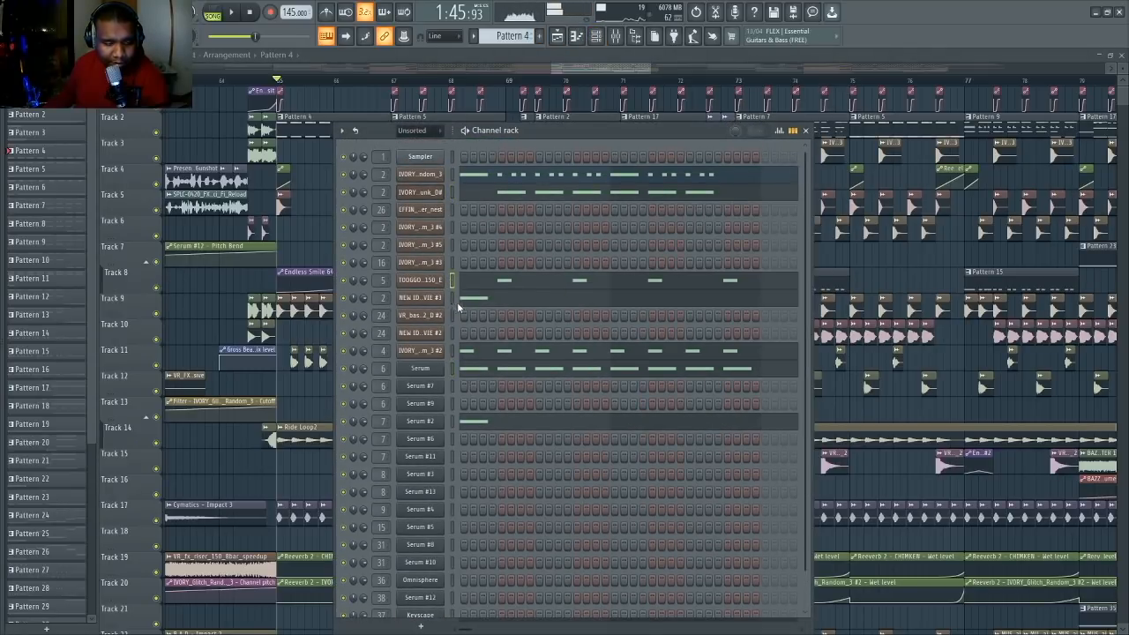
{"action": "left_click", "coordinate": [452, 369]}
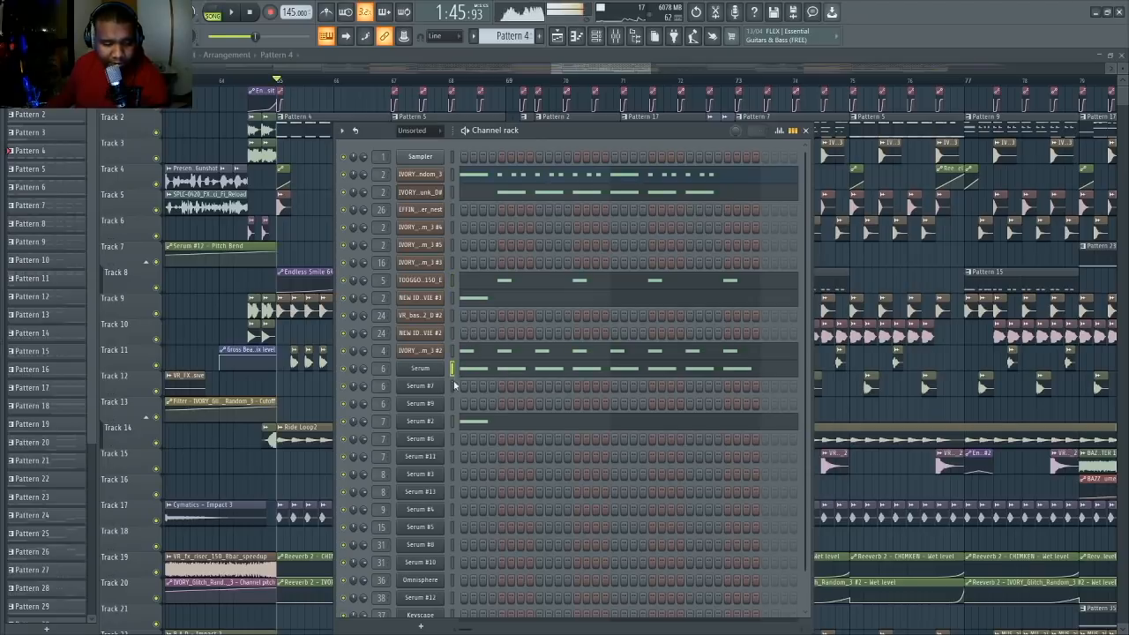
{"action": "left_click", "coordinate": [451, 421]}
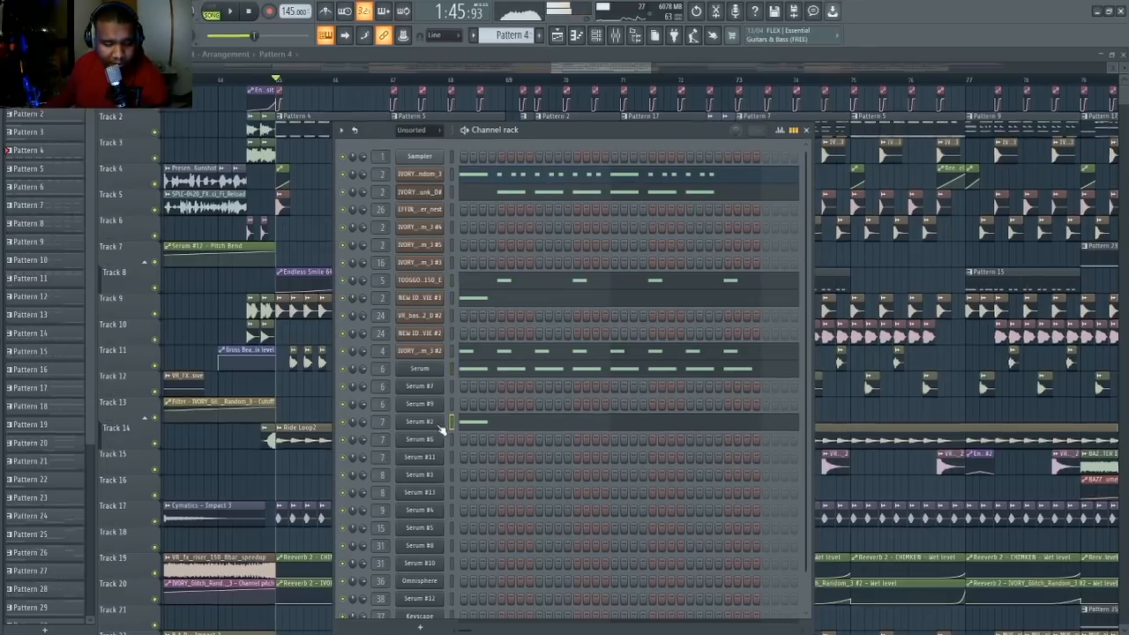
- Open the beemm patch in Serum #2, try turning its TONE 1 macro and reset the macro to its default
{"action": "left_click", "coordinate": [437, 423]}
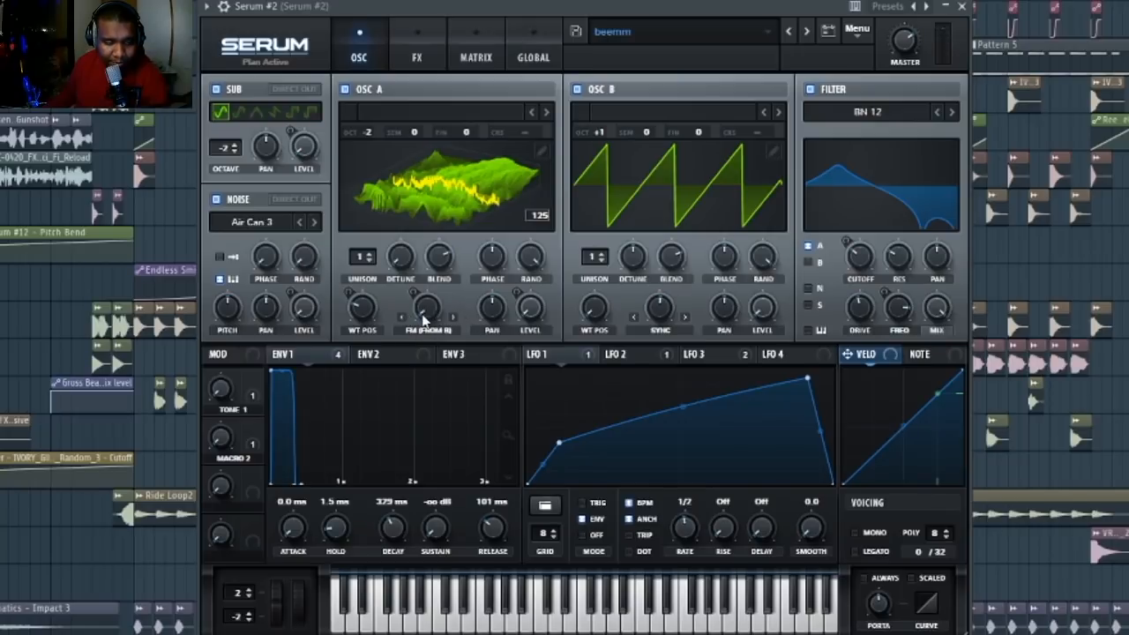
{"action": "mouse_move", "coordinate": [228, 390]}
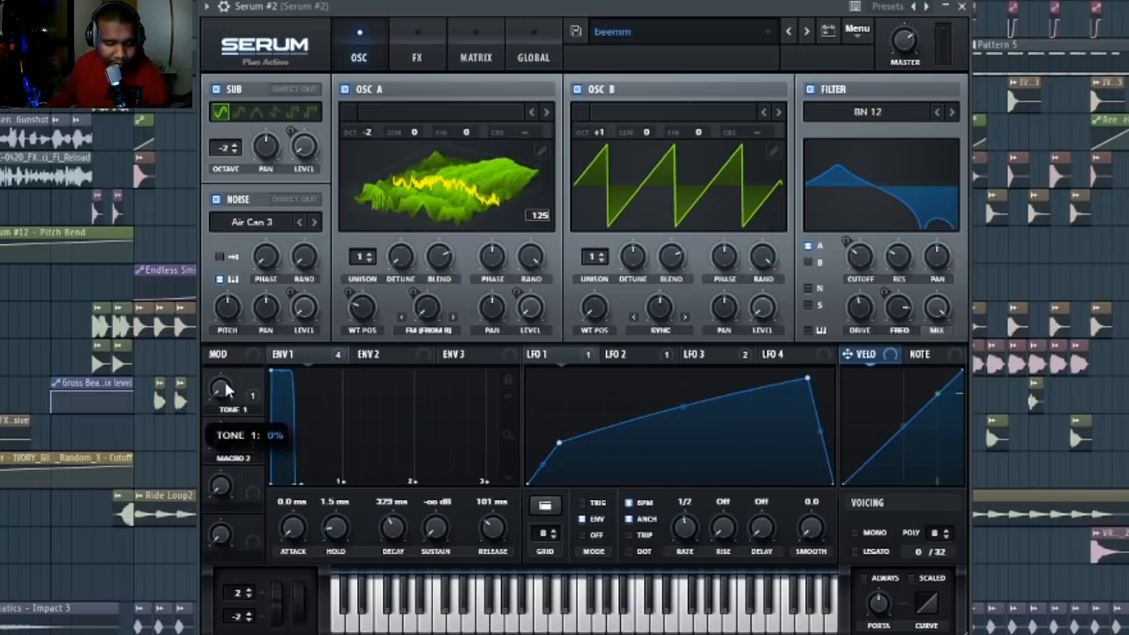
{"action": "left_click_drag", "start_coordinate": [226, 388], "coordinate": [205, 388]}
{"action": "double_click", "coordinate": [216, 385]}
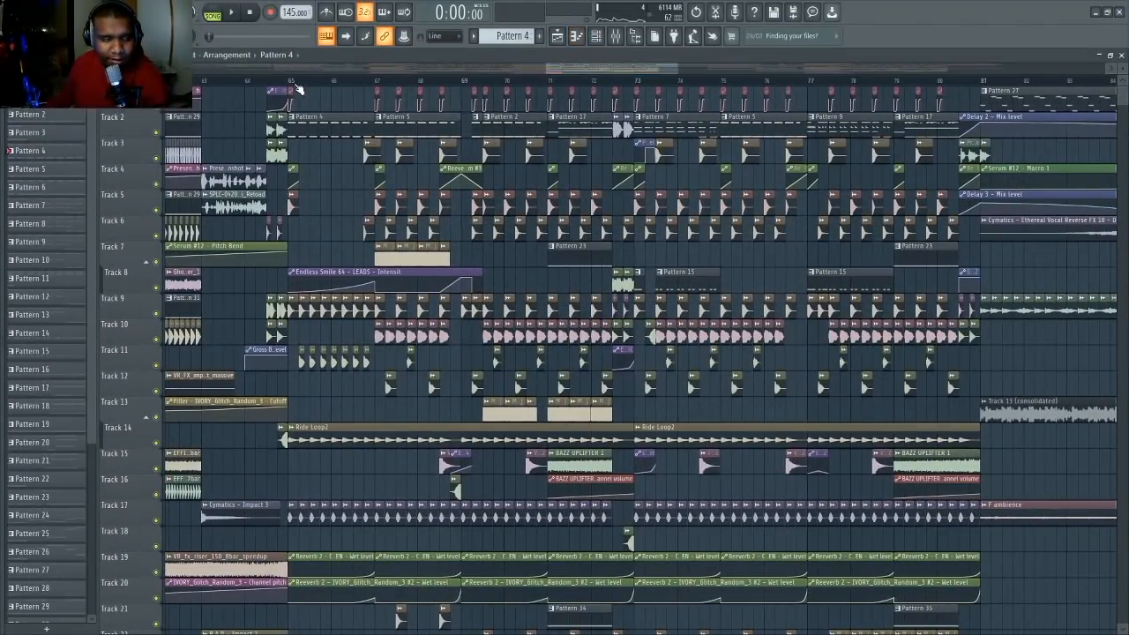
- Play the drop from bar 65 through its end and reset the song position to the start
{"action": "left_click", "coordinate": [298, 89]}
{"action": "key", "text": "space"}
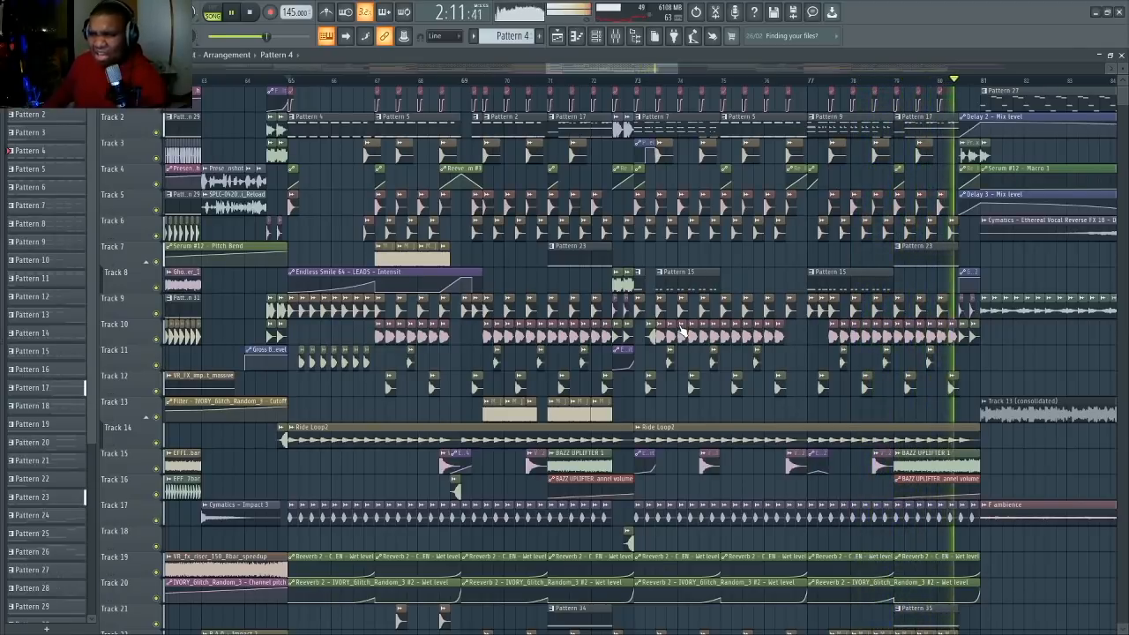
{"action": "key", "text": "space"}
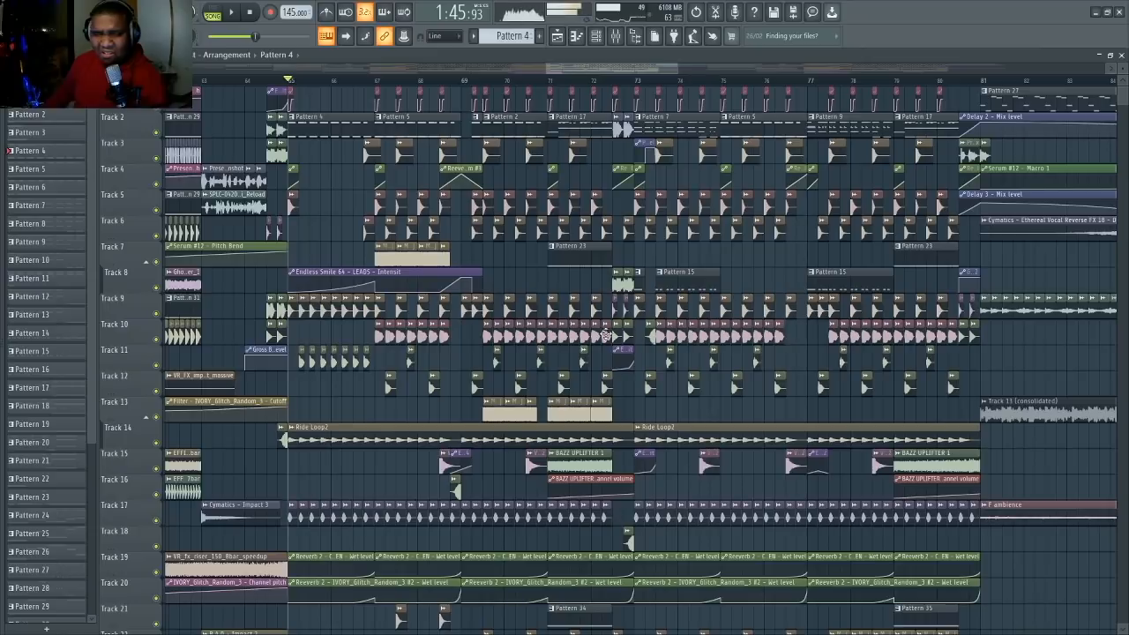
{"action": "left_click", "coordinate": [249, 14]}
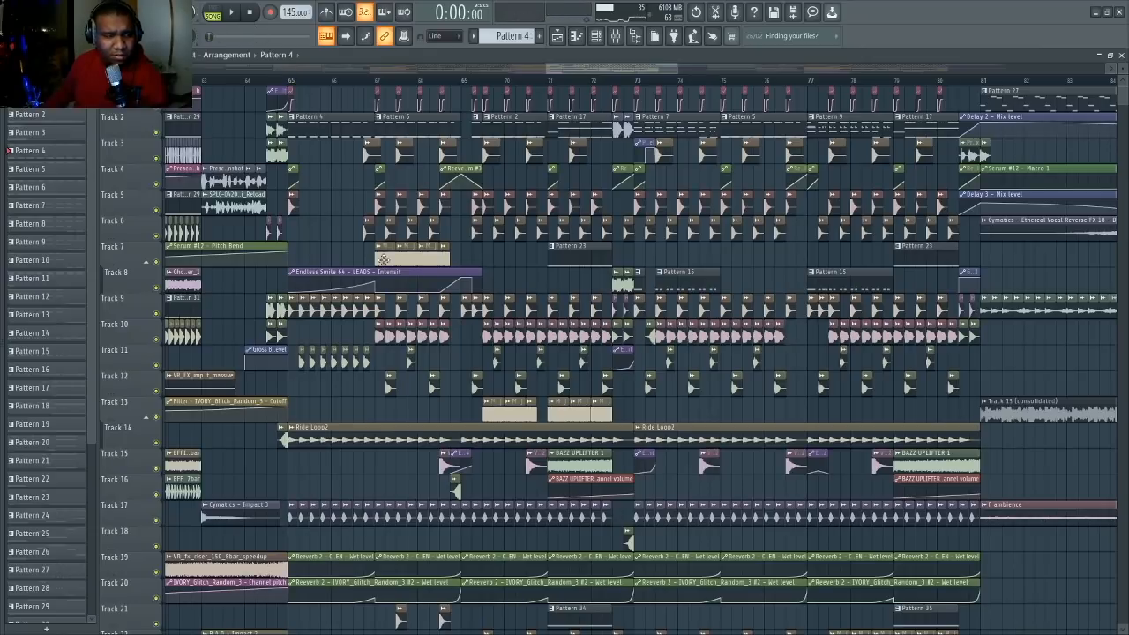
- Open the MUSTDIE_bass_one_shot_thesource_145_Fmaj clip on Track 7, audition its sample and close the sample window
{"action": "double_click", "coordinate": [380, 257]}
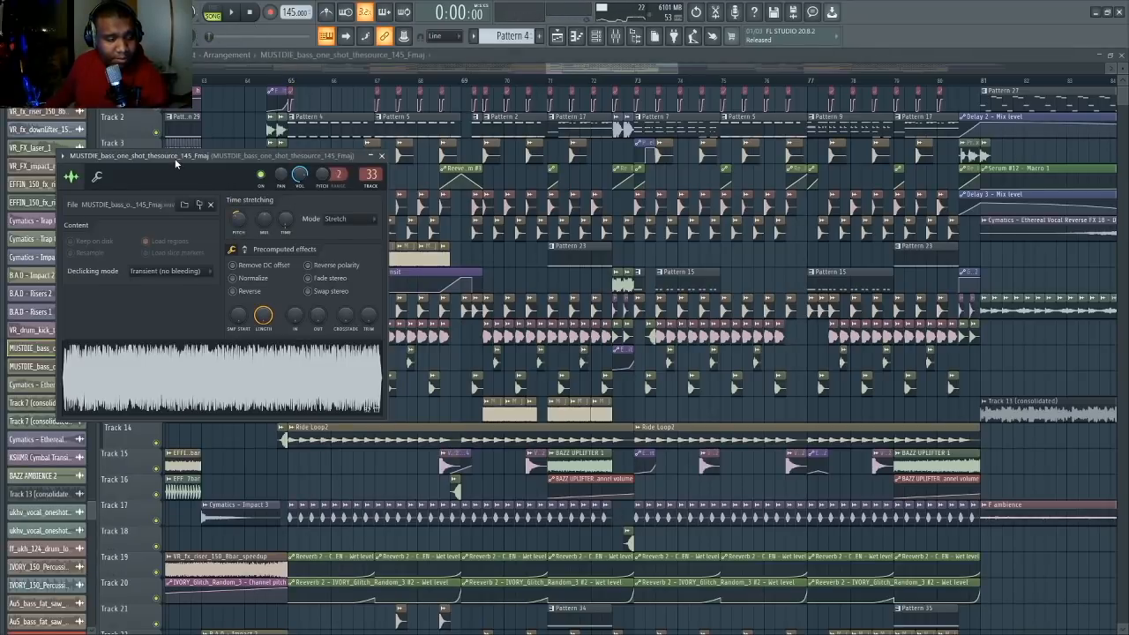
{"action": "left_click_drag", "start_coordinate": [175, 162], "coordinate": [320, 171]}
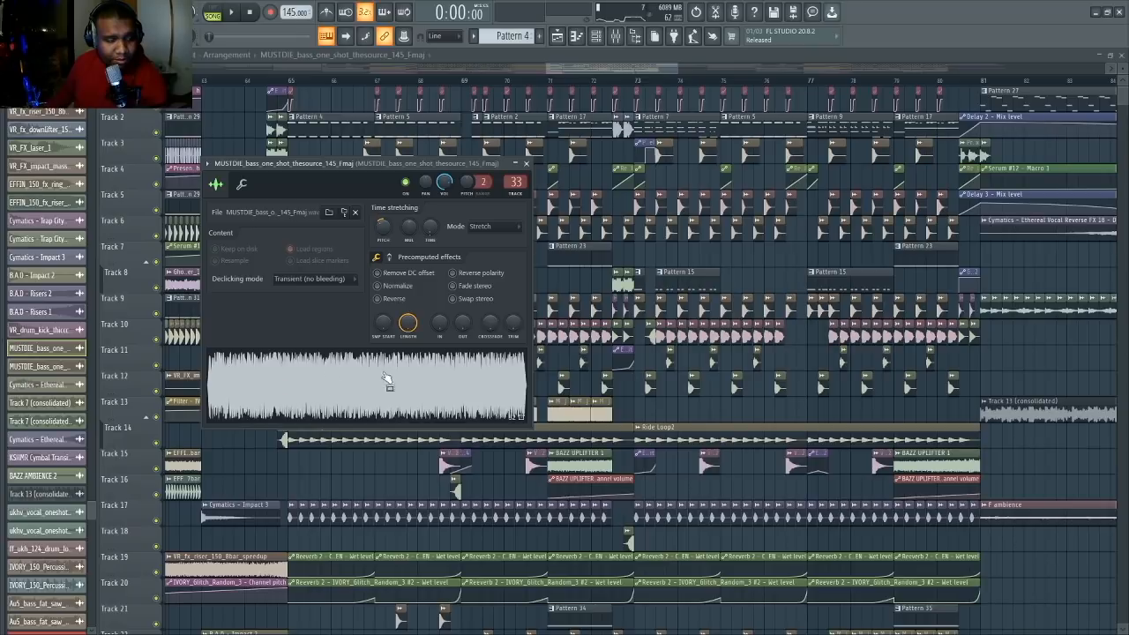
{"action": "left_click", "coordinate": [310, 375]}
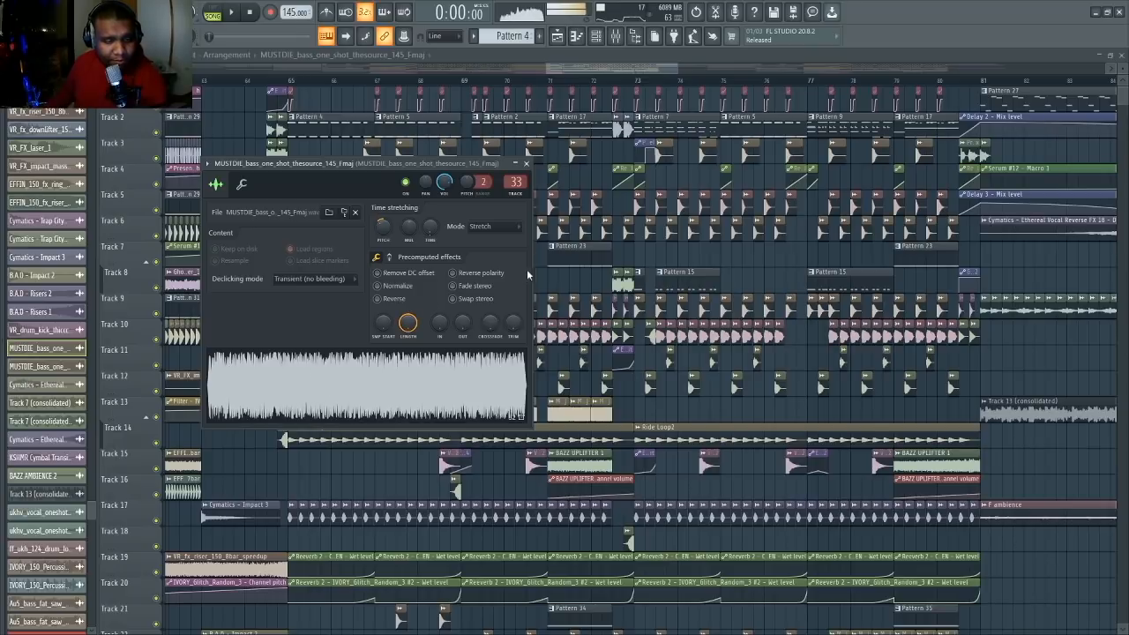
{"action": "key", "text": "Escape"}
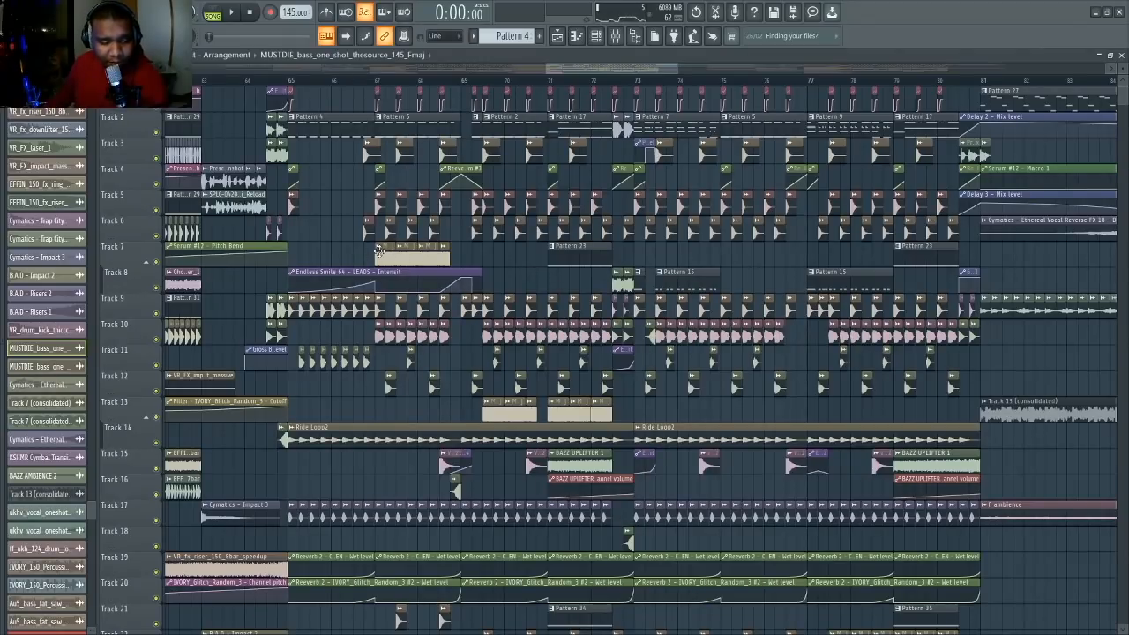
{"action": "scroll", "coordinate": [378, 249], "scroll_direction": "down", "scroll_amount": 4}
{"action": "scroll", "coordinate": [361, 265], "scroll_direction": "up", "scroll_amount": 4}
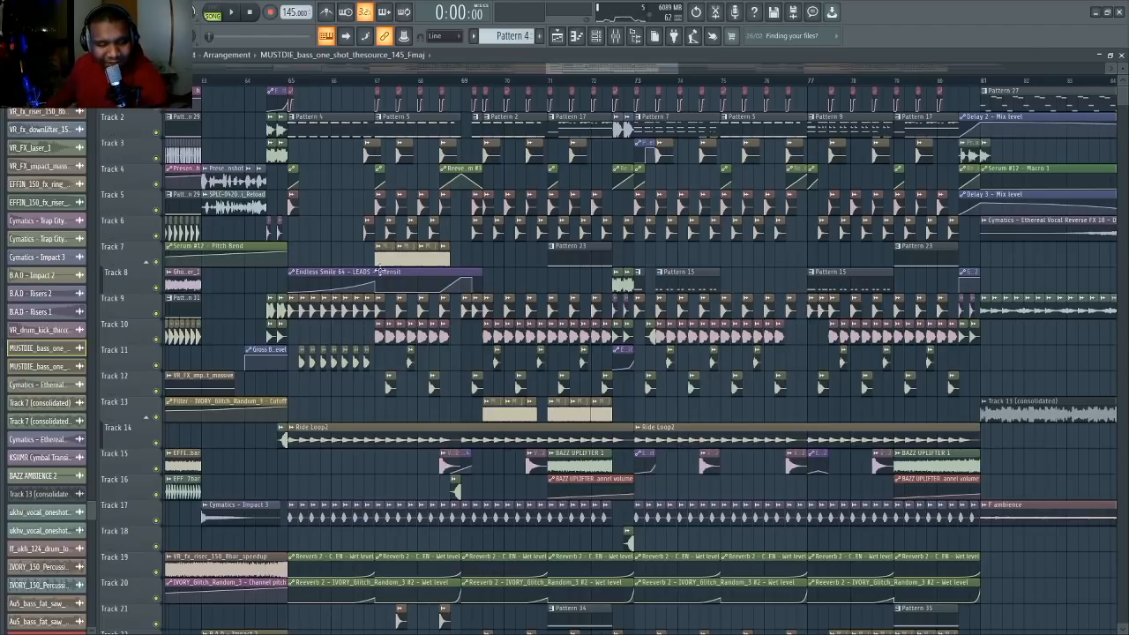
- Open Pattern 2 from the playlist and play the second half of the drop from bar 73
{"action": "left_click", "coordinate": [494, 126]}
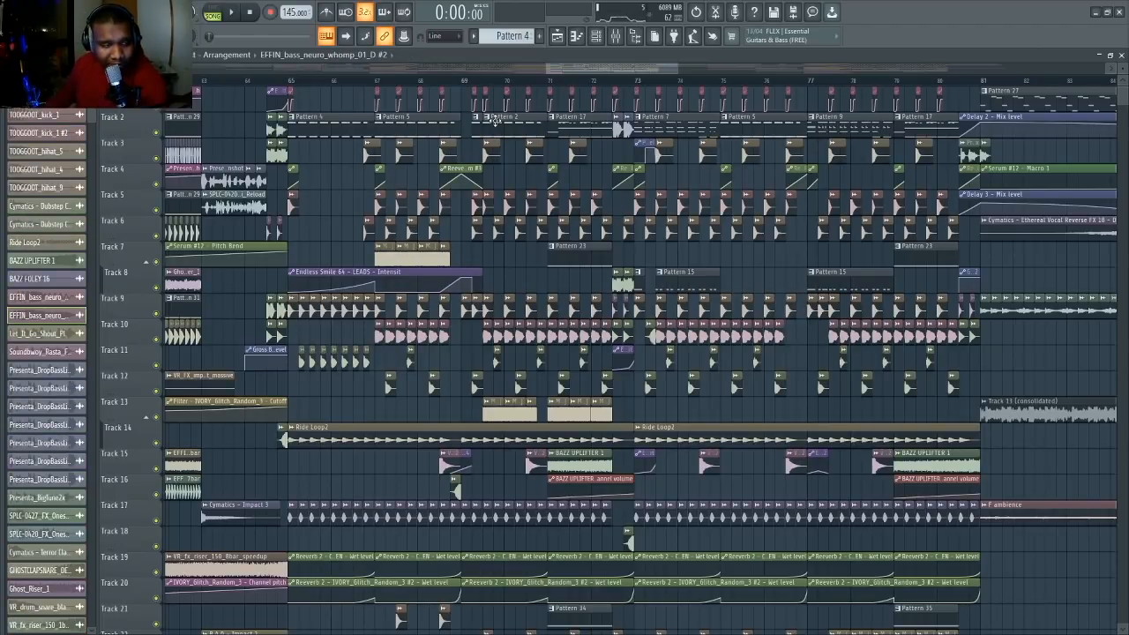
{"action": "double_click", "coordinate": [495, 122]}
{"action": "left_click_drag", "start_coordinate": [256, 65], "coordinate": [256, 81]}
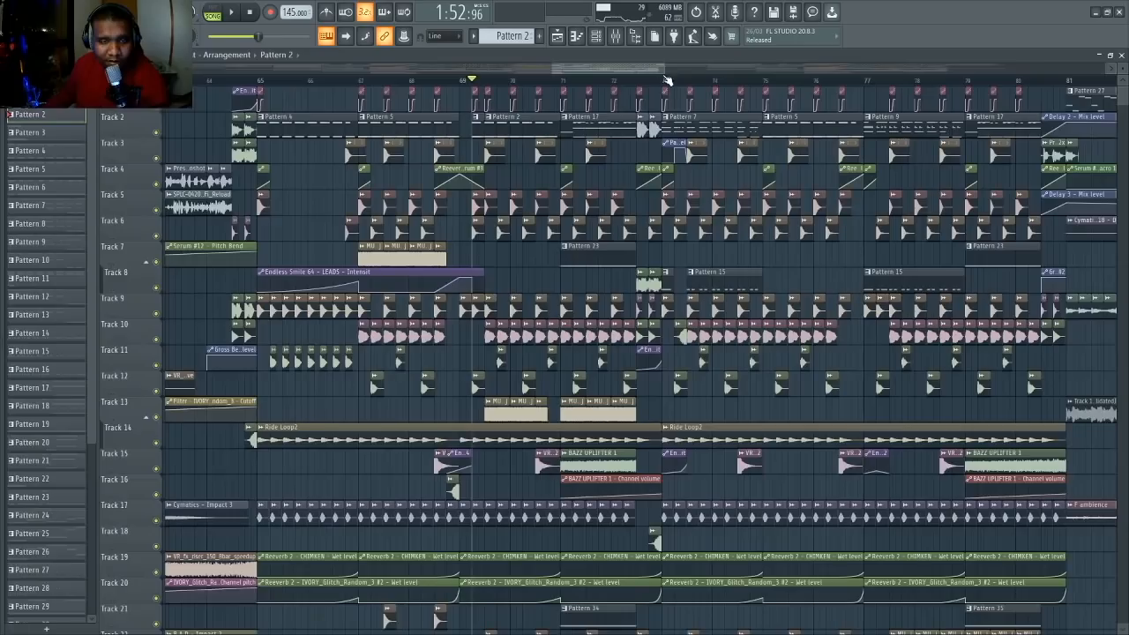
{"action": "left_click", "coordinate": [668, 80]}
{"action": "key", "text": "space"}
{"action": "scroll", "coordinate": [615, 77], "scroll_direction": "up", "scroll_amount": 5}
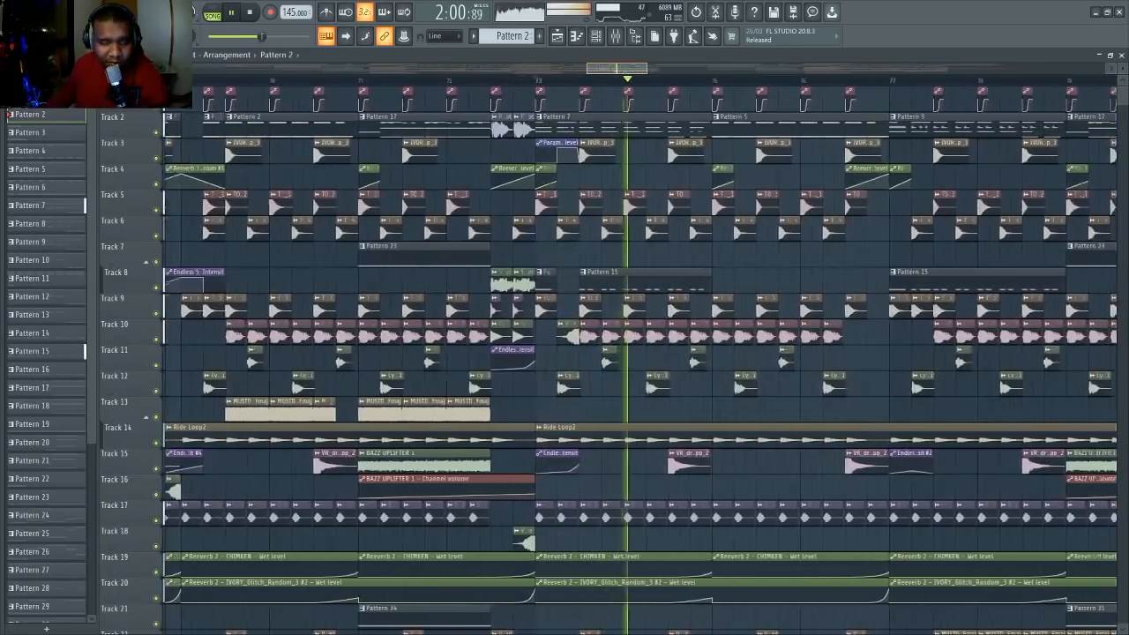
{"action": "key", "text": "space"}
- Open Pattern 7 with the channel rack and examine the DDAAAMN patch in its Serum #8 channel
{"action": "double_click", "coordinate": [599, 119]}
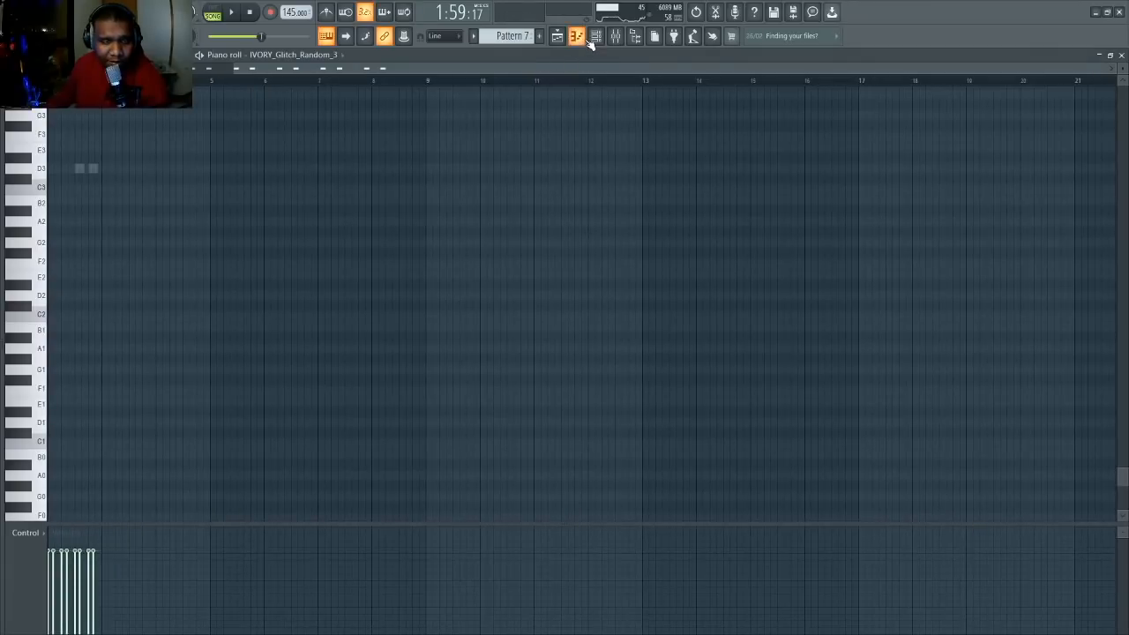
{"action": "left_click", "coordinate": [596, 36]}
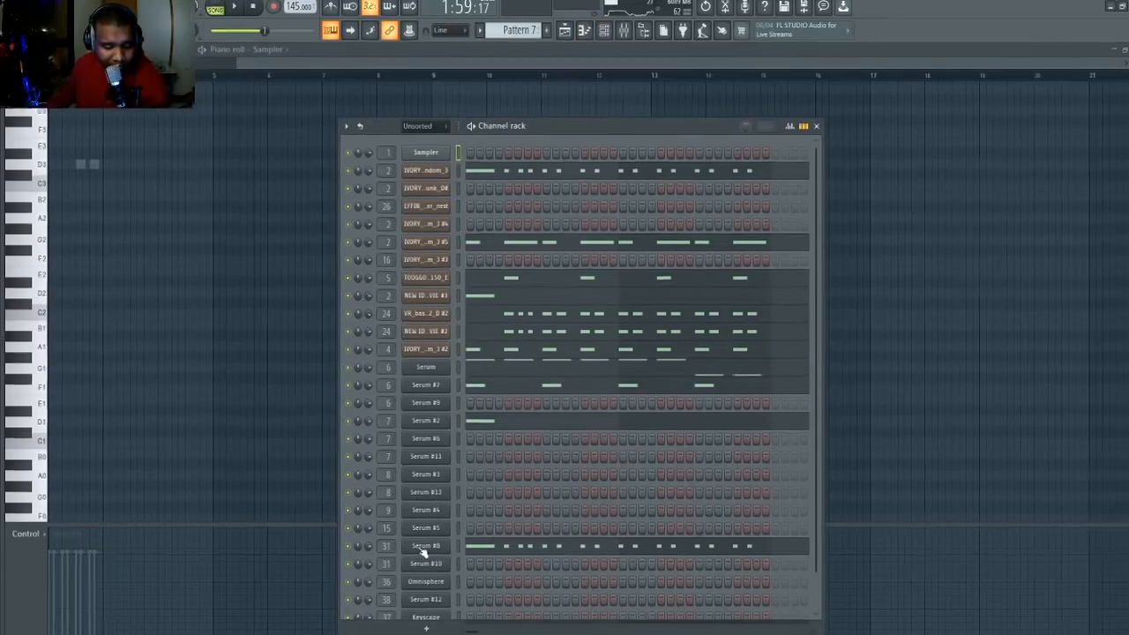
{"action": "left_click", "coordinate": [420, 546]}
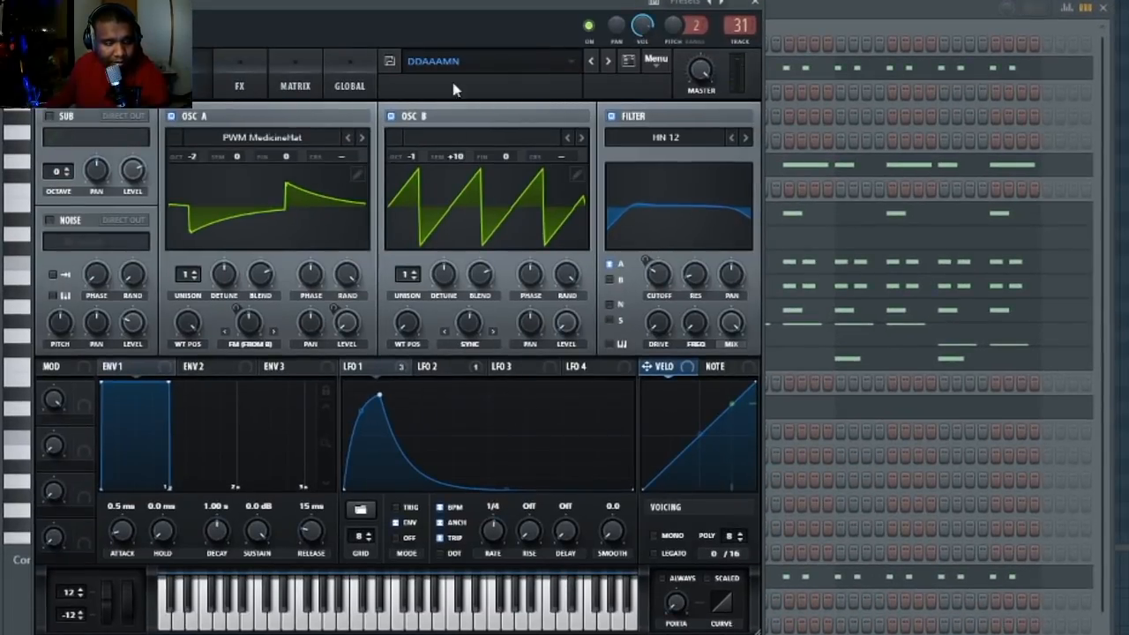
{"action": "left_click_drag", "start_coordinate": [475, 9], "coordinate": [570, 5]}
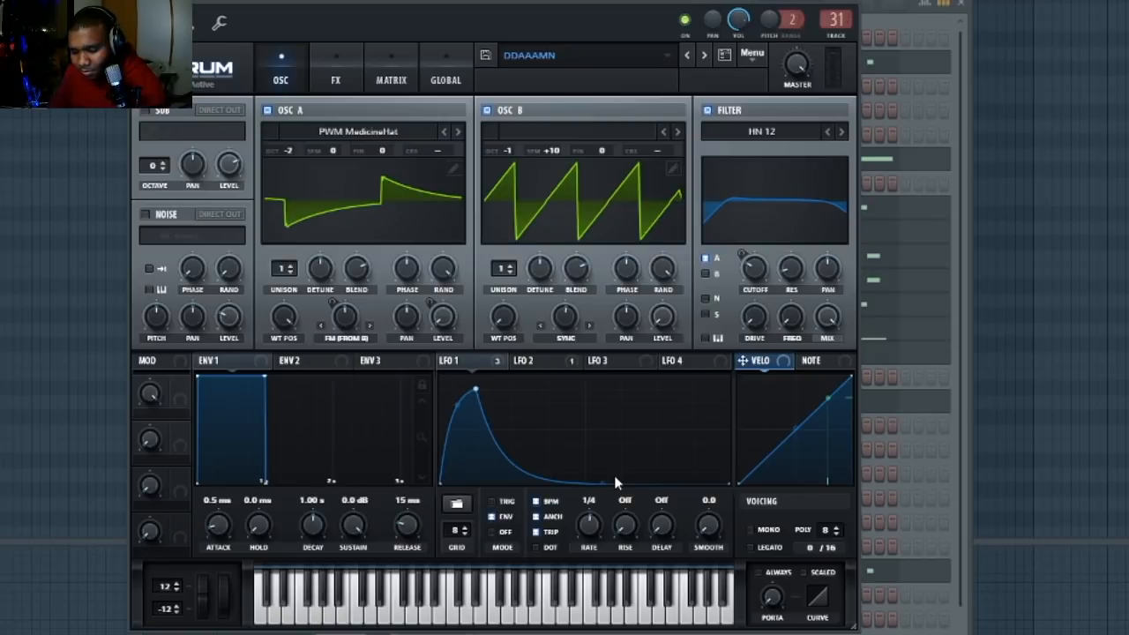
{"action": "left_click_drag", "start_coordinate": [441, 23], "coordinate": [492, 7]}
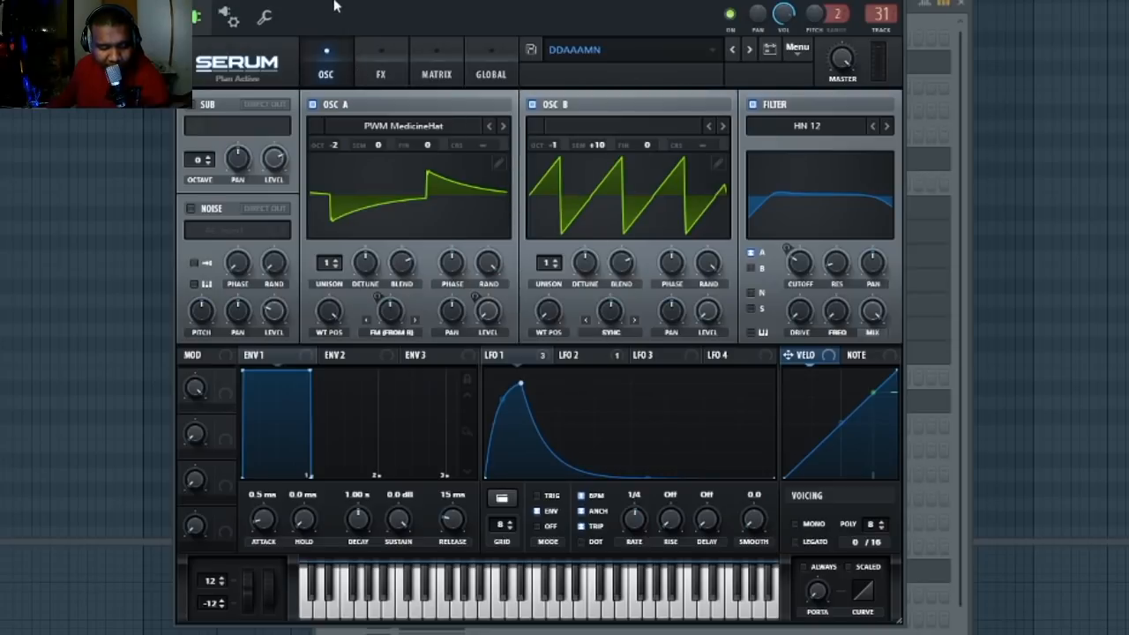
{"action": "left_click", "coordinate": [380, 74]}
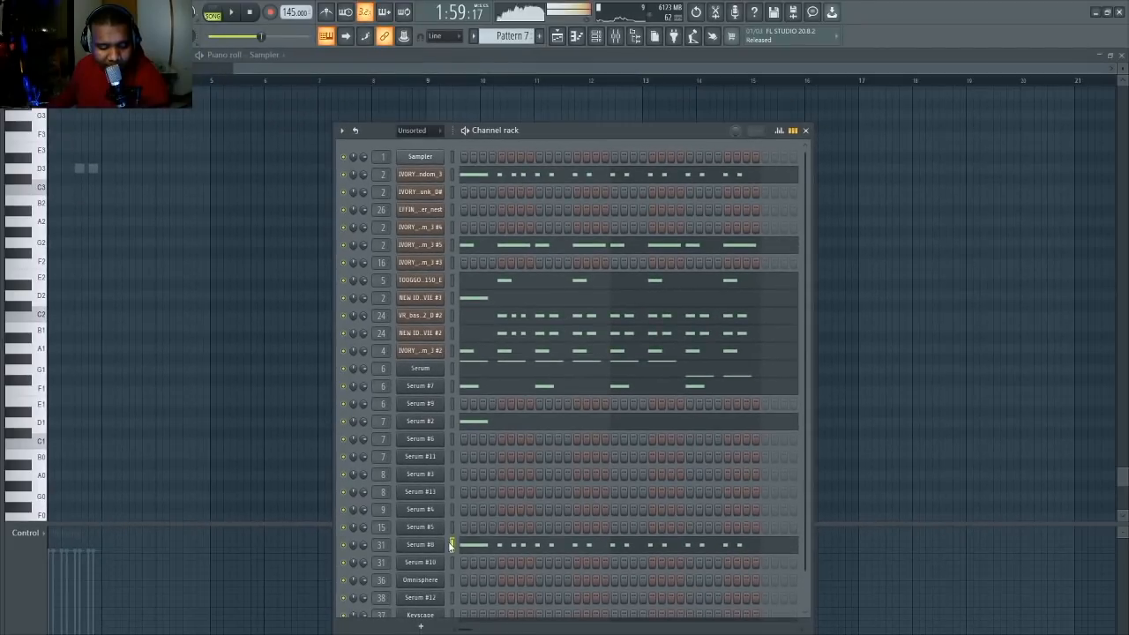
- Try a fuller LFO 1 decay curve in Serum #8, restore the steep fall-off and play the song
{"action": "left_click", "coordinate": [437, 549]}
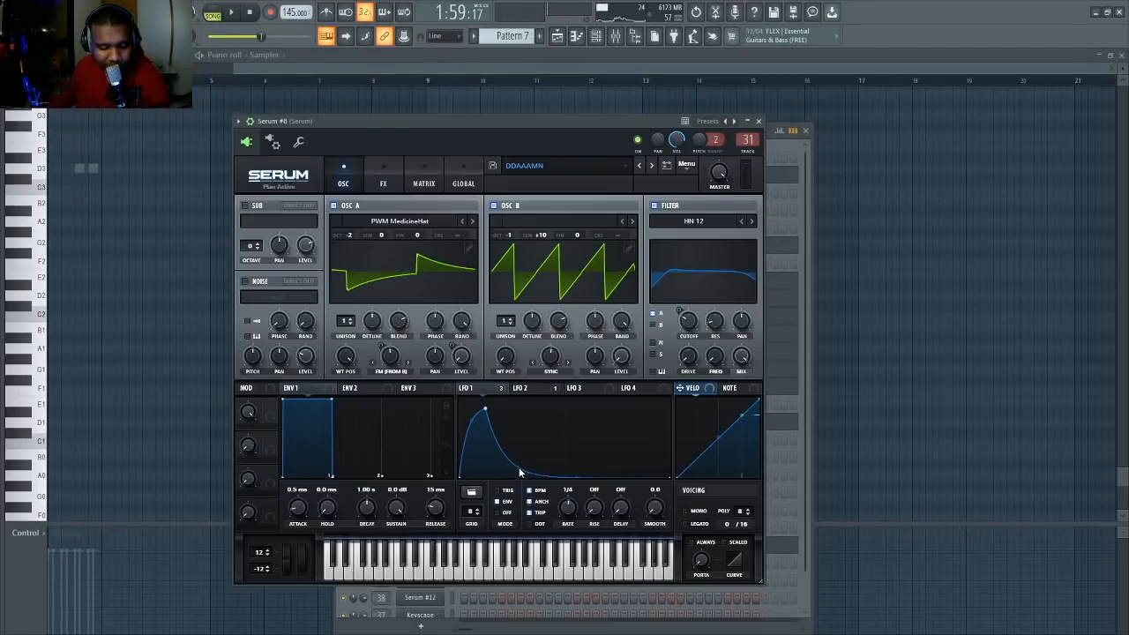
{"action": "left_click_drag", "start_coordinate": [575, 474], "coordinate": [576, 425]}
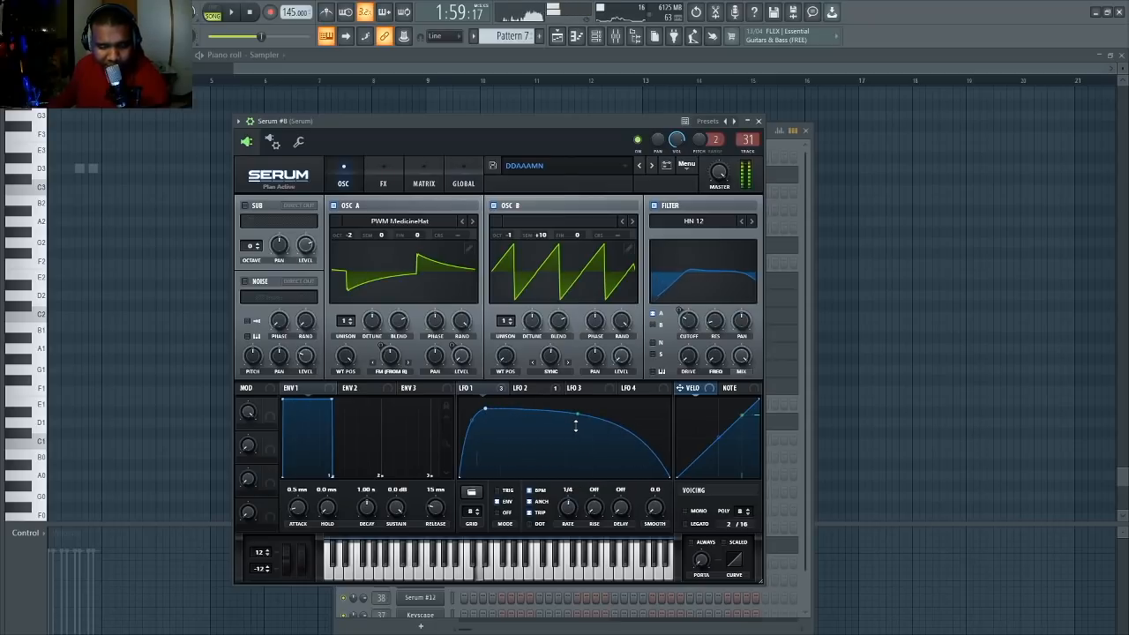
{"action": "left_click_drag", "start_coordinate": [575, 425], "coordinate": [572, 478]}
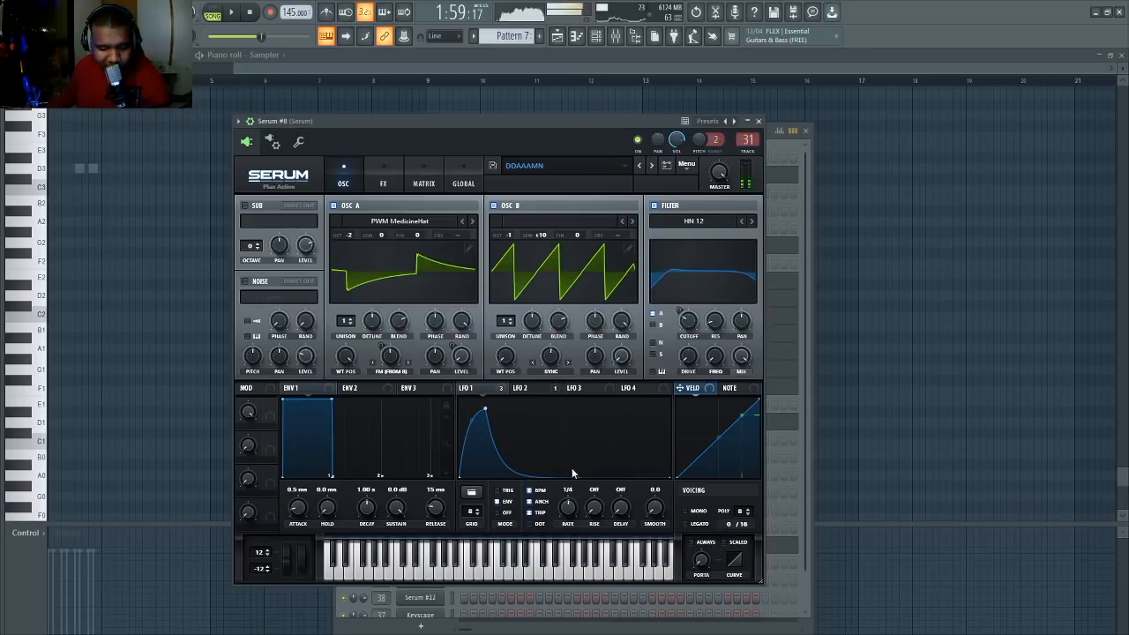
{"action": "key", "text": "space"}
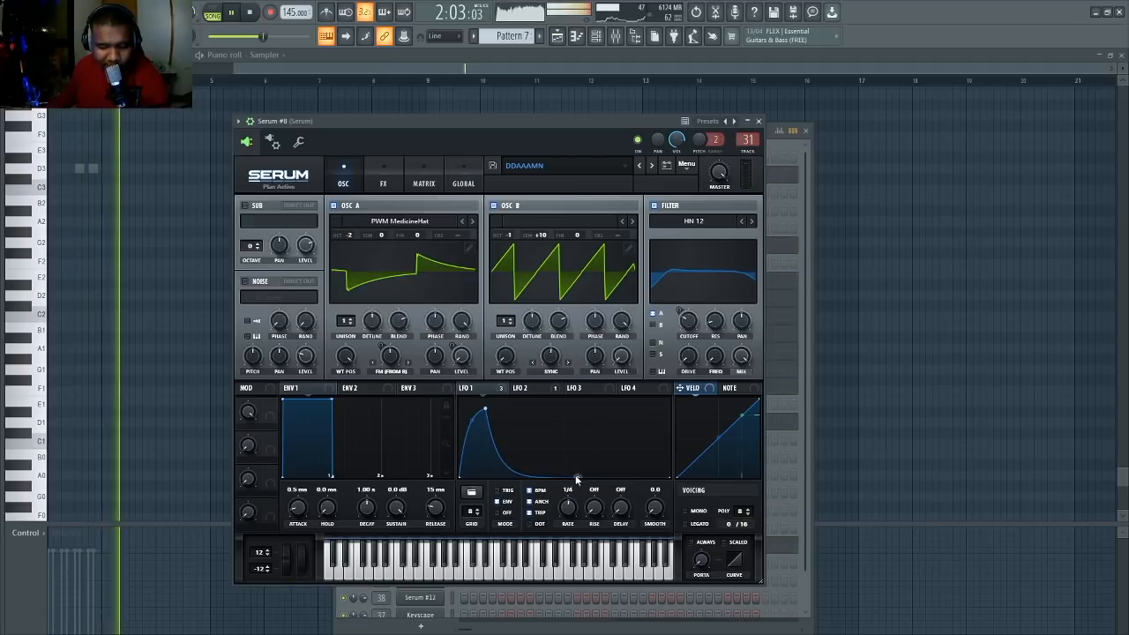
- Return to the playlist and follow the second drop's playback through to the breakdown at bar 81, pausing there
{"action": "left_click", "coordinate": [559, 36]}
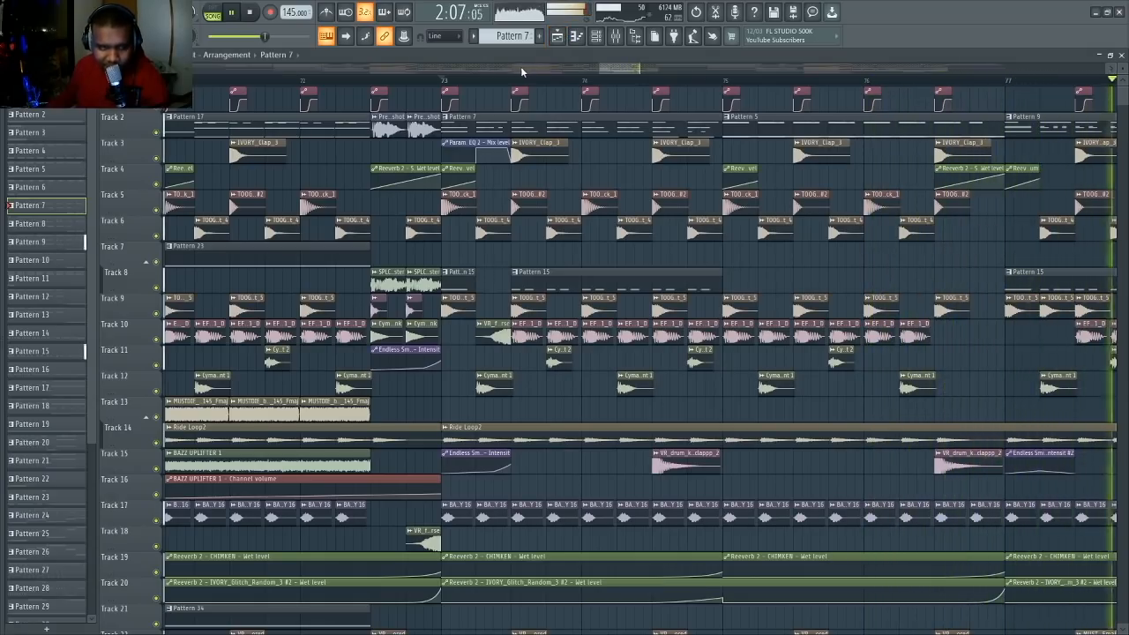
{"action": "scroll", "coordinate": [523, 65], "scroll_direction": "down", "scroll_amount": 3}
{"action": "scroll", "coordinate": [523, 65], "scroll_direction": "down", "scroll_amount": 3}
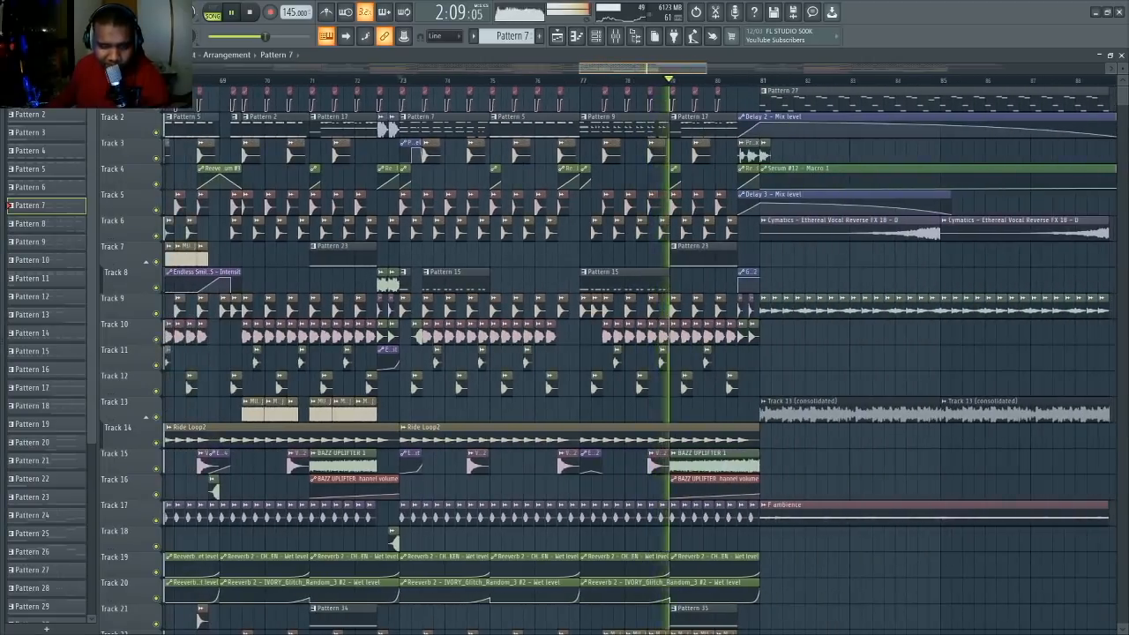
{"action": "scroll", "coordinate": [523, 65], "scroll_direction": "up", "scroll_amount": 2}
{"action": "scroll", "coordinate": [644, 68], "scroll_direction": "down", "scroll_amount": 3}
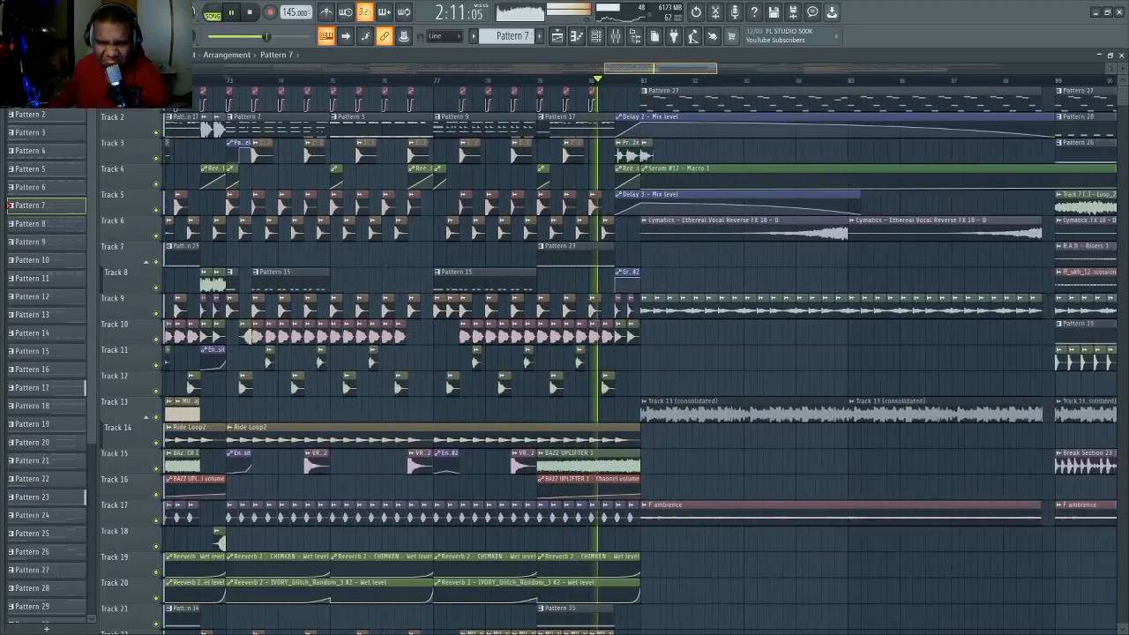
{"action": "scroll", "coordinate": [658, 68], "scroll_direction": "down", "scroll_amount": 4}
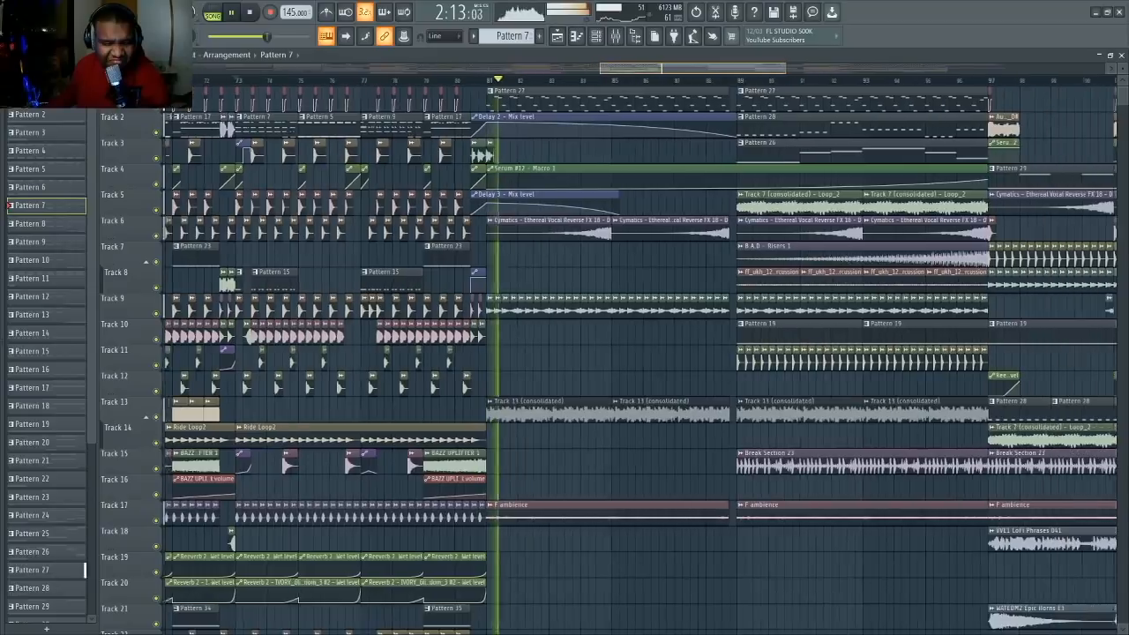
{"action": "key", "text": "space"}
- Play the song from the start of the final drop, at about bar 113
{"action": "scroll", "coordinate": [523, 63], "scroll_direction": "down", "scroll_amount": 4}
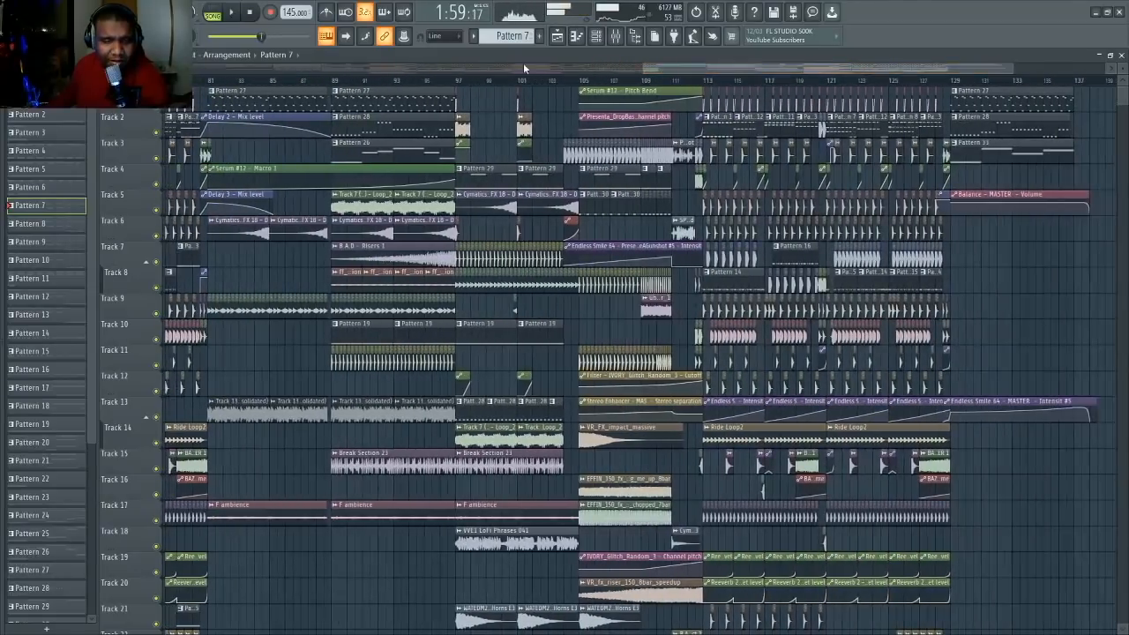
{"action": "scroll", "coordinate": [501, 61], "scroll_direction": "down", "scroll_amount": 1}
{"action": "scroll", "coordinate": [501, 68], "scroll_direction": "down", "scroll_amount": 4}
{"action": "scroll", "coordinate": [476, 68], "scroll_direction": "up", "scroll_amount": 1}
{"action": "left_click_drag", "start_coordinate": [437, 80], "coordinate": [668, 63]}
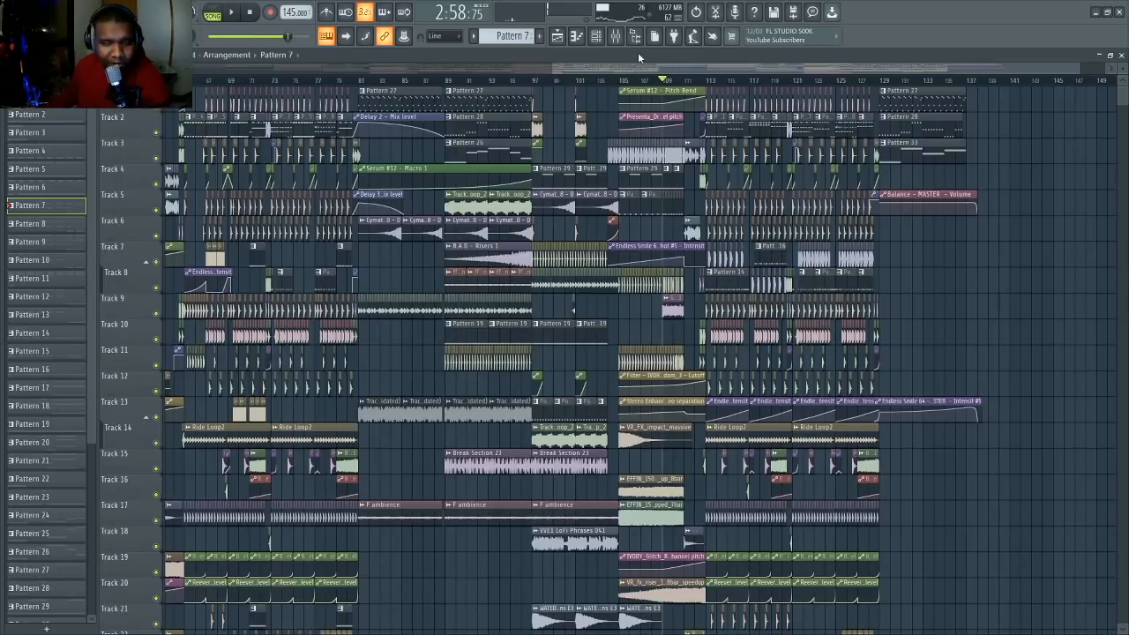
{"action": "scroll", "coordinate": [669, 62], "scroll_direction": "up", "scroll_amount": 4}
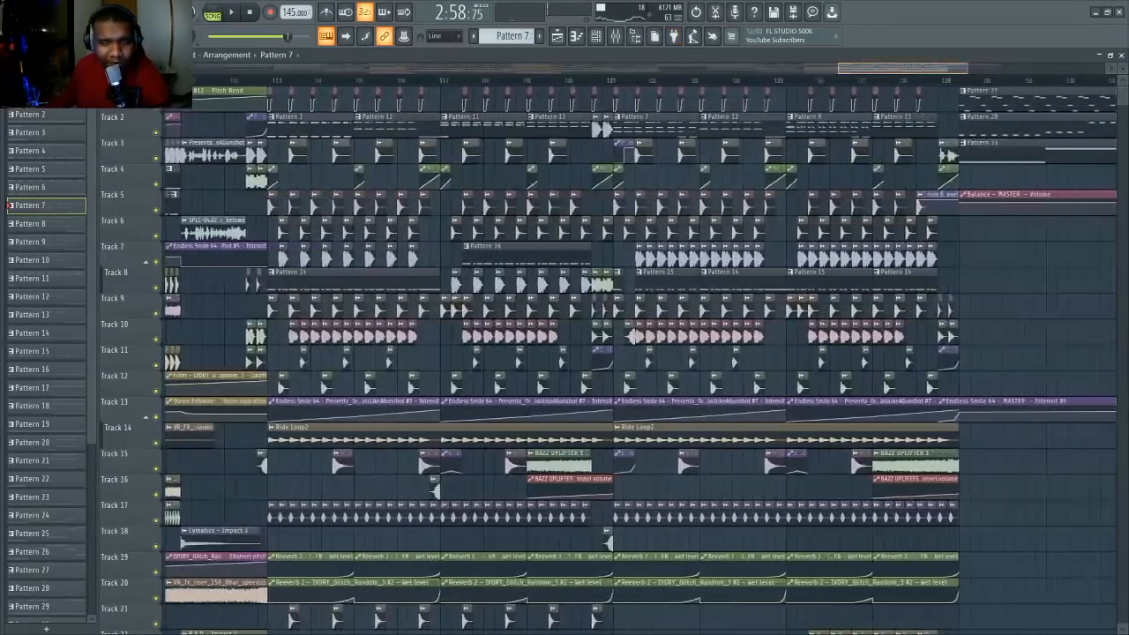
{"action": "scroll", "coordinate": [636, 70], "scroll_direction": "up", "scroll_amount": 1}
{"action": "left_click", "coordinate": [352, 80]}
{"action": "key", "text": "space"}
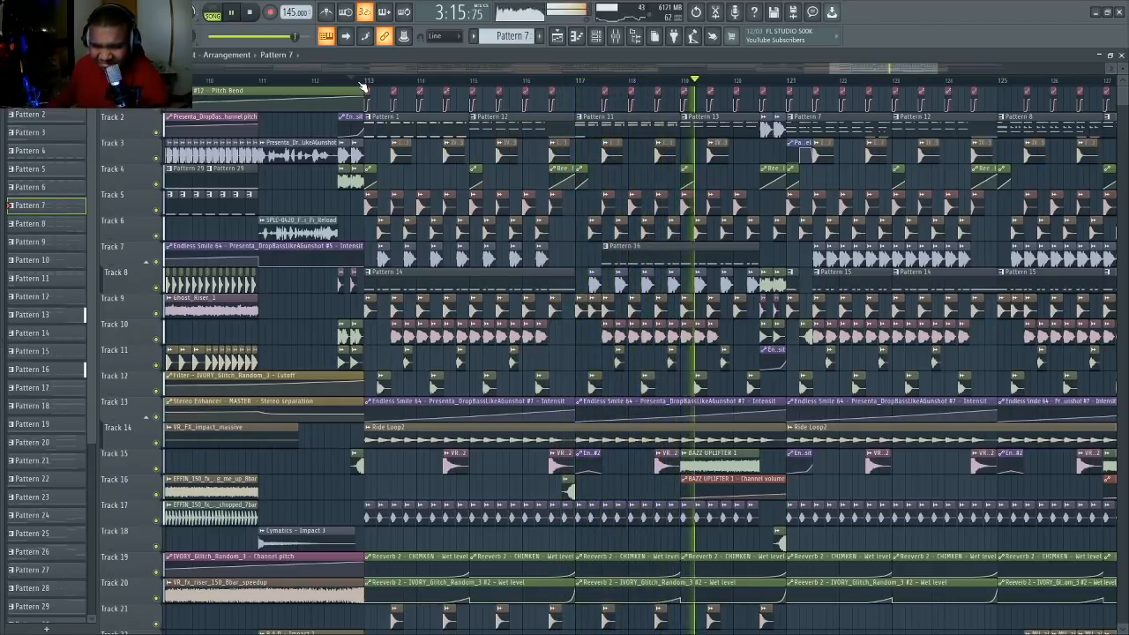
- Follow the final drop's playback past bar 121 and stop the song
{"action": "scroll", "coordinate": [364, 86], "scroll_direction": "down", "scroll_amount": 1}
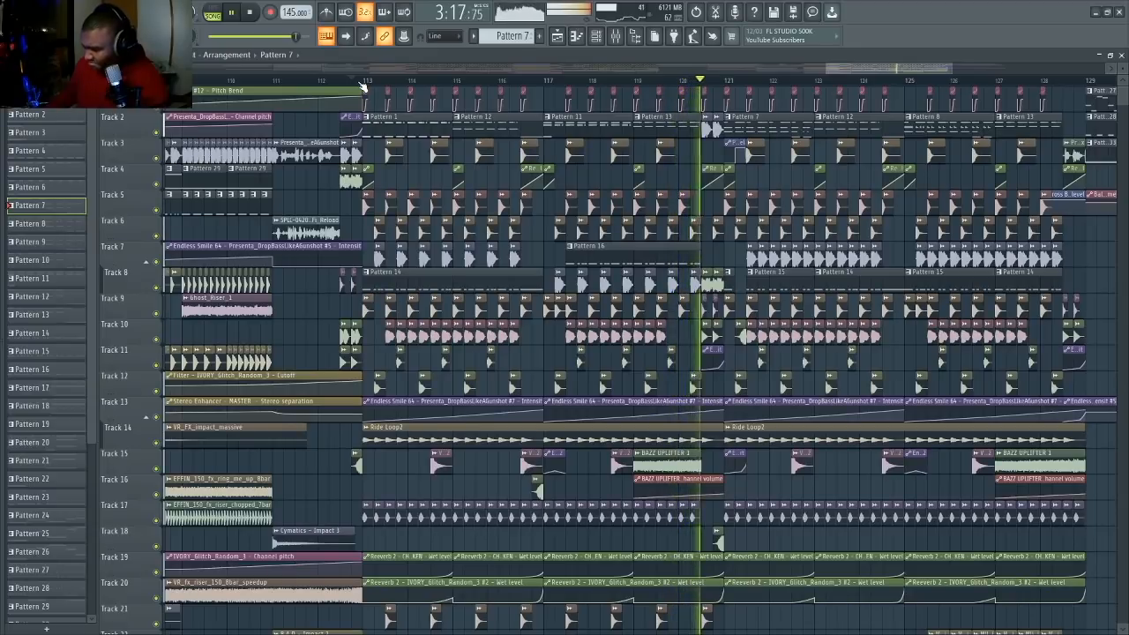
{"action": "scroll", "coordinate": [363, 87], "scroll_direction": "down", "scroll_amount": 3}
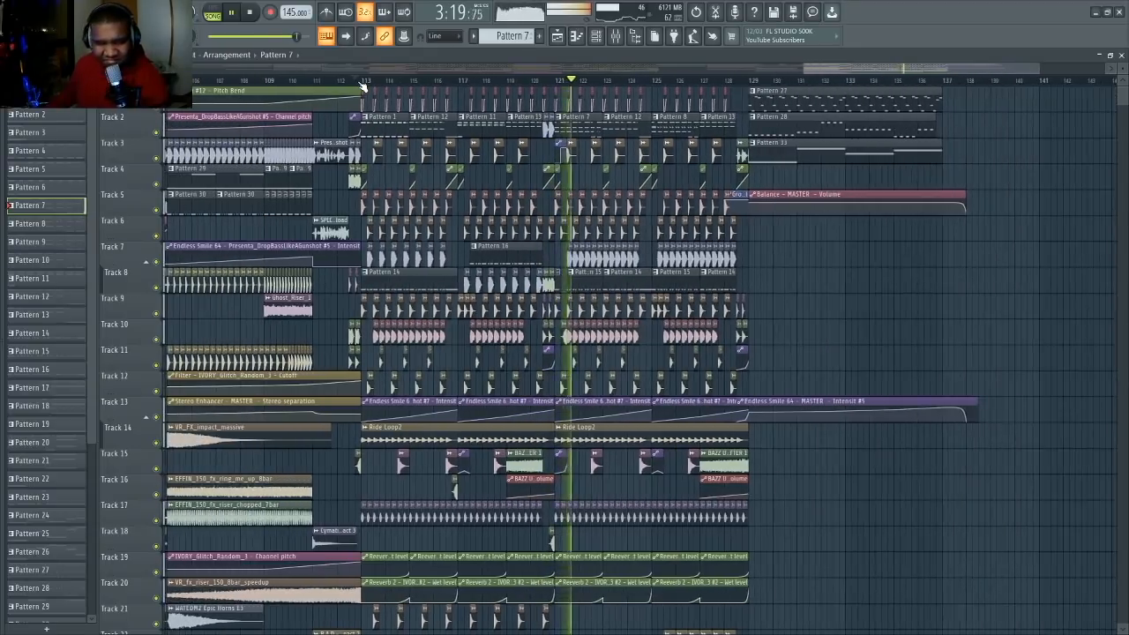
{"action": "scroll", "coordinate": [363, 86], "scroll_direction": "down", "scroll_amount": 4}
{"action": "key", "text": "space"}
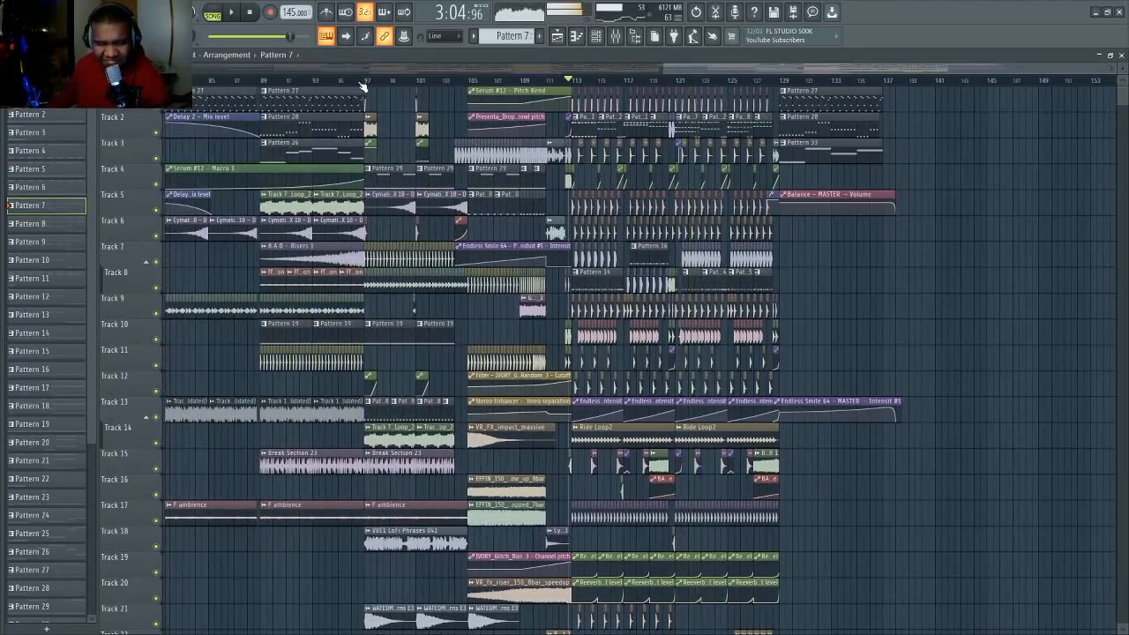
{"action": "left_click", "coordinate": [251, 11]}
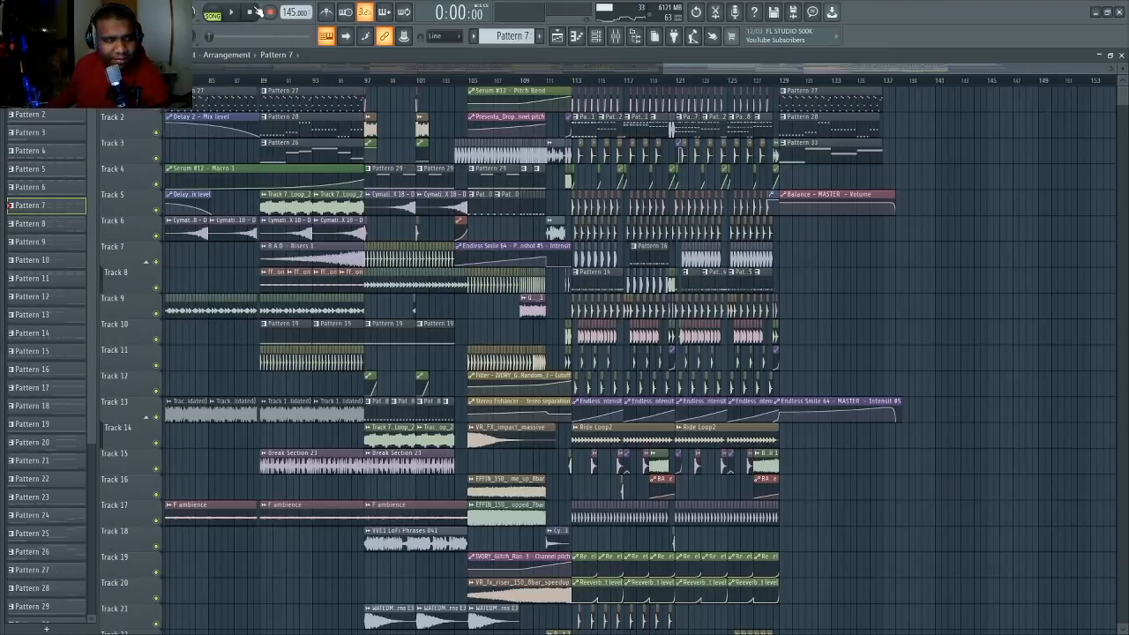
- Examine the whole arrangement in the playlist, comparing the drop and break sections and the lower tracks down to Track 27
{"action": "scroll", "coordinate": [561, 69], "scroll_direction": "down", "scroll_amount": 5}
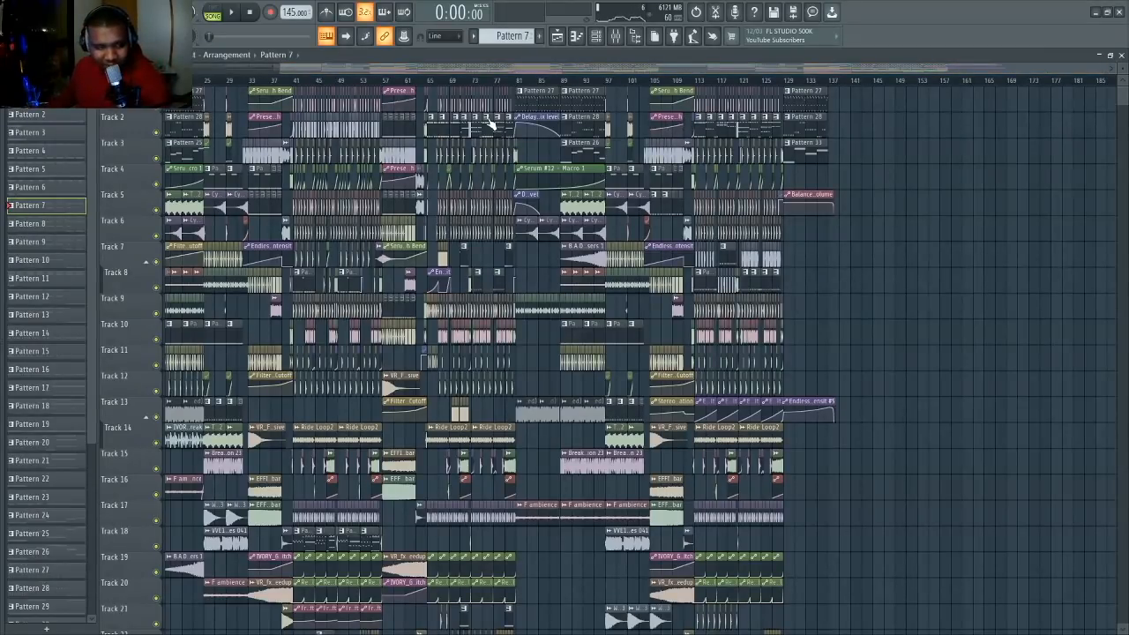
{"action": "scroll", "coordinate": [728, 83], "scroll_direction": "up", "scroll_amount": 5}
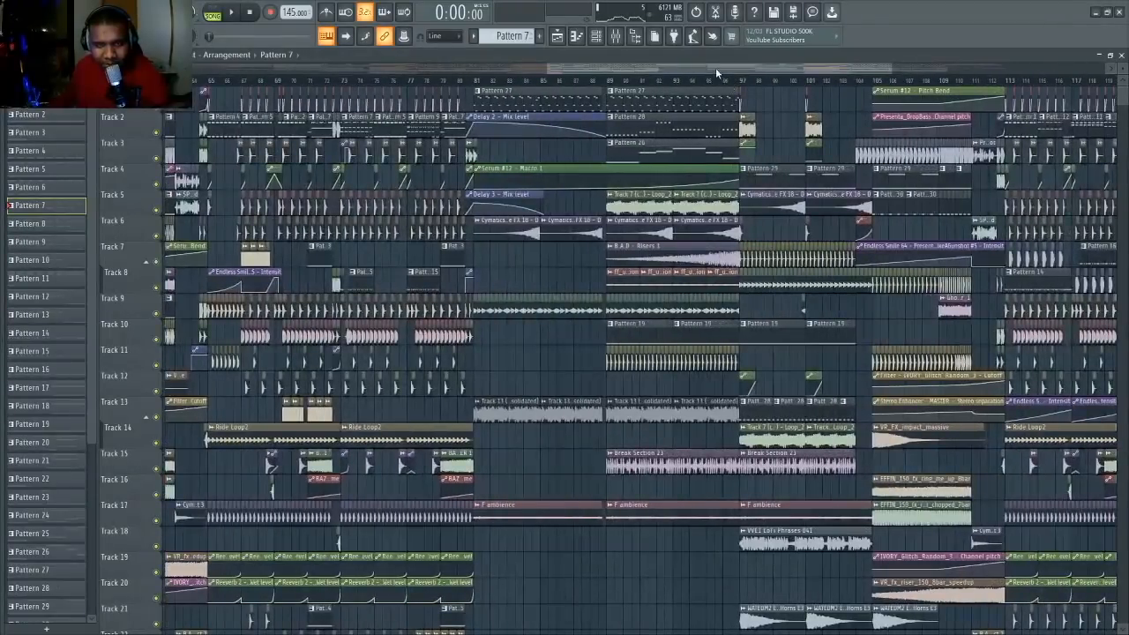
{"action": "left_click_drag", "start_coordinate": [715, 68], "coordinate": [913, 68]}
{"action": "scroll", "coordinate": [694, 78], "scroll_direction": "up", "scroll_amount": 3}
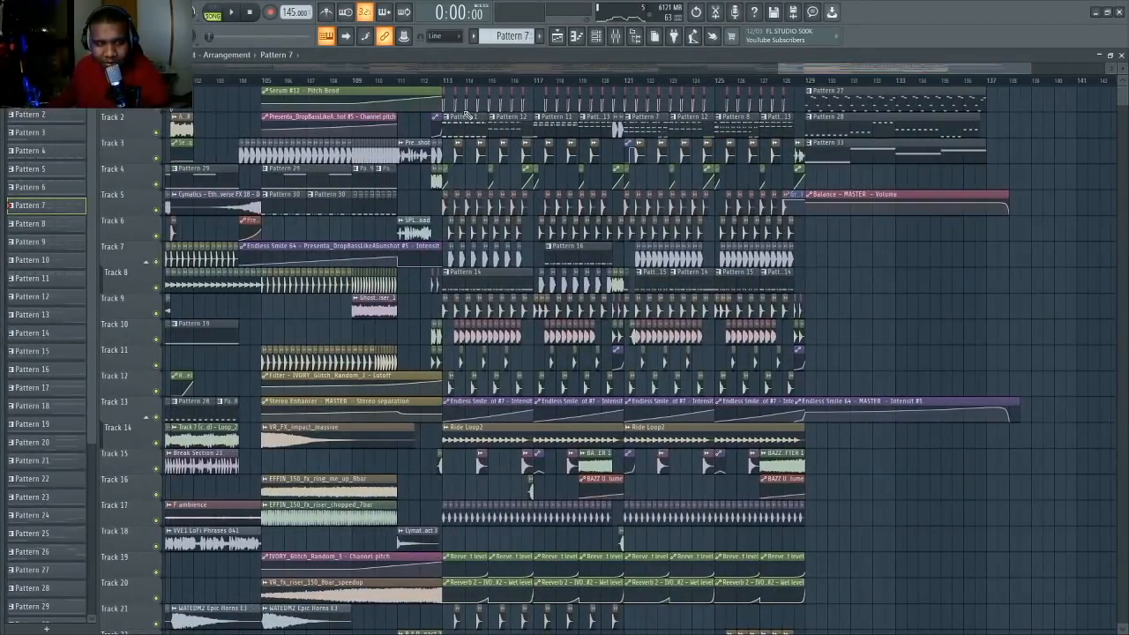
{"action": "scroll", "coordinate": [449, 71], "scroll_direction": "down", "scroll_amount": 5}
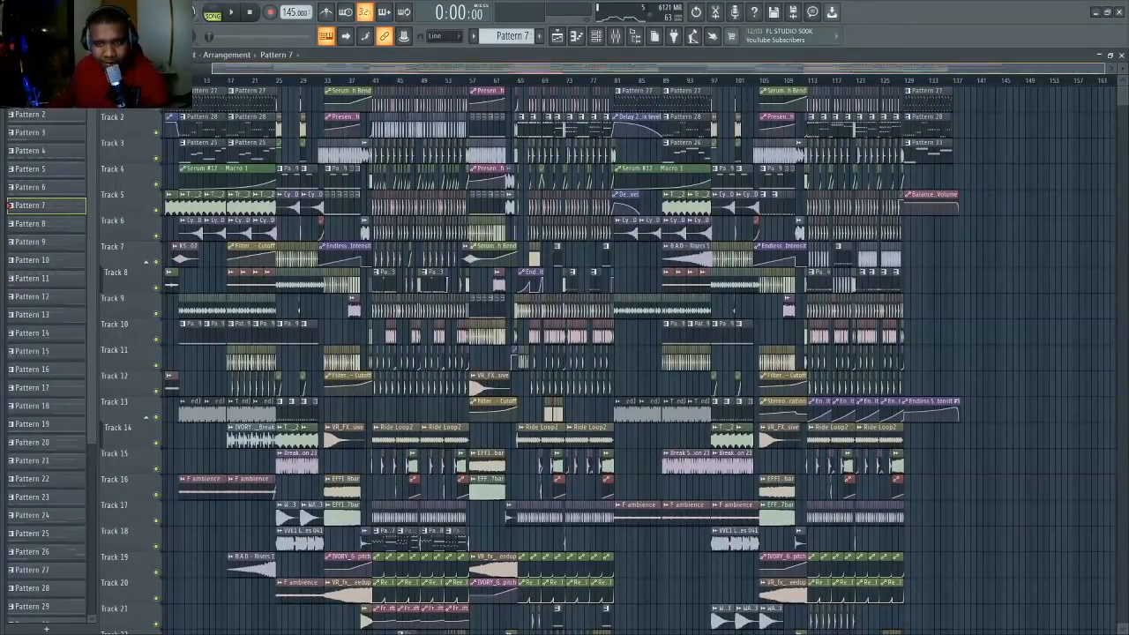
{"action": "scroll", "coordinate": [852, 86], "scroll_direction": "down", "scroll_amount": 4}
{"action": "scroll", "coordinate": [801, 73], "scroll_direction": "up", "scroll_amount": 3}
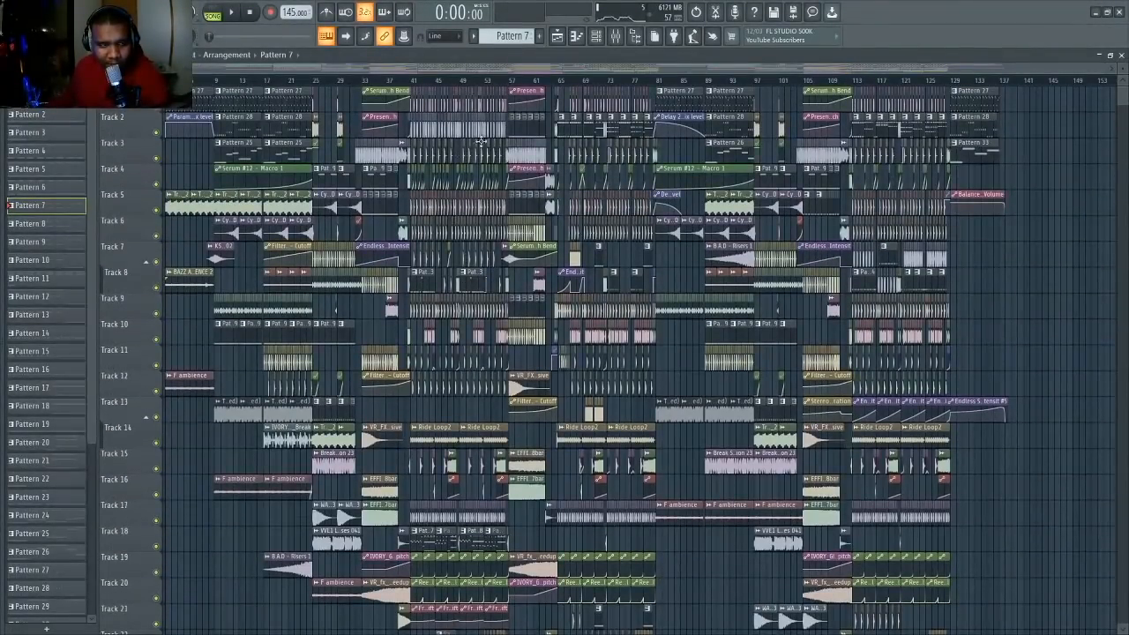
{"action": "scroll", "coordinate": [481, 141], "scroll_direction": "down", "scroll_amount": 5}
{"action": "scroll", "coordinate": [476, 142], "scroll_direction": "up", "scroll_amount": 5}
{"action": "scroll", "coordinate": [834, 190], "scroll_direction": "down", "scroll_amount": 4}
{"action": "scroll", "coordinate": [860, 198], "scroll_direction": "up", "scroll_amount": 4}
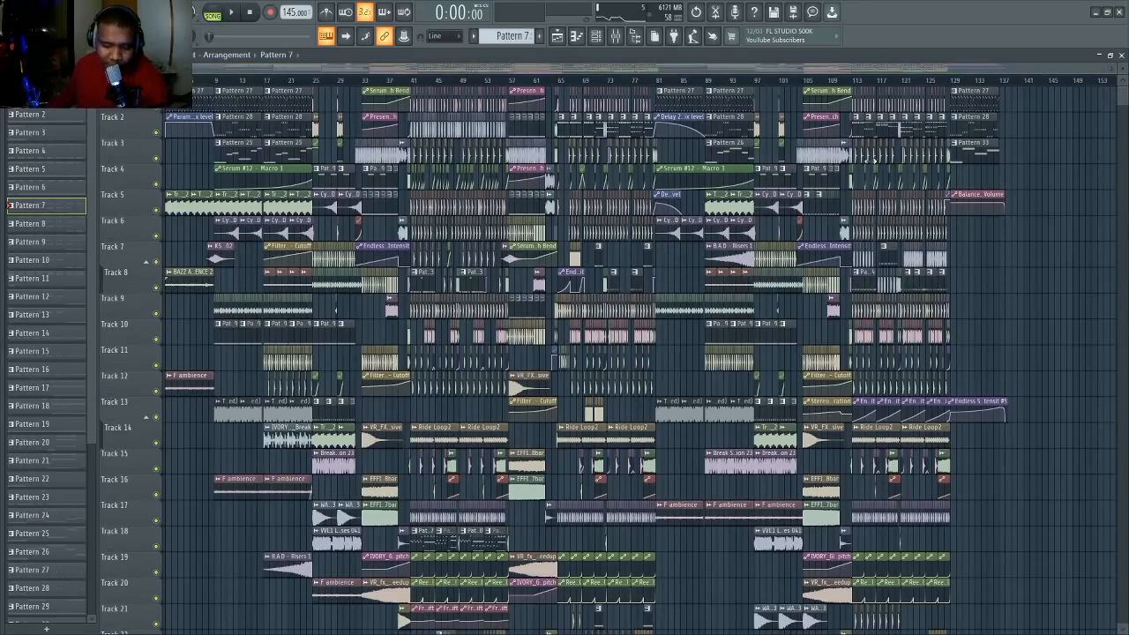
{"action": "scroll", "coordinate": [698, 372], "scroll_direction": "down", "scroll_amount": 8}
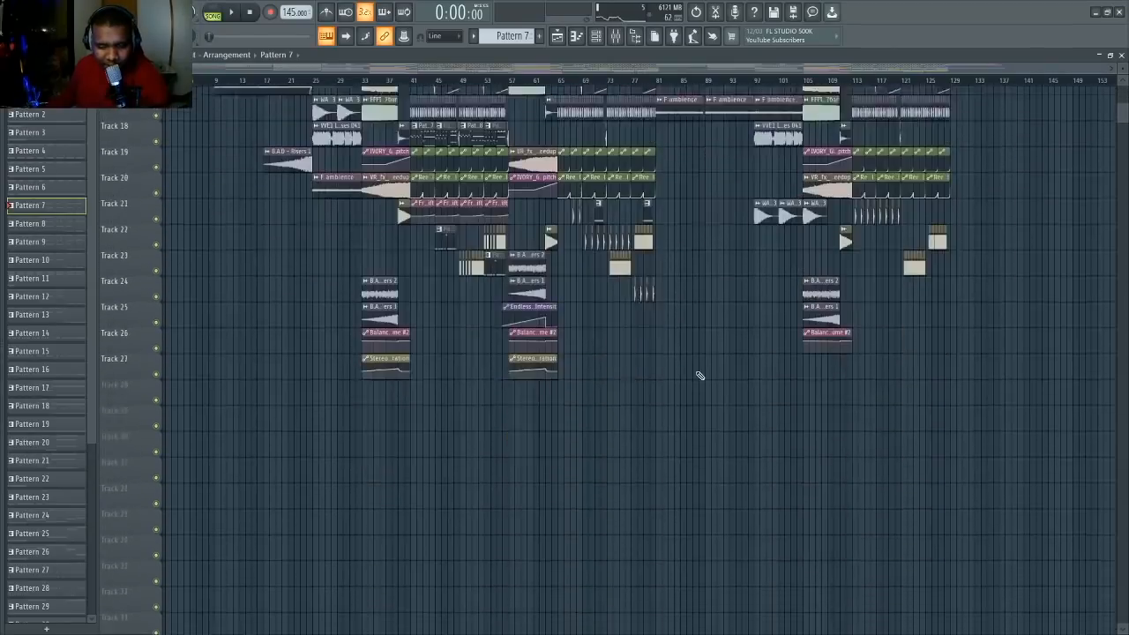
{"action": "scroll", "coordinate": [697, 372], "scroll_direction": "up", "scroll_amount": 8}
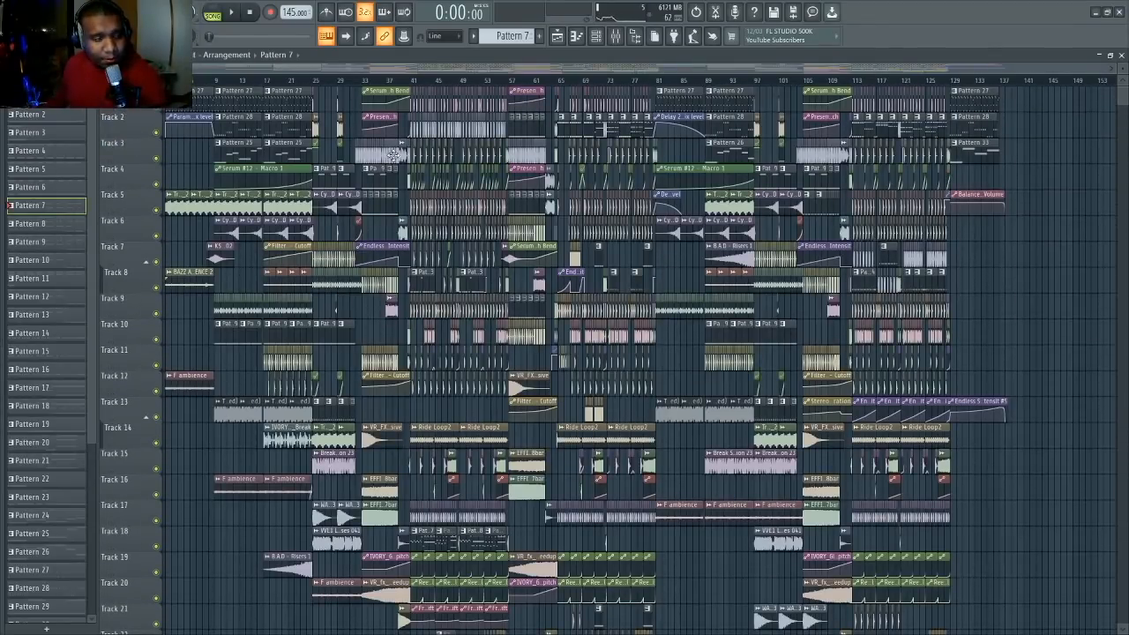
{"action": "scroll", "coordinate": [451, 69], "scroll_direction": "down", "scroll_amount": 2}
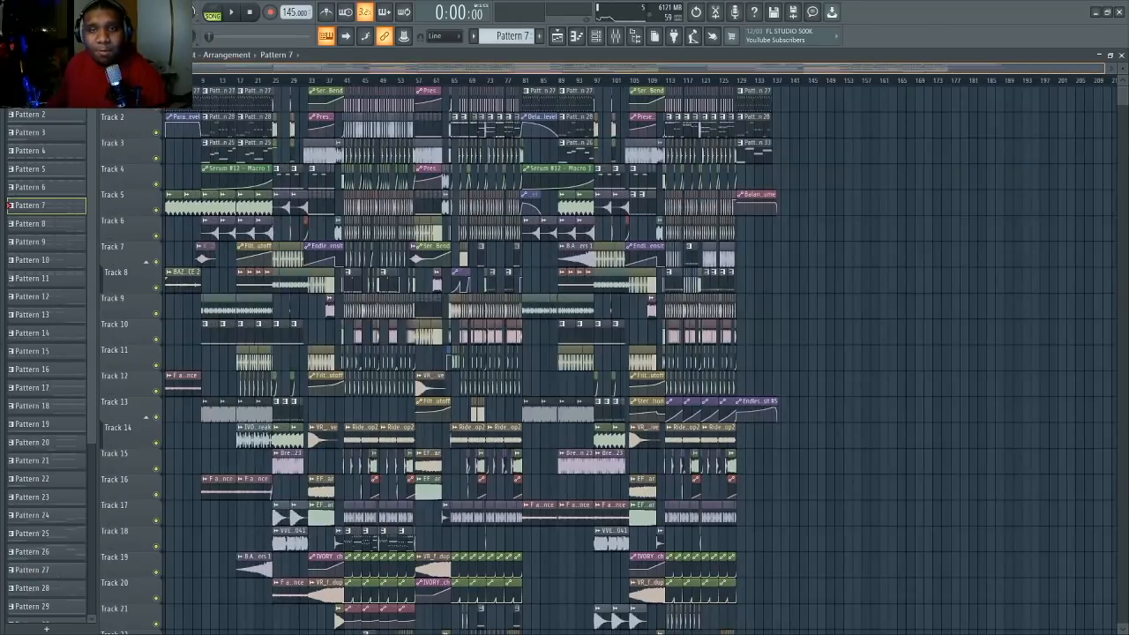
{"action": "scroll", "coordinate": [451, 68], "scroll_direction": "down", "scroll_amount": 1}
{"action": "scroll", "coordinate": [451, 68], "scroll_direction": "down", "scroll_amount": 1}
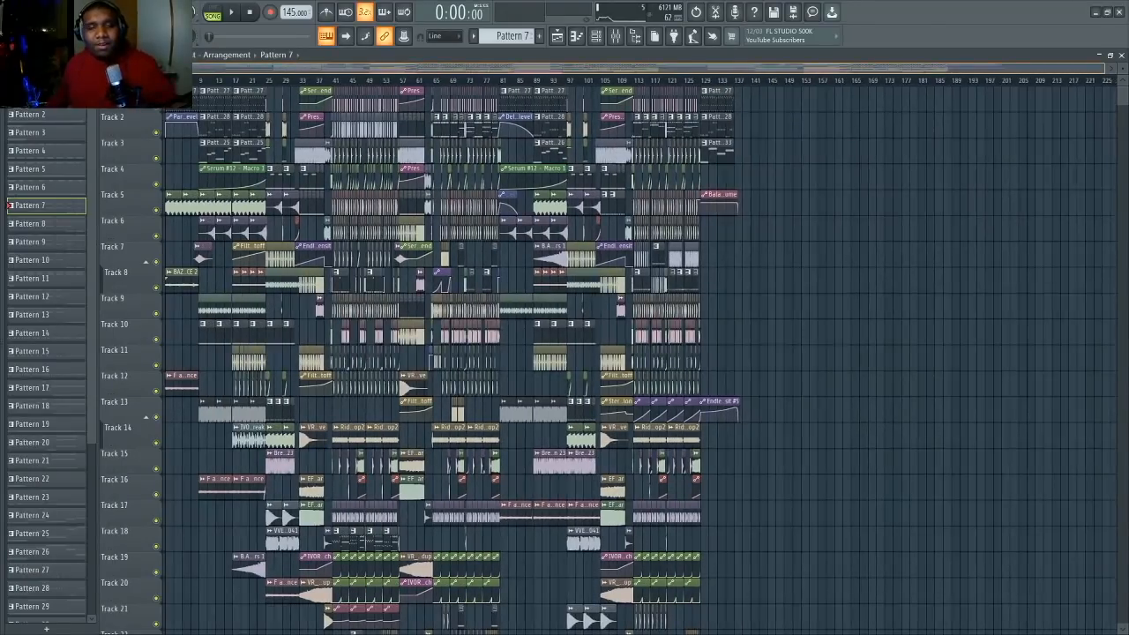
{"action": "scroll", "coordinate": [451, 69], "scroll_direction": "down", "scroll_amount": 2}
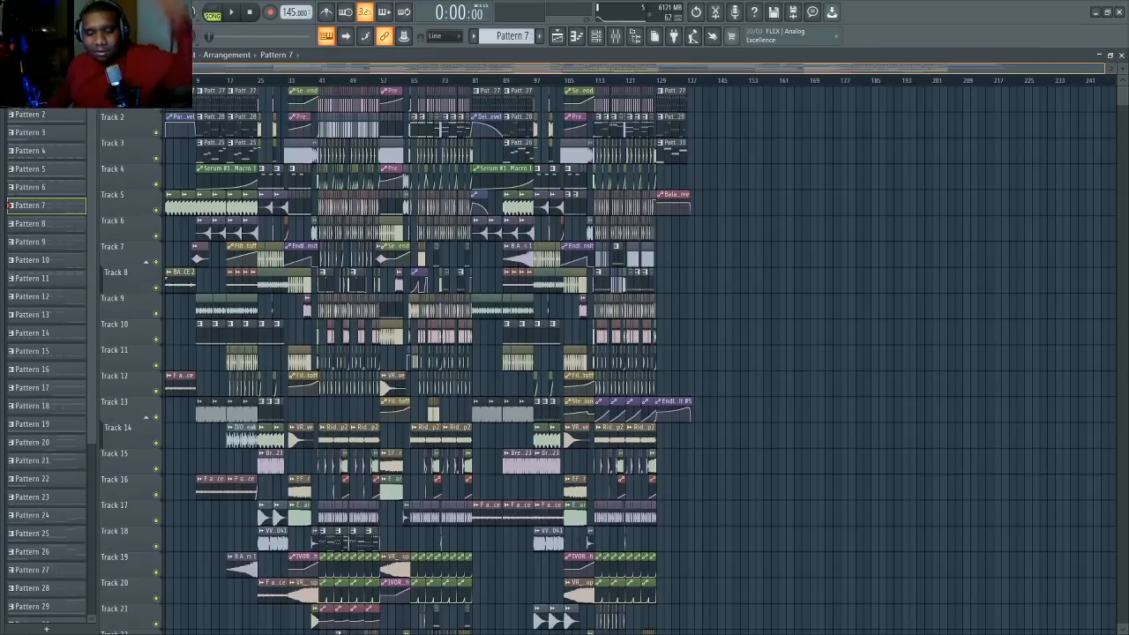
{"action": "scroll", "coordinate": [641, 360], "scroll_direction": "down", "scroll_amount": 1}
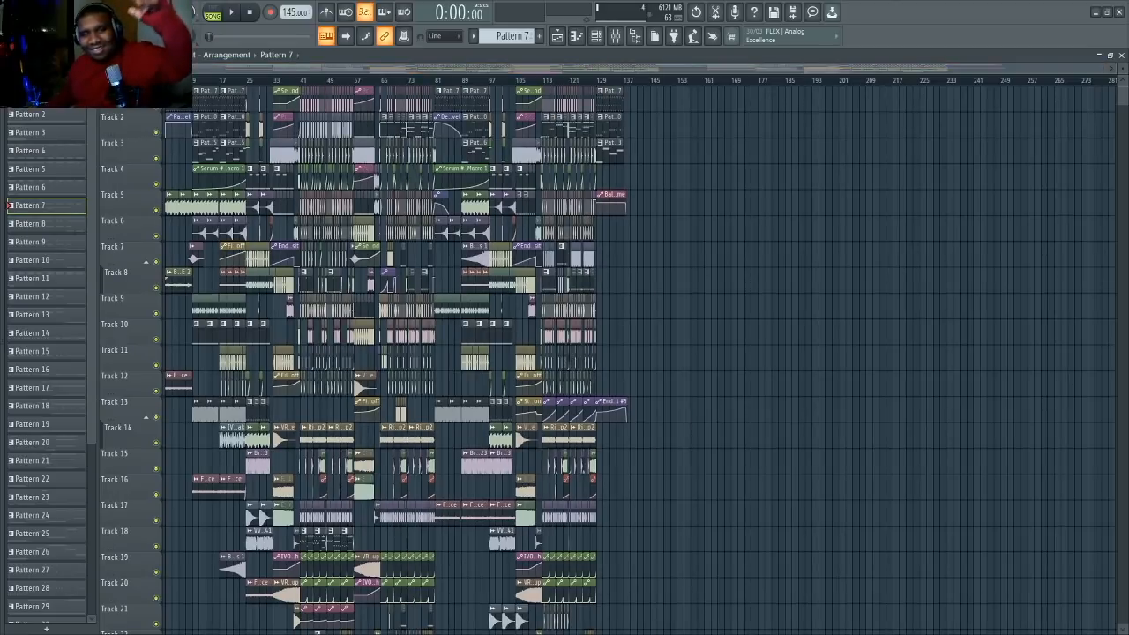